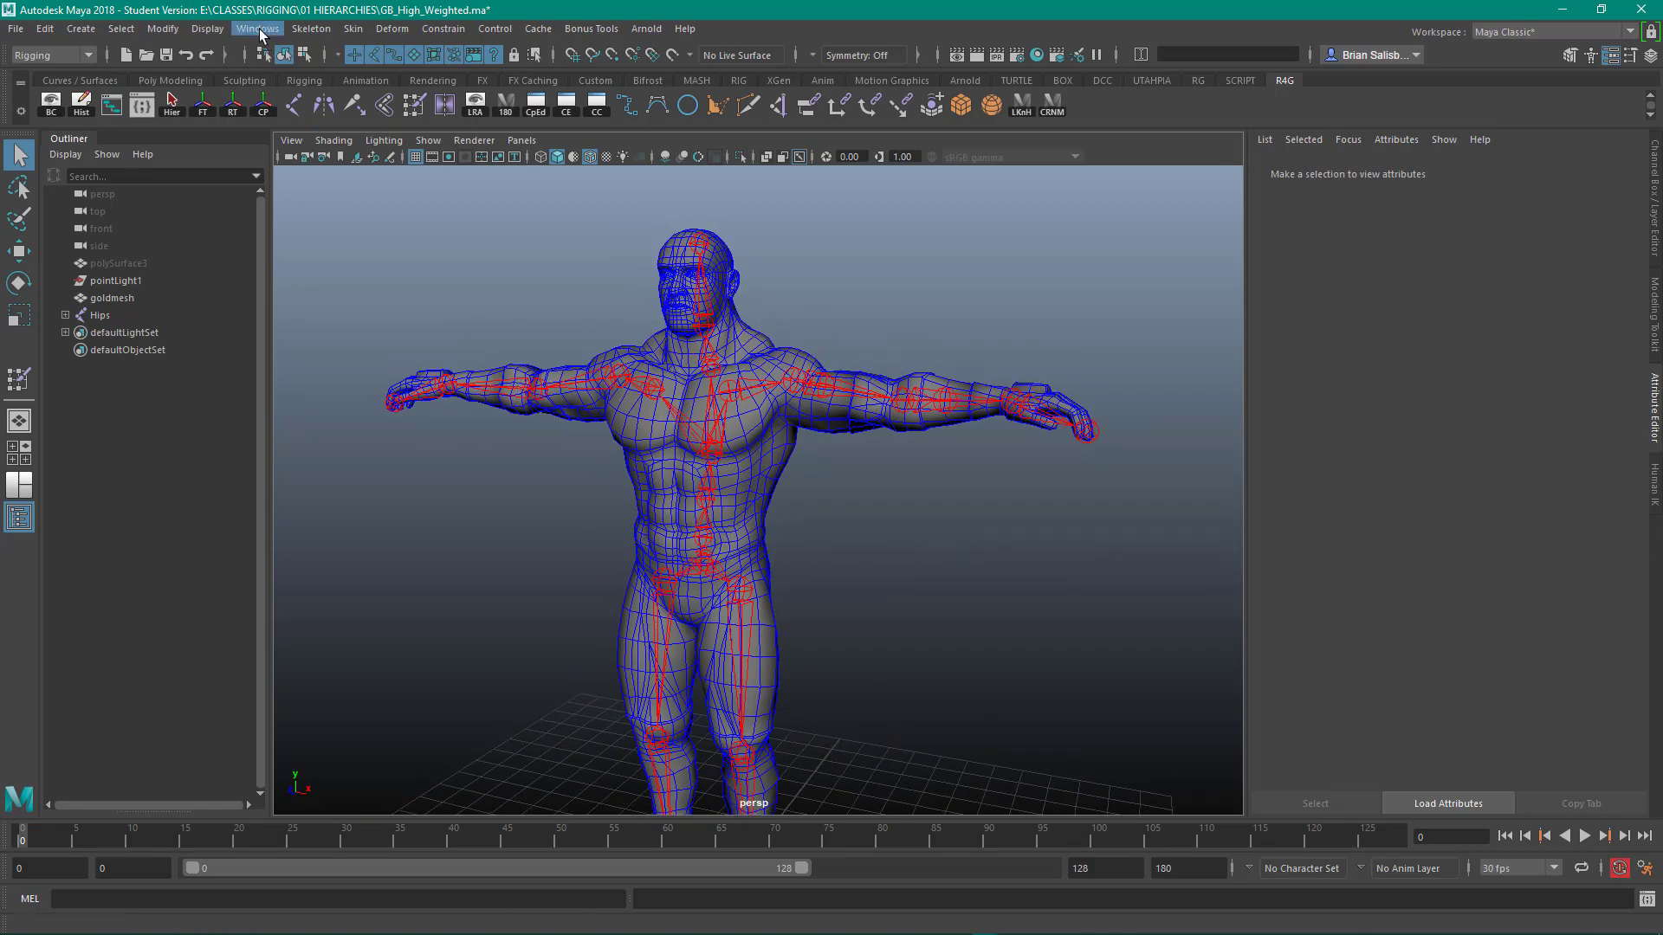
Switch the viewport layout to Two Panes Side by Side.
{"action": "right_click", "coordinate": [18, 423]}
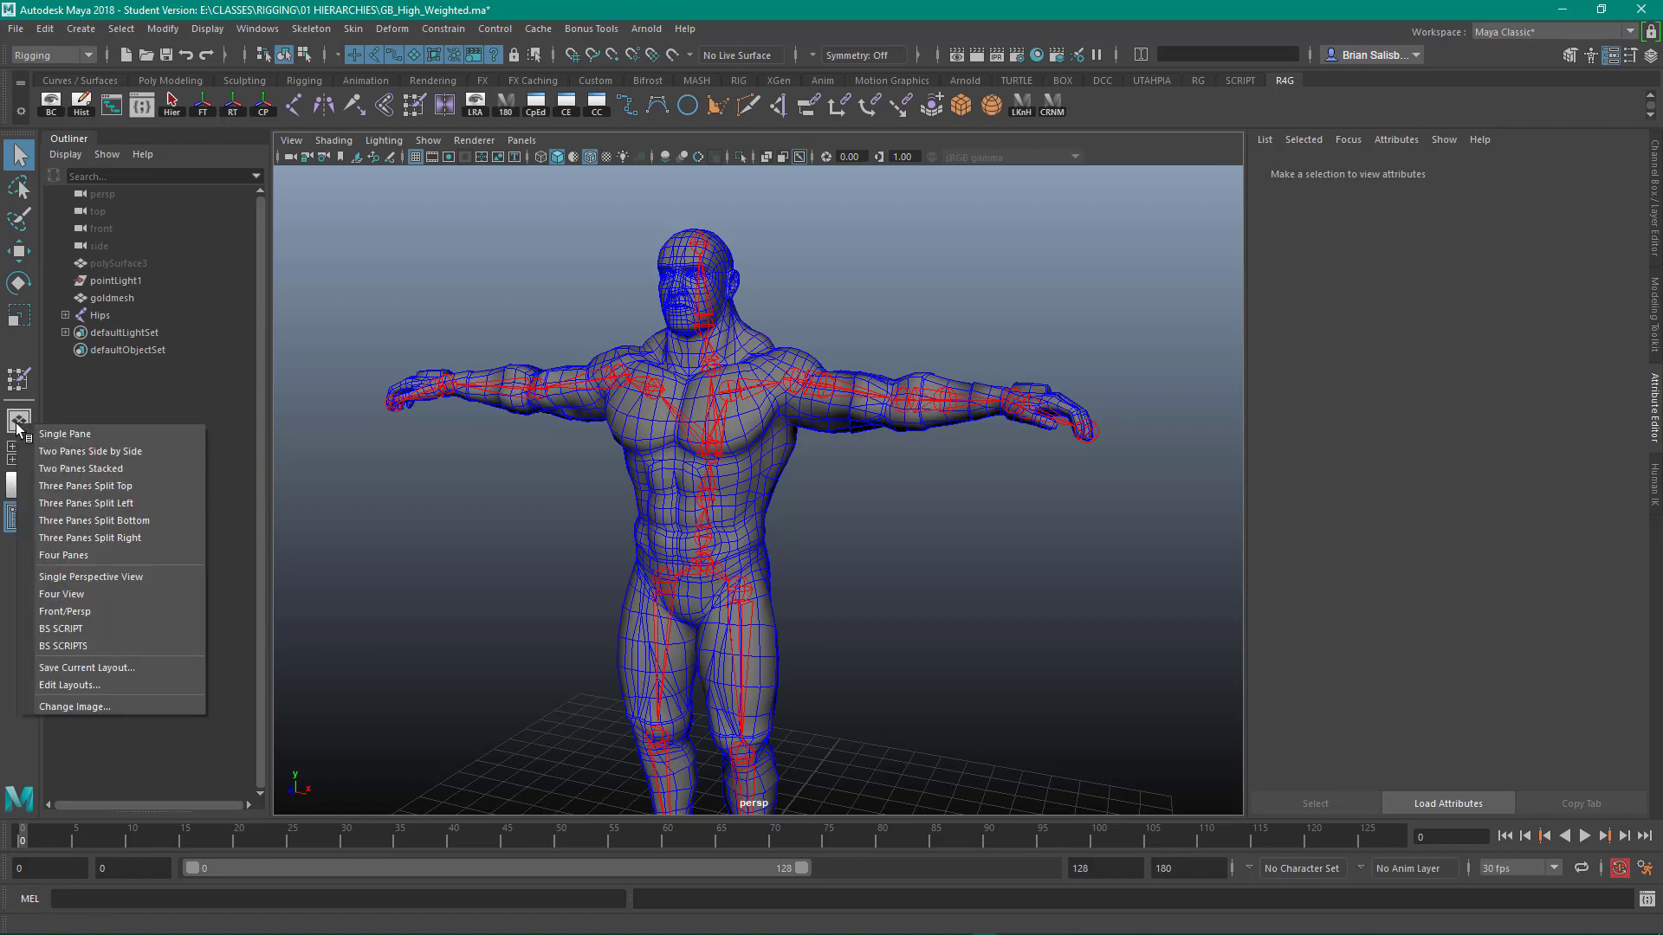
{"action": "left_click", "coordinate": [95, 470]}
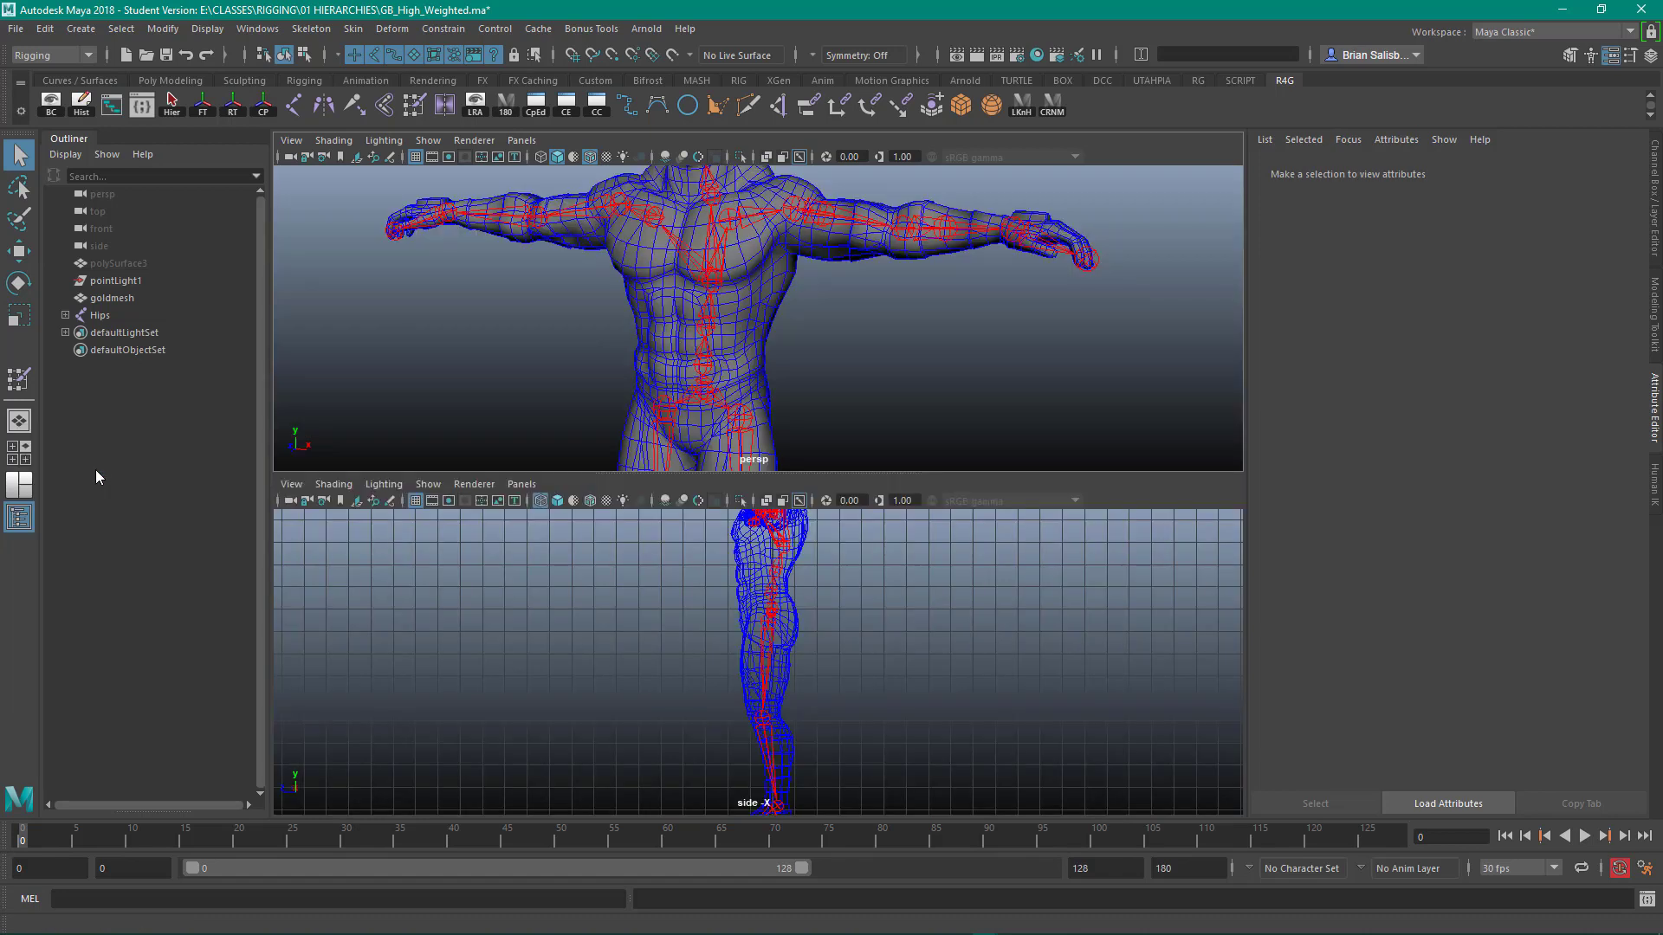
{"action": "right_click", "coordinate": [18, 424]}
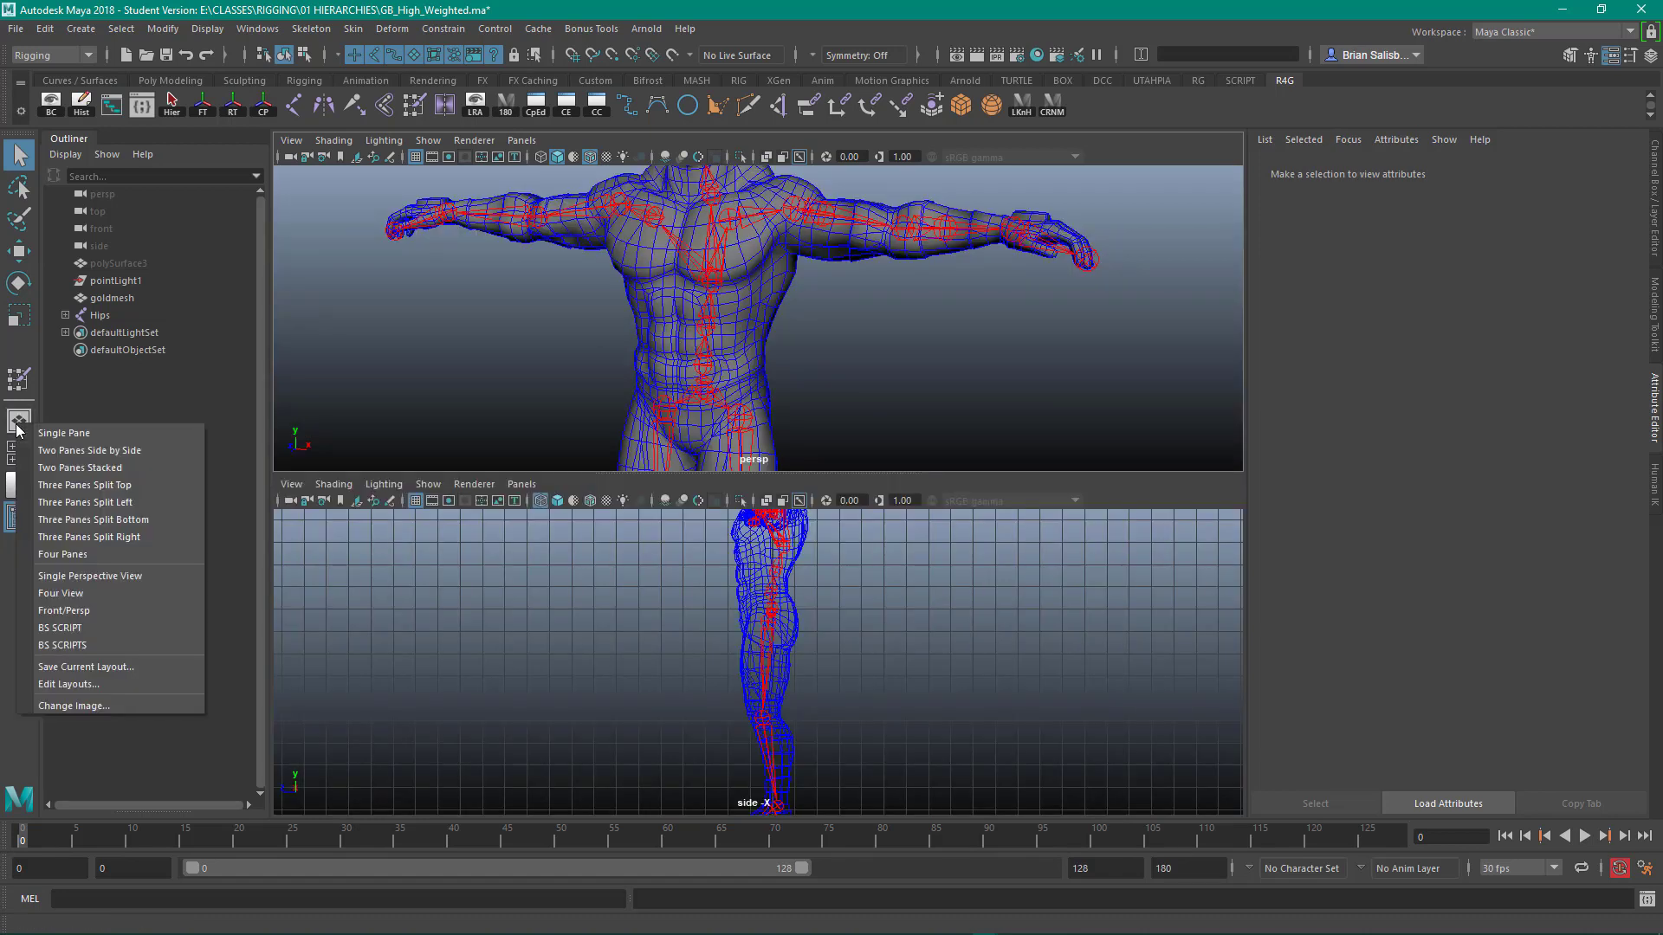
{"action": "left_click", "coordinate": [101, 454]}
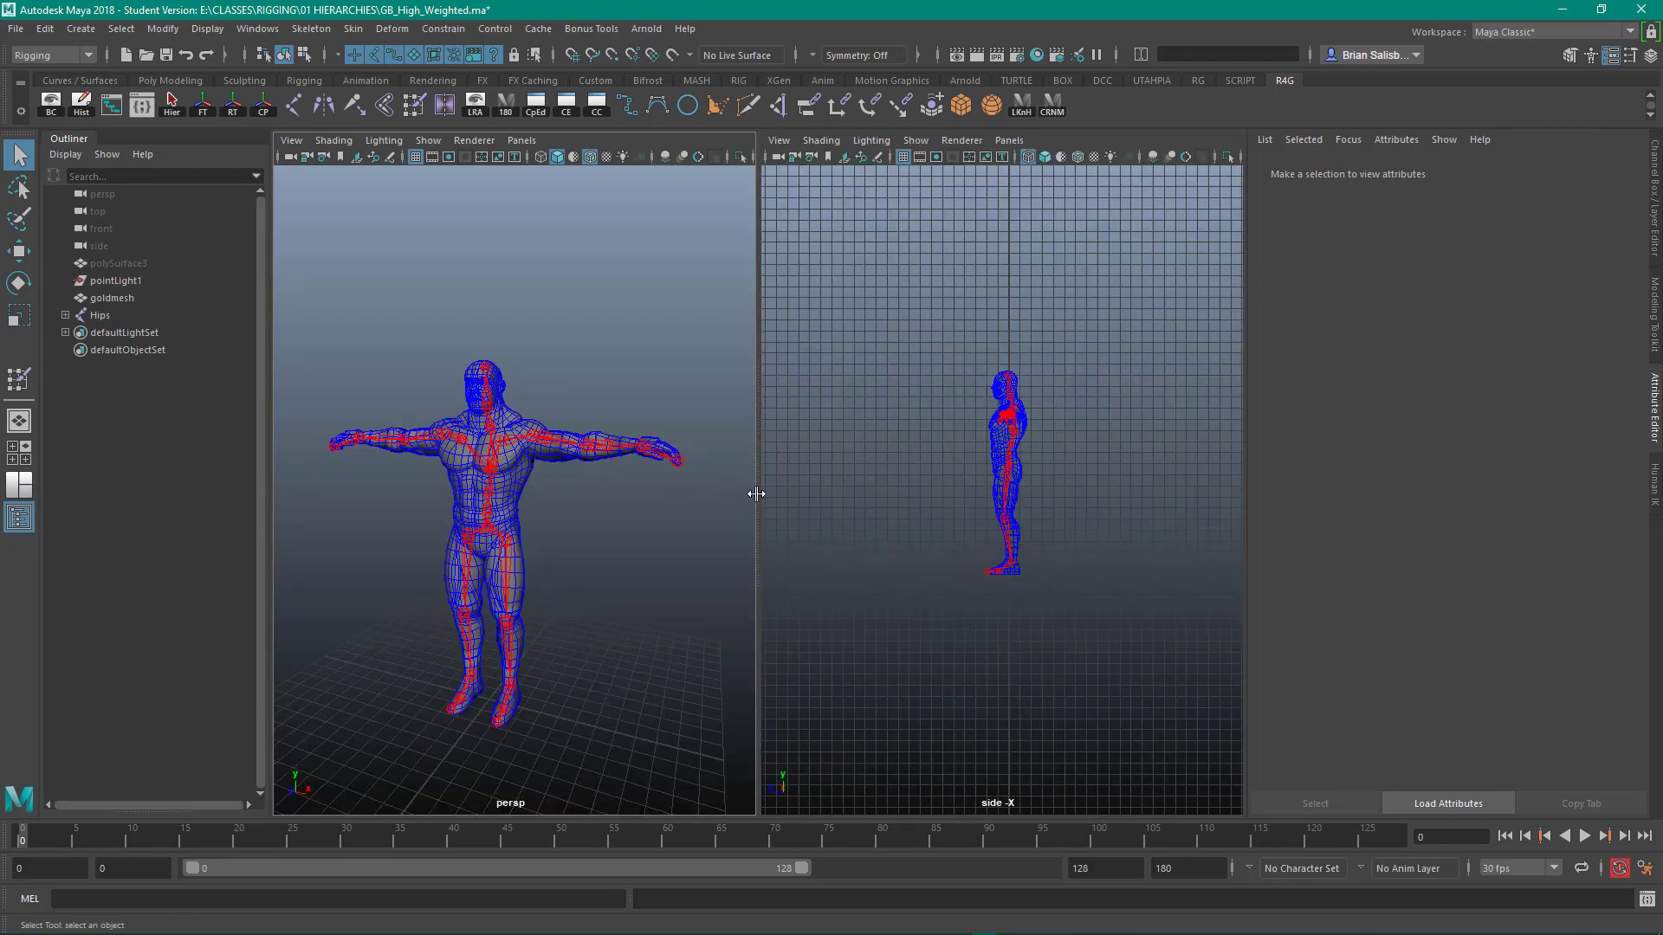
{"action": "mouse_move", "coordinate": [756, 493]}
{"action": "left_mouse_down"}
{"action": "mouse_move", "coordinate": [823, 497]}
{"action": "mouse_move", "coordinate": [759, 497]}
{"action": "left_mouse_up"}
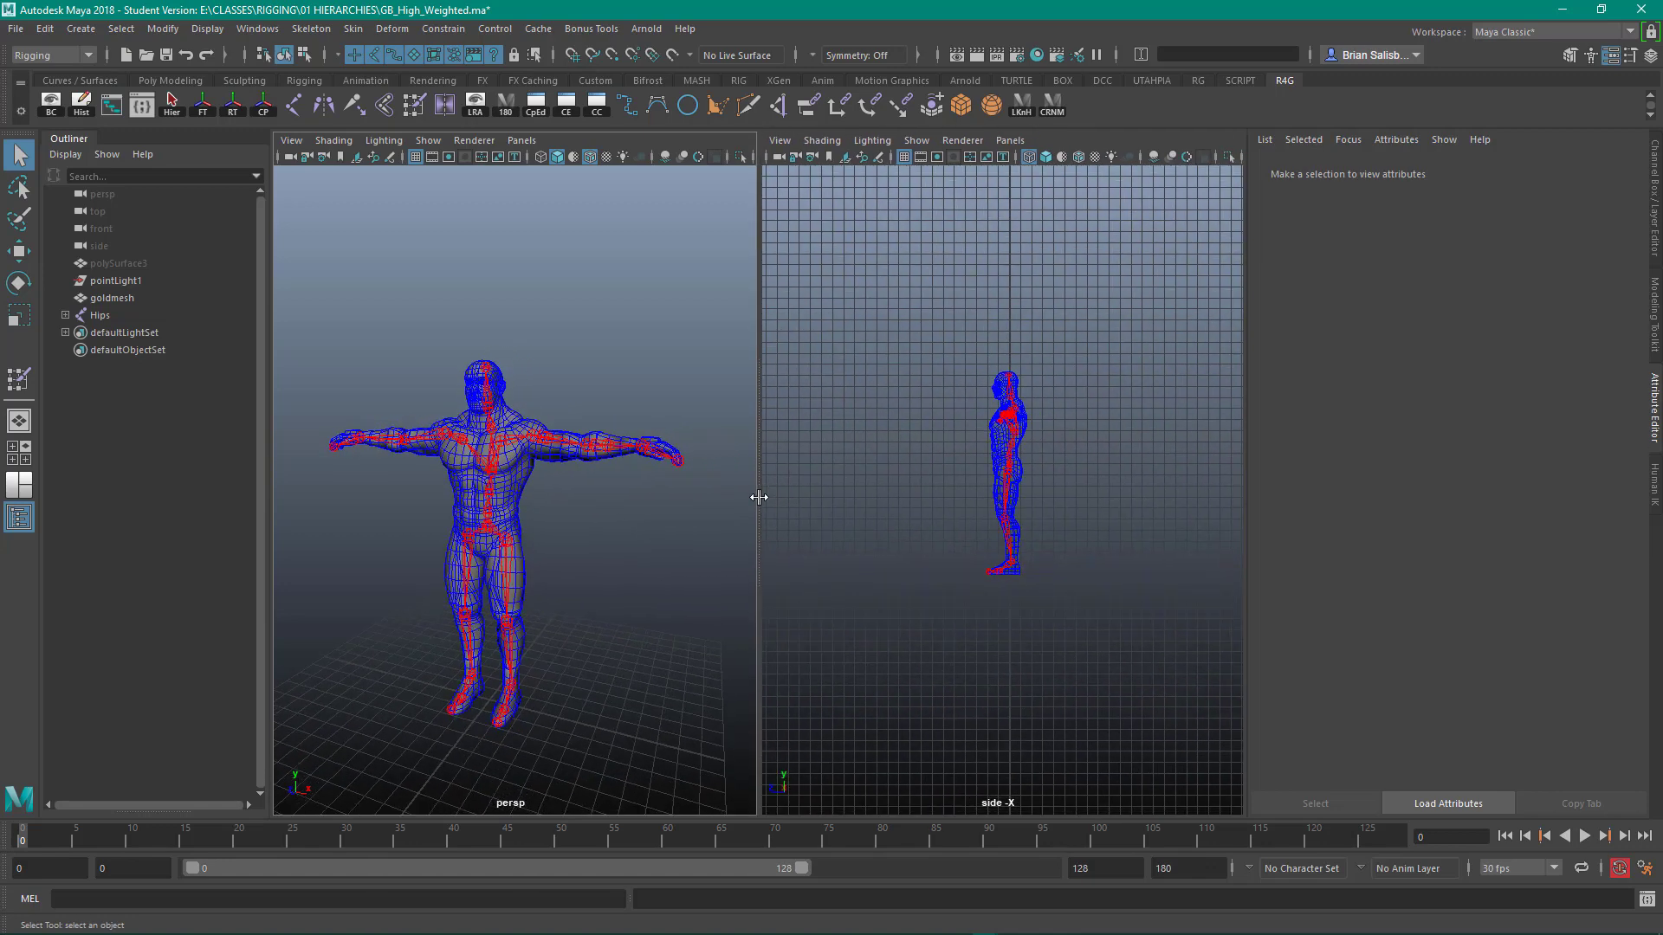
Set the right pane to the persp camera and frame the whole character.
{"action": "left_click", "coordinate": [1009, 141]}
{"action": "mouse_move", "coordinate": [1126, 158]}
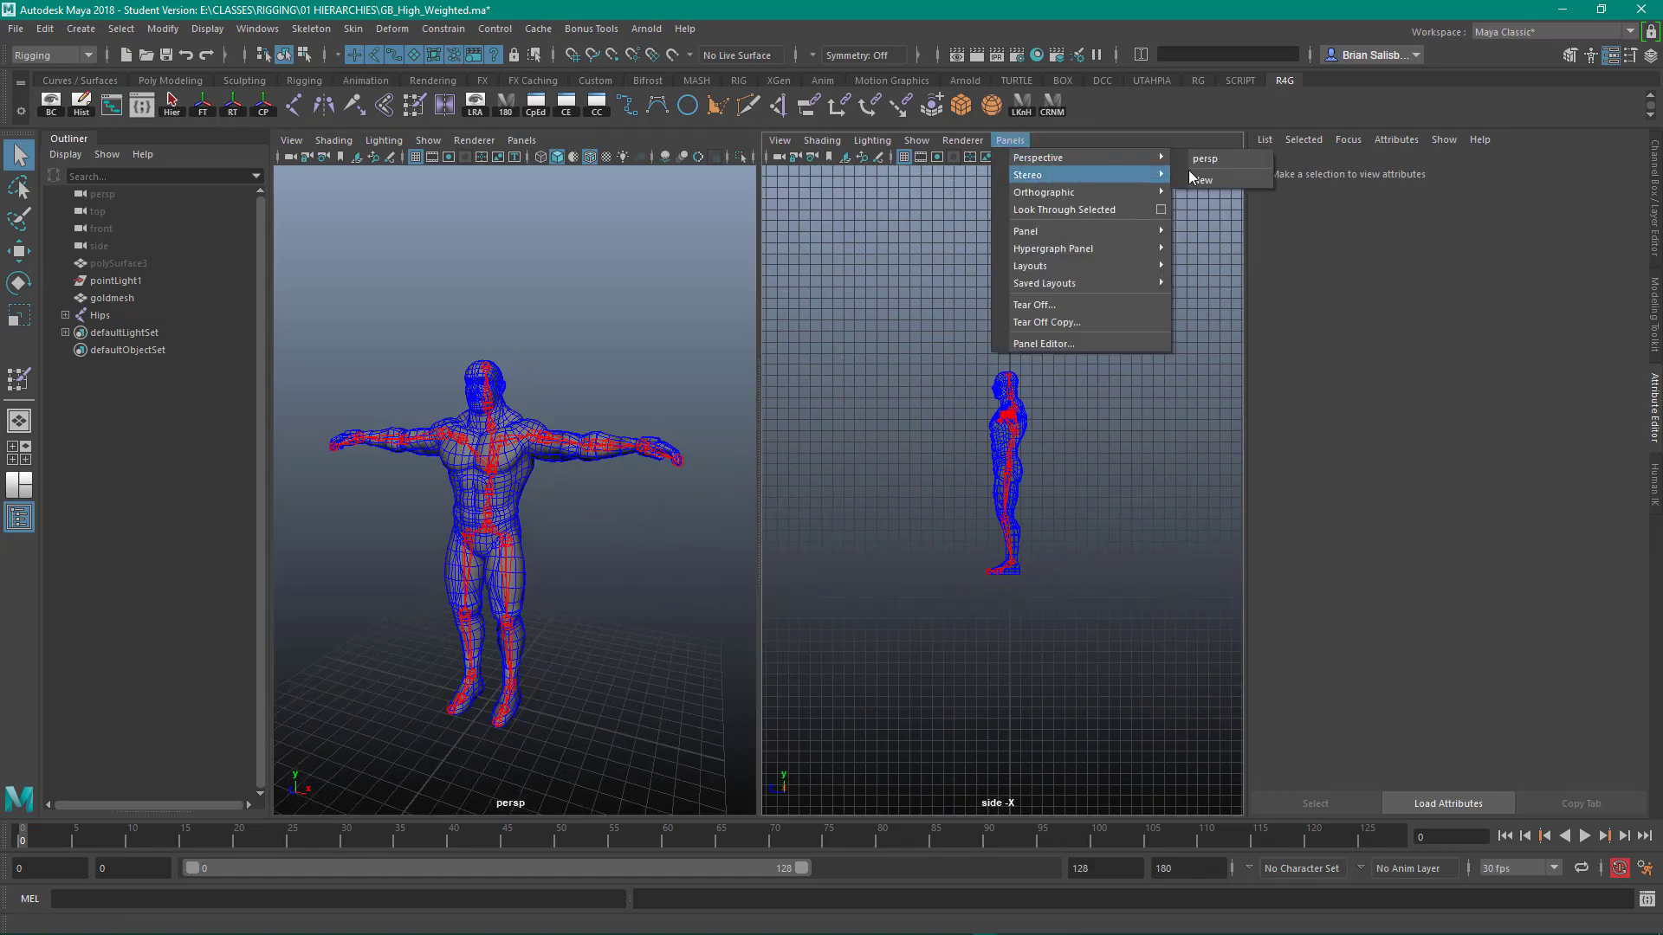
{"action": "left_click", "coordinate": [1254, 159]}
{"action": "key", "text": "shift+a"}
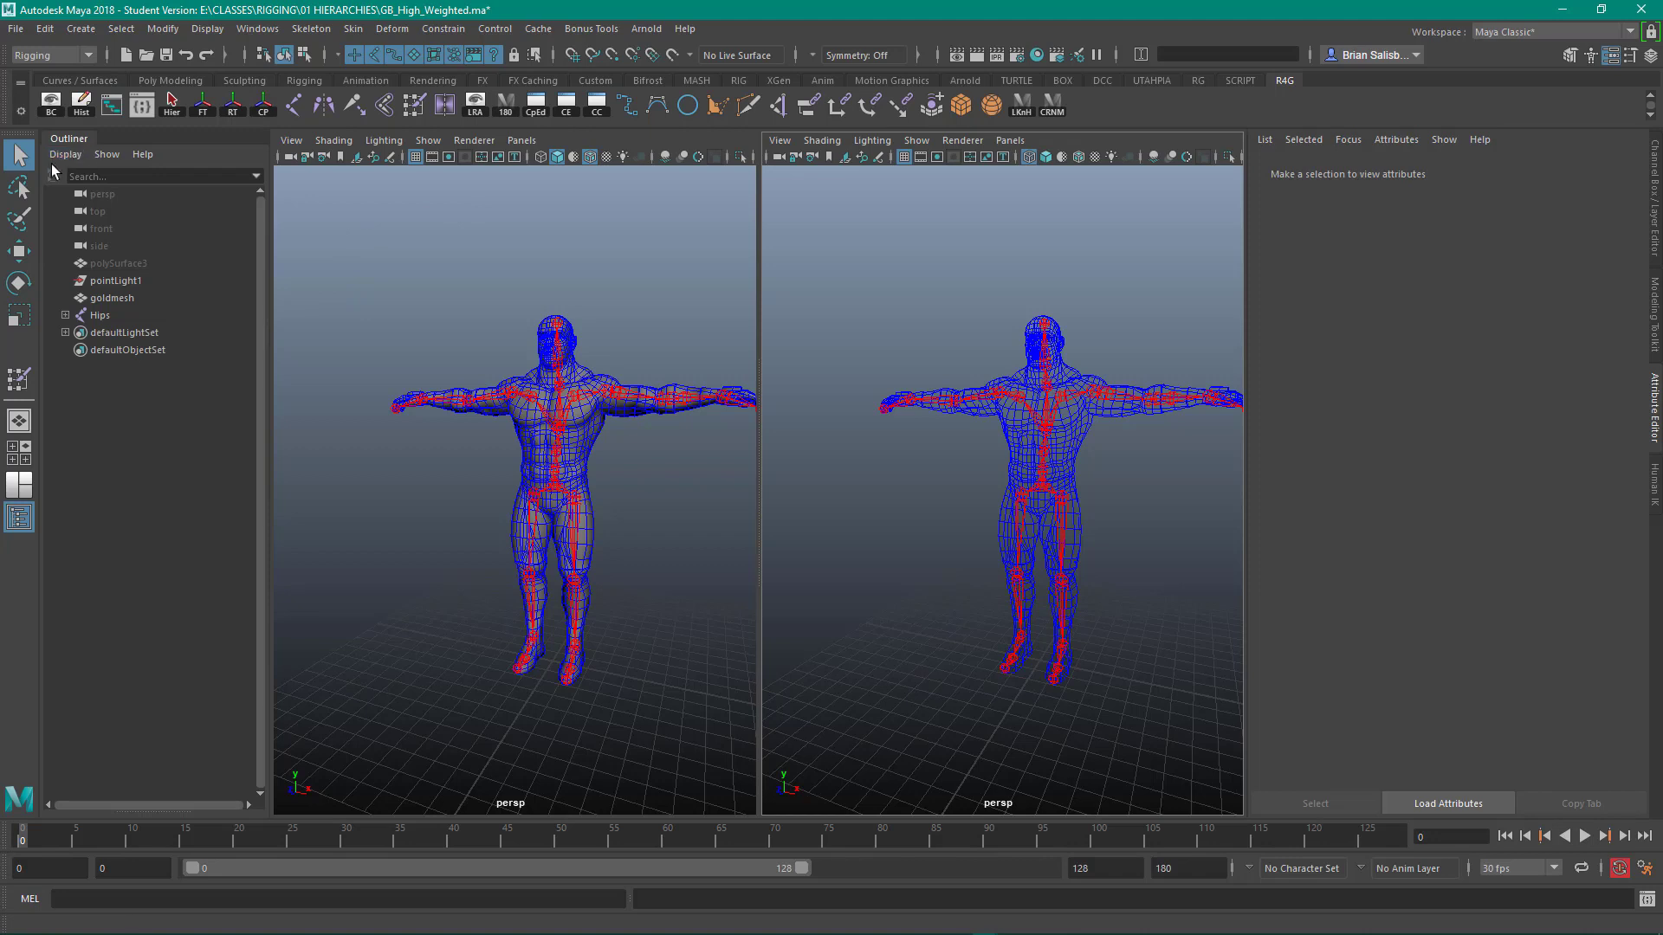
Hide the Outliner and turn the left pane into a widened Node Editor.
{"action": "left_click", "coordinate": [19, 518]}
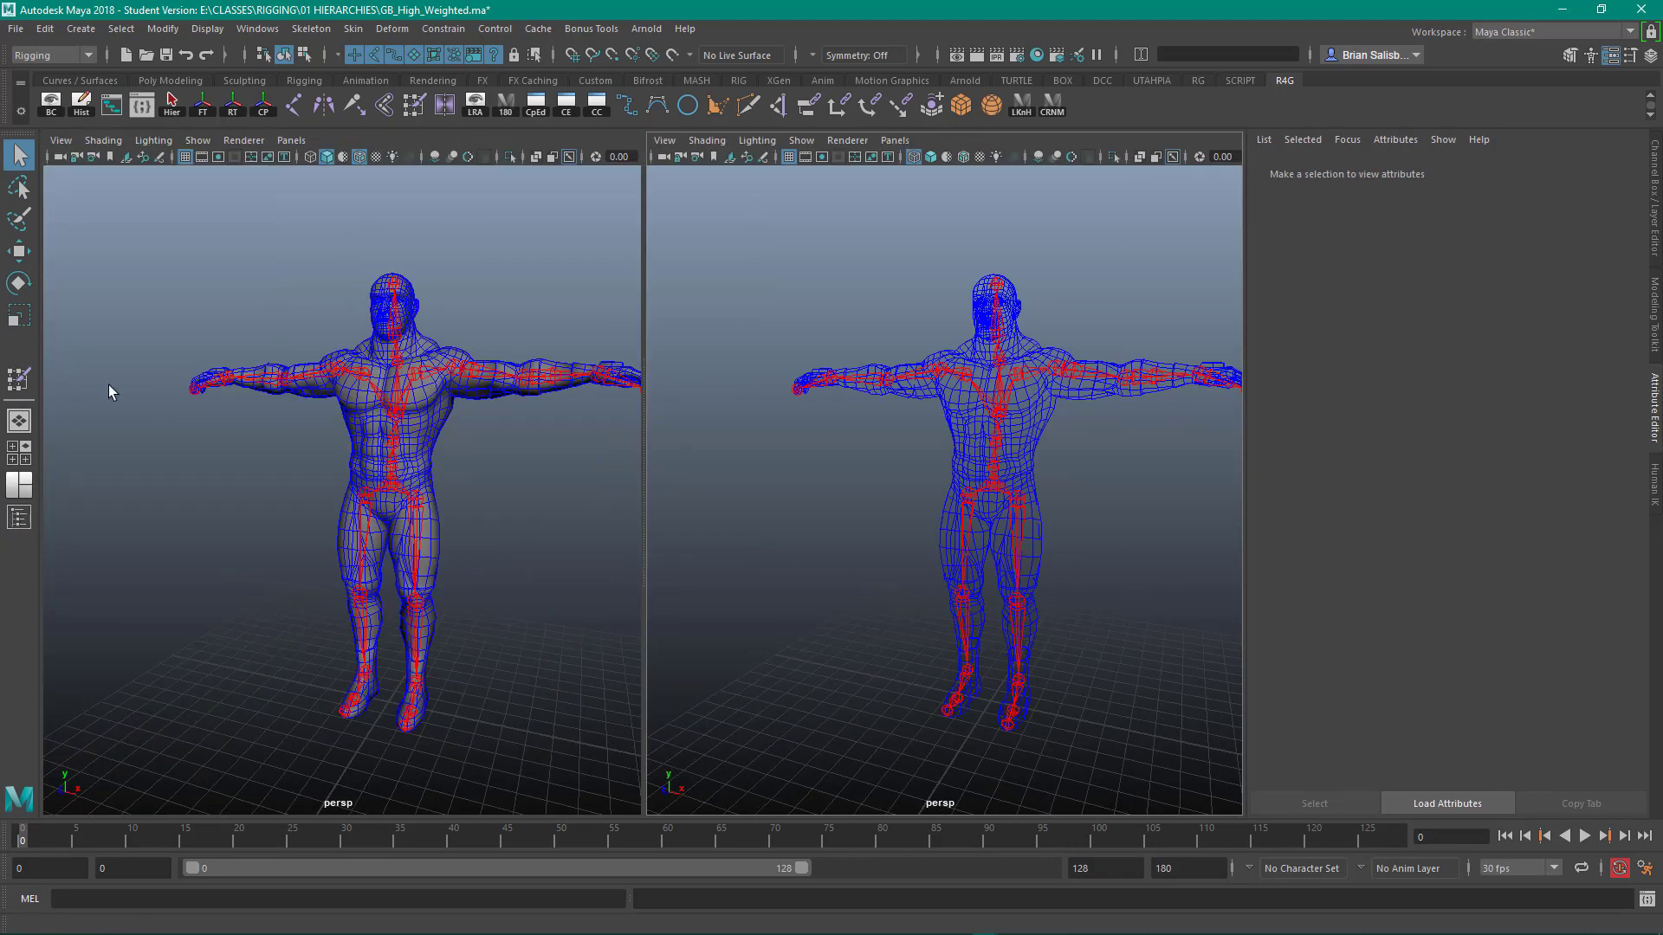
{"action": "left_click", "coordinate": [292, 141]}
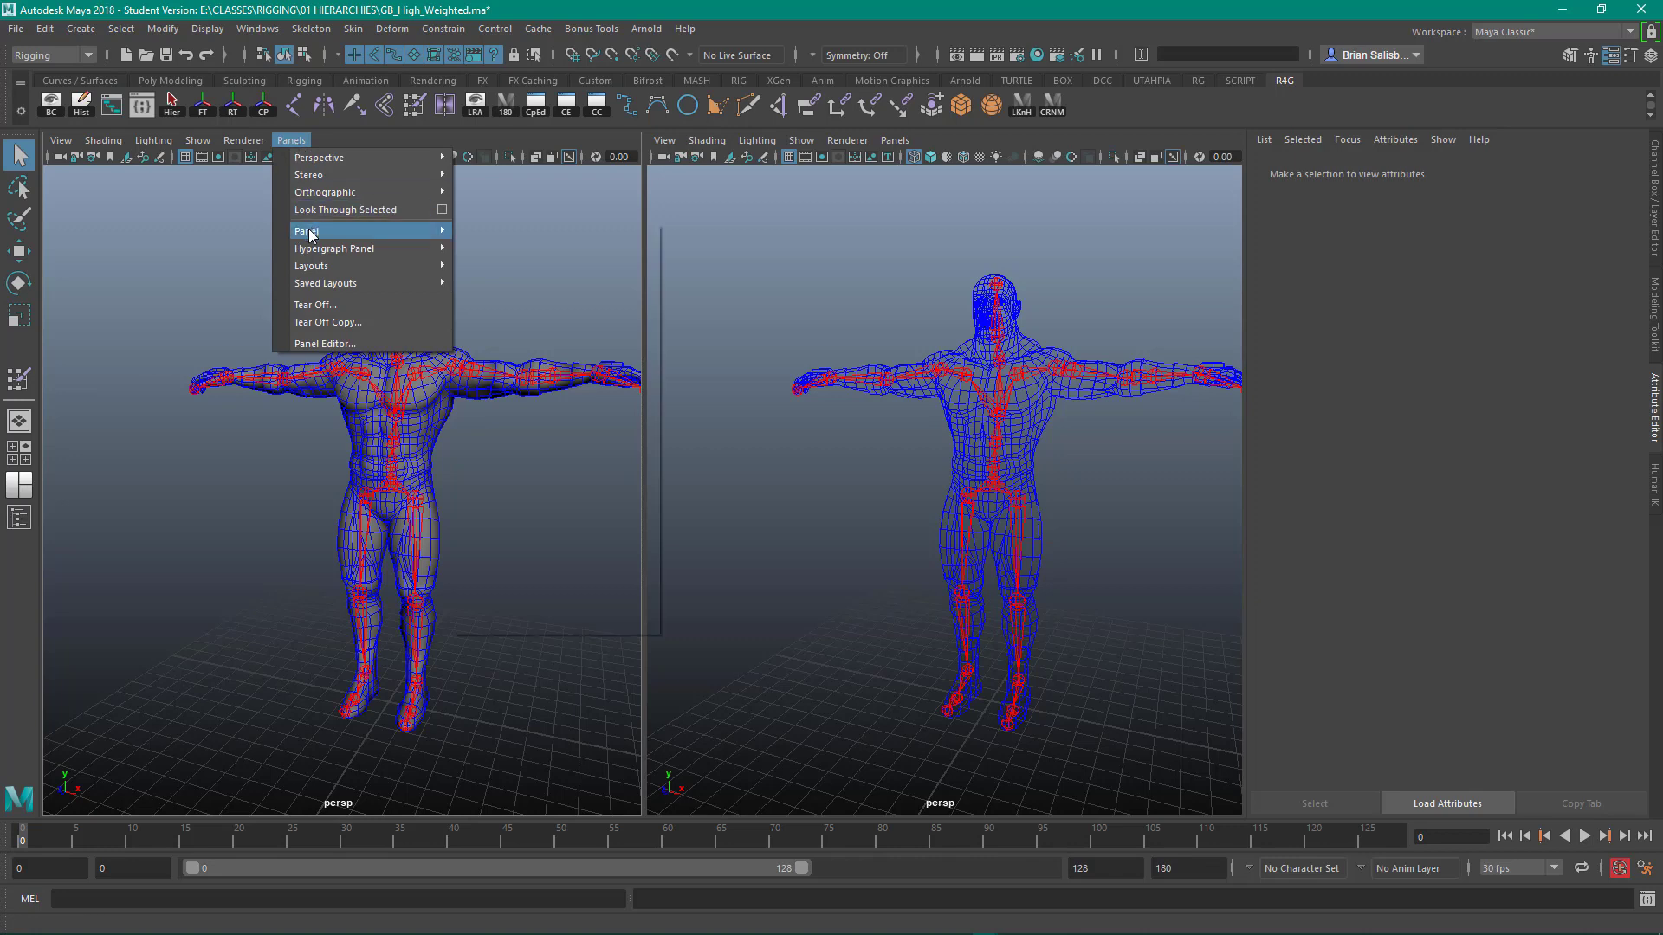
{"action": "mouse_move", "coordinate": [347, 231]}
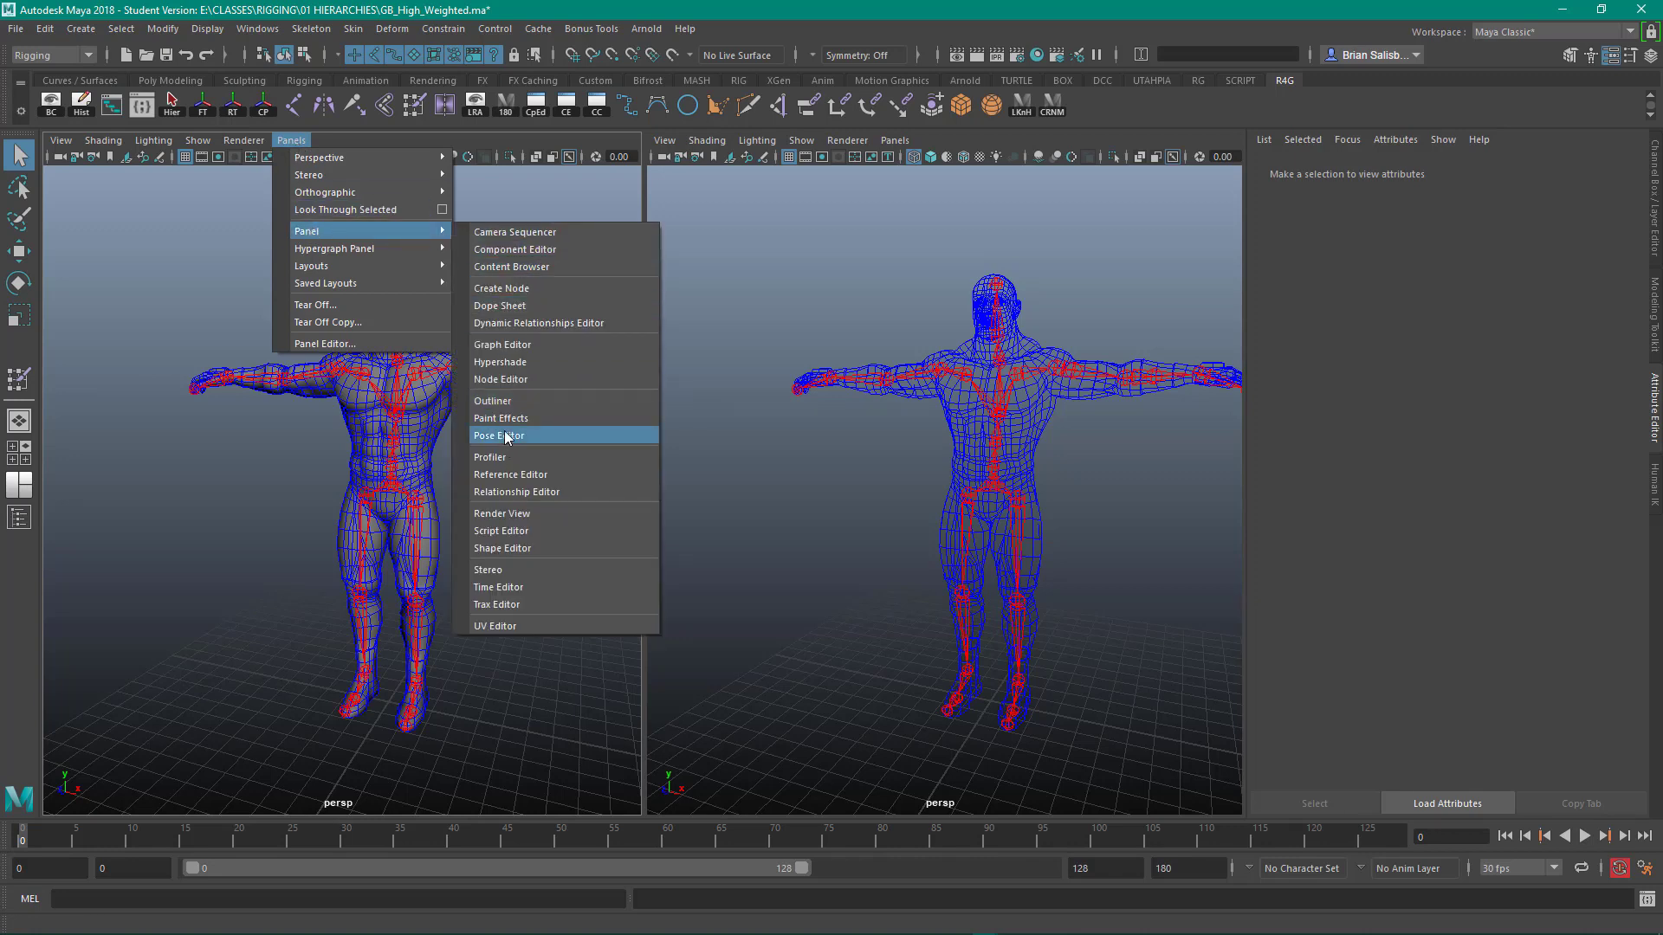
{"action": "left_click", "coordinate": [513, 379]}
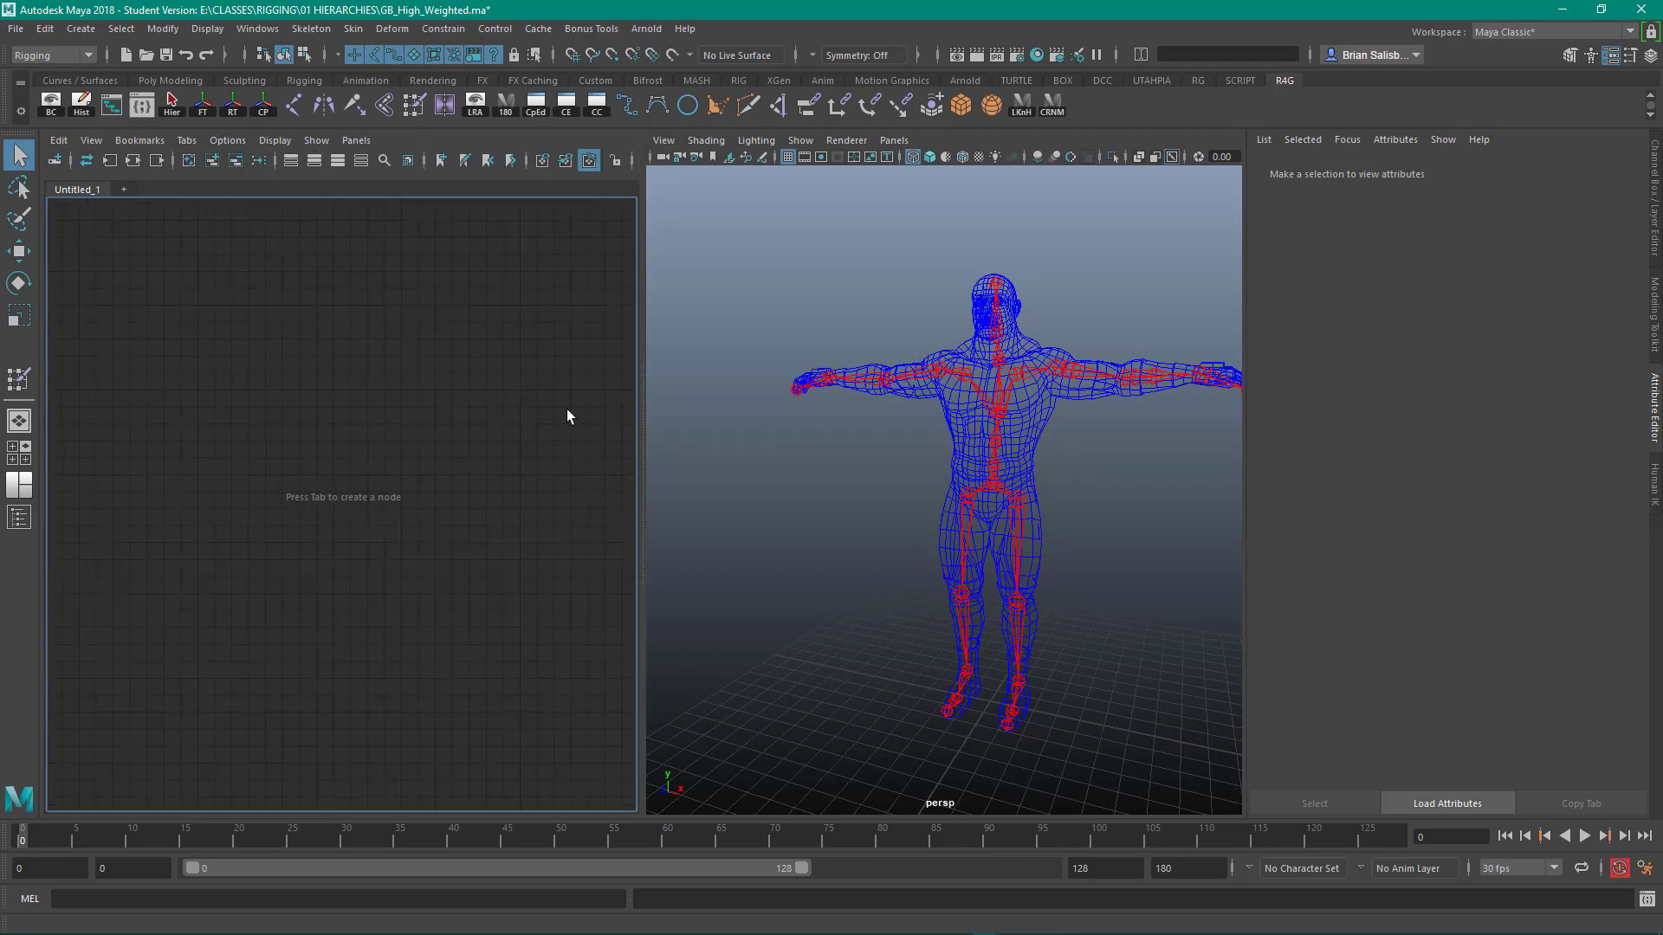
{"action": "left_click_drag", "start_coordinate": [641, 440], "coordinate": [727, 438]}
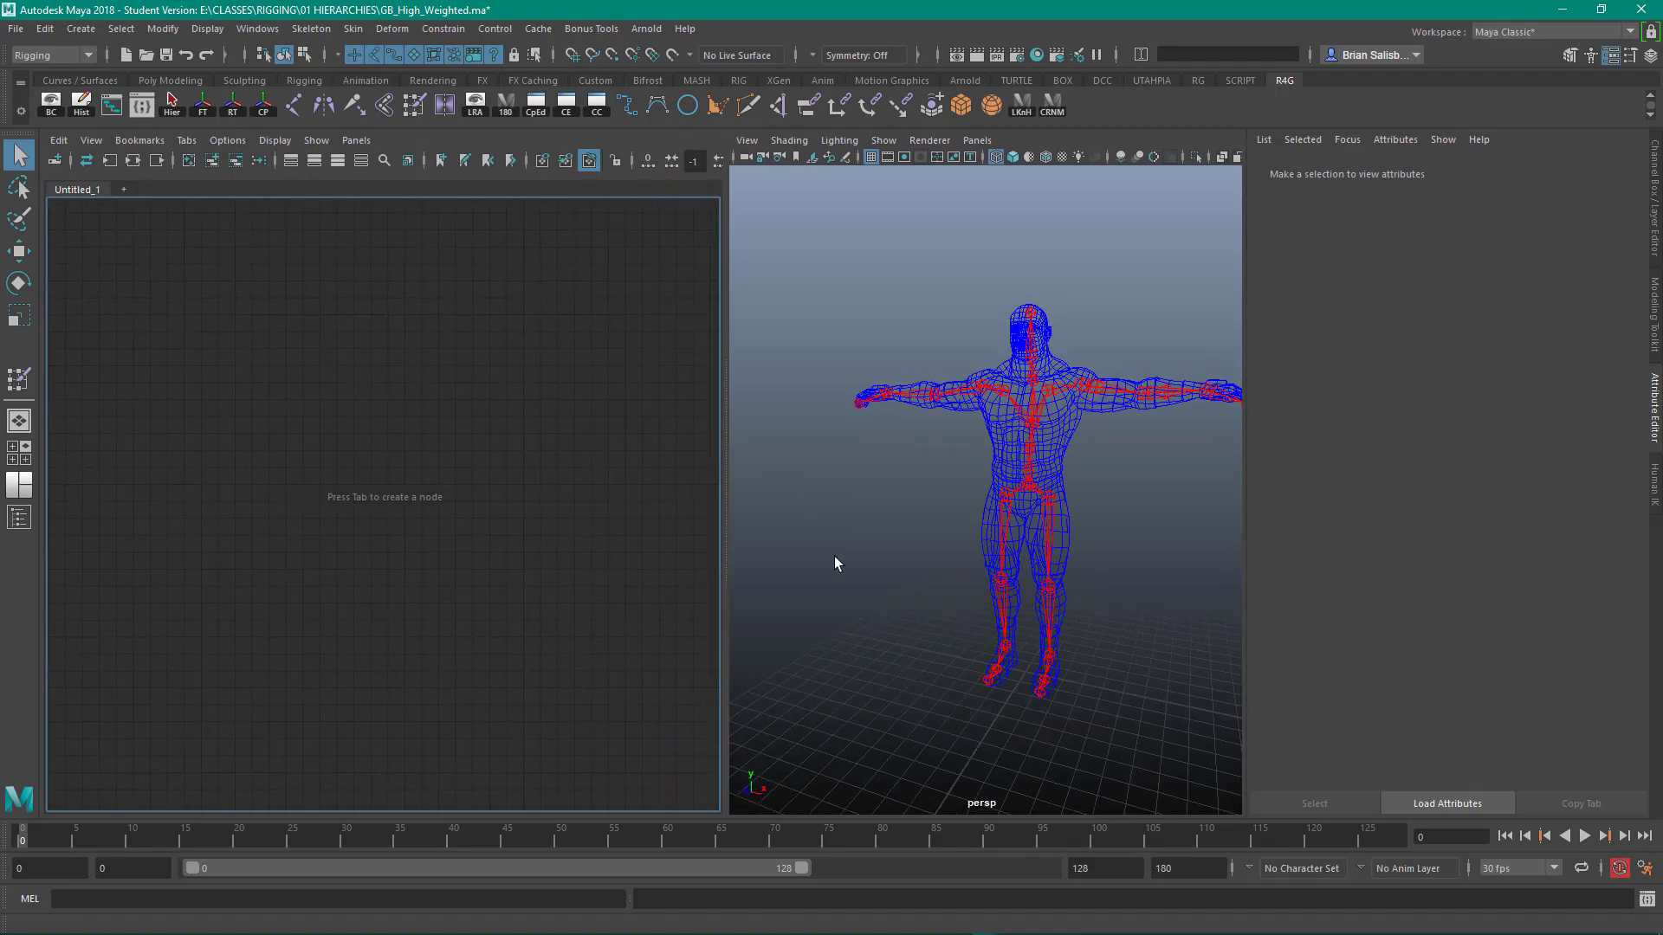
Dolly and orbit the persp camera closer to the character, keeping the Node Editor active.
{"action": "right_click_drag", "start_coordinate": [764, 497], "coordinate": [798, 471], "text": "alt"}
{"action": "middle_click_drag", "start_coordinate": [797, 471], "coordinate": [809, 479], "text": "alt"}
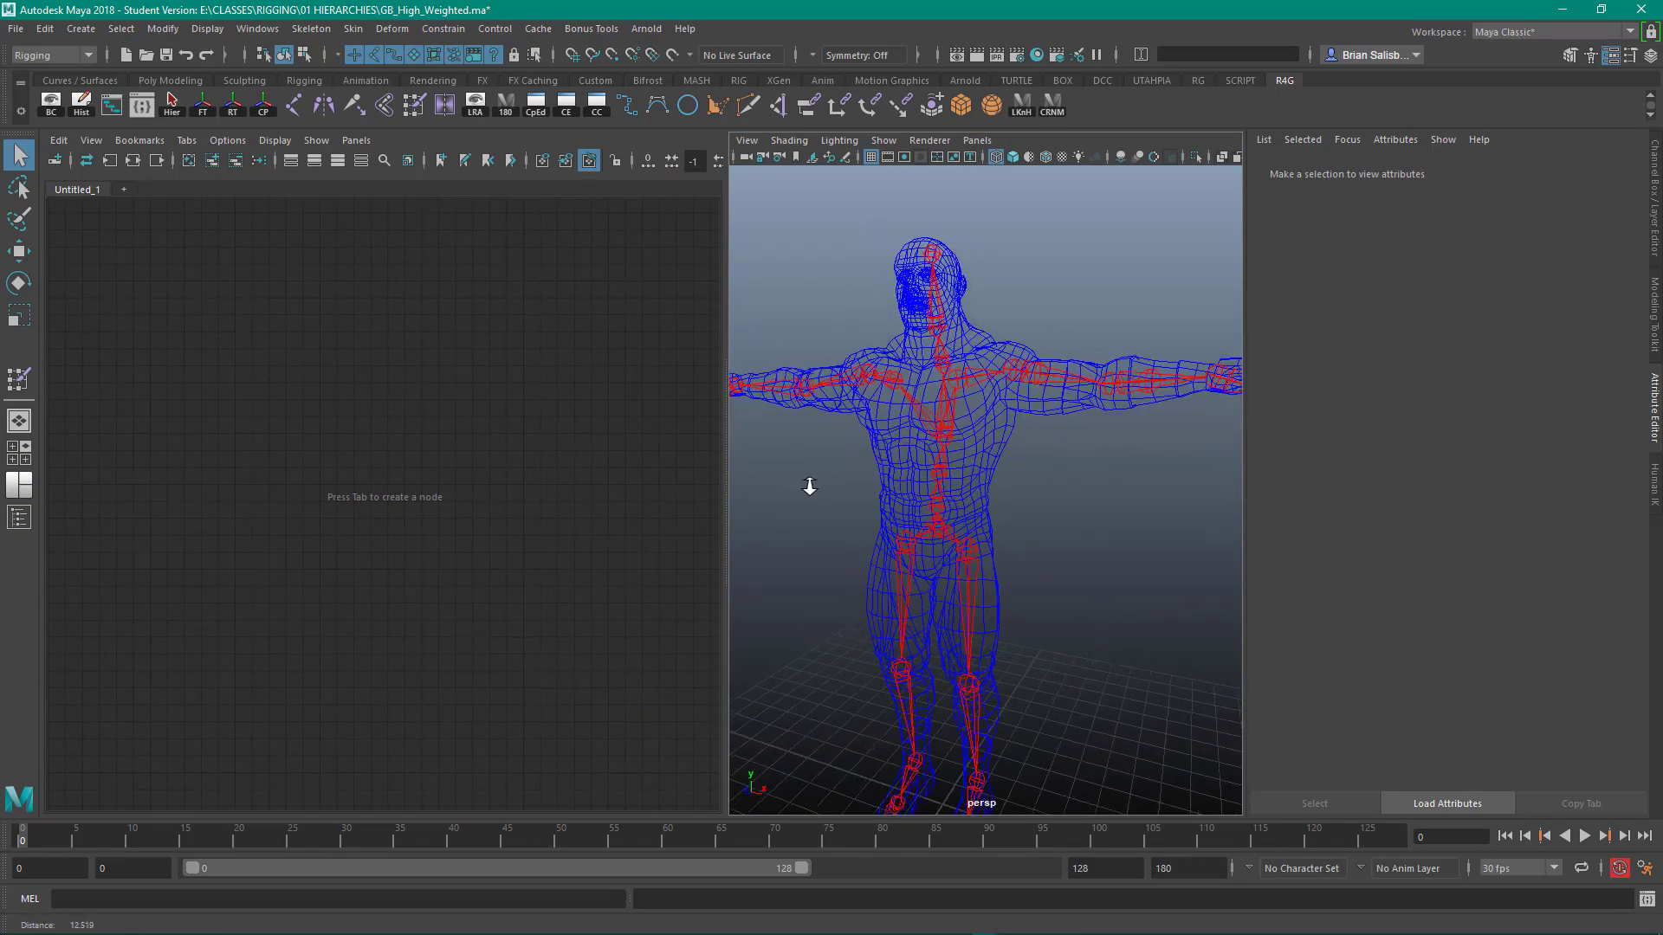
{"action": "right_click_drag", "start_coordinate": [809, 479], "coordinate": [810, 487], "text": "alt"}
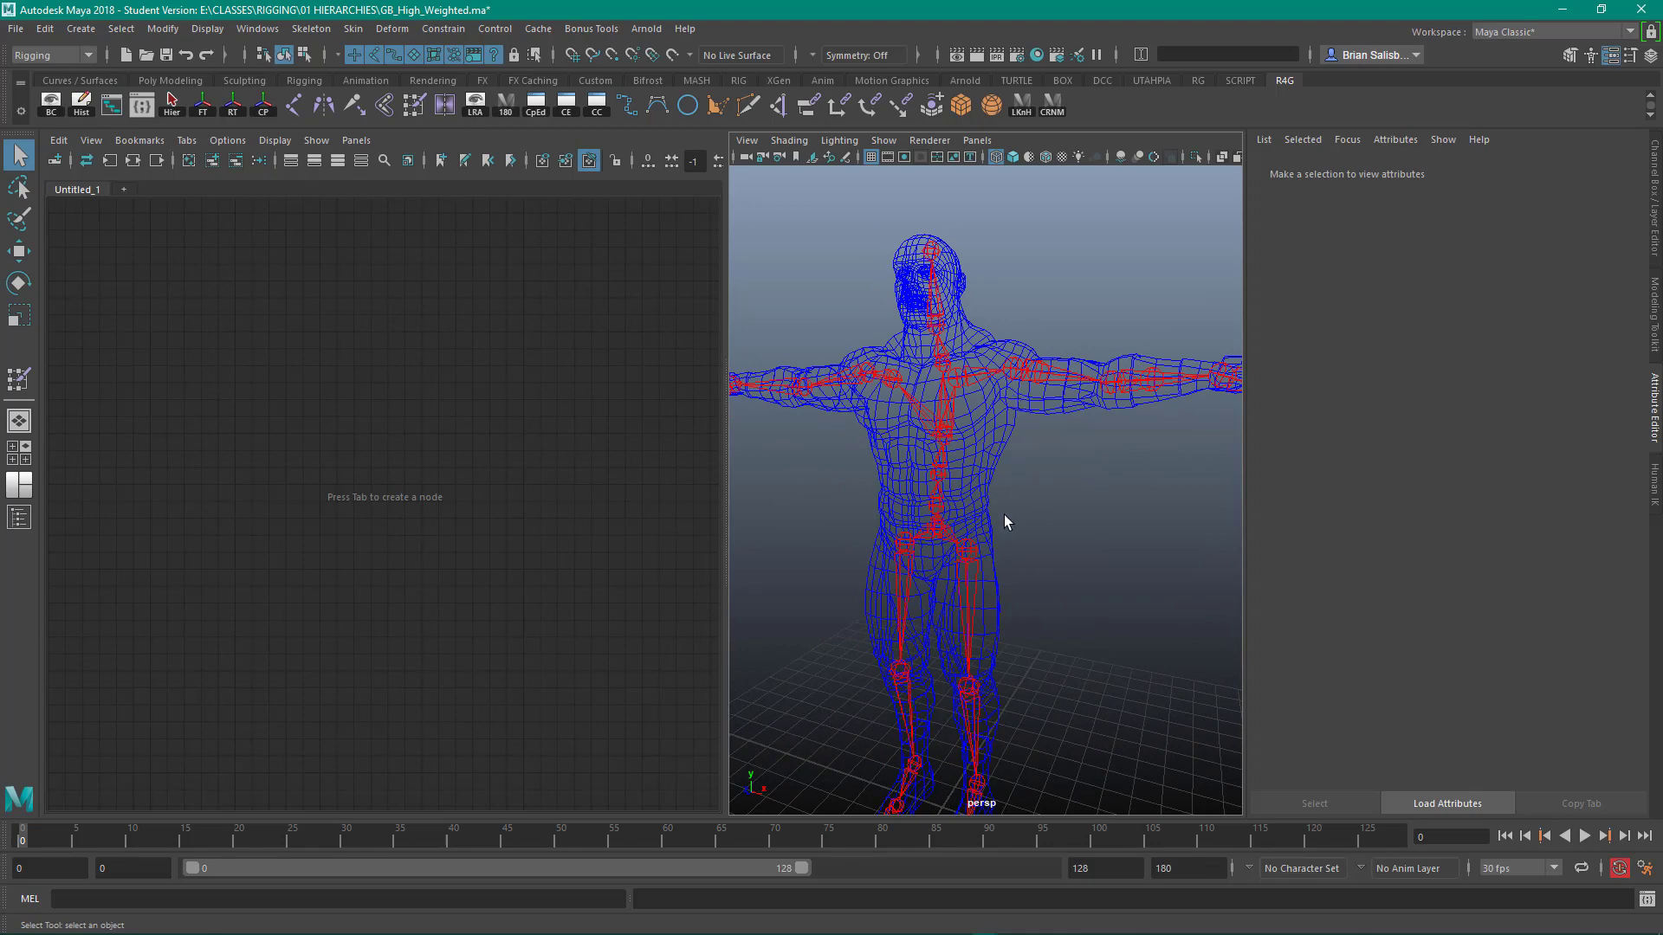
{"action": "left_click_drag", "start_coordinate": [991, 491], "coordinate": [933, 356], "text": "alt"}
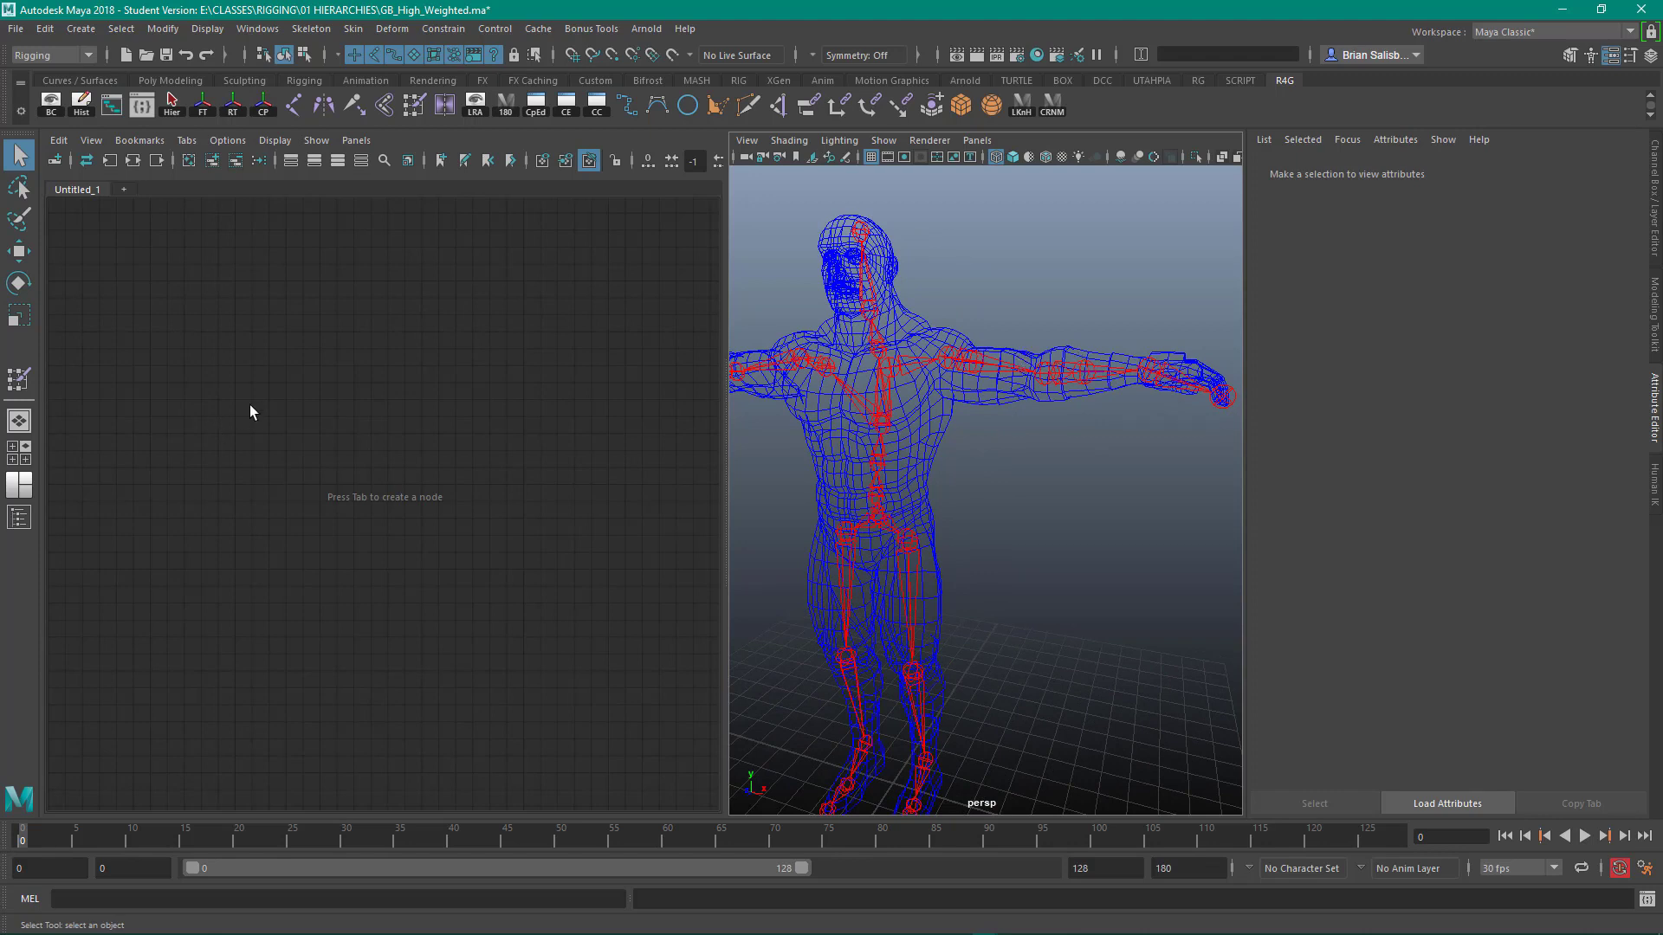
{"action": "left_click", "coordinate": [229, 357]}
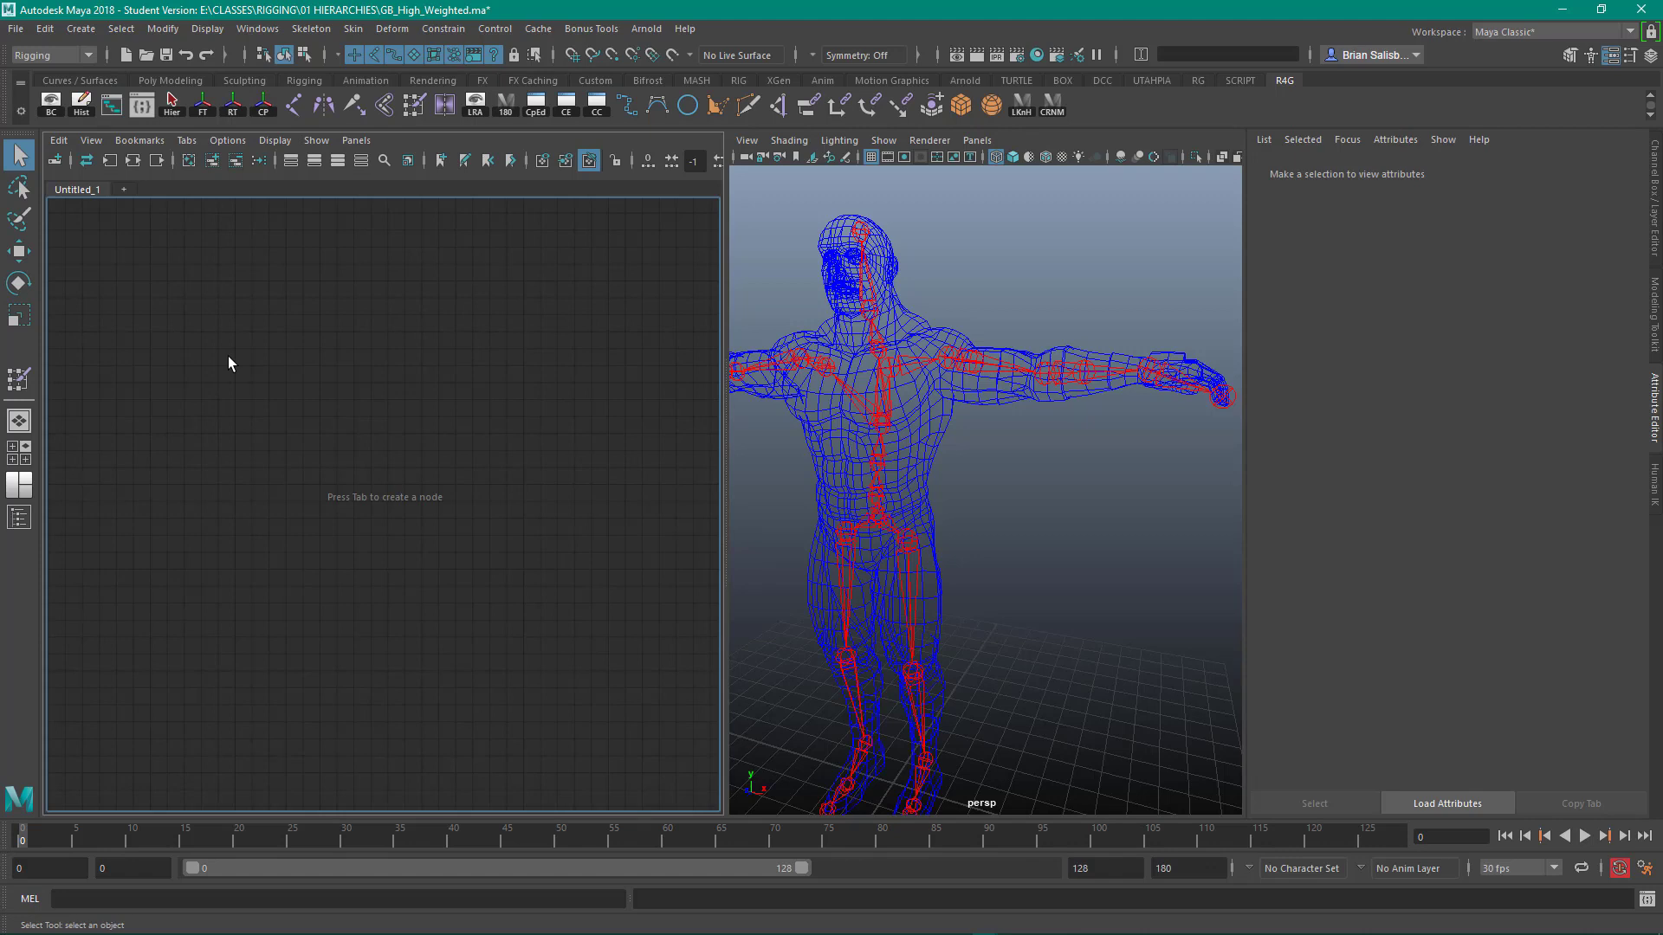
Add a Multiply Divide node from Maya > Utilities in the create-node bar.
{"action": "left_click", "coordinate": [55, 162]}
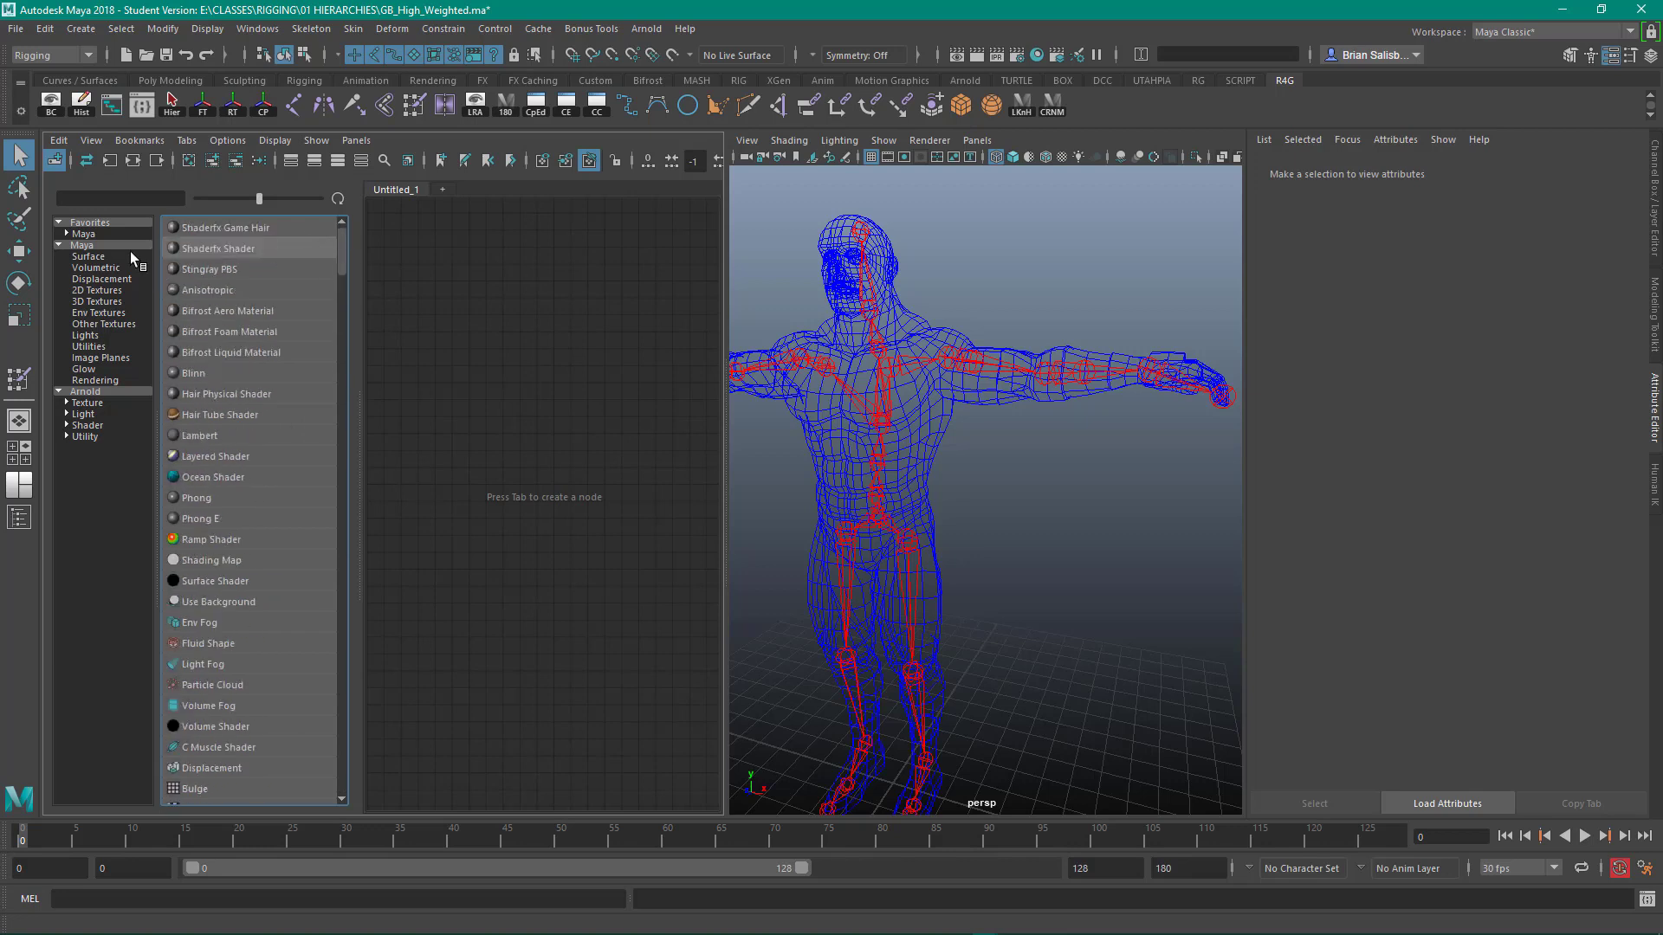
{"action": "left_click", "coordinate": [97, 347]}
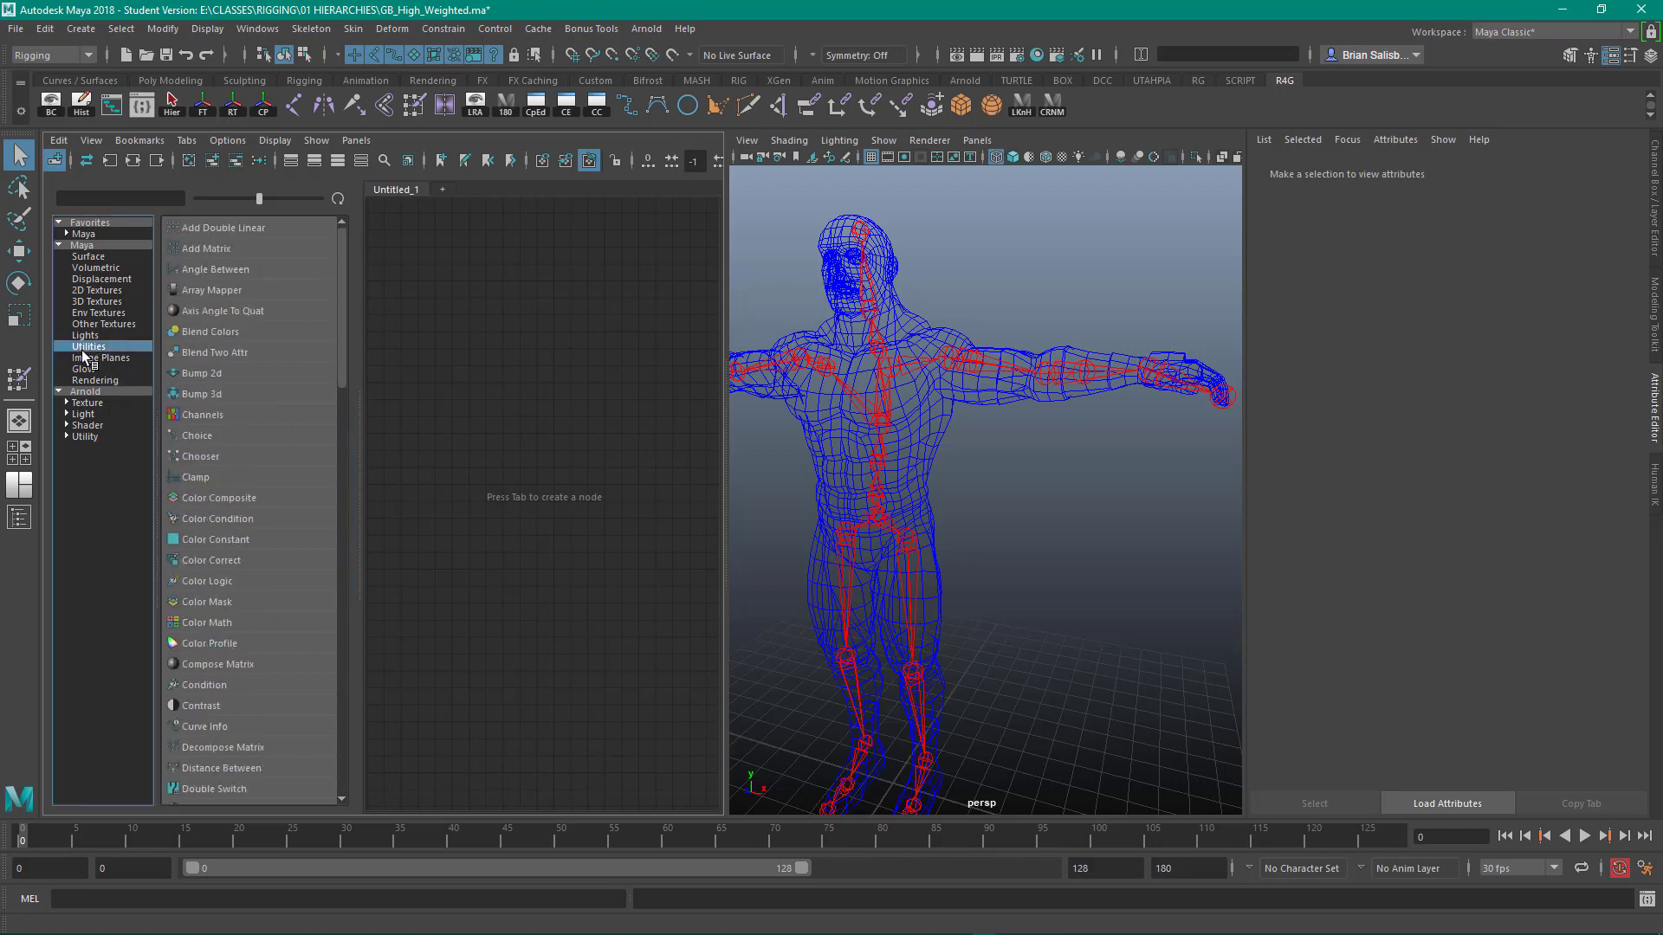
{"action": "scroll", "coordinate": [339, 358], "scroll_direction": "down", "scroll_amount": 4}
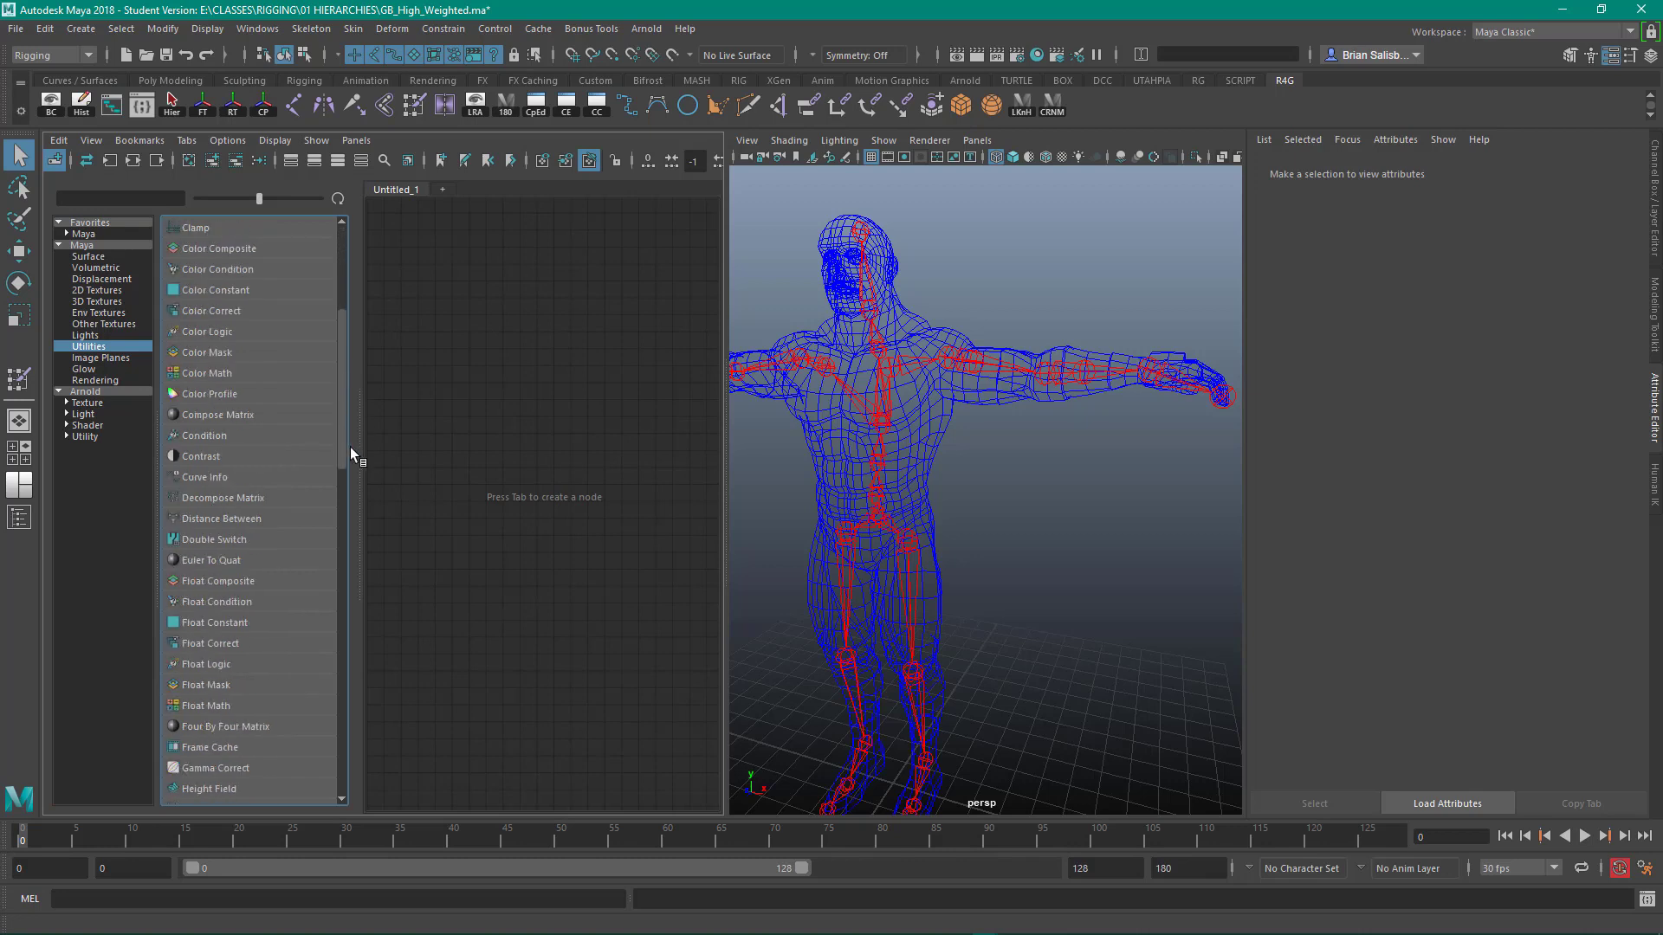
{"action": "left_click_drag", "start_coordinate": [350, 447], "coordinate": [362, 564]}
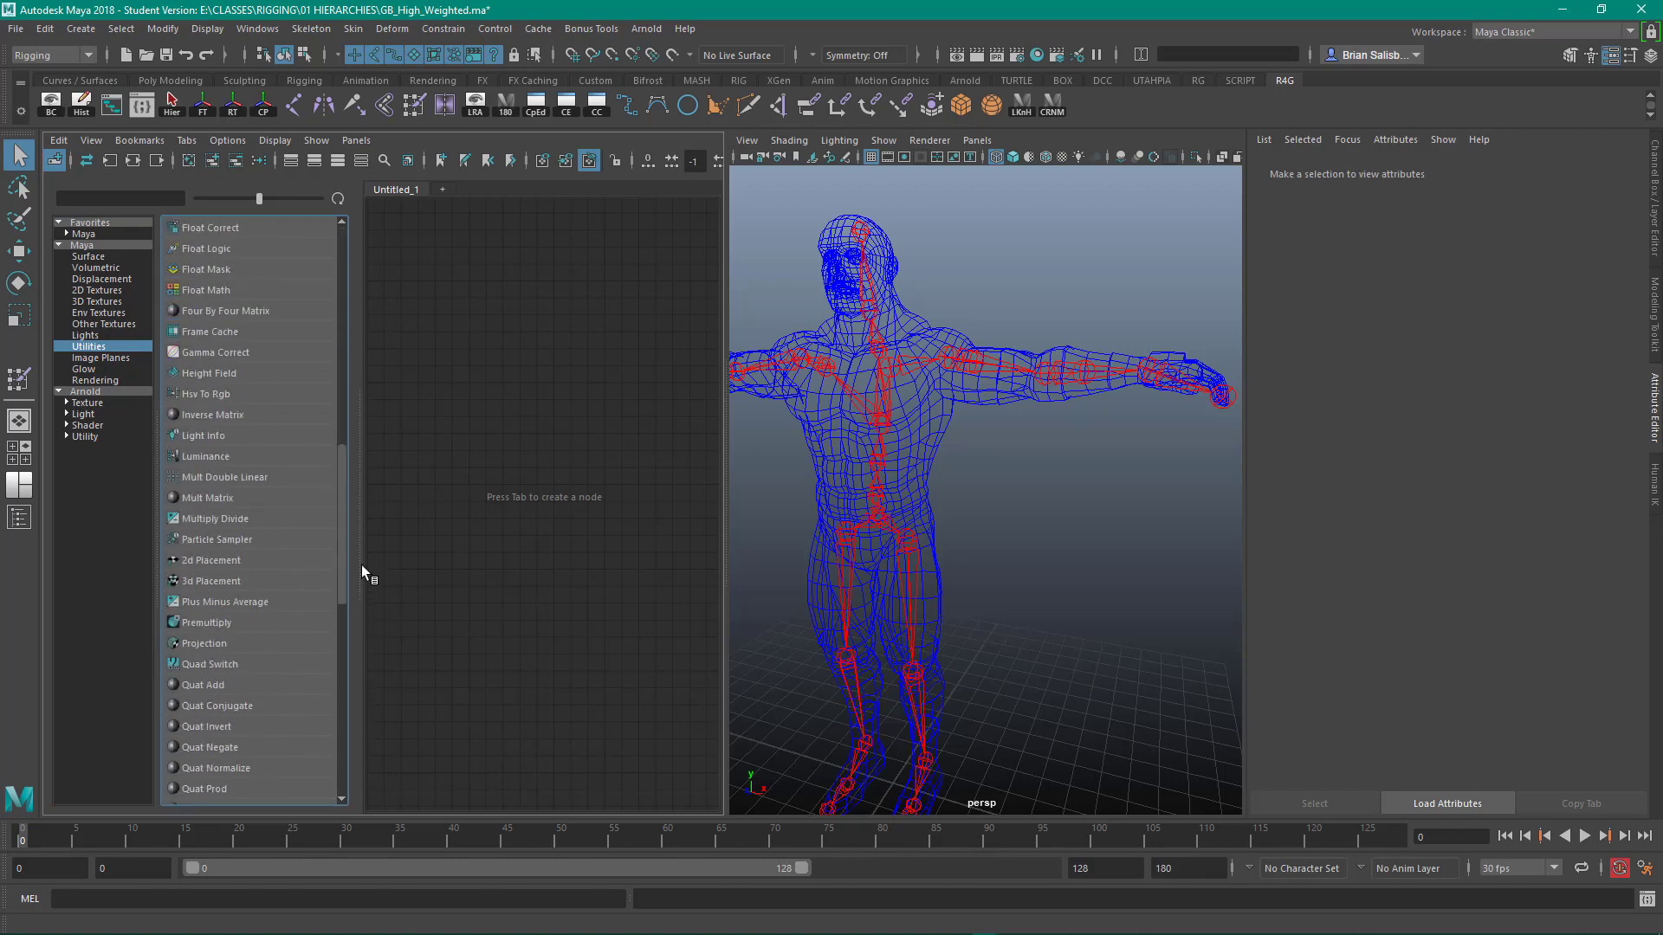
{"action": "left_click", "coordinate": [212, 518]}
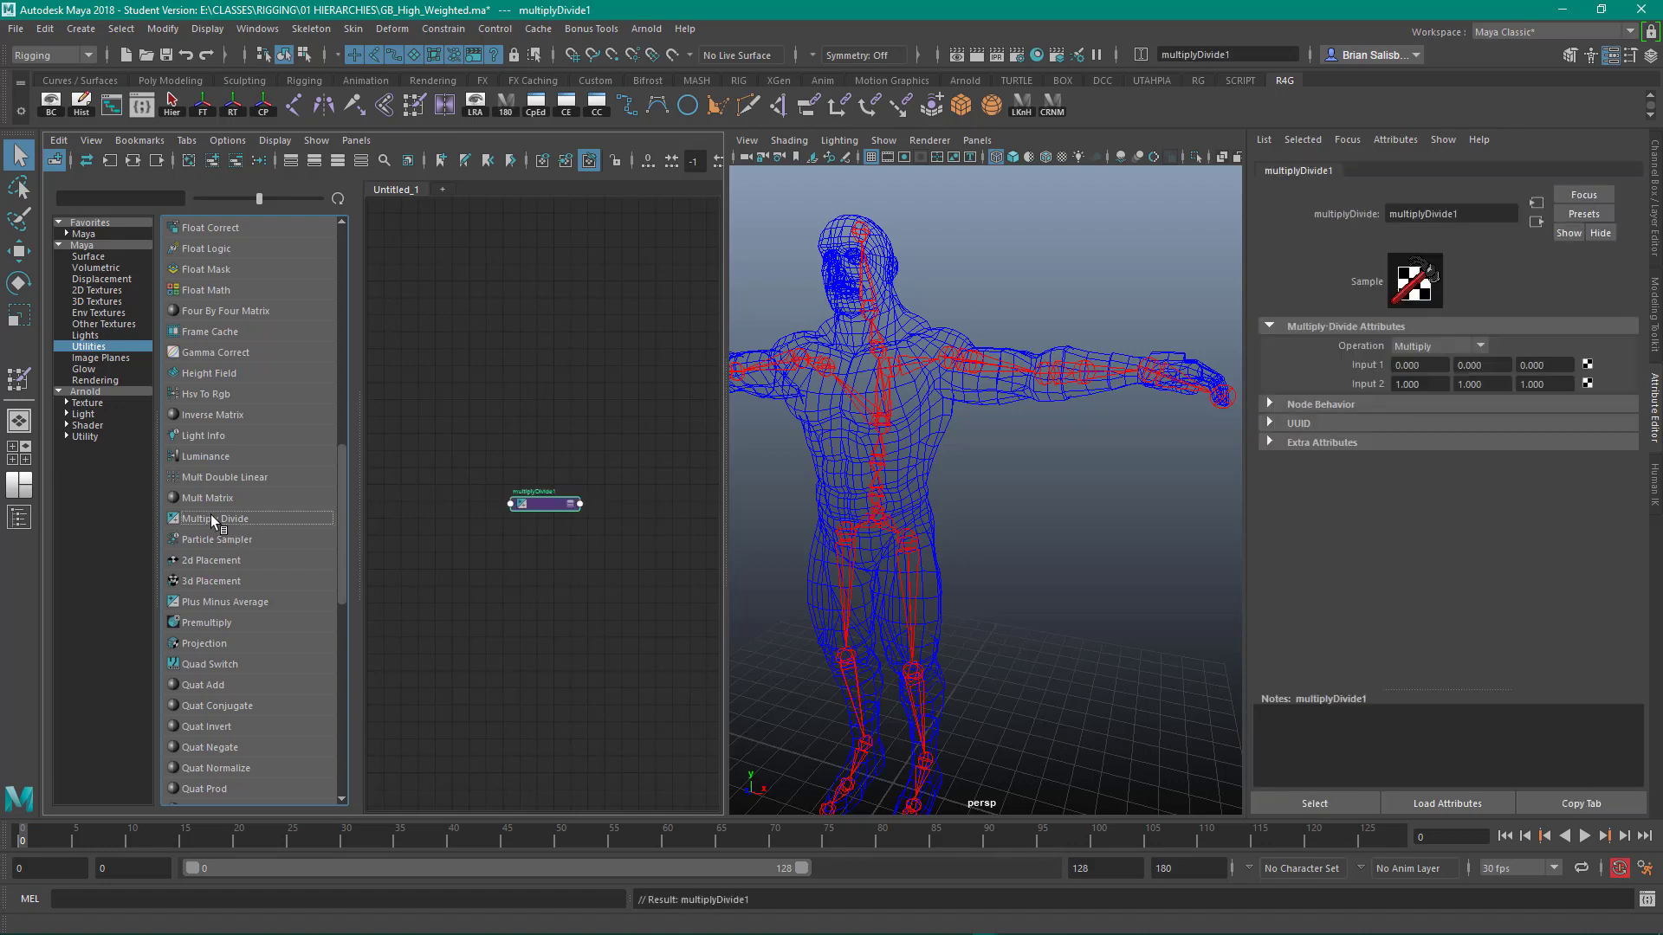
{"action": "left_click", "coordinate": [485, 334]}
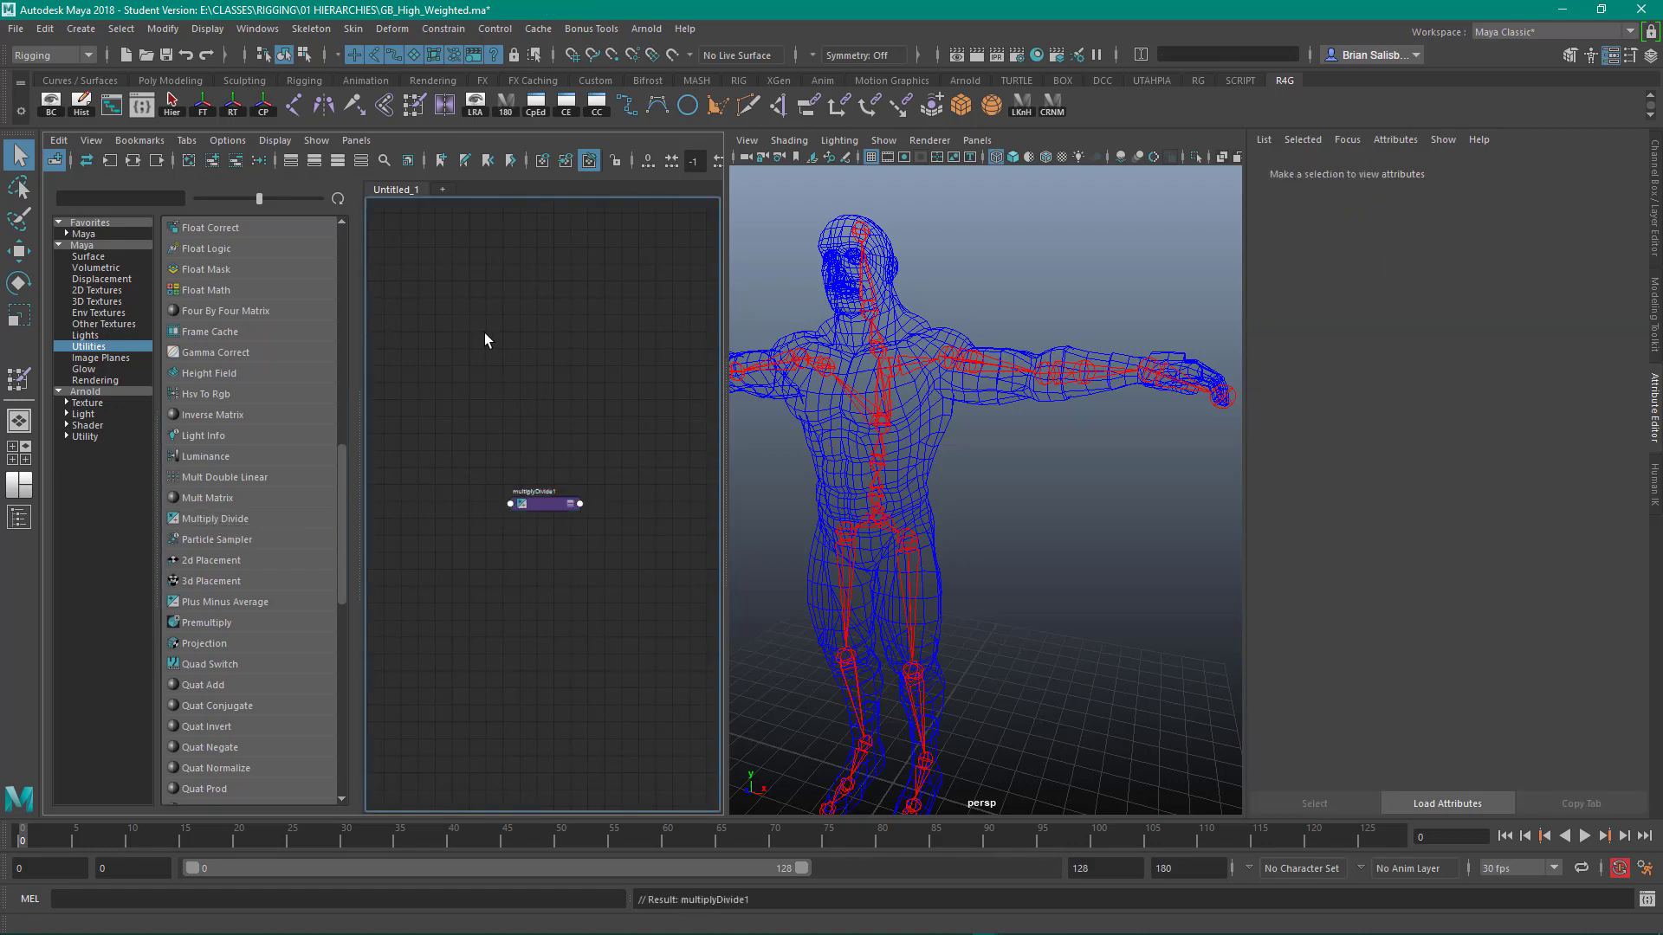
Create an extra multiplyDivide2 node via Tab 'mult', then delete it.
{"action": "key", "text": "Tab"}
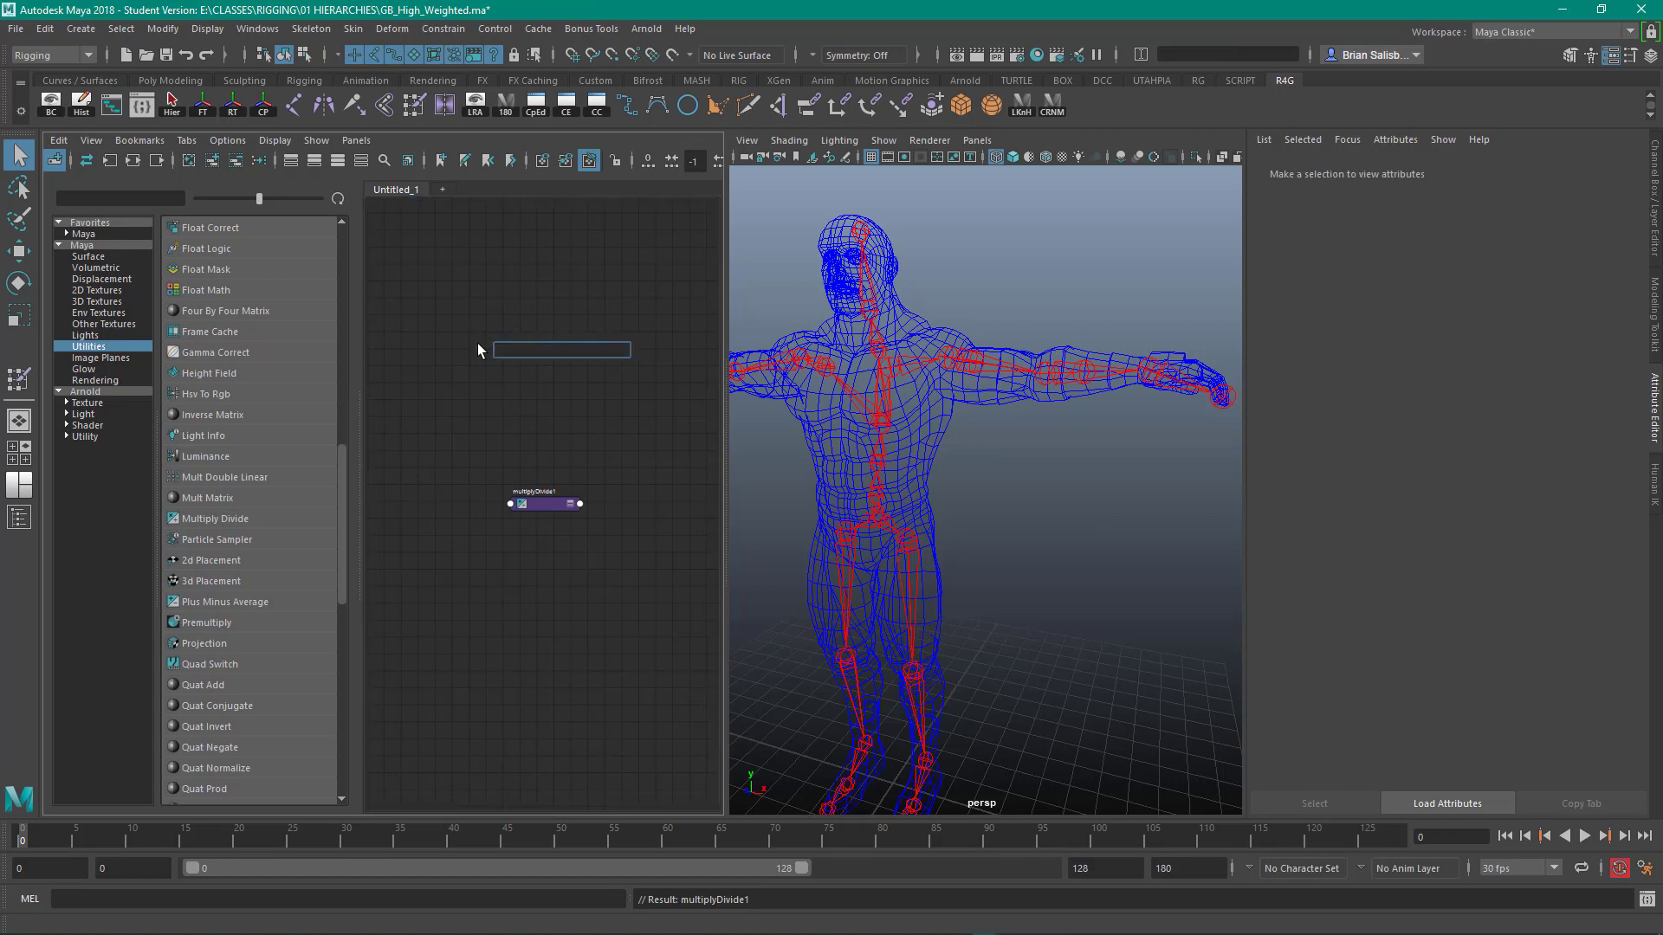
{"action": "type", "text": "mult"}
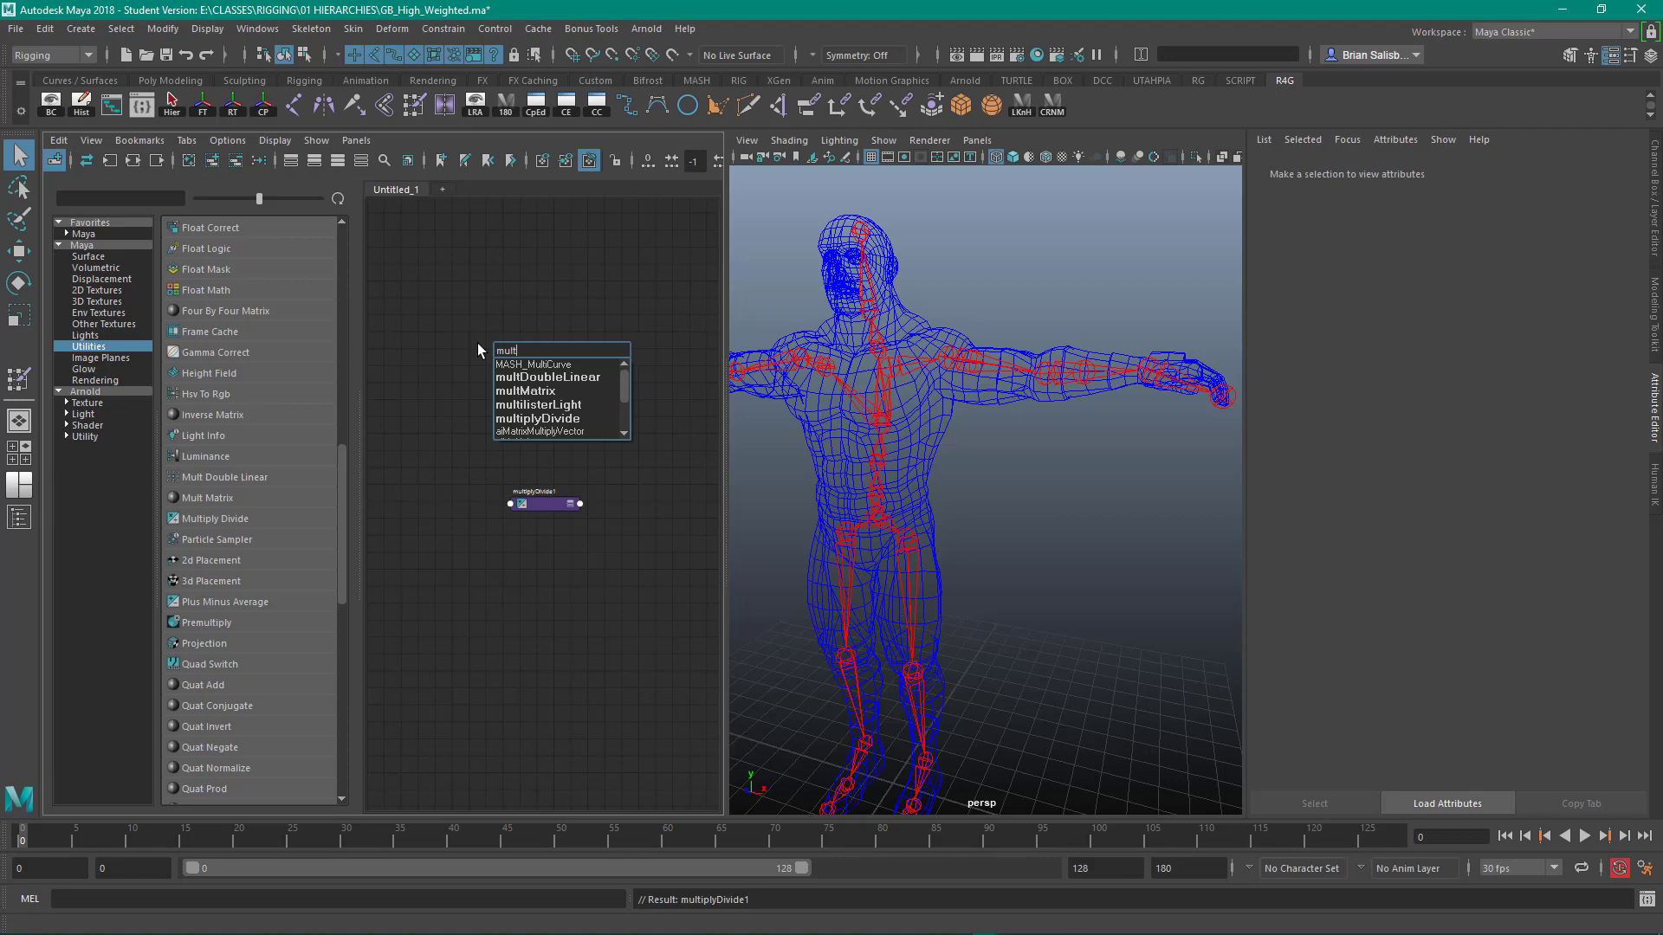
{"action": "left_click", "coordinate": [554, 418]}
{"action": "left_click", "coordinate": [538, 419]}
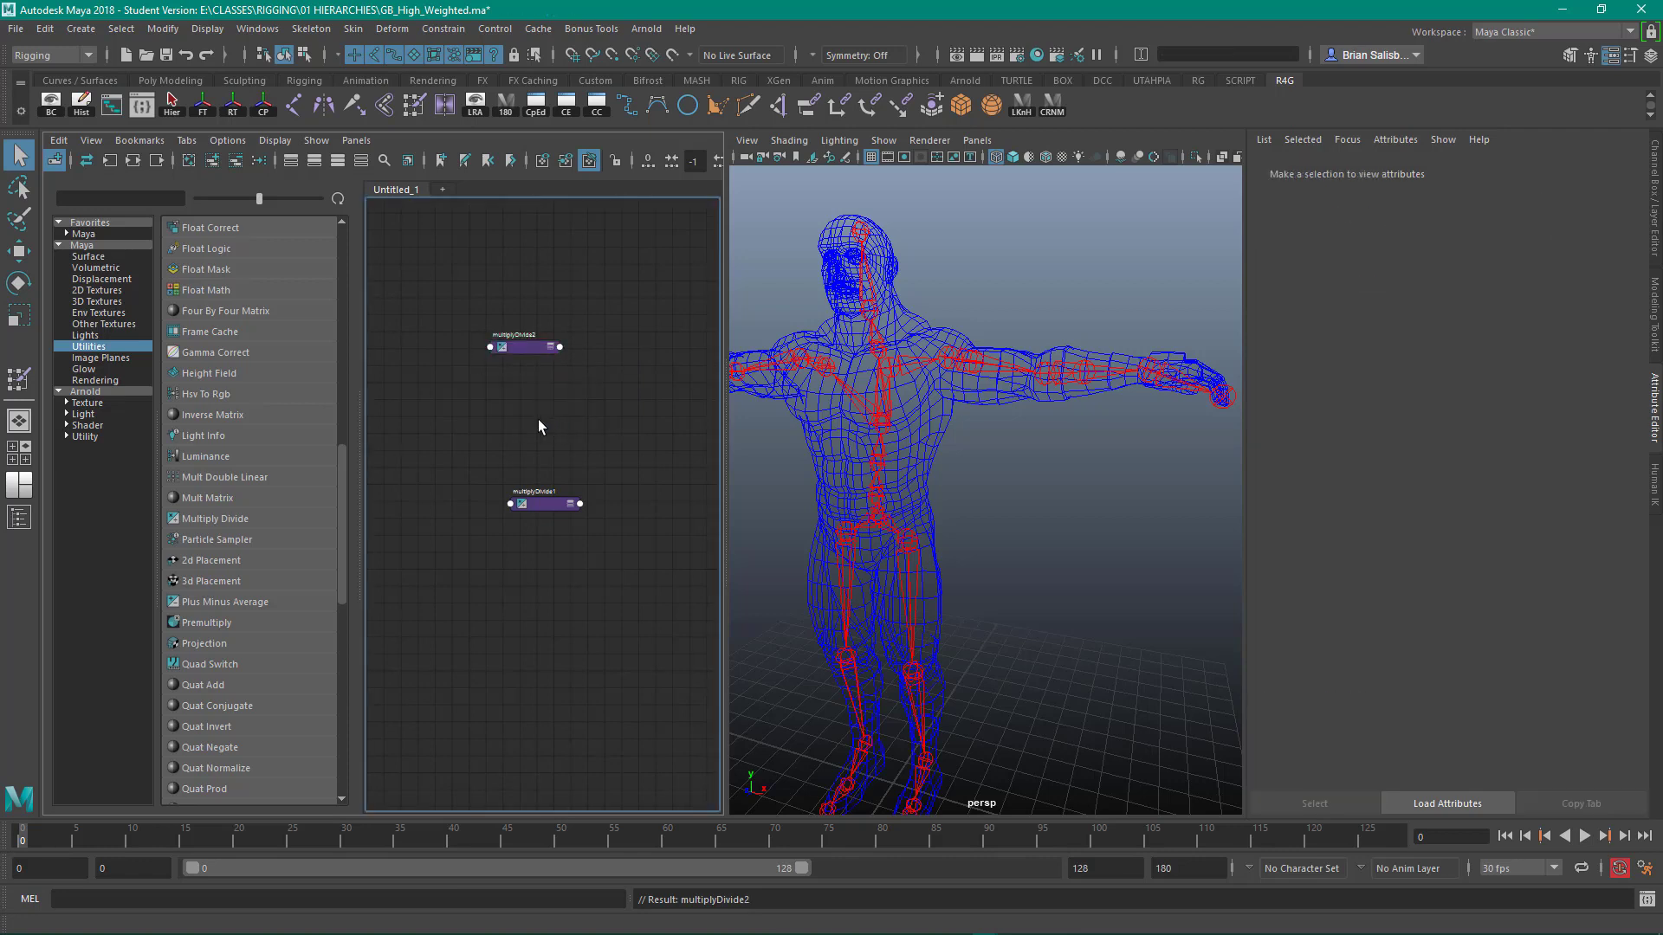
{"action": "left_click_drag", "start_coordinate": [472, 298], "coordinate": [594, 403]}
{"action": "key", "text": "Delete"}
Zoom in on multiplyDivide1 and rename it to JointTwist_MD.
{"action": "left_click", "coordinate": [52, 159]}
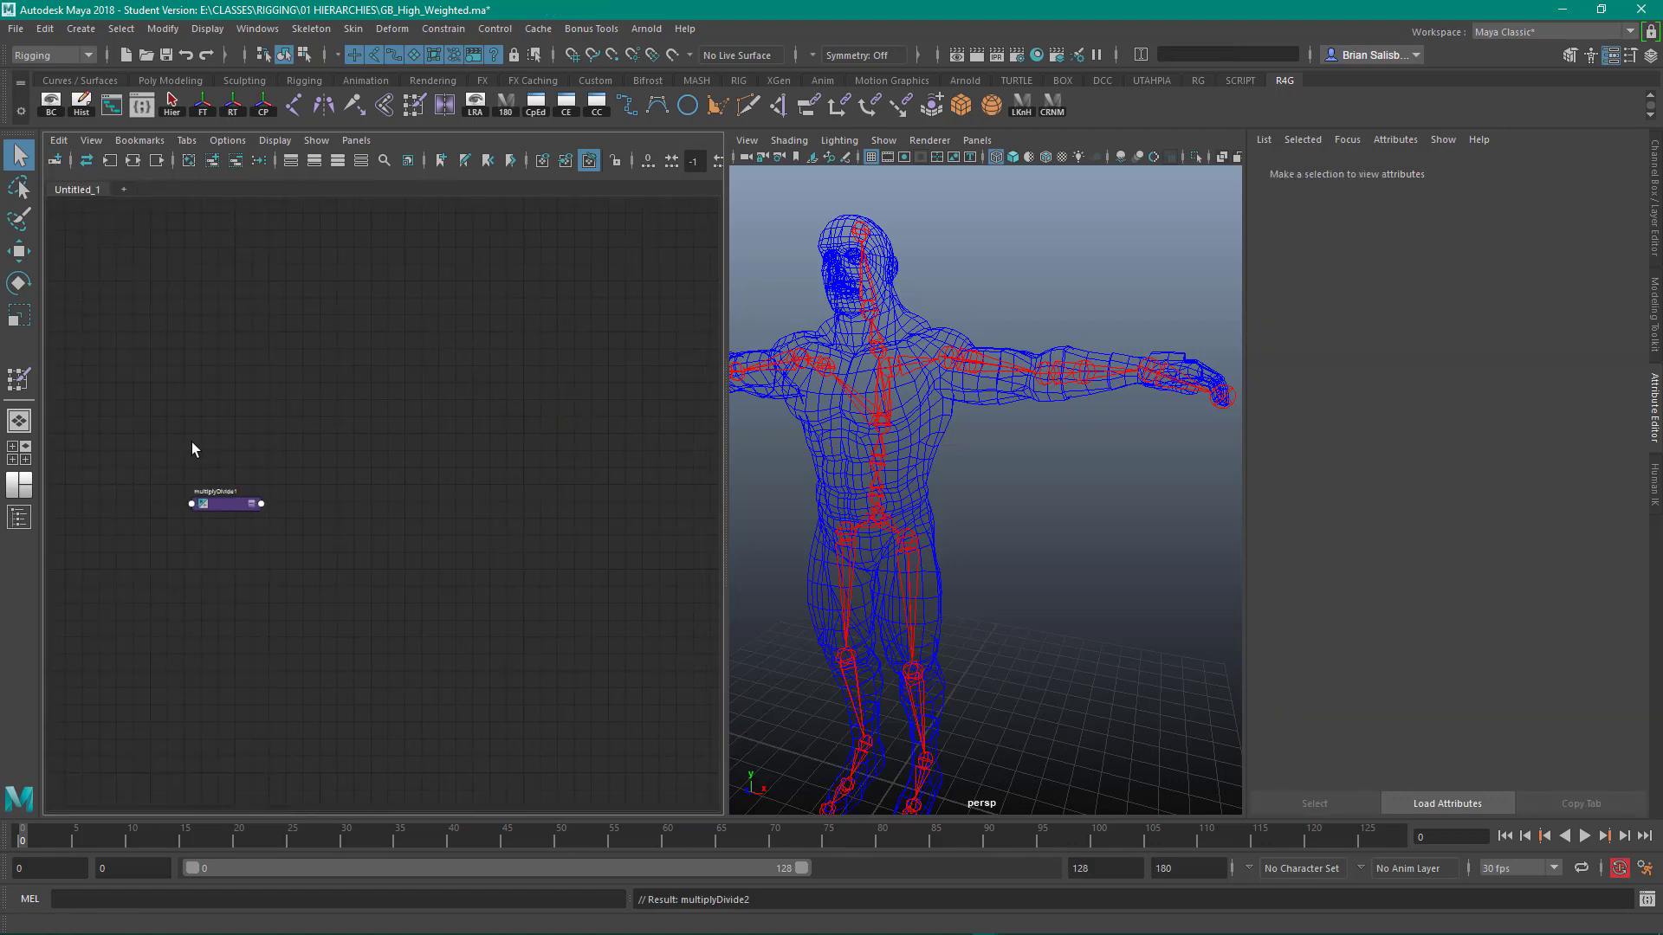
{"action": "middle_click_drag", "start_coordinate": [191, 442], "coordinate": [276, 388], "text": "alt"}
{"action": "right_click_drag", "start_coordinate": [277, 388], "coordinate": [420, 456], "text": "alt"}
{"action": "middle_click_drag", "start_coordinate": [419, 456], "coordinate": [104, 212], "text": "alt"}
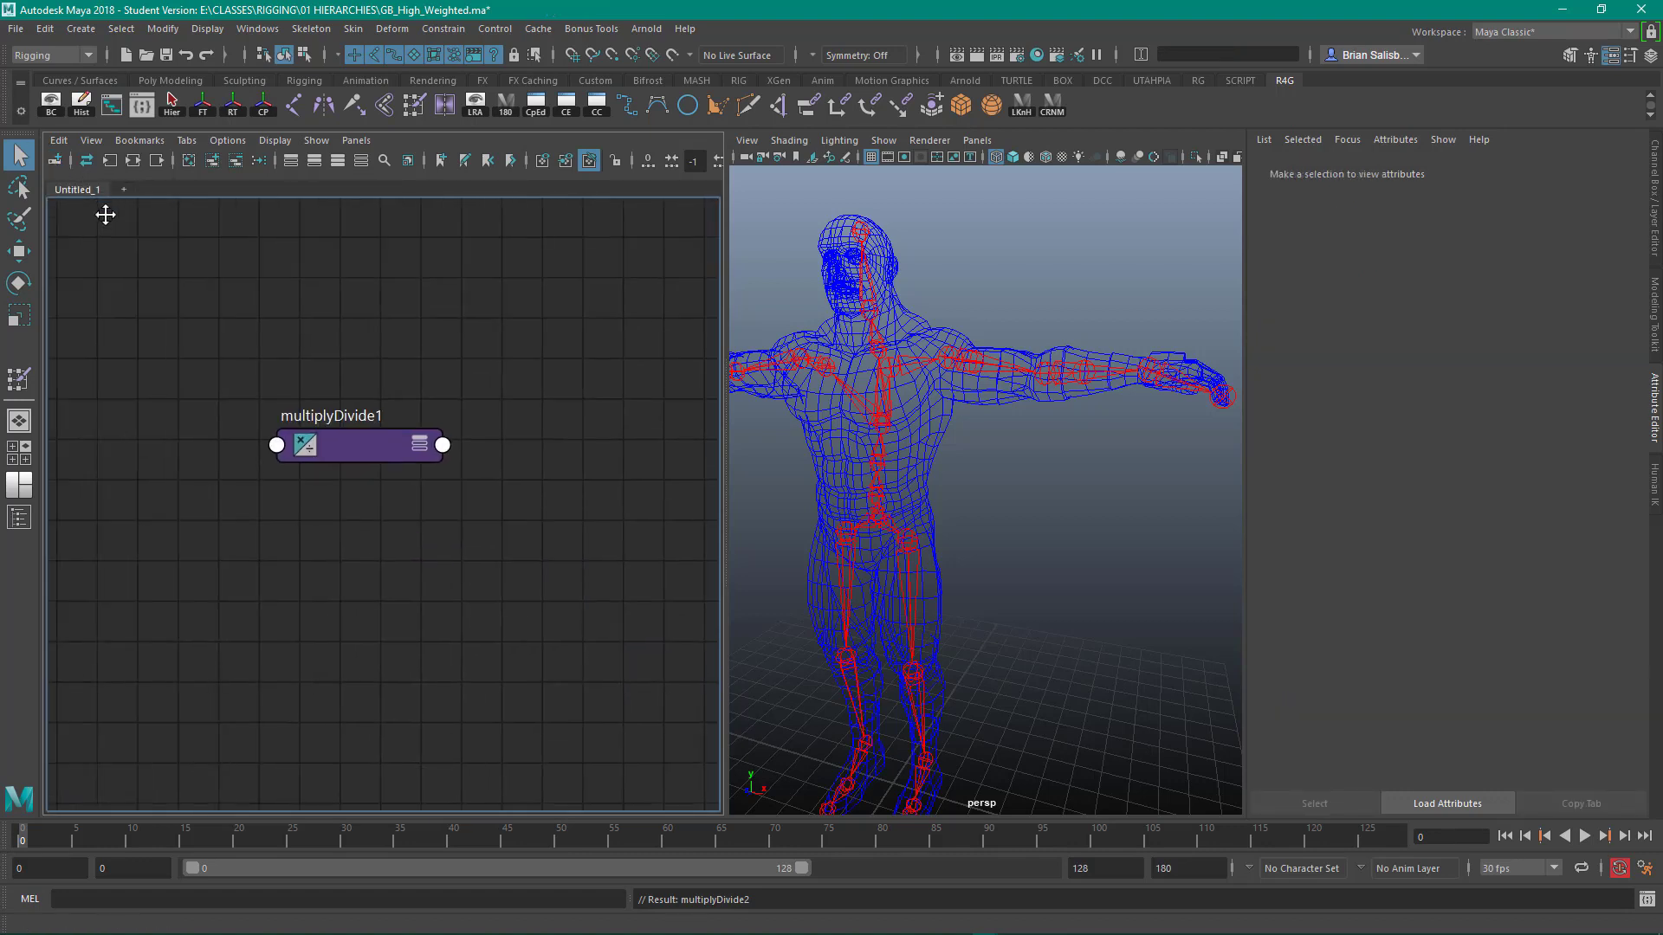
{"action": "middle_click_drag", "start_coordinate": [365, 370], "coordinate": [308, 353], "text": "alt"}
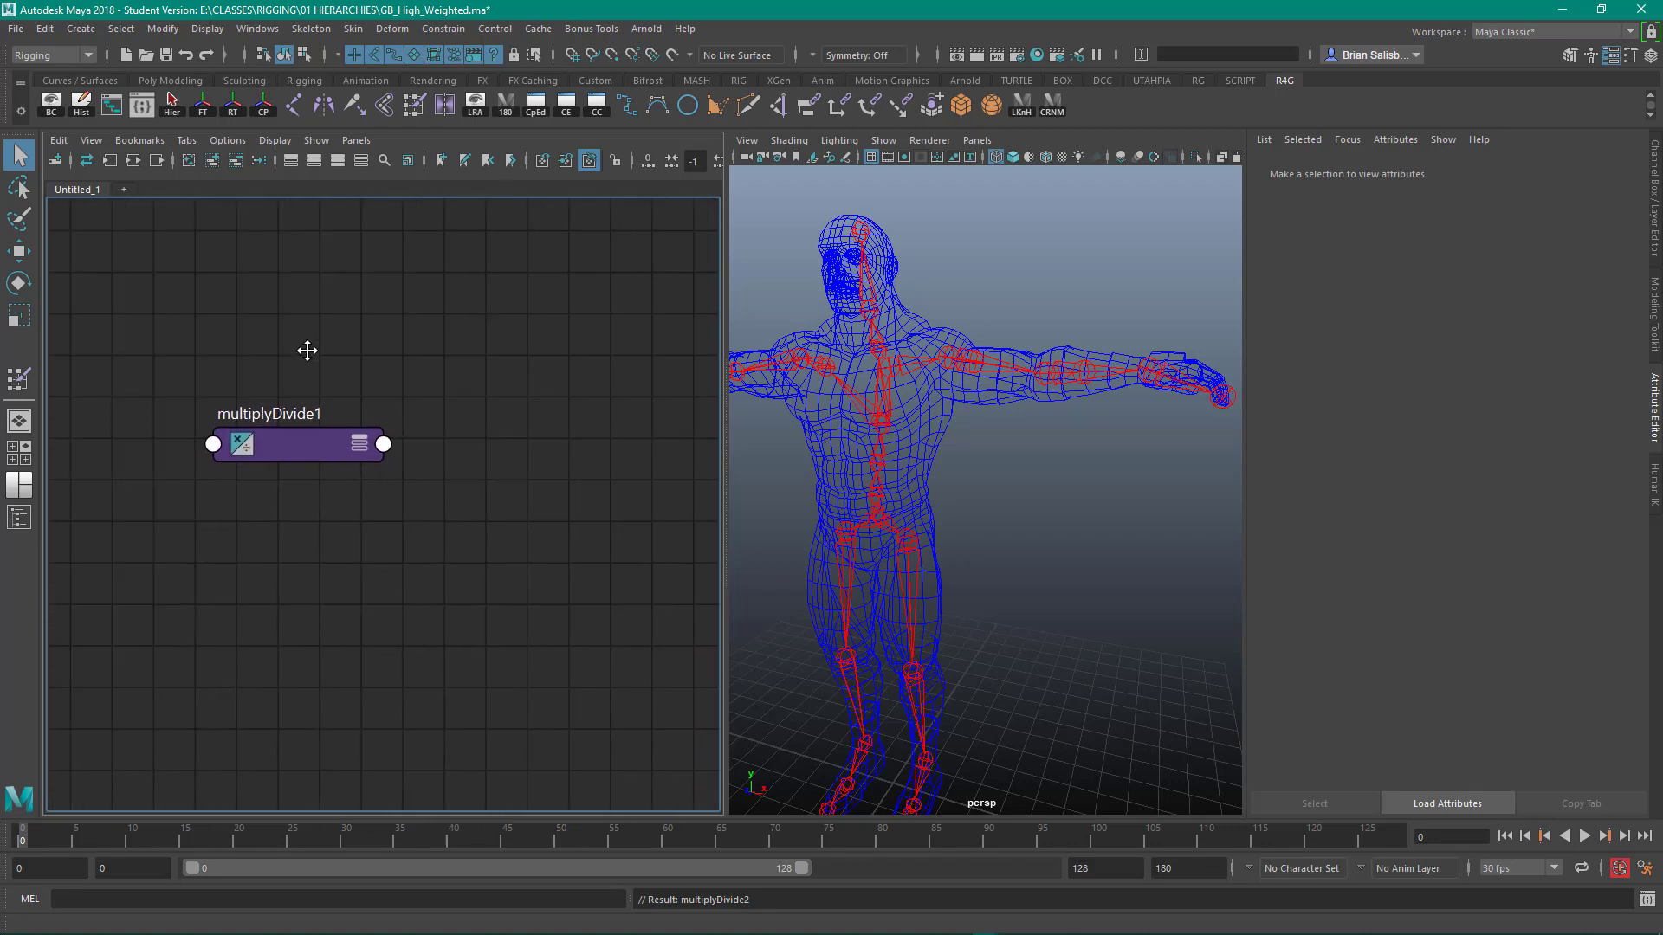
{"action": "double_click", "coordinate": [299, 415]}
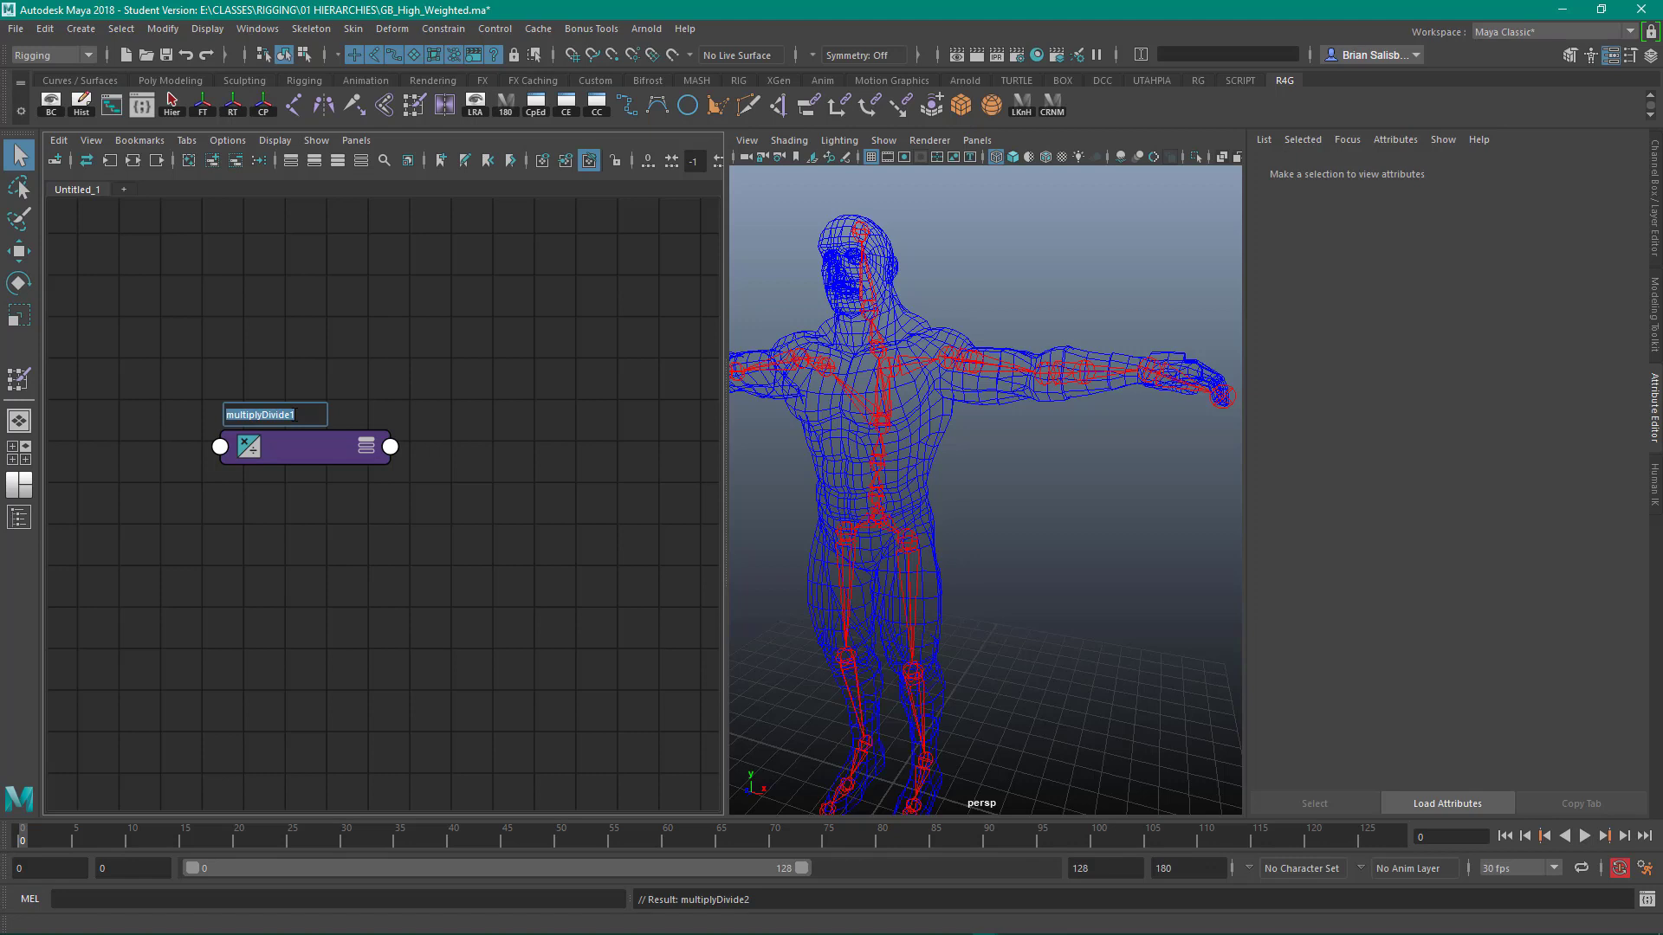
{"action": "type", "text": "JointTwist_MD"}
{"action": "key", "text": "Return"}
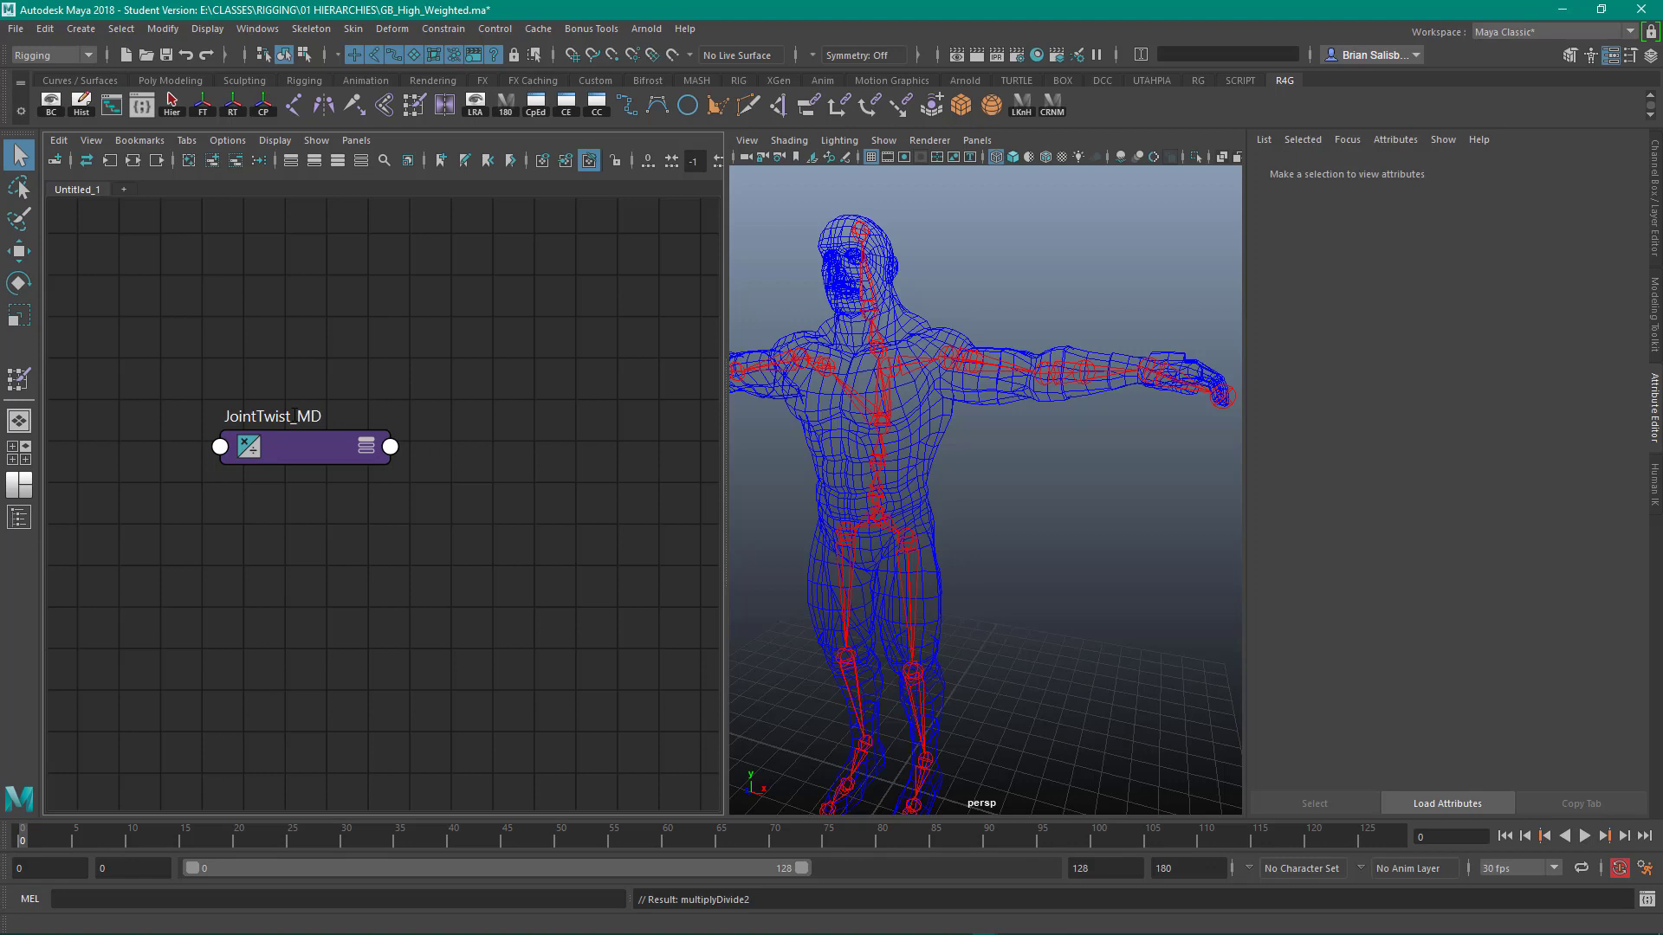
{"action": "left_click", "coordinate": [323, 448]}
Frame JointTwist_MD in the graph and select the L_Shoulder joint in the viewport.
{"action": "scroll", "coordinate": [468, 582], "scroll_direction": "down", "scroll_amount": 3}
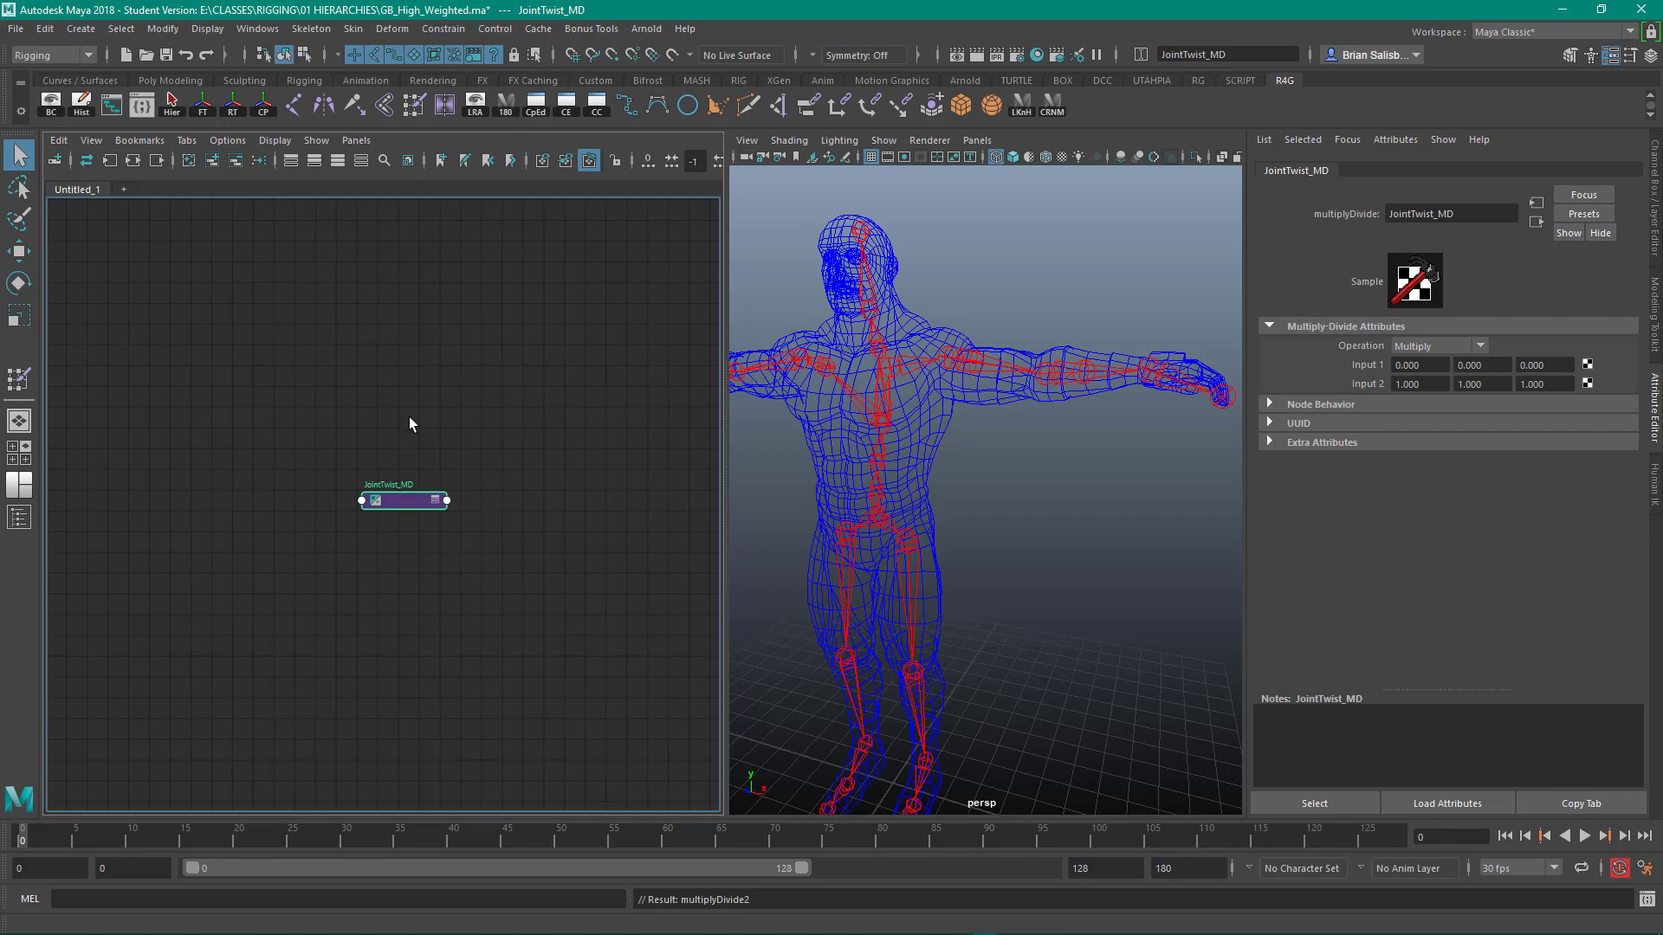
{"action": "scroll", "coordinate": [409, 418], "scroll_direction": "up", "scroll_amount": 4}
{"action": "middle_click_drag", "start_coordinate": [402, 450], "coordinate": [408, 249]}
{"action": "scroll", "coordinate": [403, 260], "scroll_direction": "down", "scroll_amount": 3}
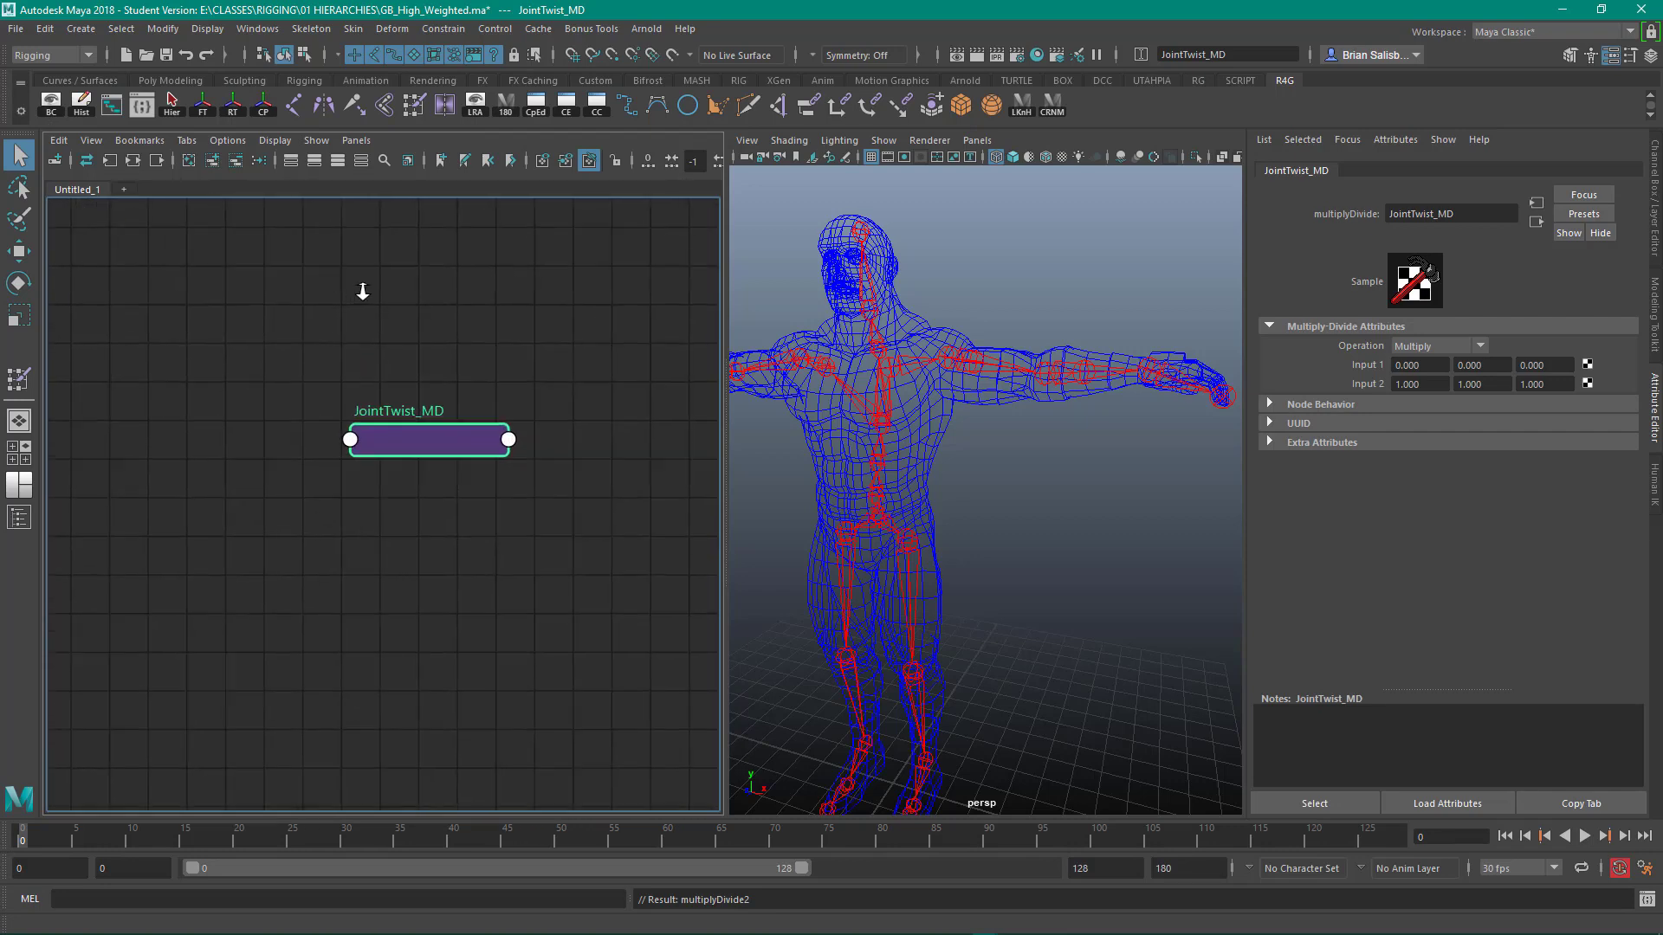
{"action": "scroll", "coordinate": [361, 289], "scroll_direction": "up", "scroll_amount": 2}
{"action": "scroll", "coordinate": [381, 285], "scroll_direction": "down", "scroll_amount": 1}
{"action": "scroll", "coordinate": [386, 289], "scroll_direction": "up", "scroll_amount": 1}
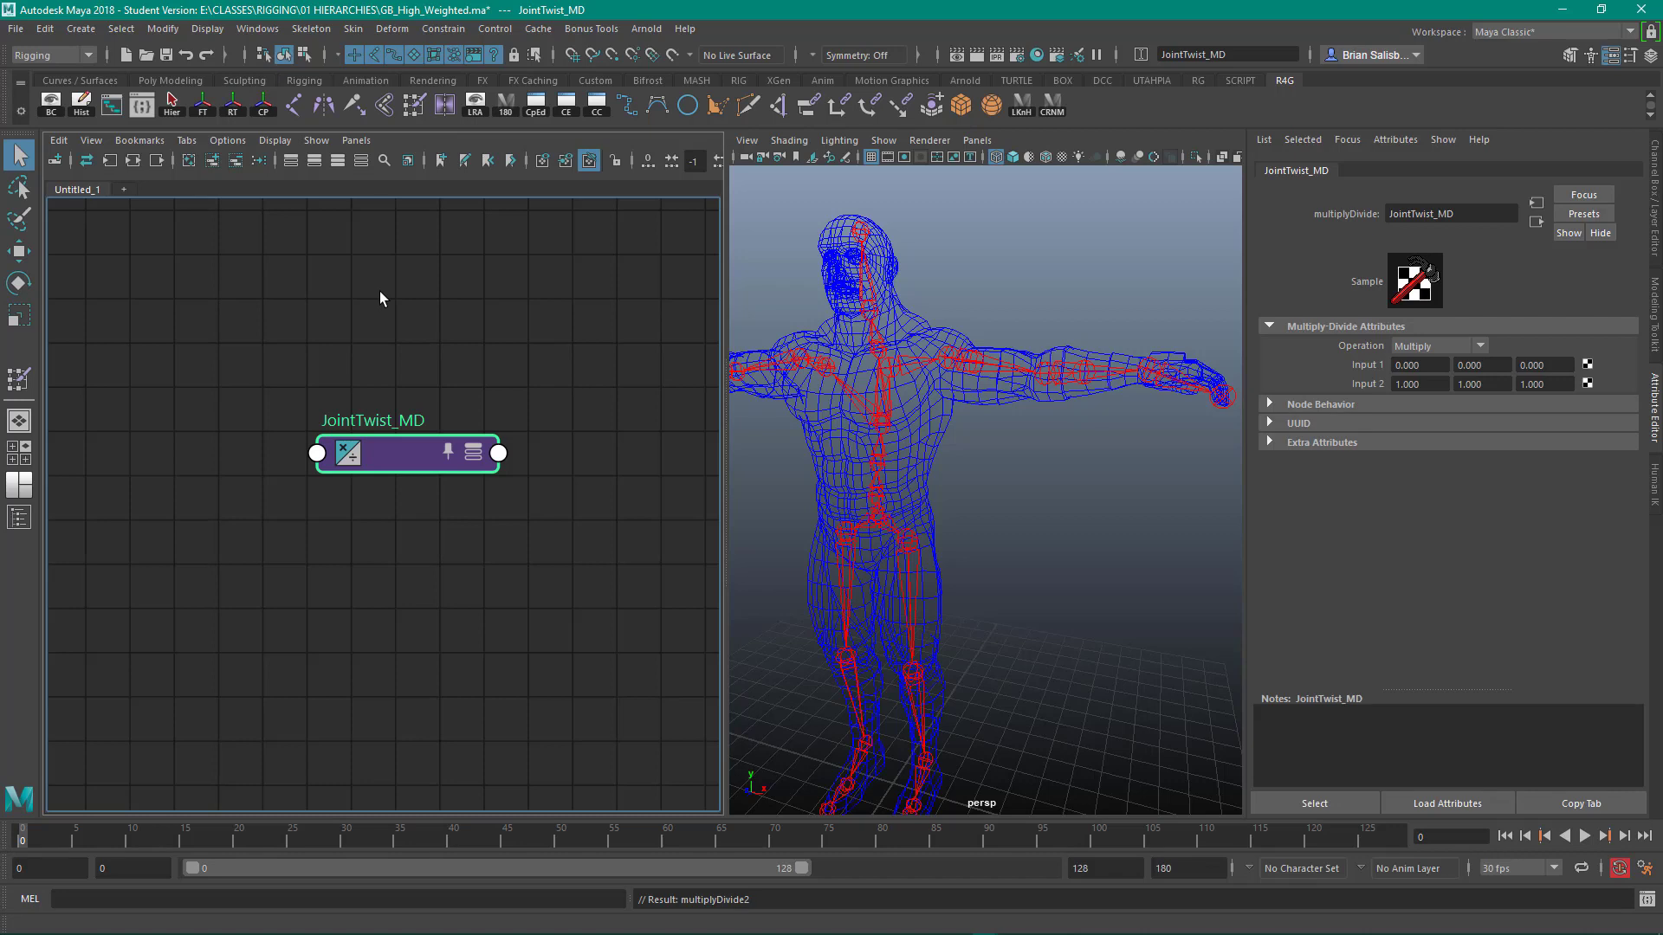
{"action": "left_click", "coordinate": [363, 280]}
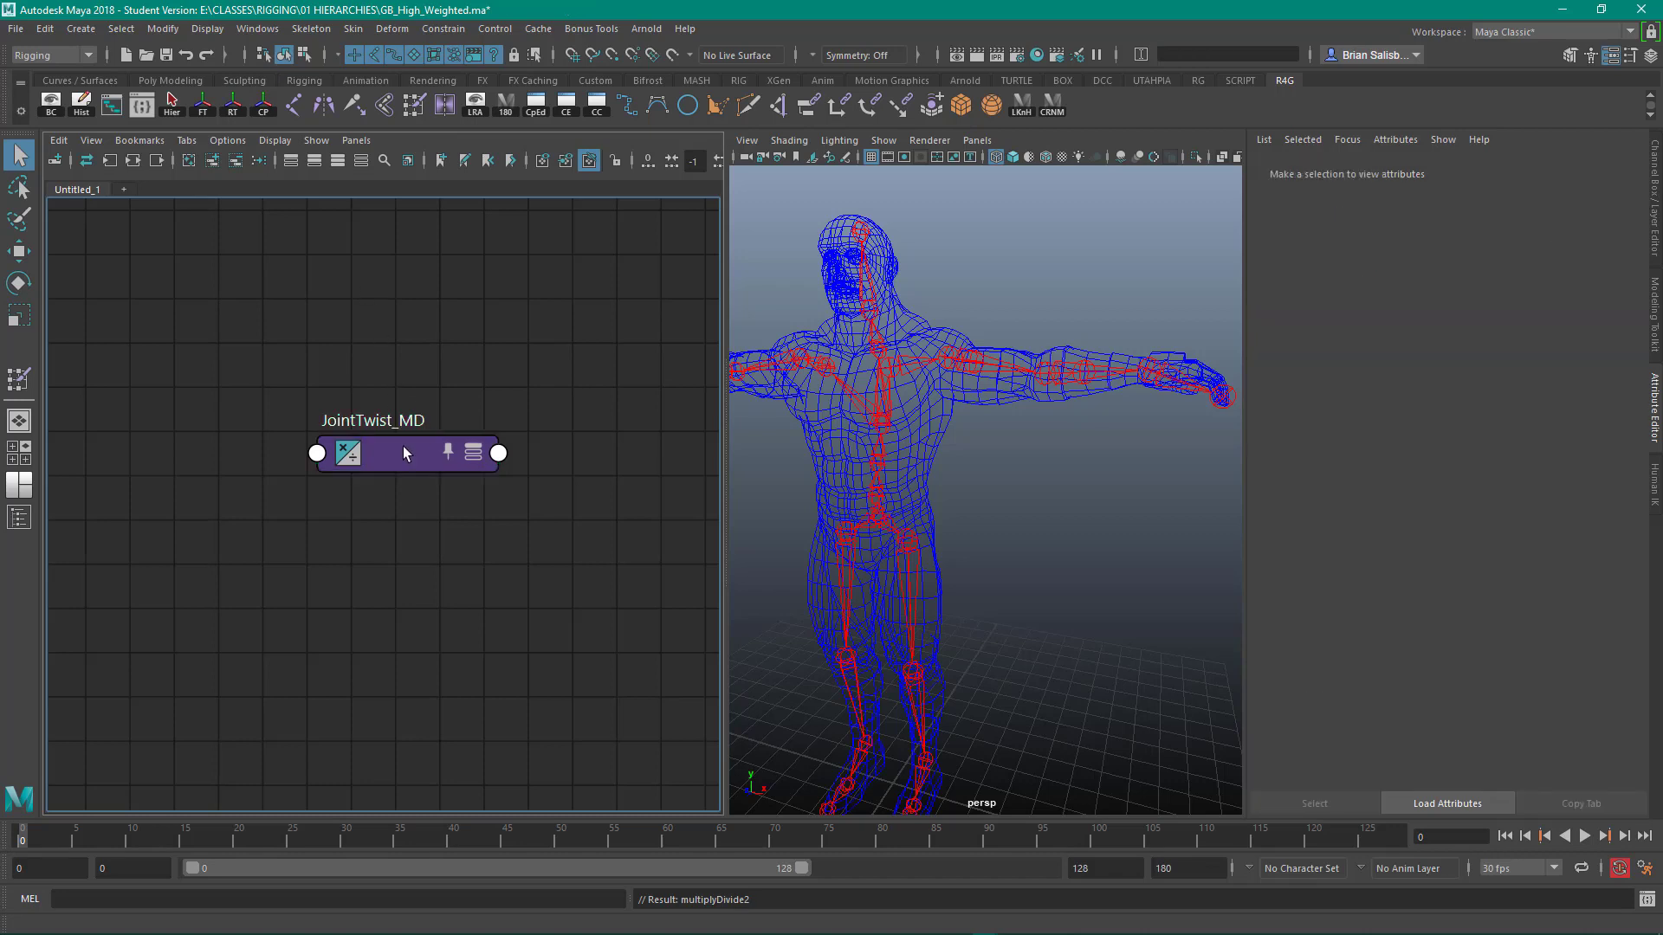
{"action": "left_click_drag", "start_coordinate": [403, 448], "coordinate": [417, 357]}
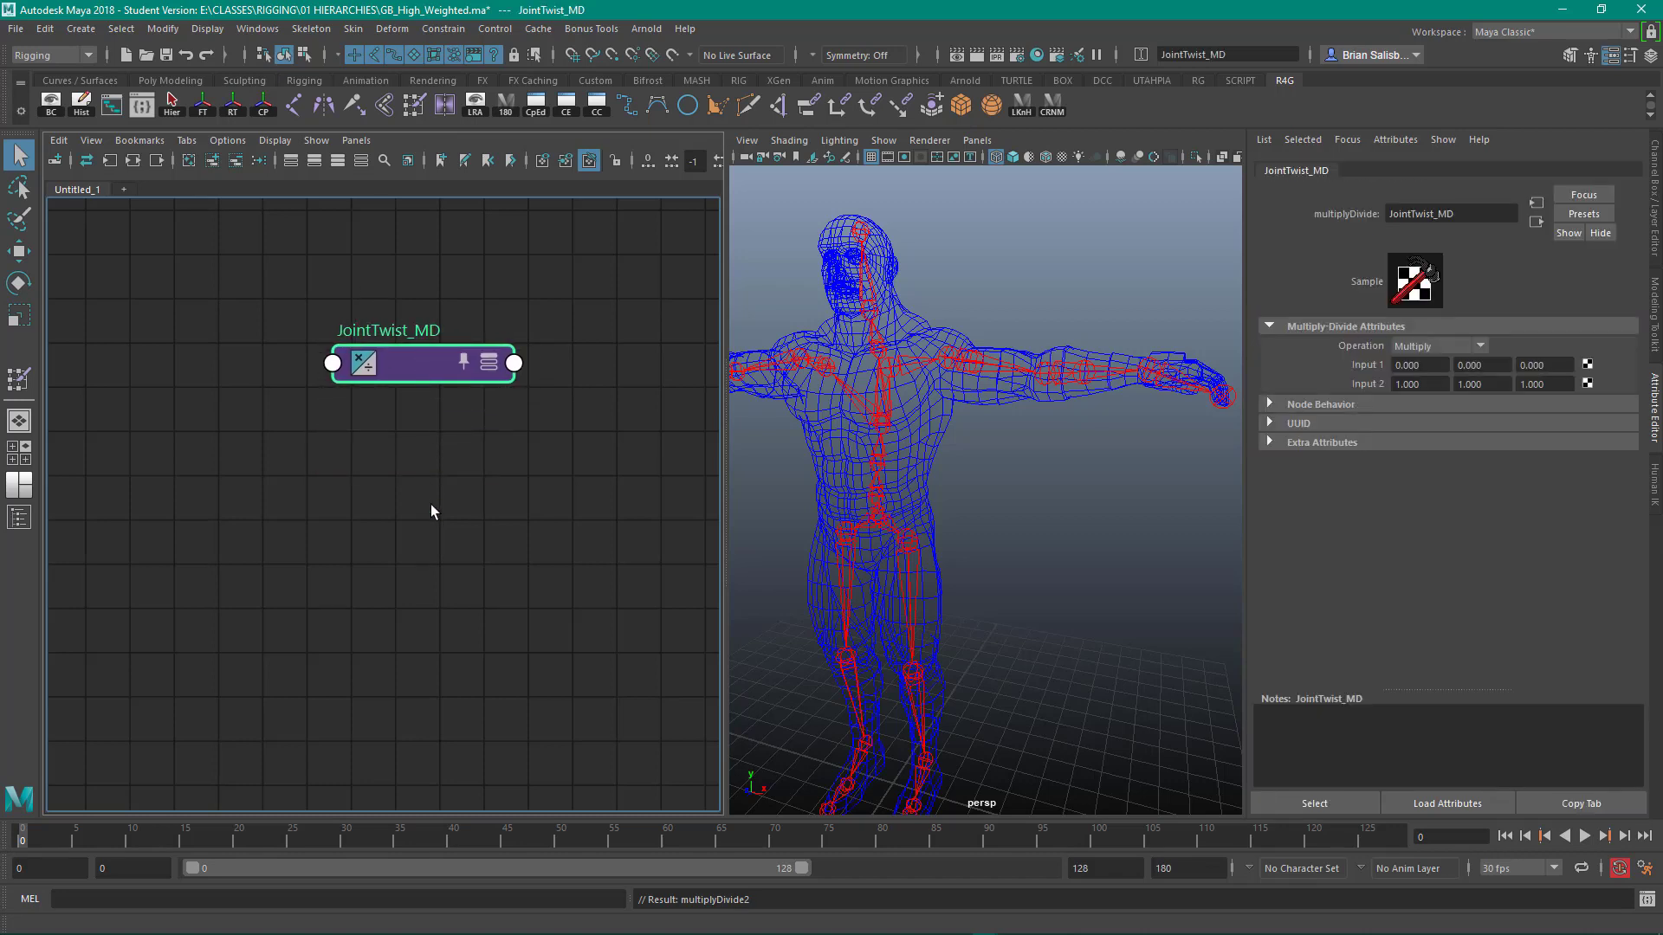
{"action": "right_click_drag", "start_coordinate": [433, 511], "coordinate": [471, 523], "text": "alt"}
{"action": "middle_click_drag", "start_coordinate": [471, 523], "coordinate": [470, 525], "text": "alt"}
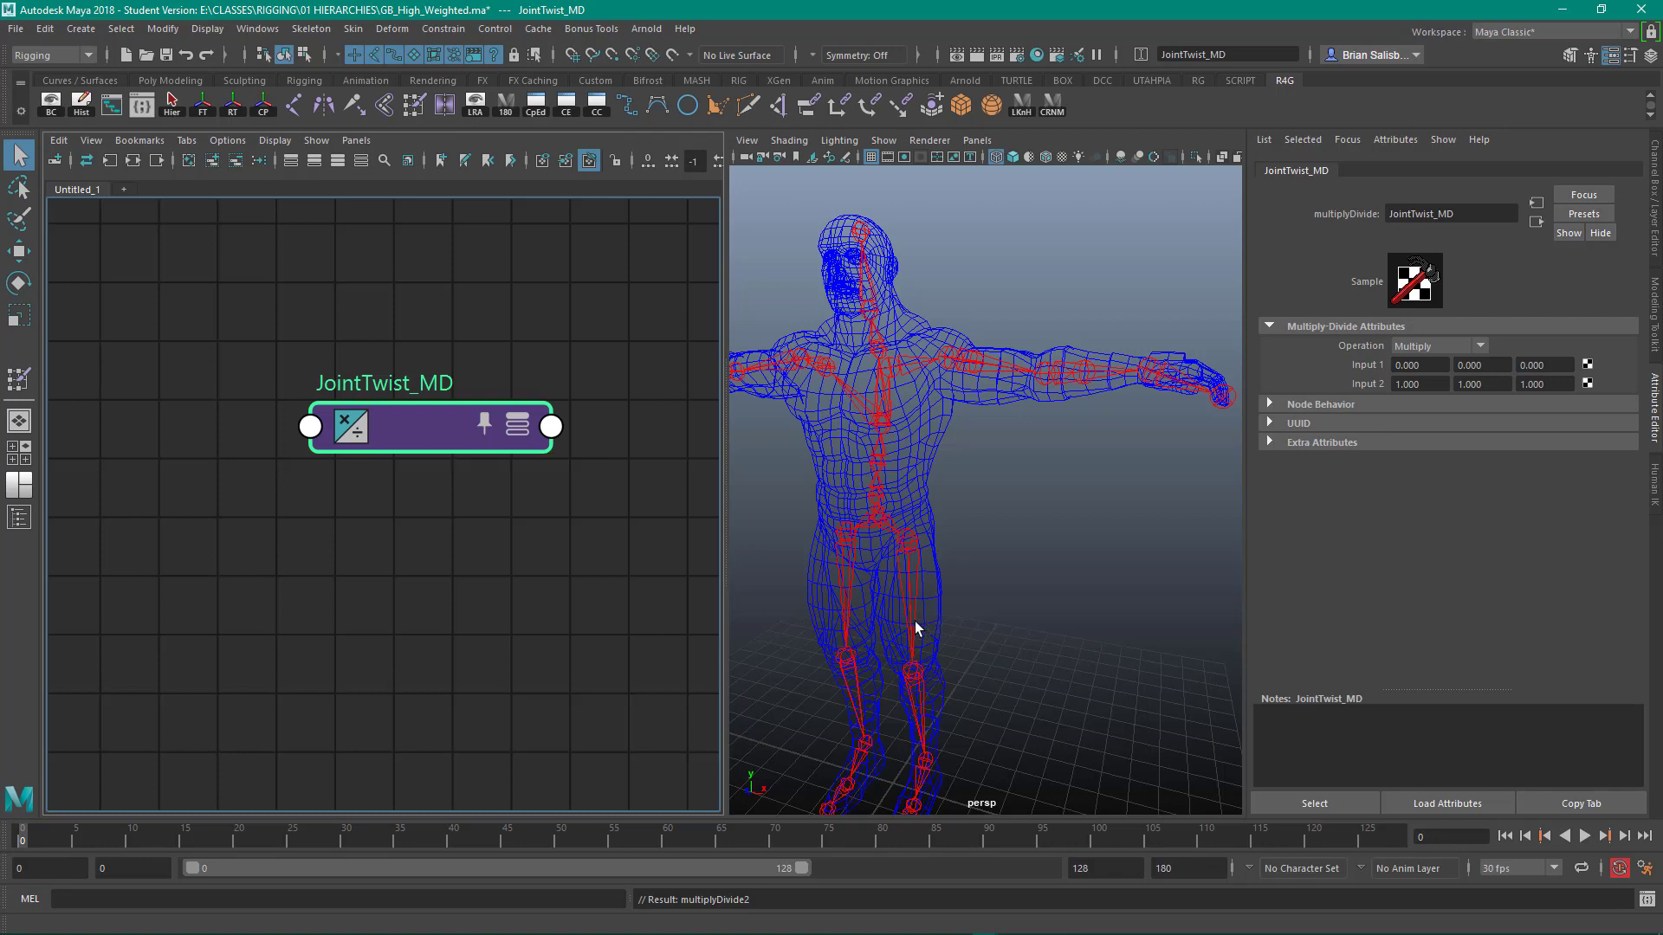
{"action": "left_click", "coordinate": [942, 362]}
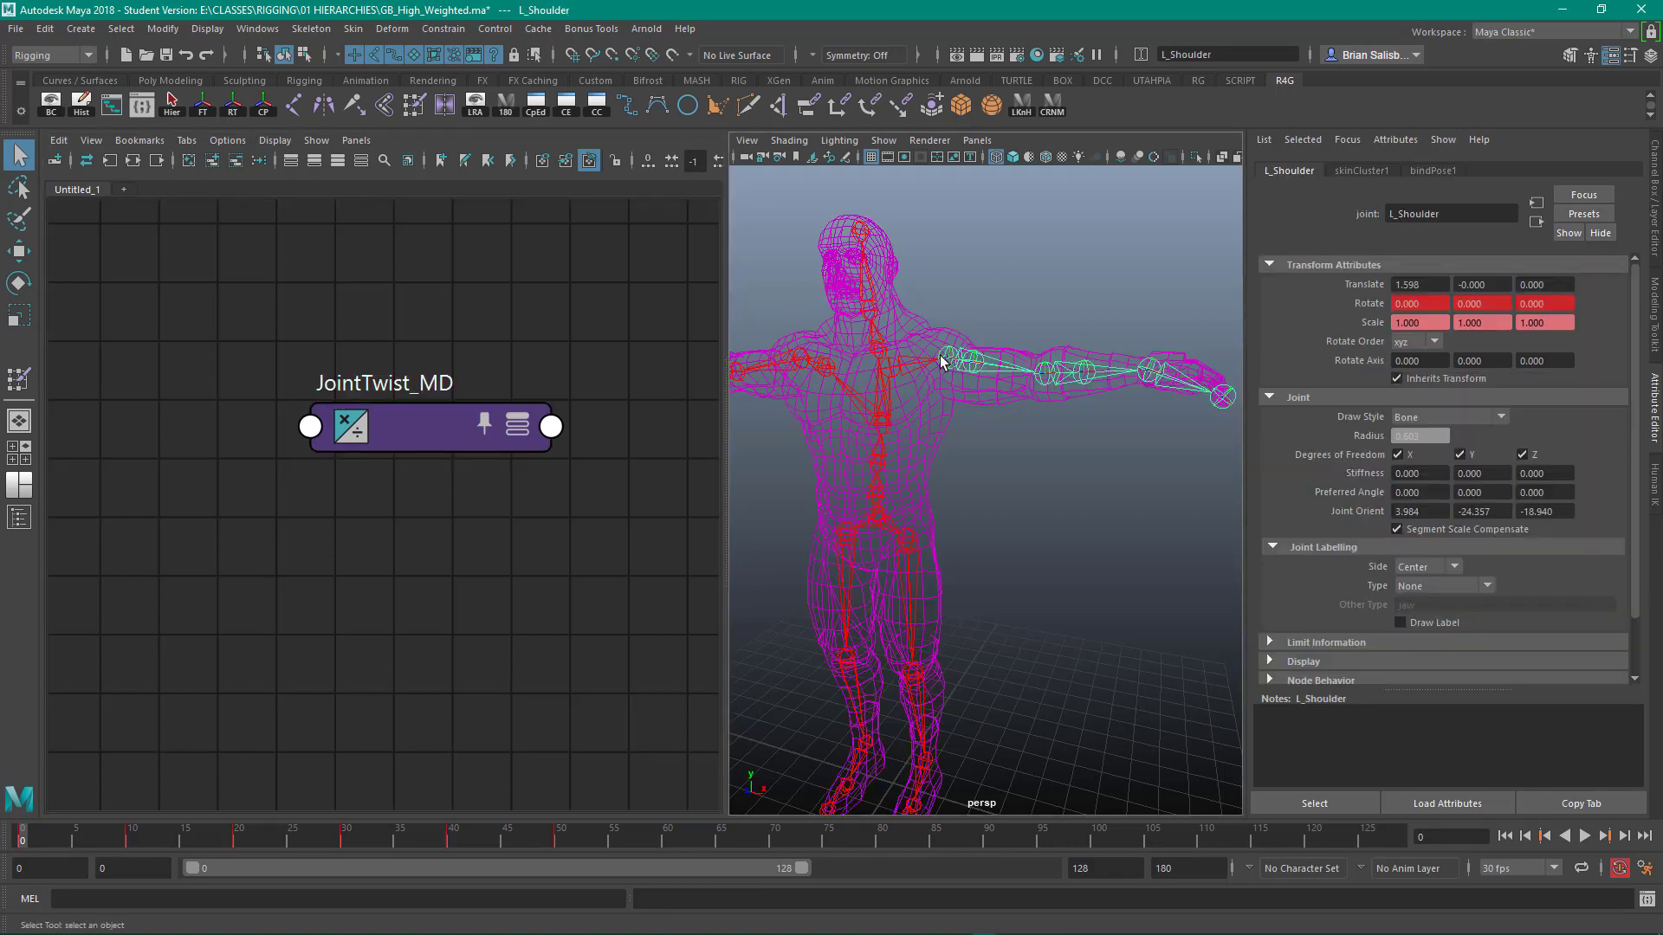
Add L_Shoulder, L_ShoulderTwist, L_Hand and L_ElbowTwist joints to the Node Editor graph.
{"action": "left_click", "coordinate": [212, 161]}
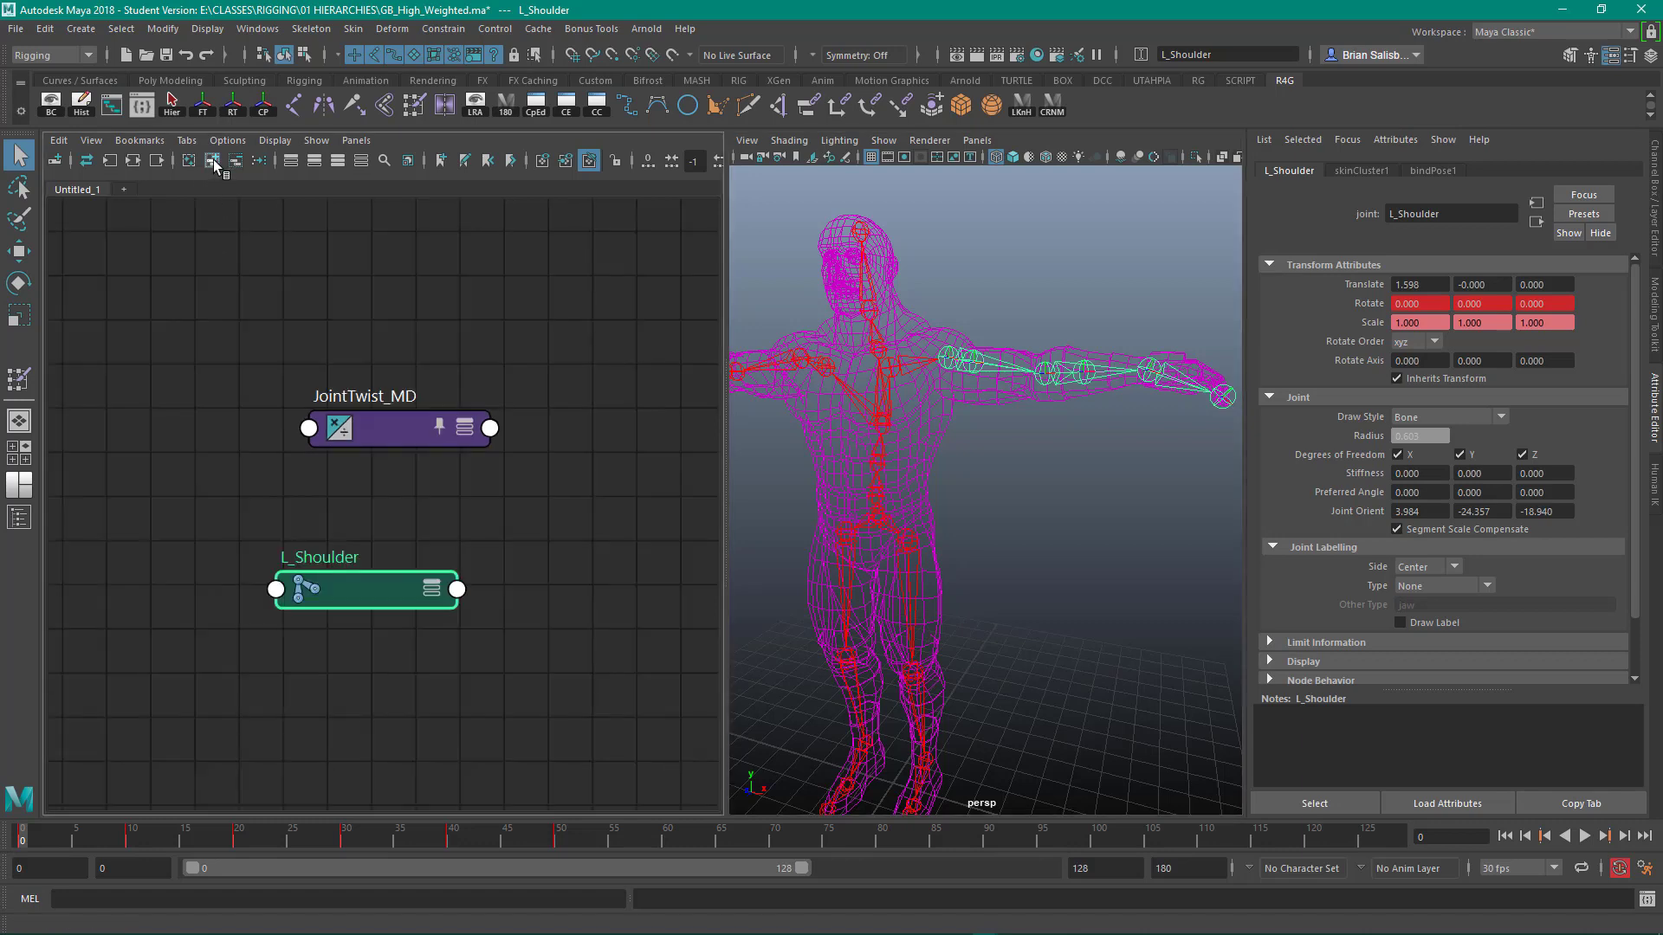
{"action": "left_click", "coordinate": [973, 361]}
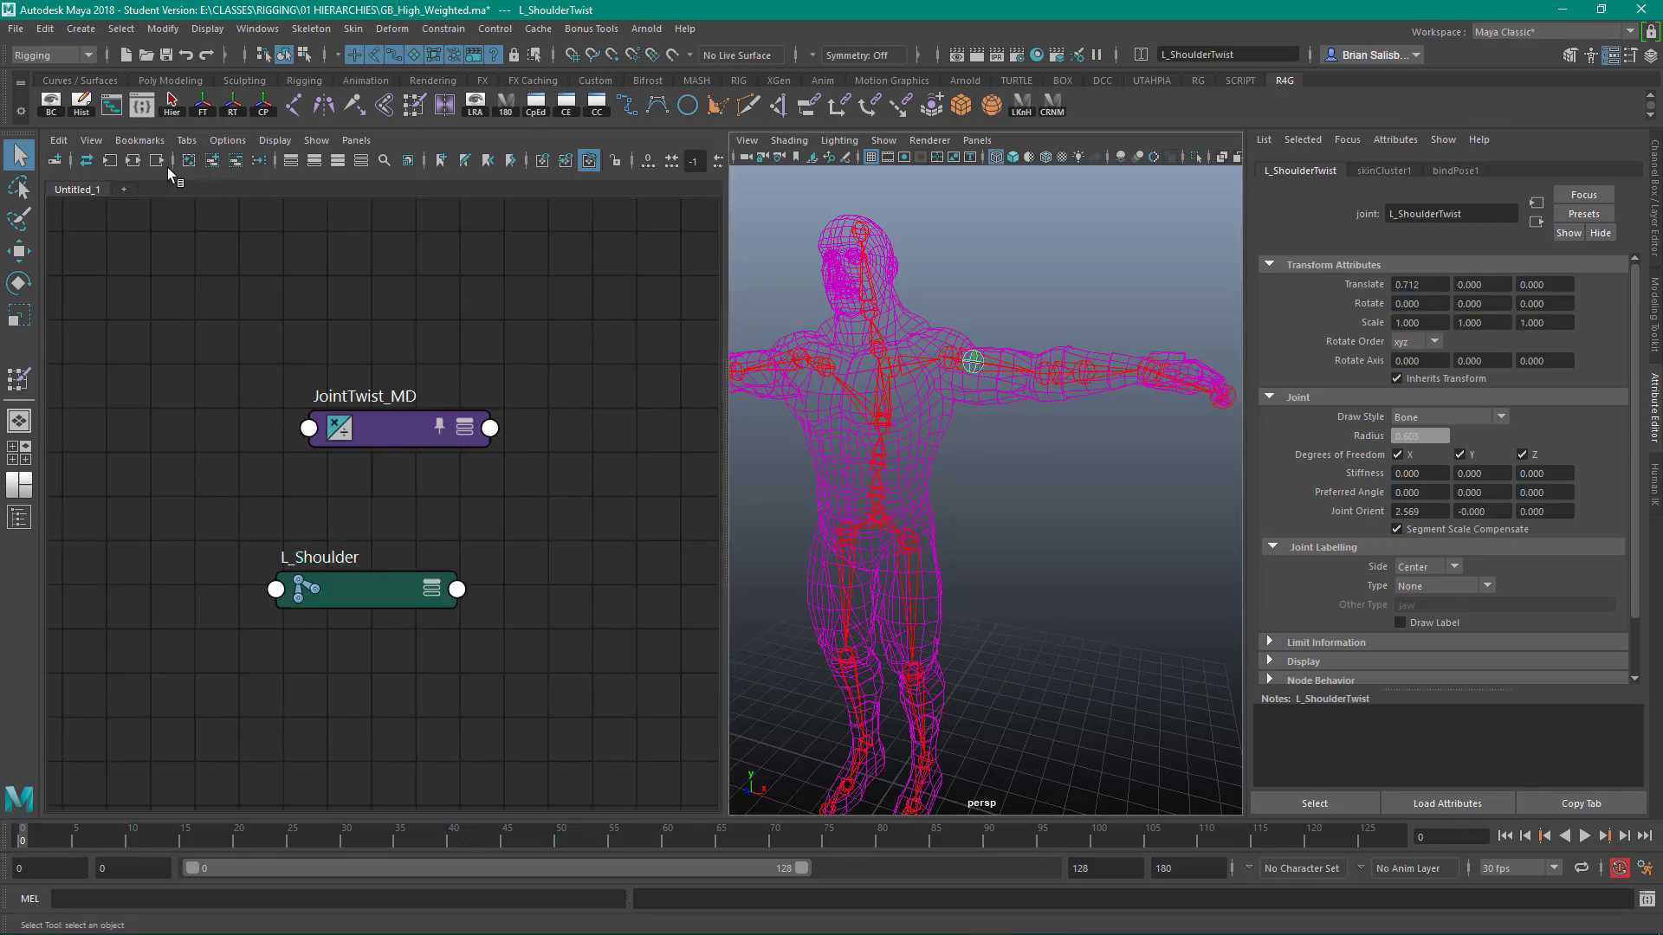
{"action": "left_click", "coordinate": [215, 163]}
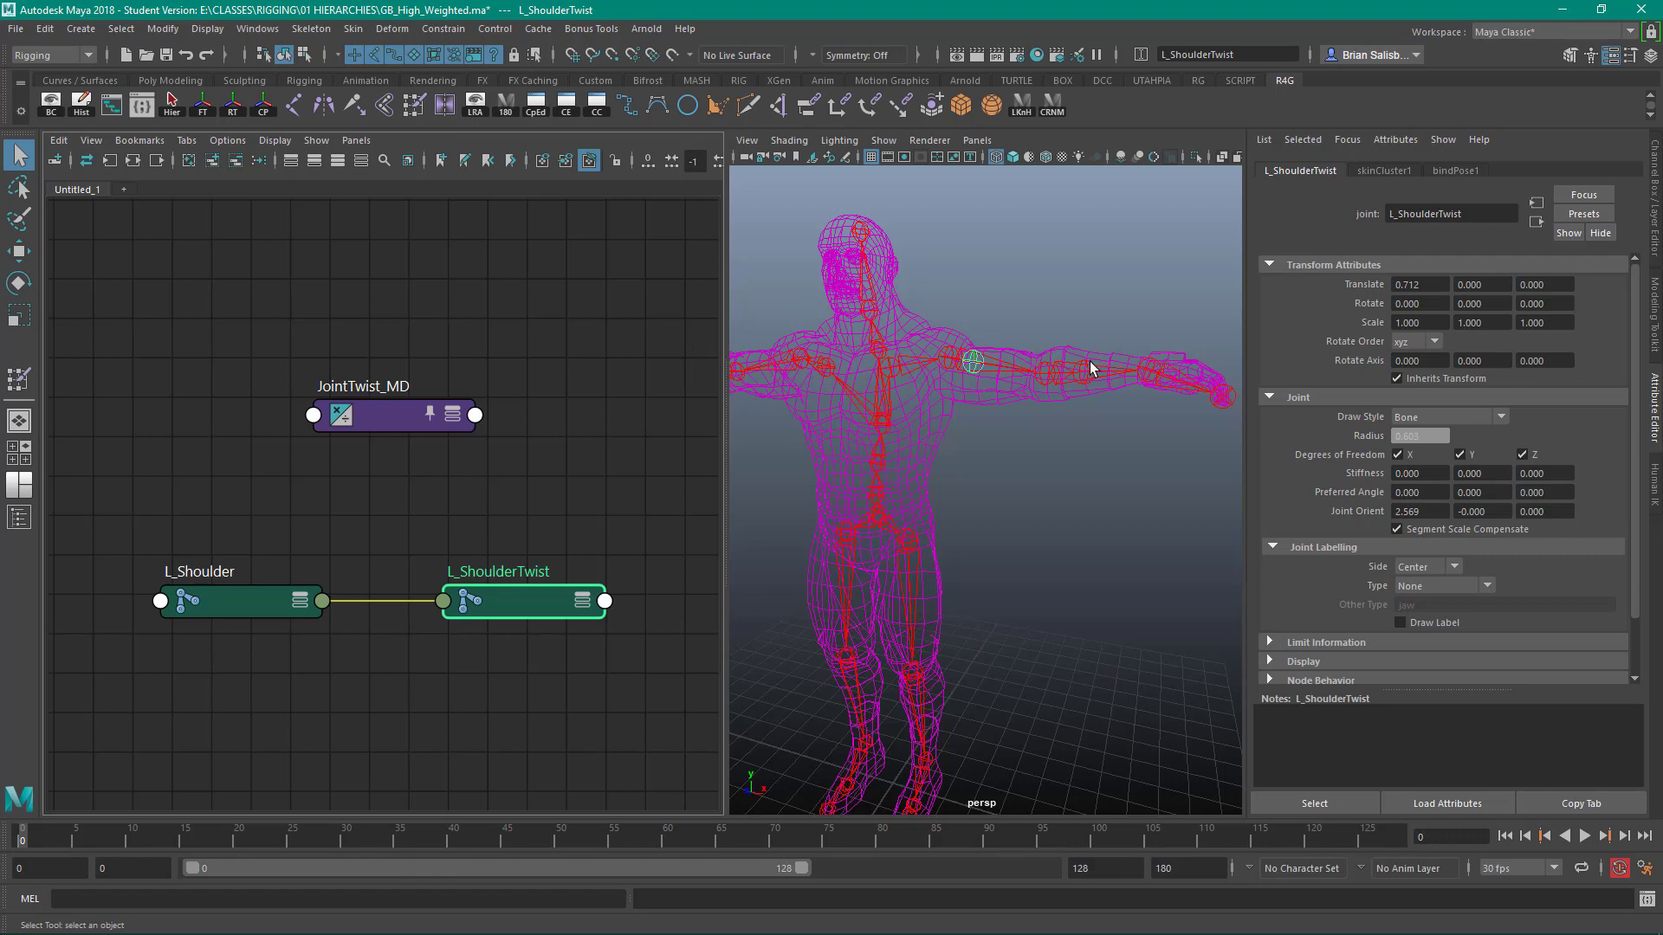
{"action": "left_click", "coordinate": [1149, 371]}
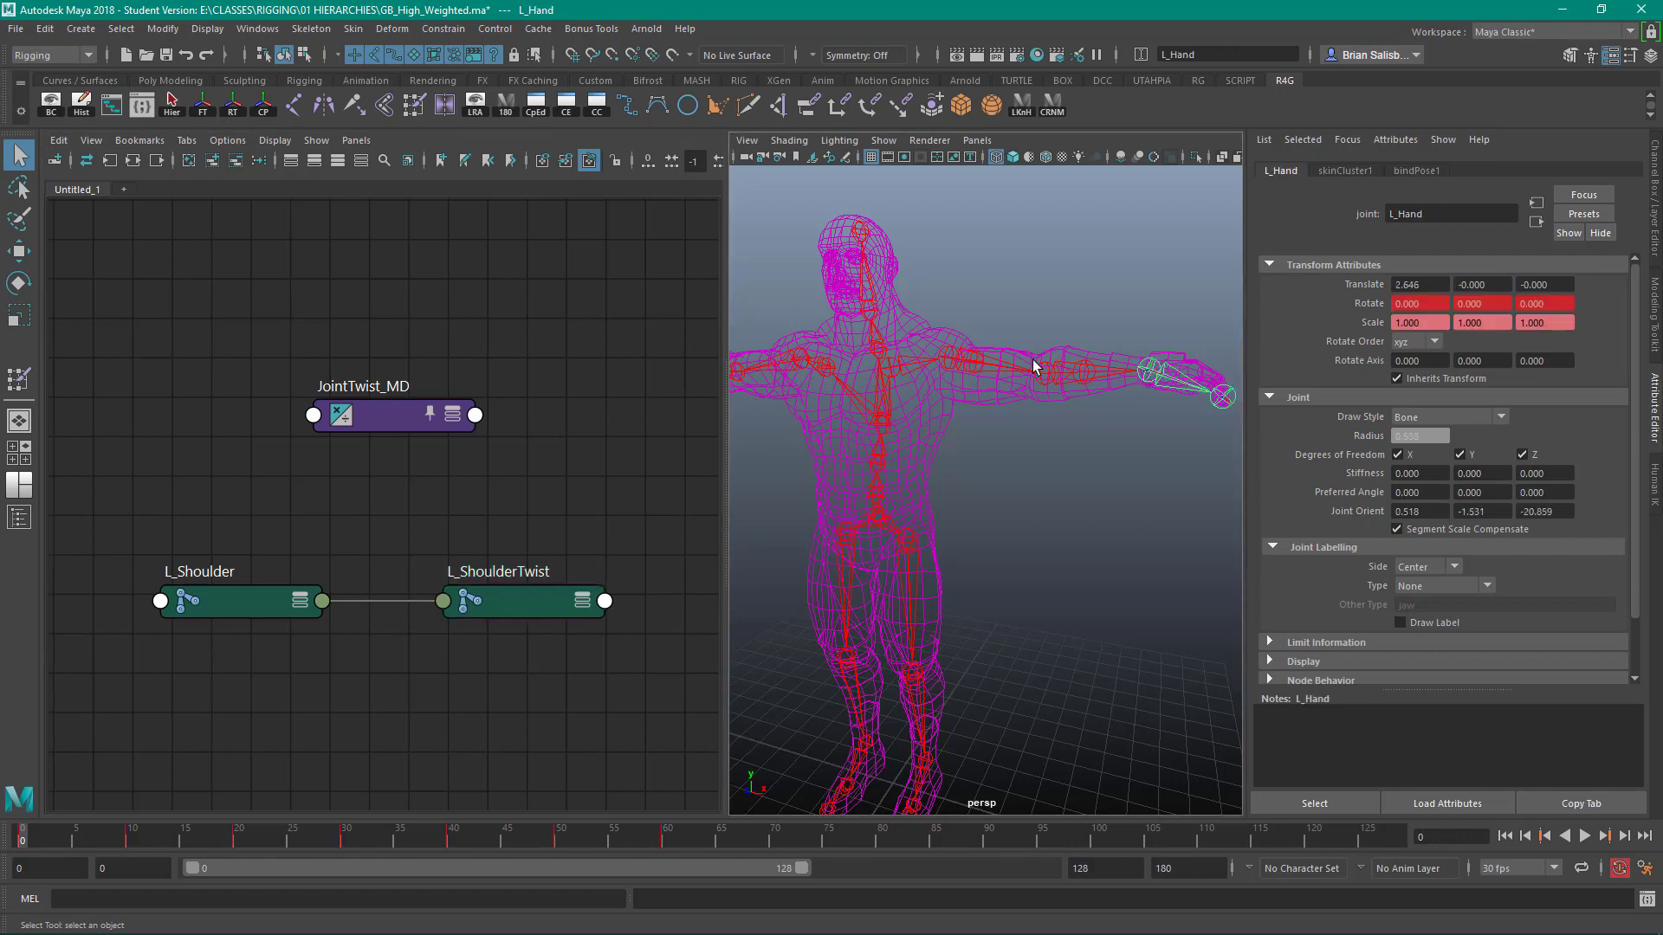
{"action": "left_click", "coordinate": [211, 160]}
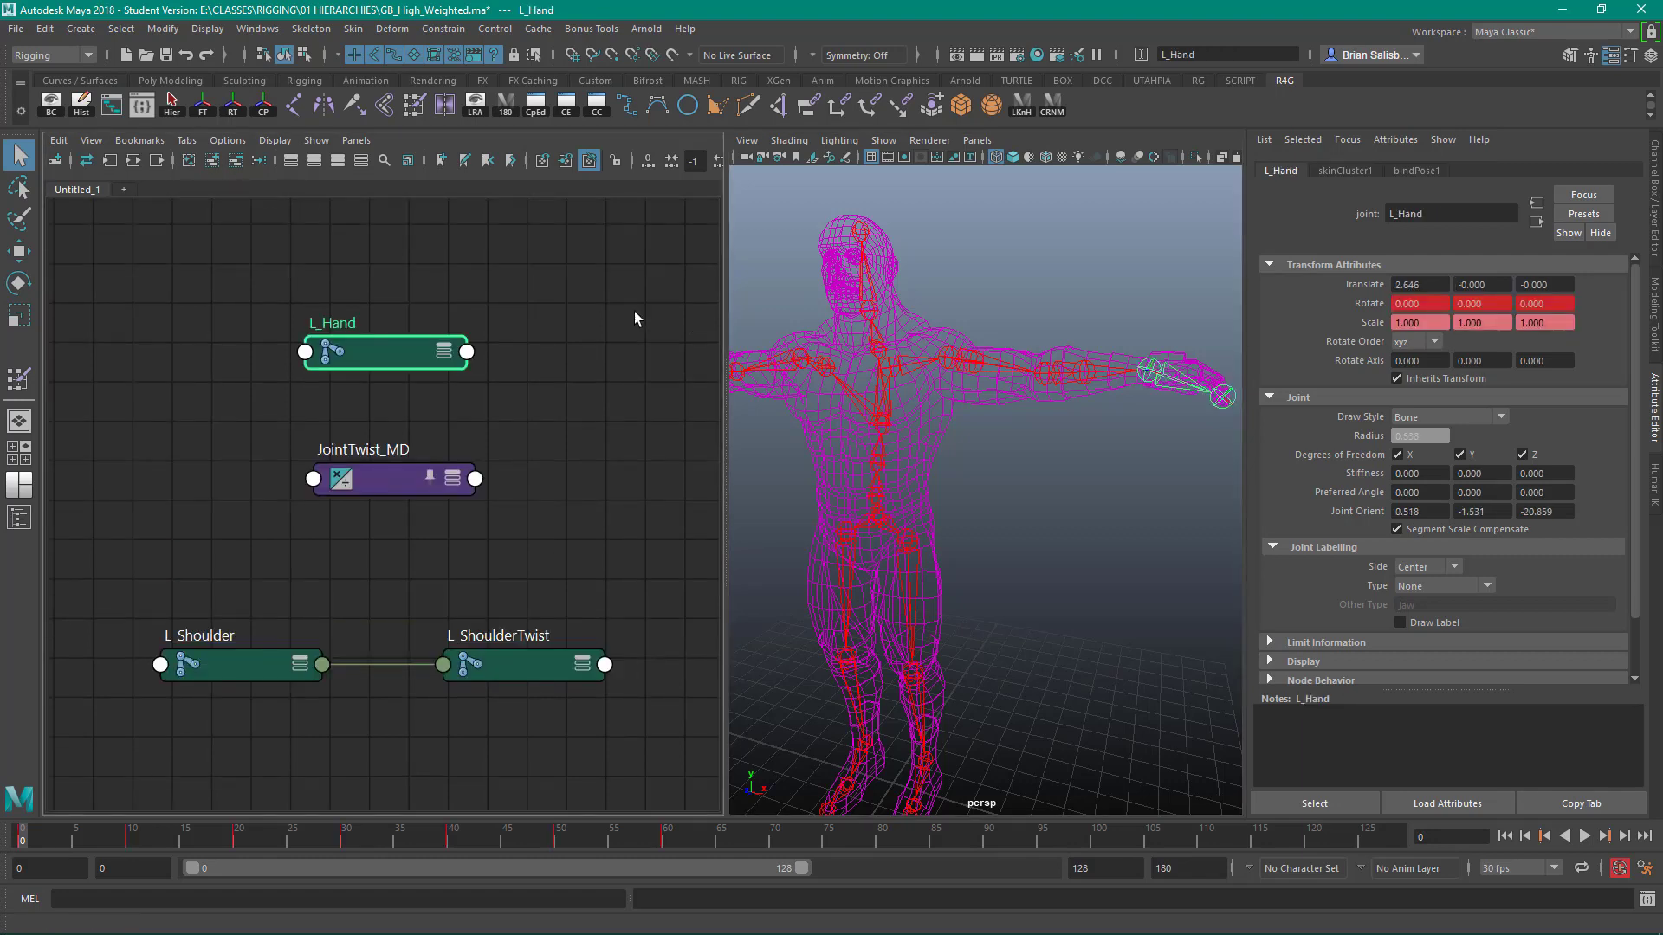
{"action": "left_click", "coordinate": [1090, 372]}
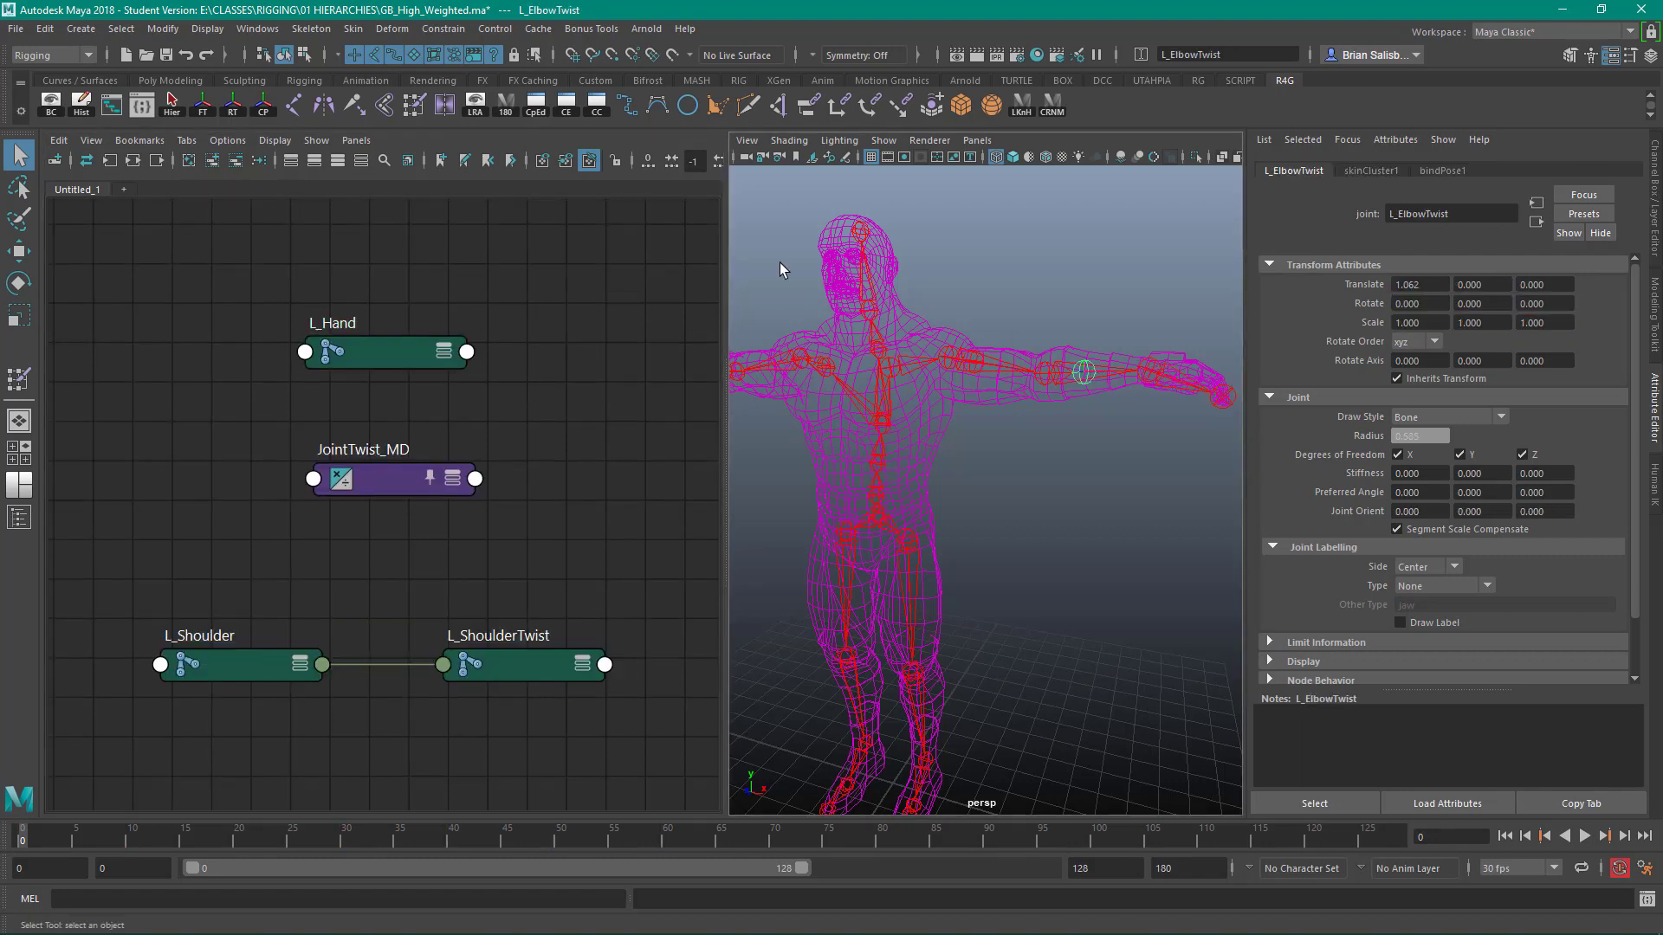
{"action": "left_click", "coordinate": [207, 160]}
Arrange the nodes: hand and elbow twist on top, JointTwist_MD between the shoulder nodes.
{"action": "left_click_drag", "start_coordinate": [426, 369], "coordinate": [398, 336]}
{"action": "left_click_drag", "start_coordinate": [237, 420], "coordinate": [578, 357]}
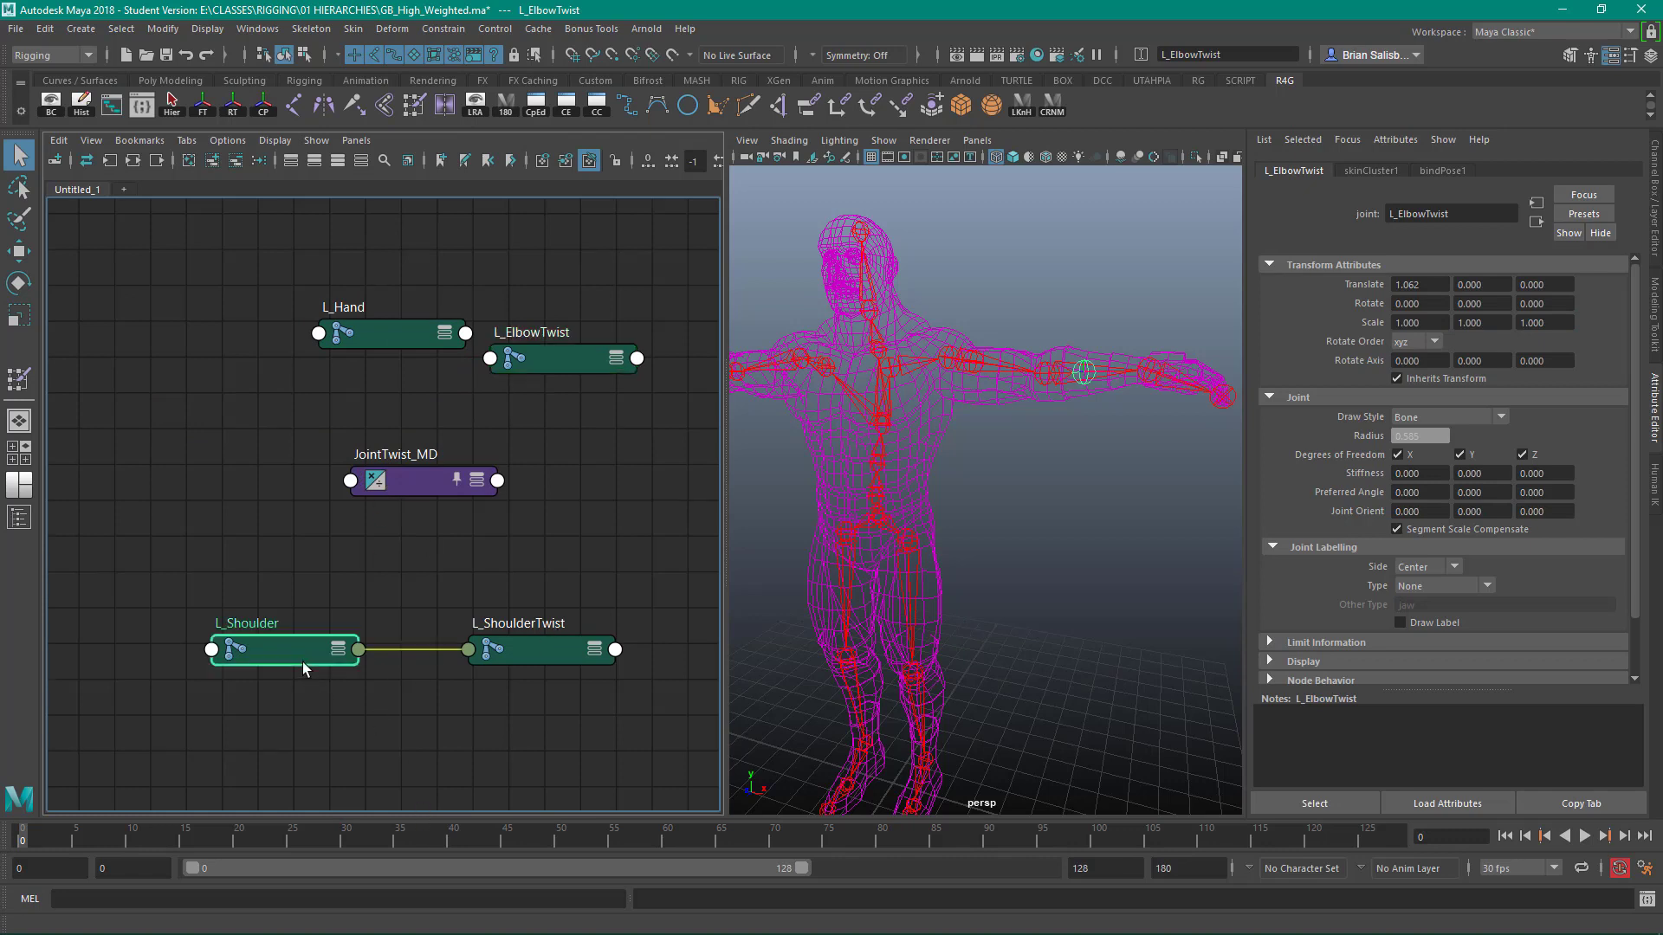
{"action": "left_click_drag", "start_coordinate": [303, 662], "coordinate": [164, 601]}
{"action": "left_click_drag", "start_coordinate": [527, 650], "coordinate": [598, 584]}
{"action": "left_click_drag", "start_coordinate": [422, 484], "coordinate": [379, 490], "text": "shift"}
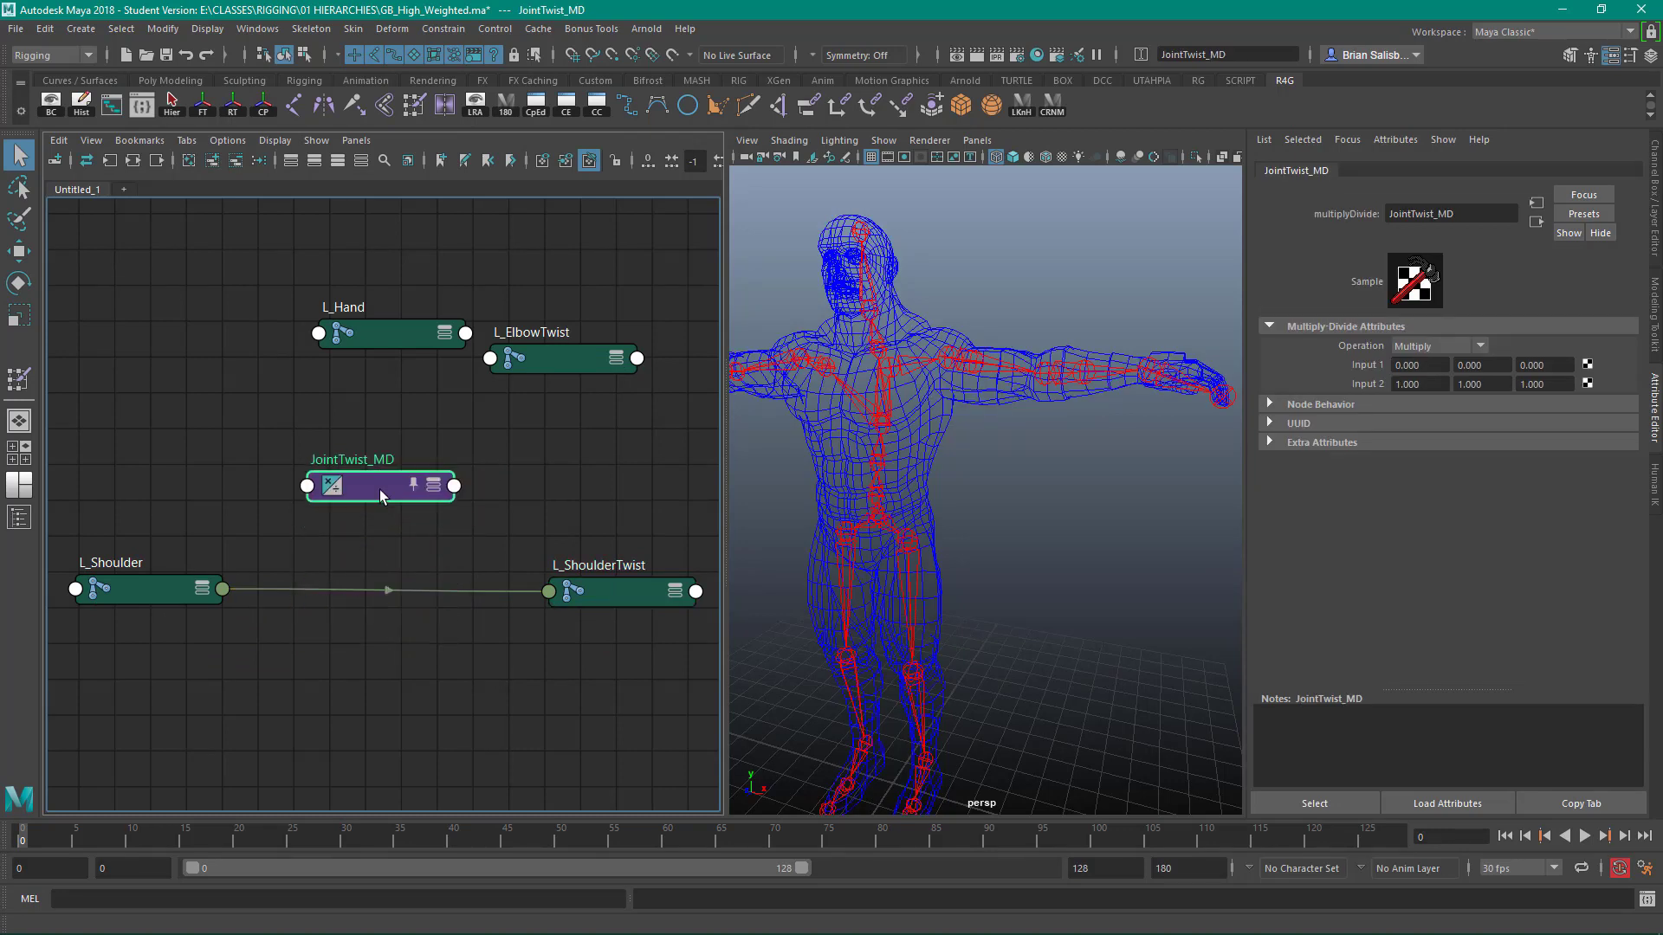
{"action": "left_click", "coordinate": [551, 355]}
{"action": "left_click_drag", "start_coordinate": [555, 353], "coordinate": [554, 257]}
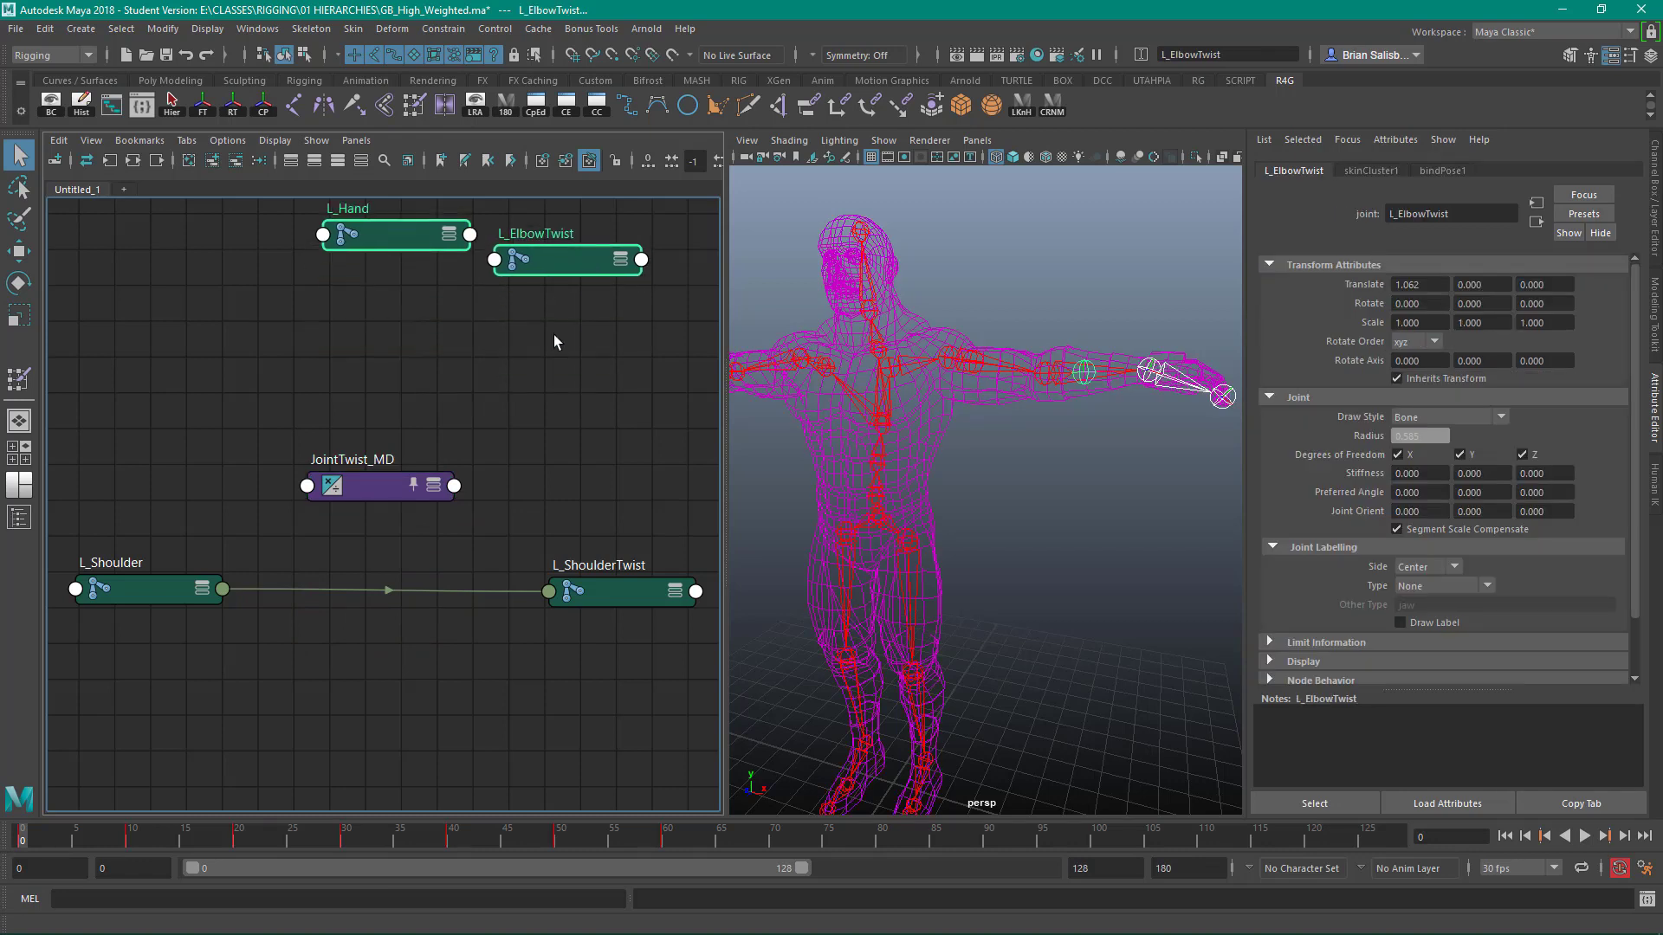
{"action": "scroll", "coordinate": [541, 366], "scroll_direction": "down", "scroll_amount": 3}
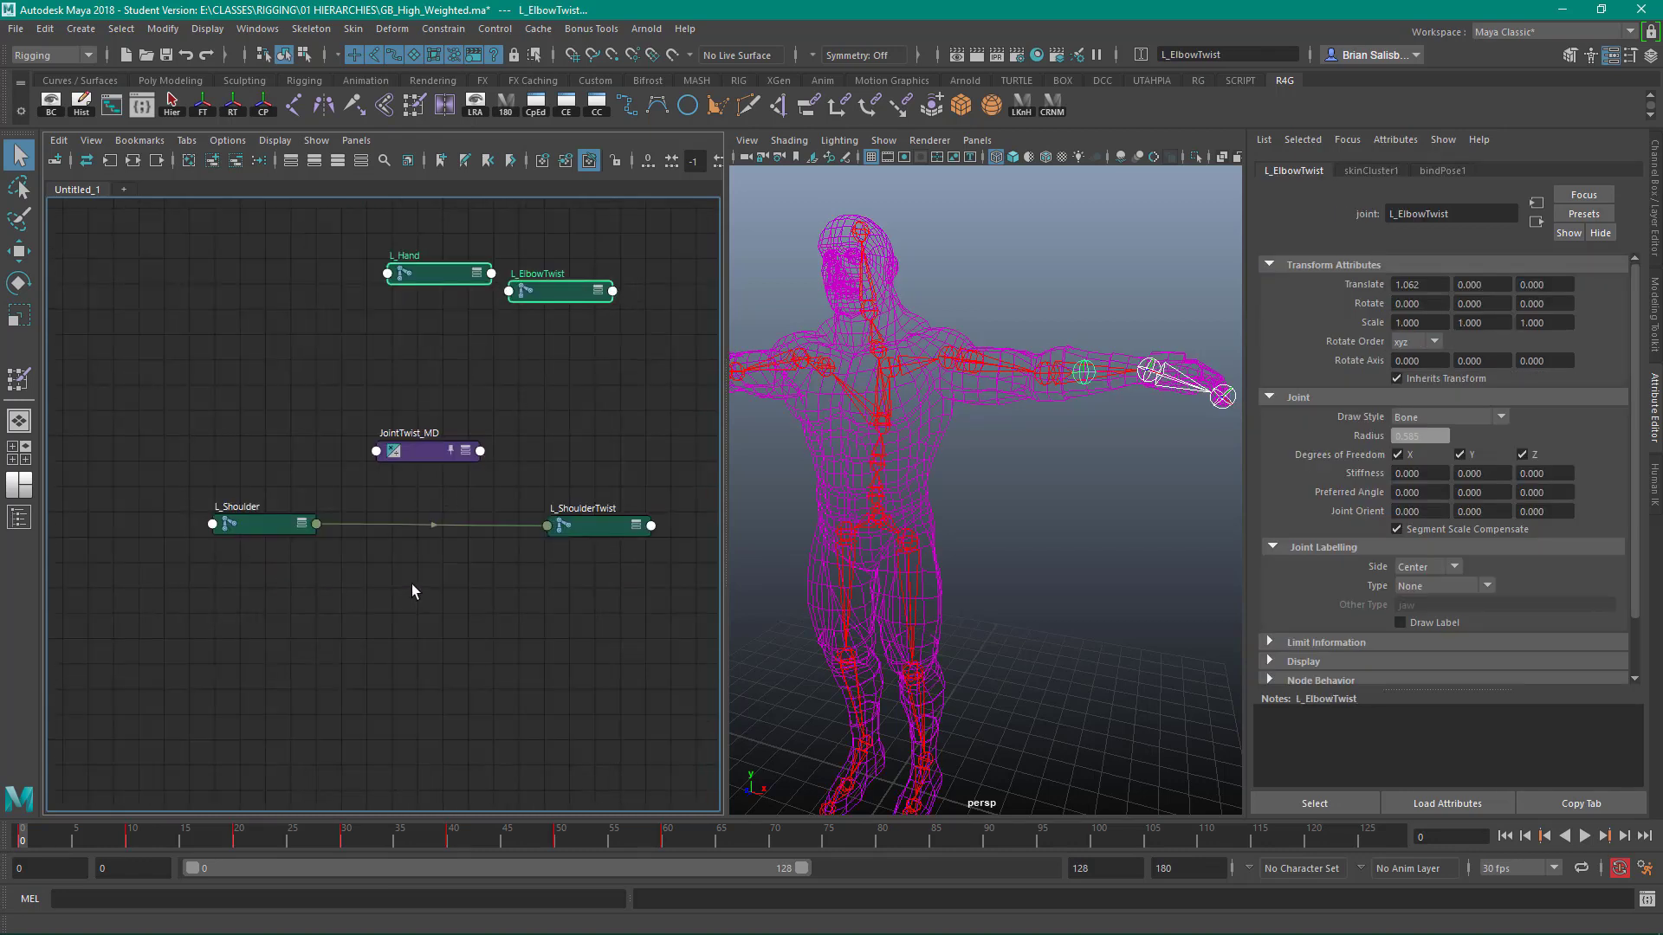
Expand L_Shoulder and L_ShoulderTwist to show their full attribute lists.
{"action": "left_click_drag", "start_coordinate": [656, 615], "coordinate": [154, 507]}
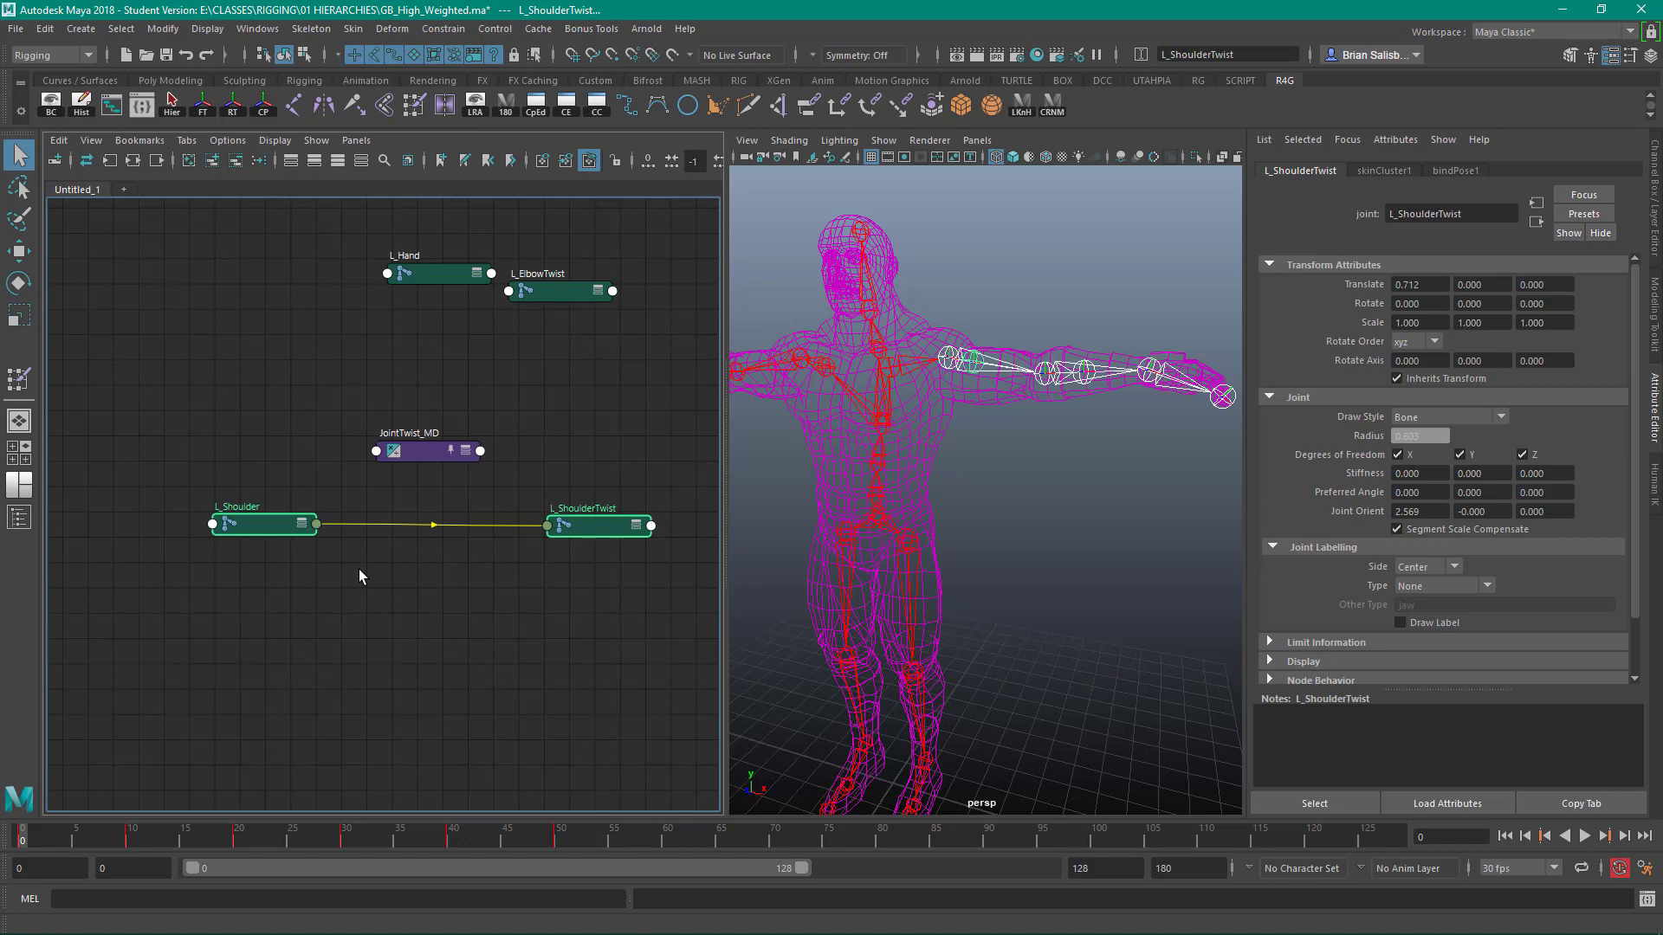
{"action": "key", "text": "2"}
{"action": "key", "text": "3"}
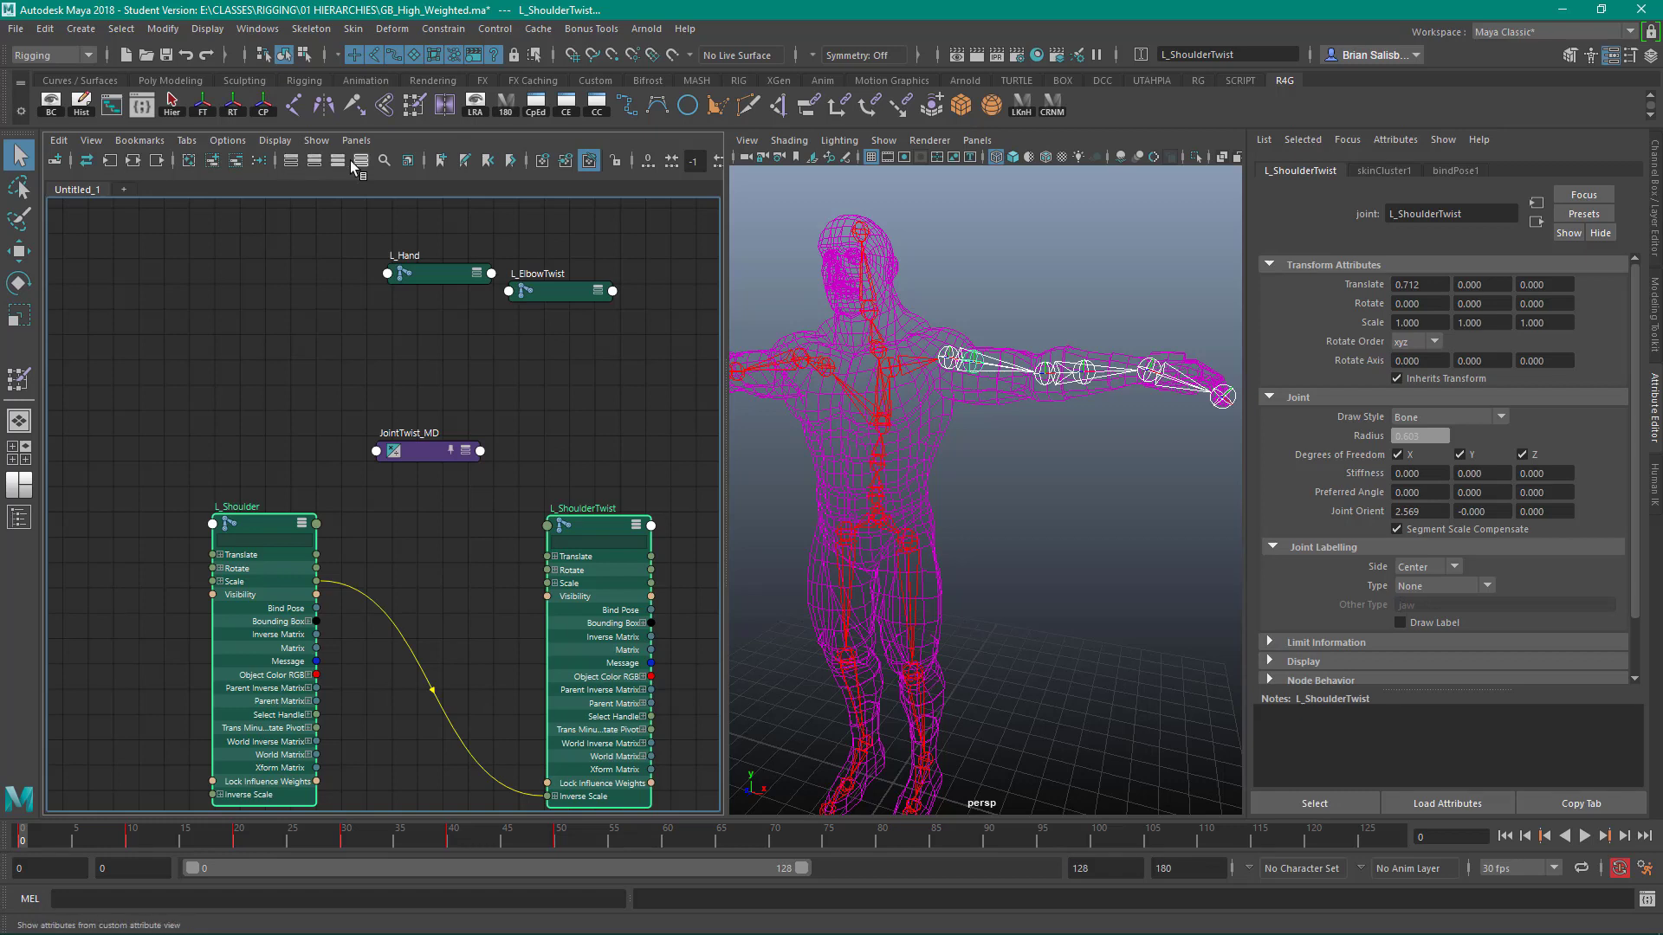
Expand JointTwist_MD to show its inputs and output.
{"action": "left_click", "coordinate": [637, 524]}
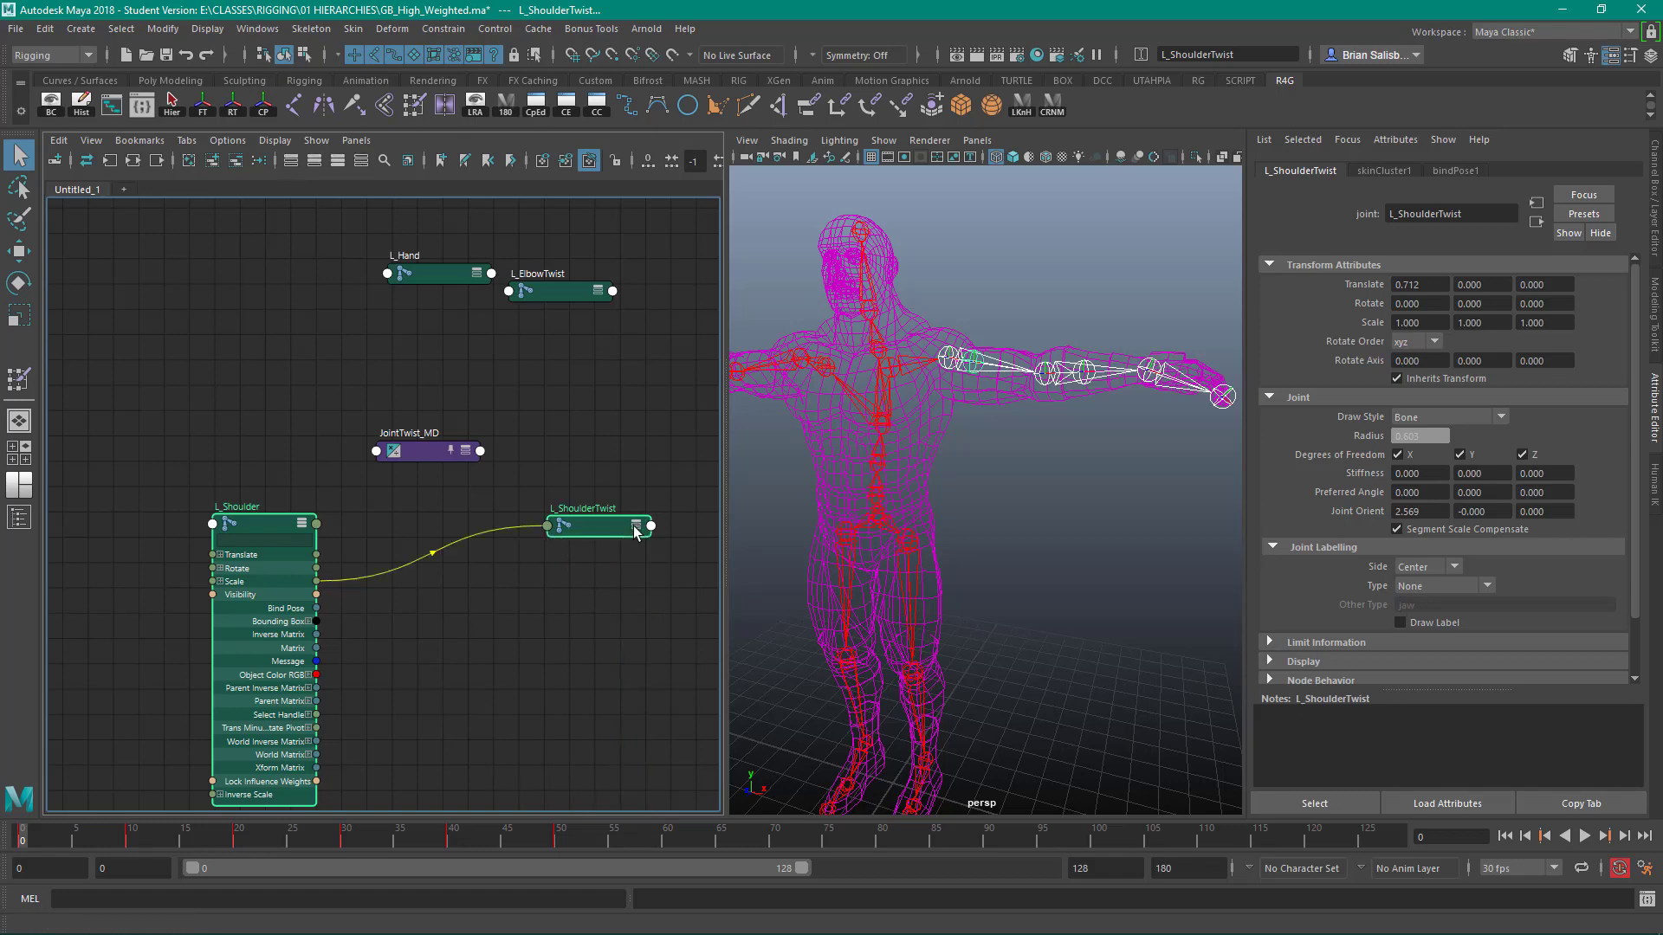
{"action": "left_click", "coordinate": [637, 524]}
{"action": "left_click", "coordinate": [636, 526]}
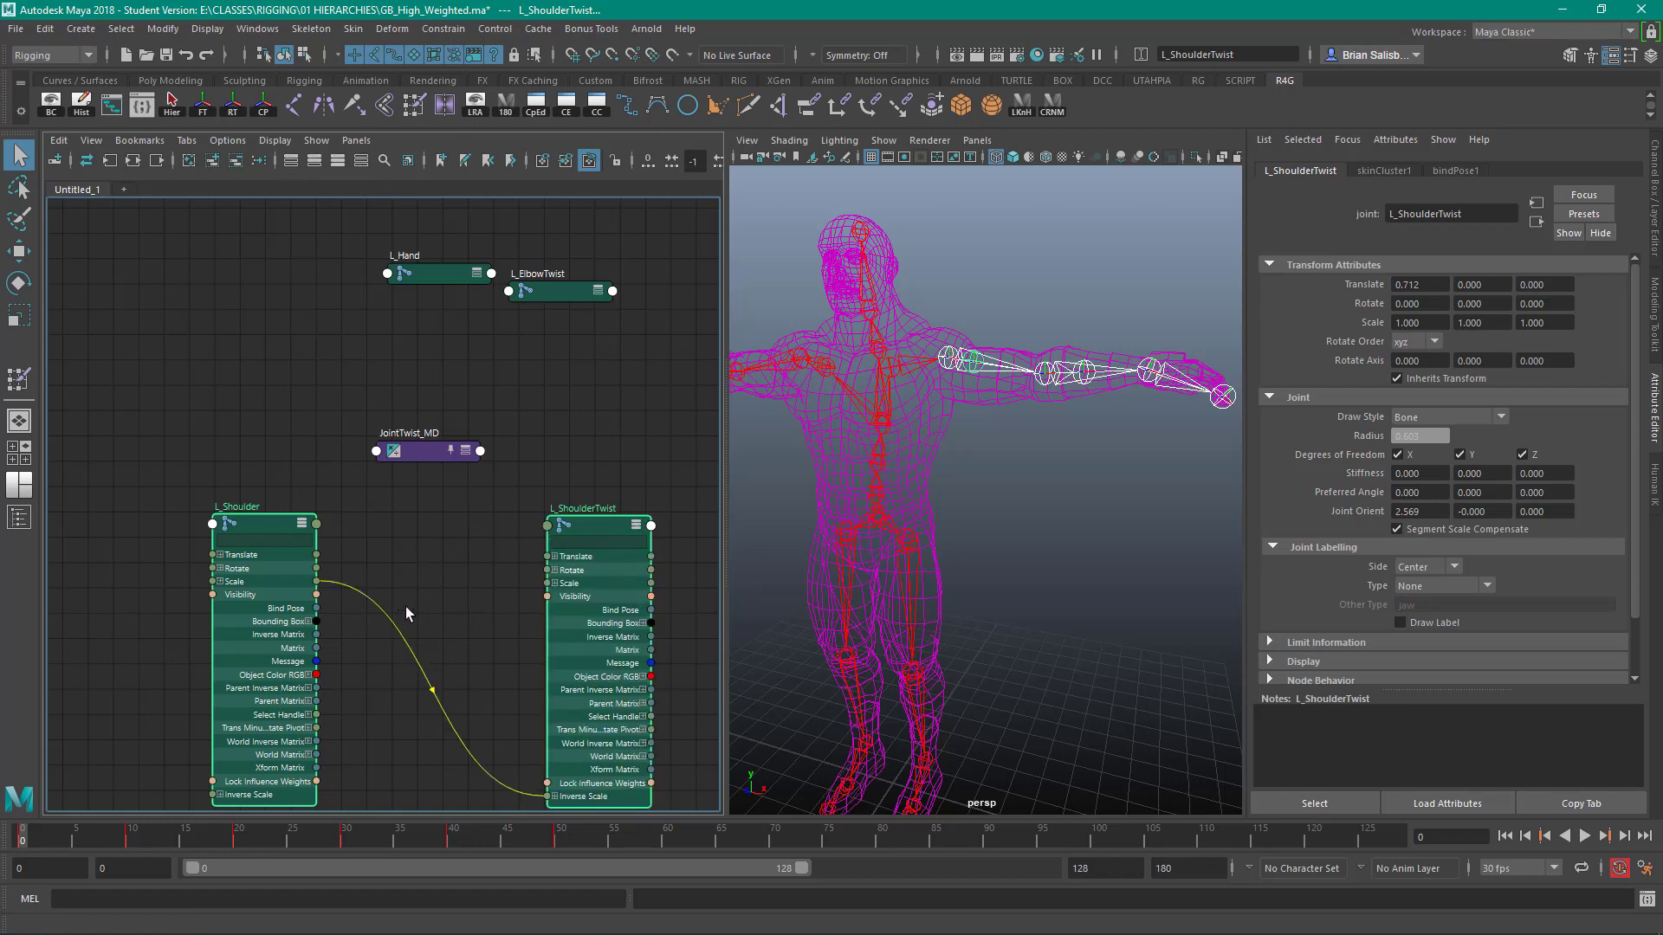
{"action": "middle_click_drag", "start_coordinate": [406, 606], "coordinate": [358, 497], "text": "alt"}
{"action": "left_click", "coordinate": [371, 336]}
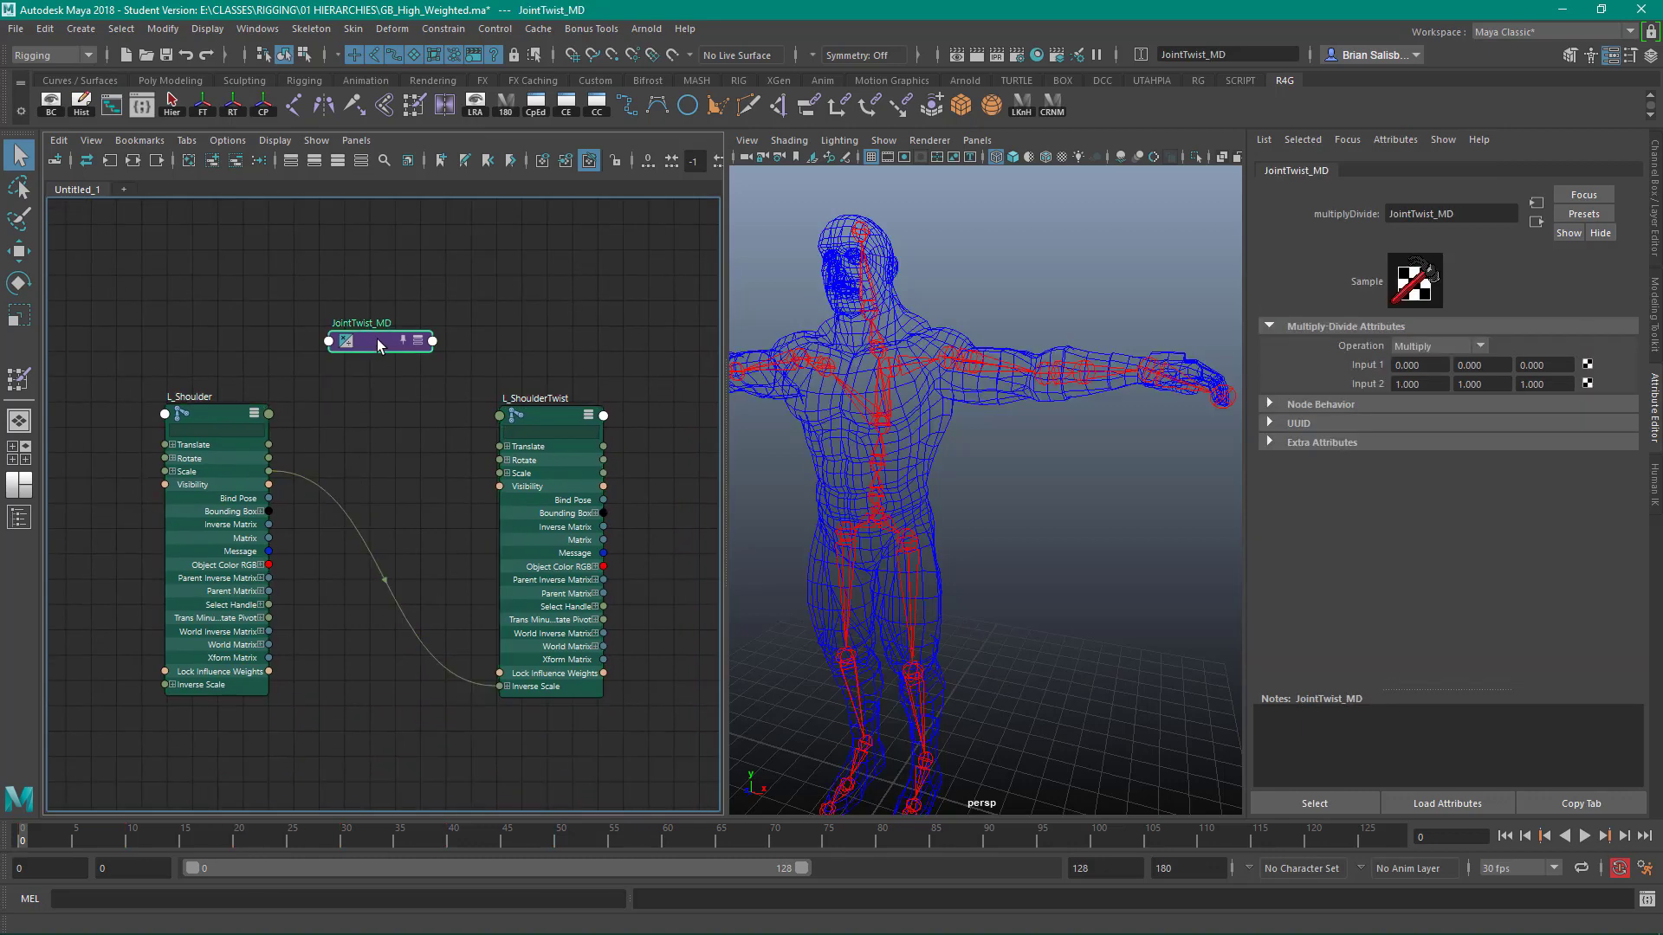
{"action": "key", "text": "3"}
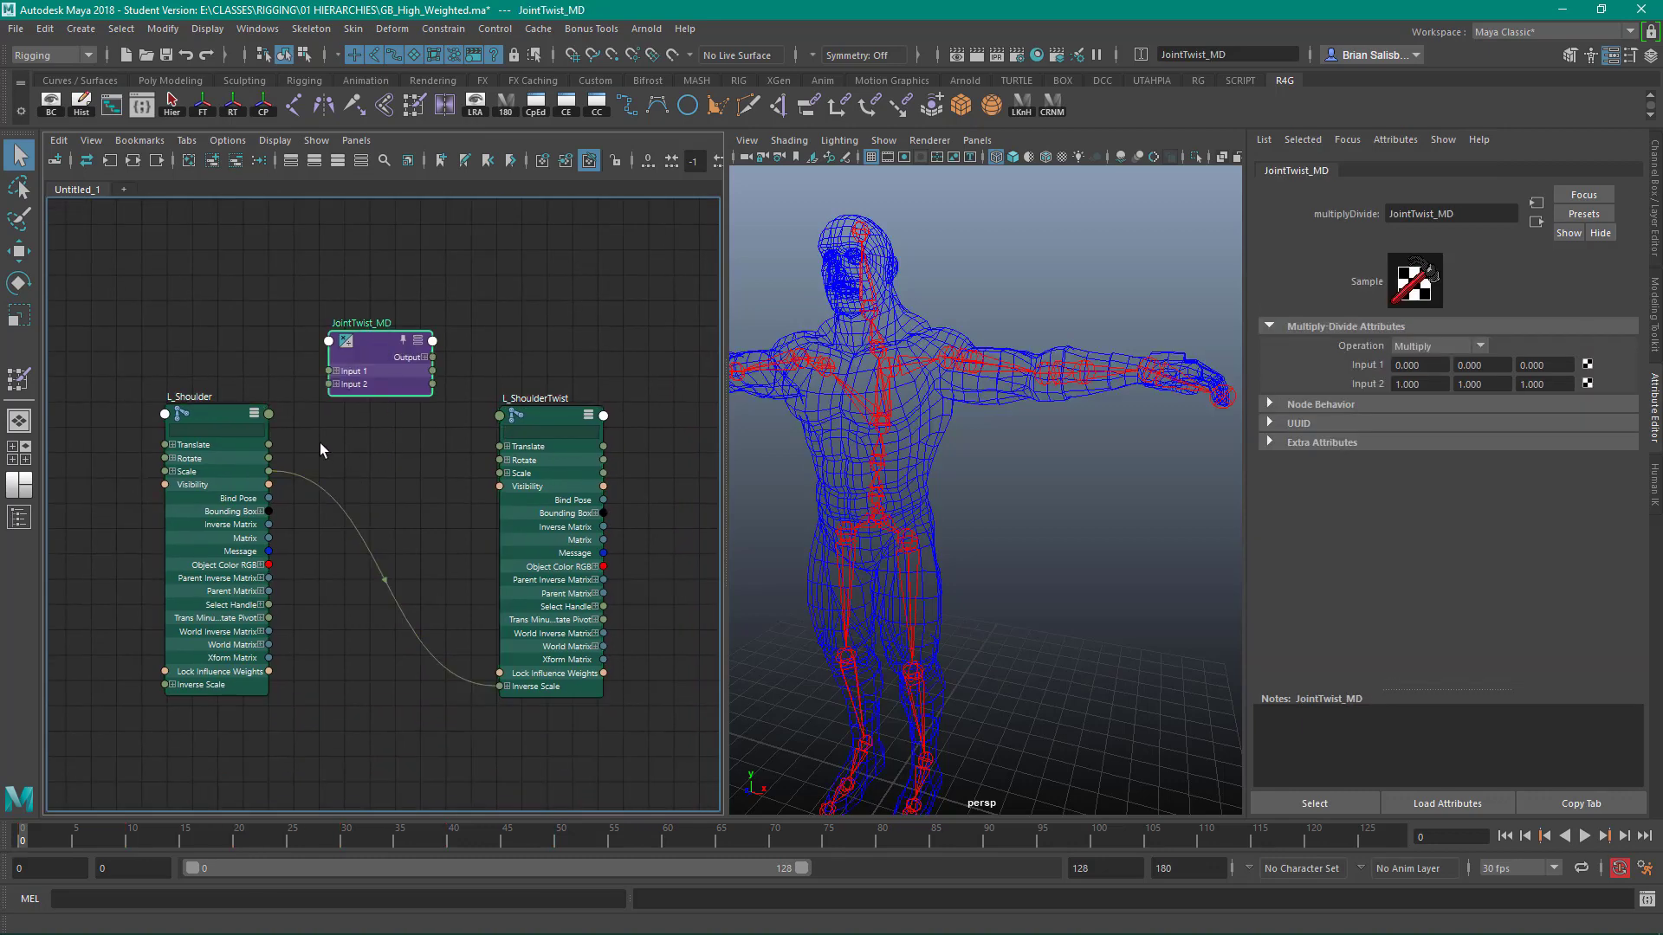
Connect L_Shoulder's Rotate Y to JointTwist_MD's Input 1X.
{"action": "left_click_drag", "start_coordinate": [208, 409], "coordinate": [162, 382]}
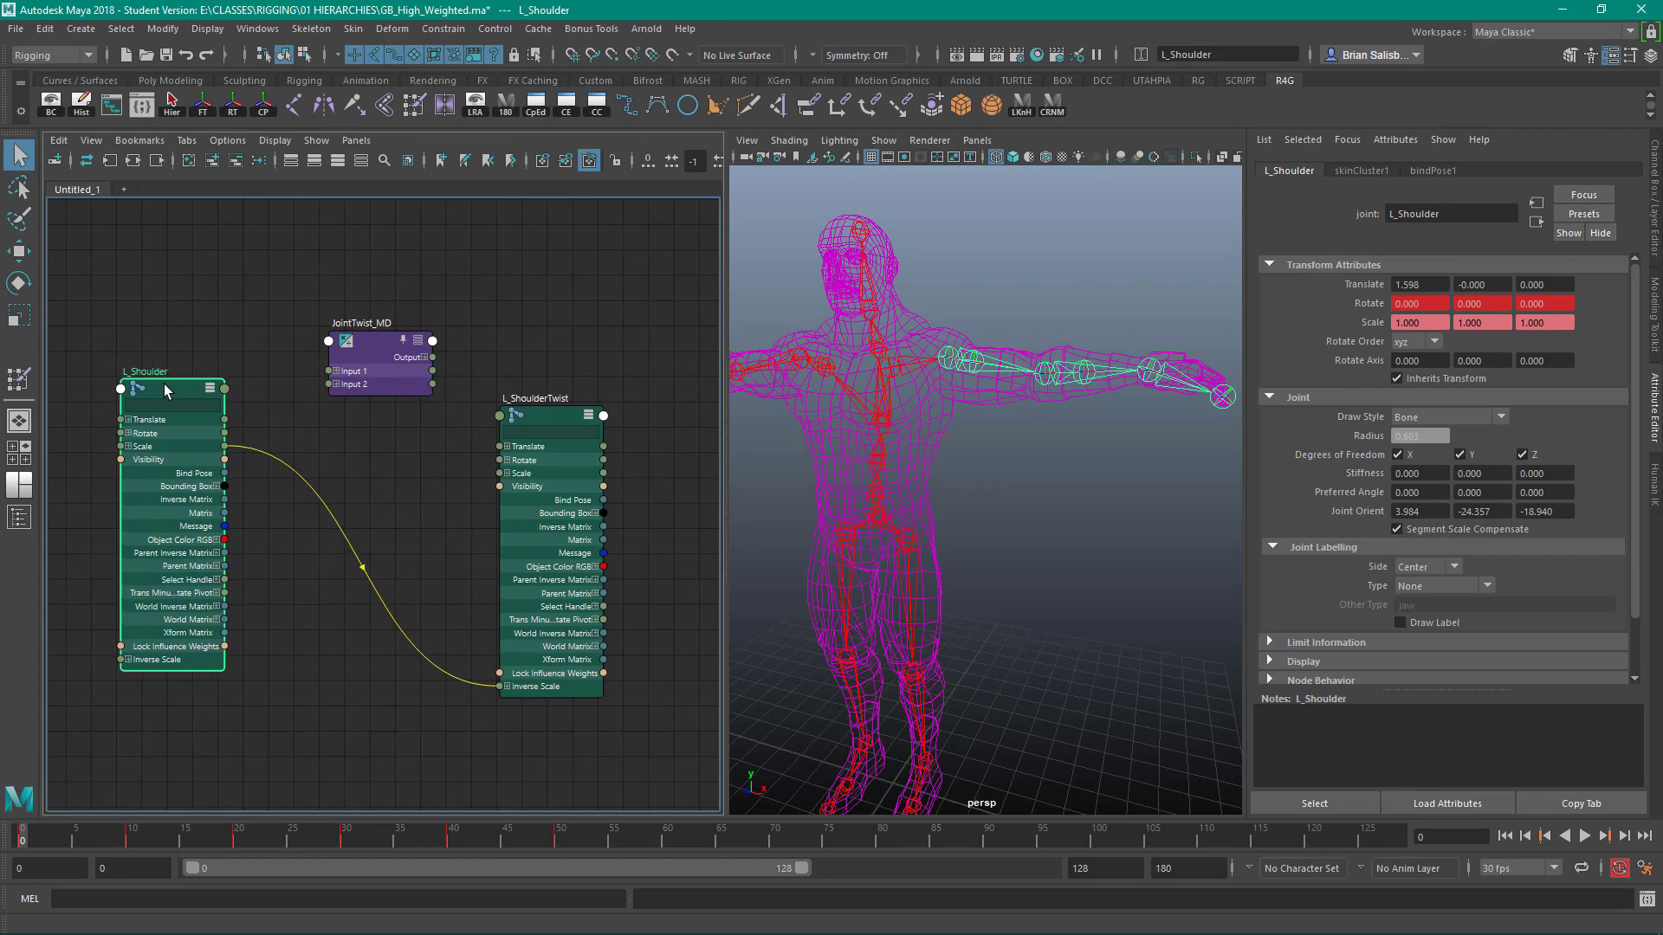
{"action": "mouse_move", "coordinate": [121, 445]}
{"action": "left_mouse_down"}
{"action": "mouse_move", "coordinate": [104, 438]}
{"action": "mouse_move", "coordinate": [128, 433]}
{"action": "left_mouse_up"}
{"action": "left_click", "coordinate": [129, 433]}
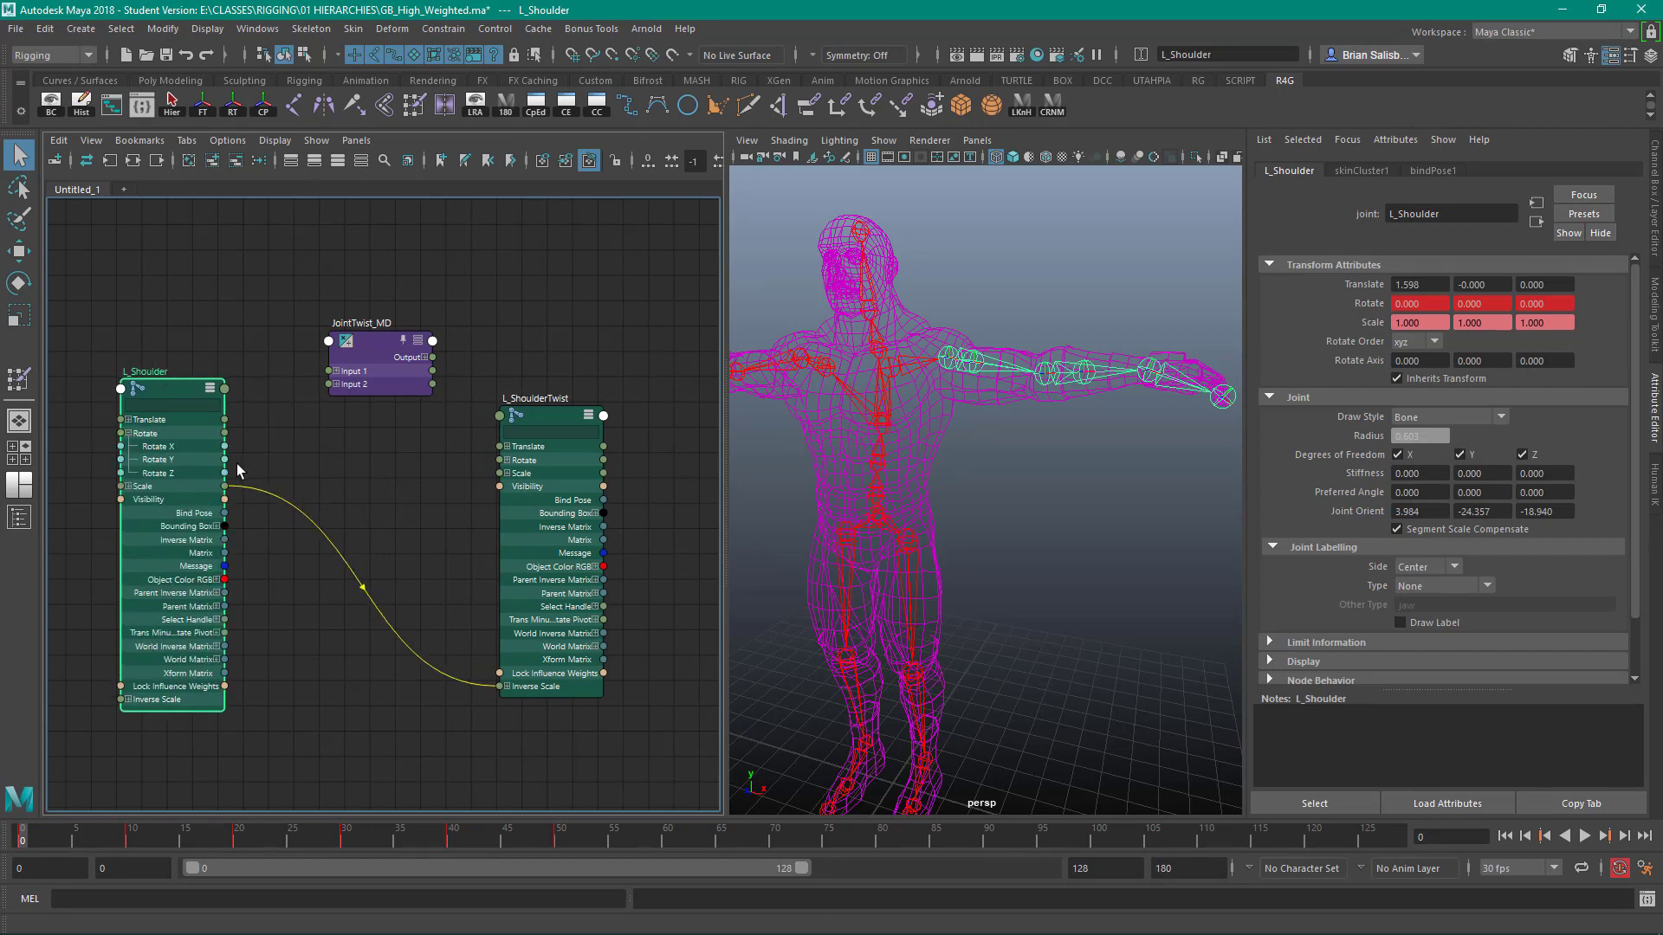
{"action": "left_click", "coordinate": [336, 371]}
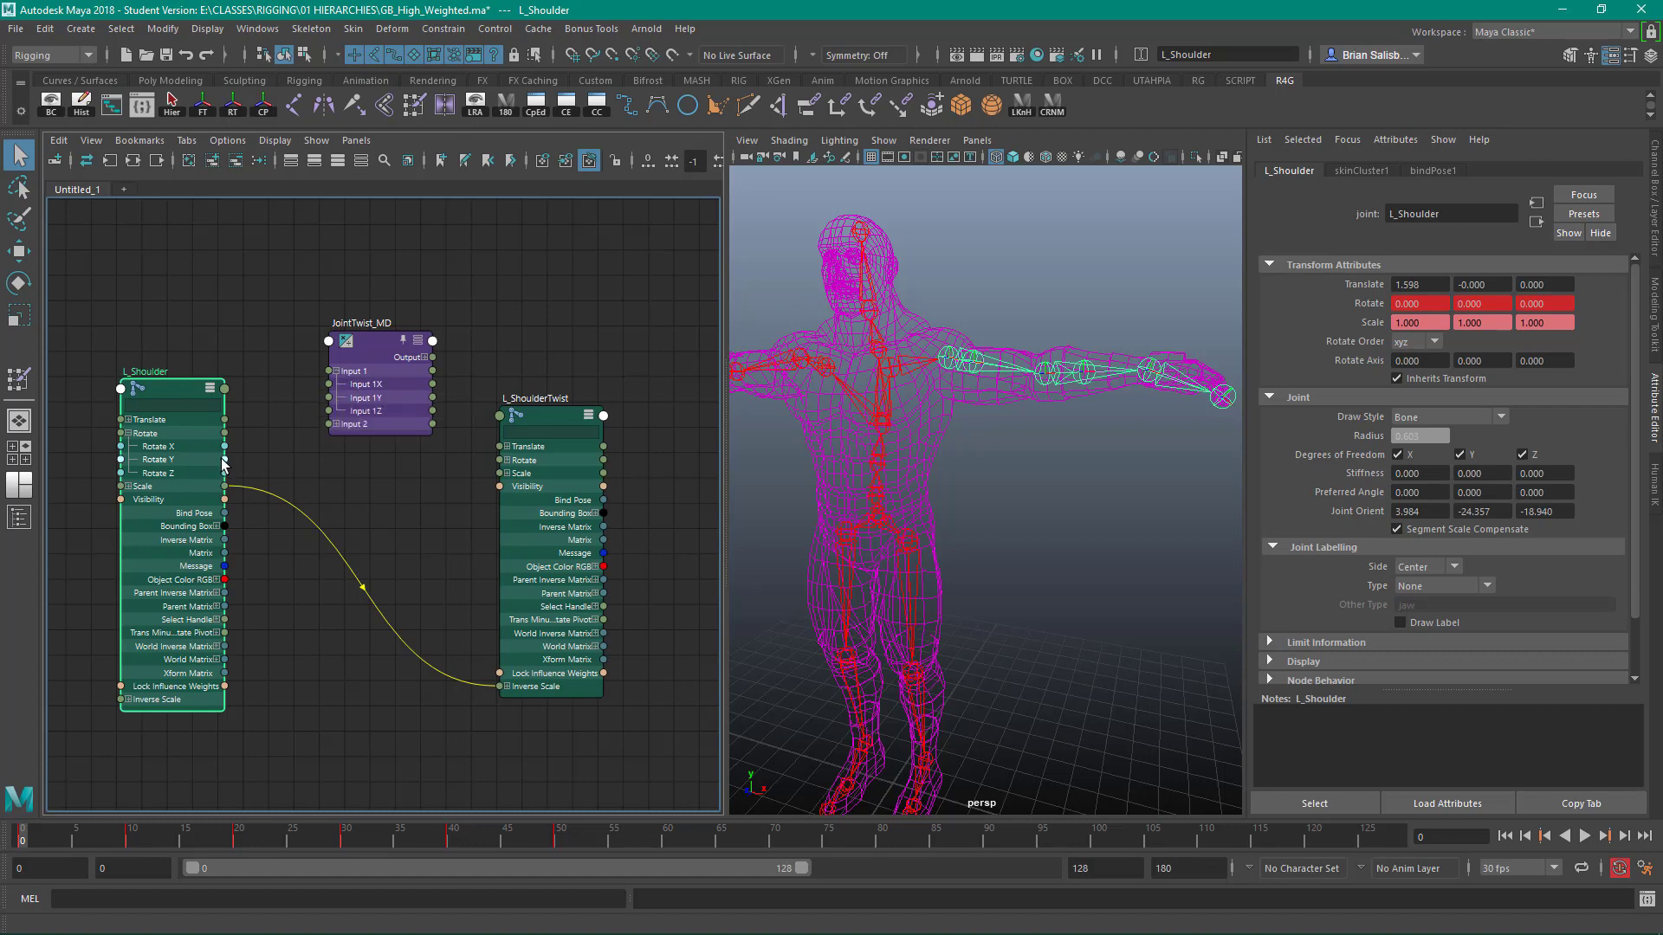
{"action": "left_click_drag", "start_coordinate": [224, 460], "coordinate": [349, 386]}
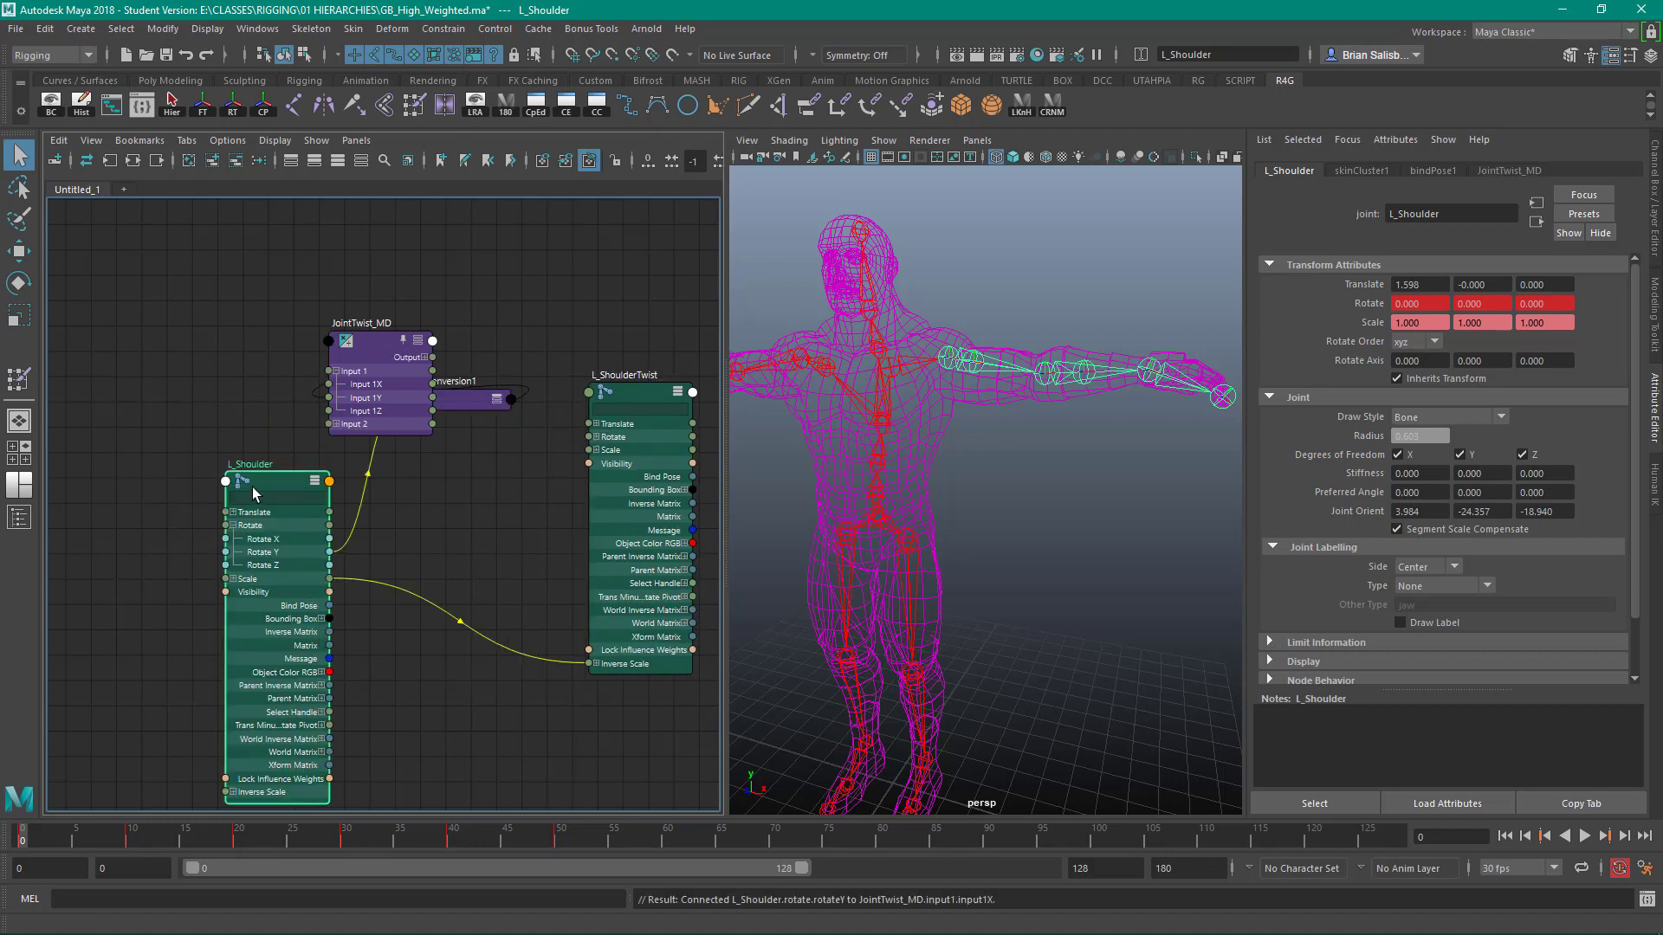
Reposition L_Shoulder, JointTwist_MD, unitConversion1 and L_ShoulderTwist in the graph.
{"action": "left_click_drag", "start_coordinate": [252, 487], "coordinate": [110, 398]}
{"action": "left_click_drag", "start_coordinate": [381, 350], "coordinate": [310, 324]}
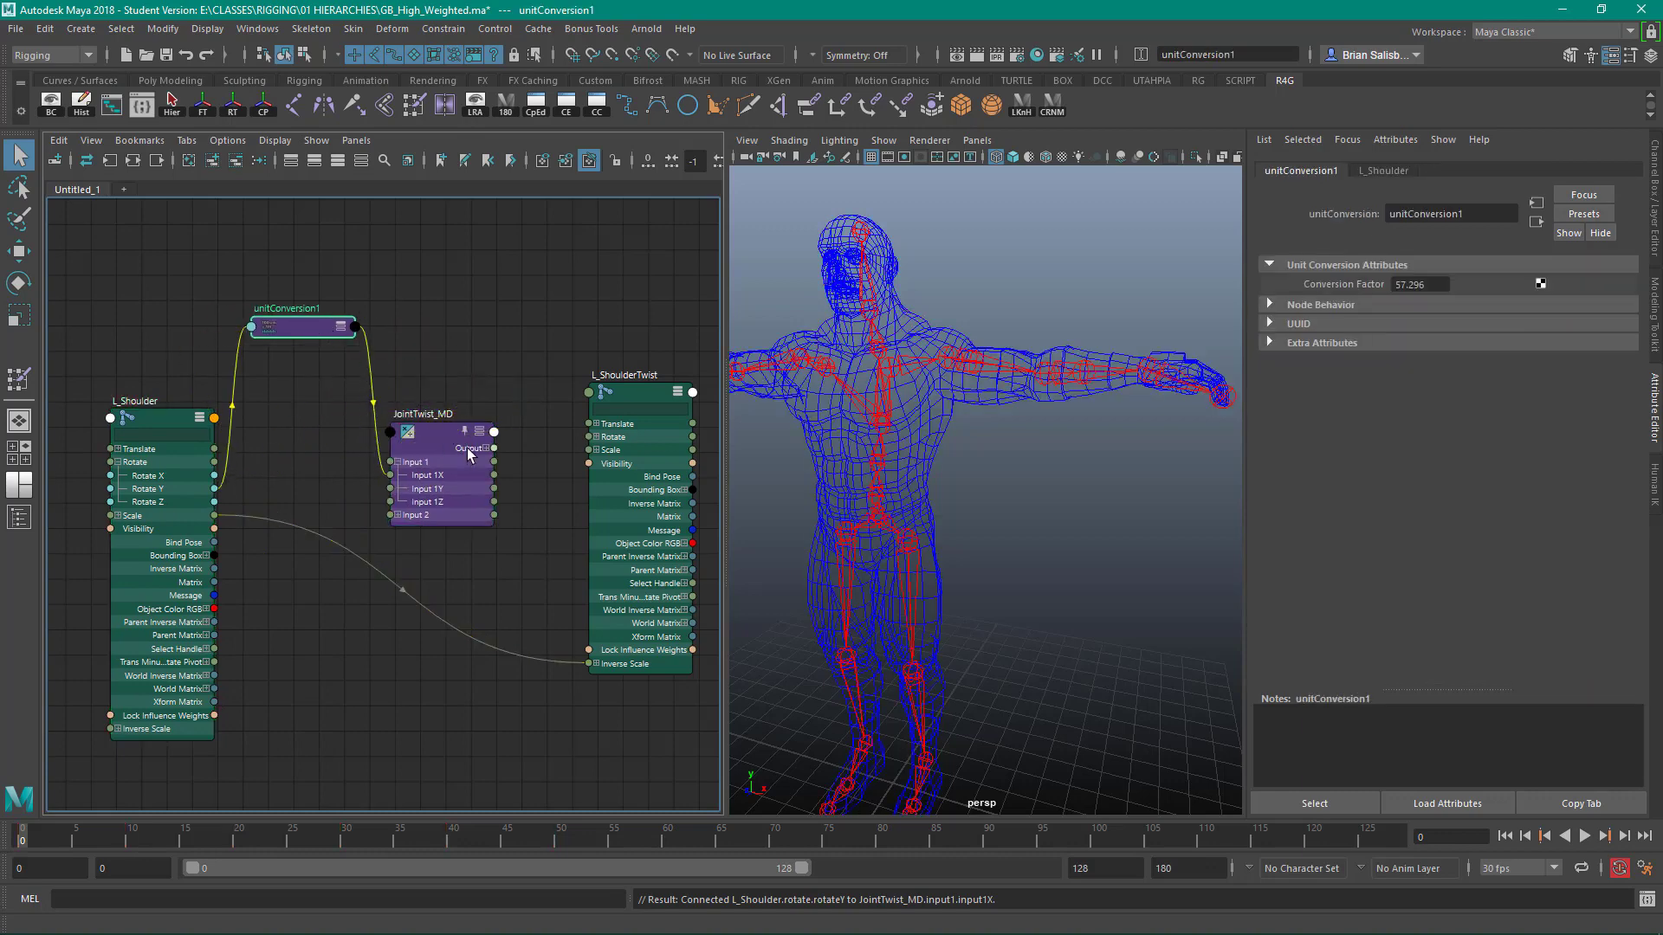
{"action": "left_click_drag", "start_coordinate": [444, 428], "coordinate": [396, 385]}
{"action": "left_click_drag", "start_coordinate": [283, 320], "coordinate": [241, 294]}
{"action": "left_click_drag", "start_coordinate": [383, 393], "coordinate": [364, 392]}
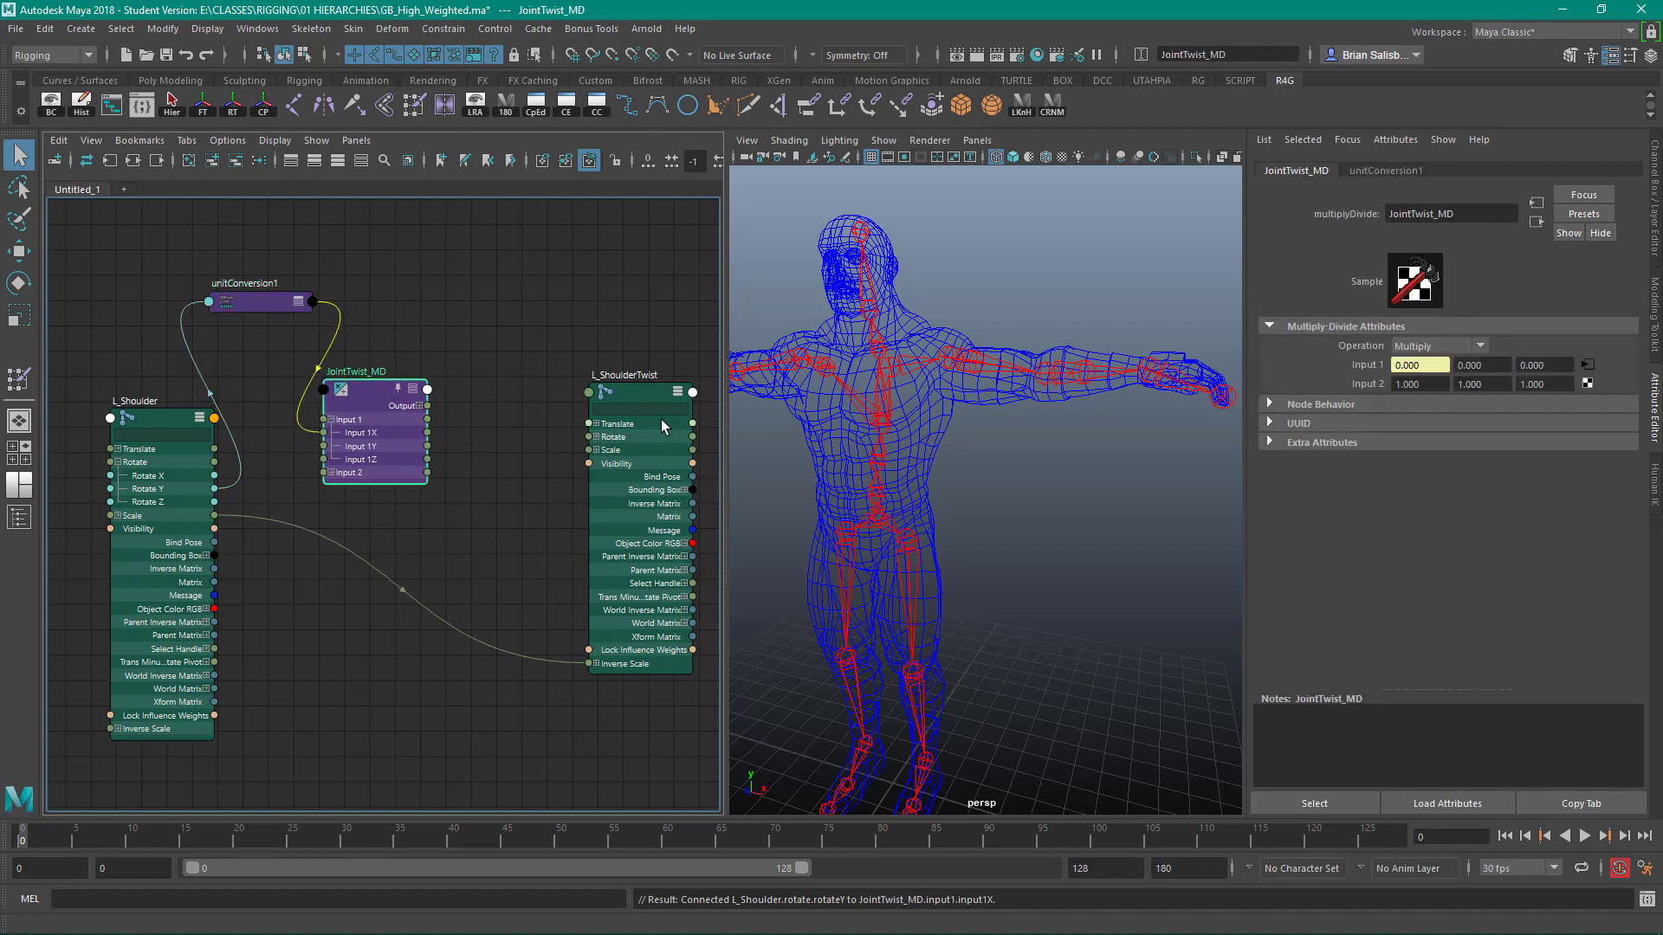
{"action": "left_click_drag", "start_coordinate": [637, 393], "coordinate": [562, 394]}
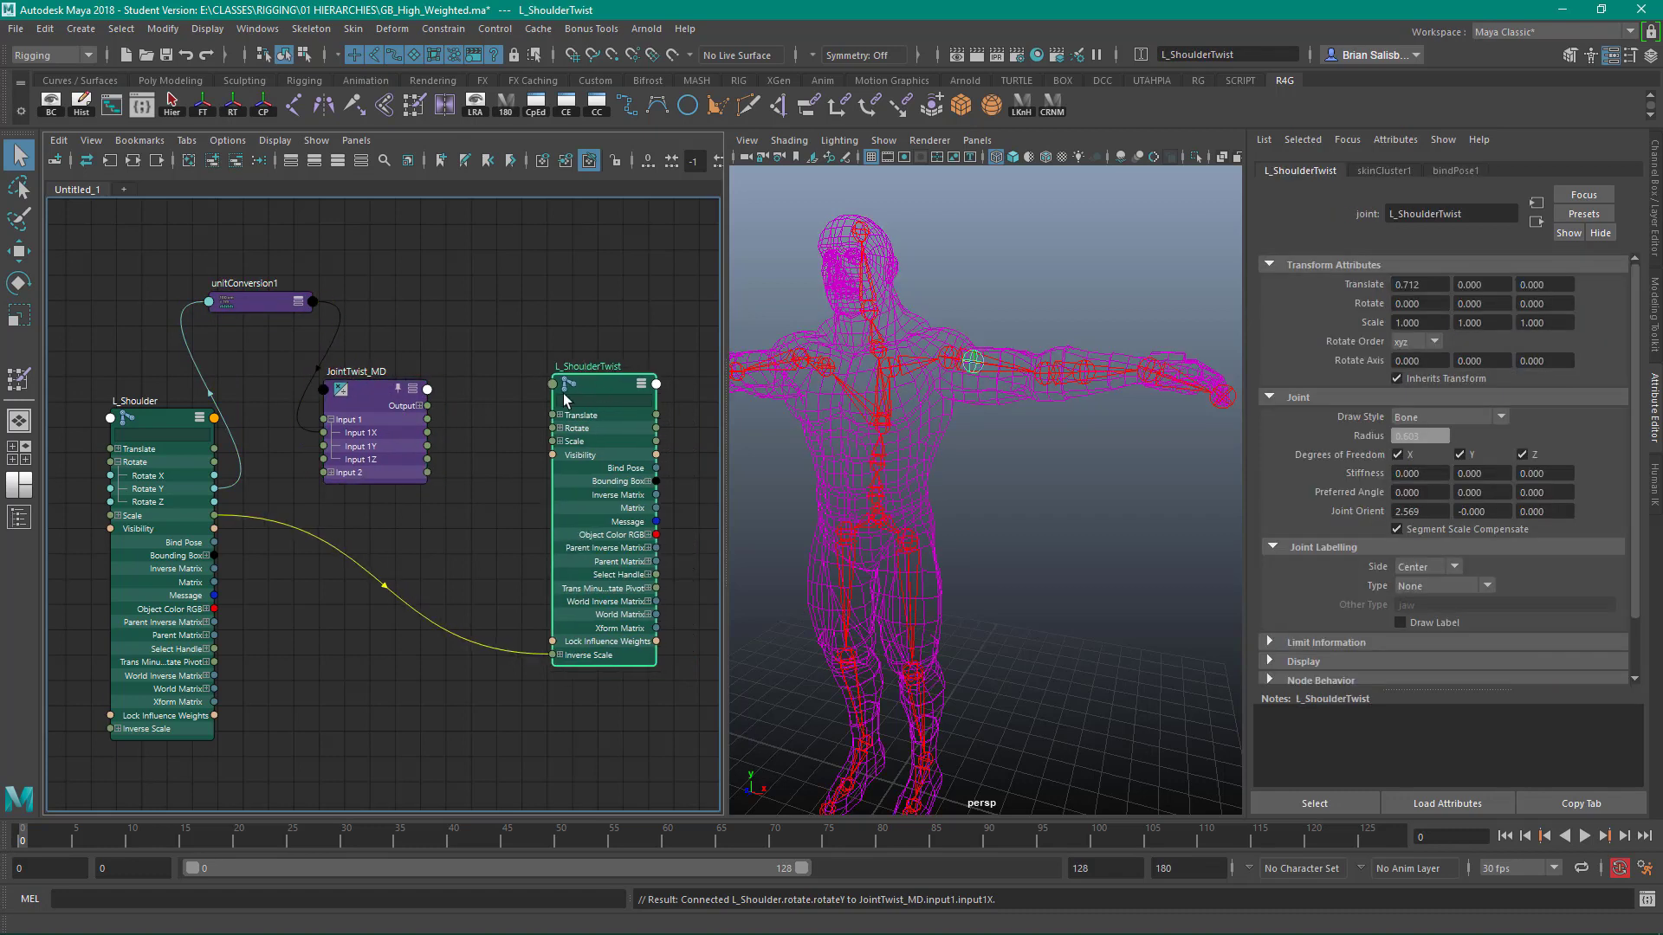
Connect JointTwist_MD's Output X to L_ShoulderTwist's Rotate X.
{"action": "left_click", "coordinate": [419, 405]}
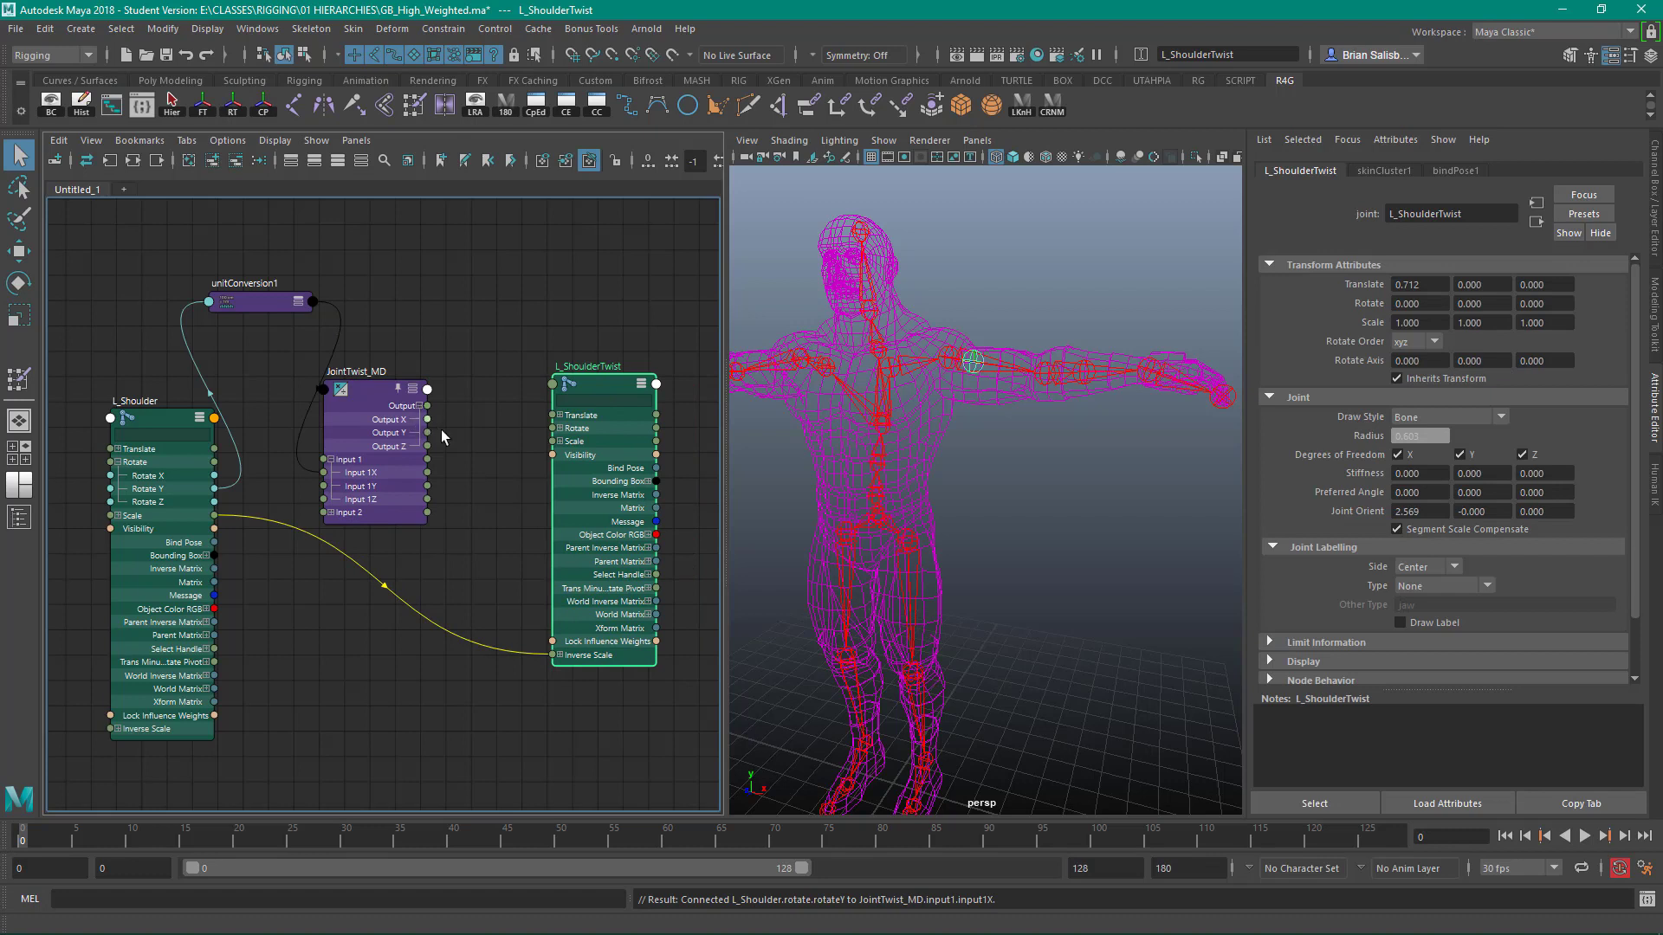
{"action": "left_click", "coordinate": [560, 428]}
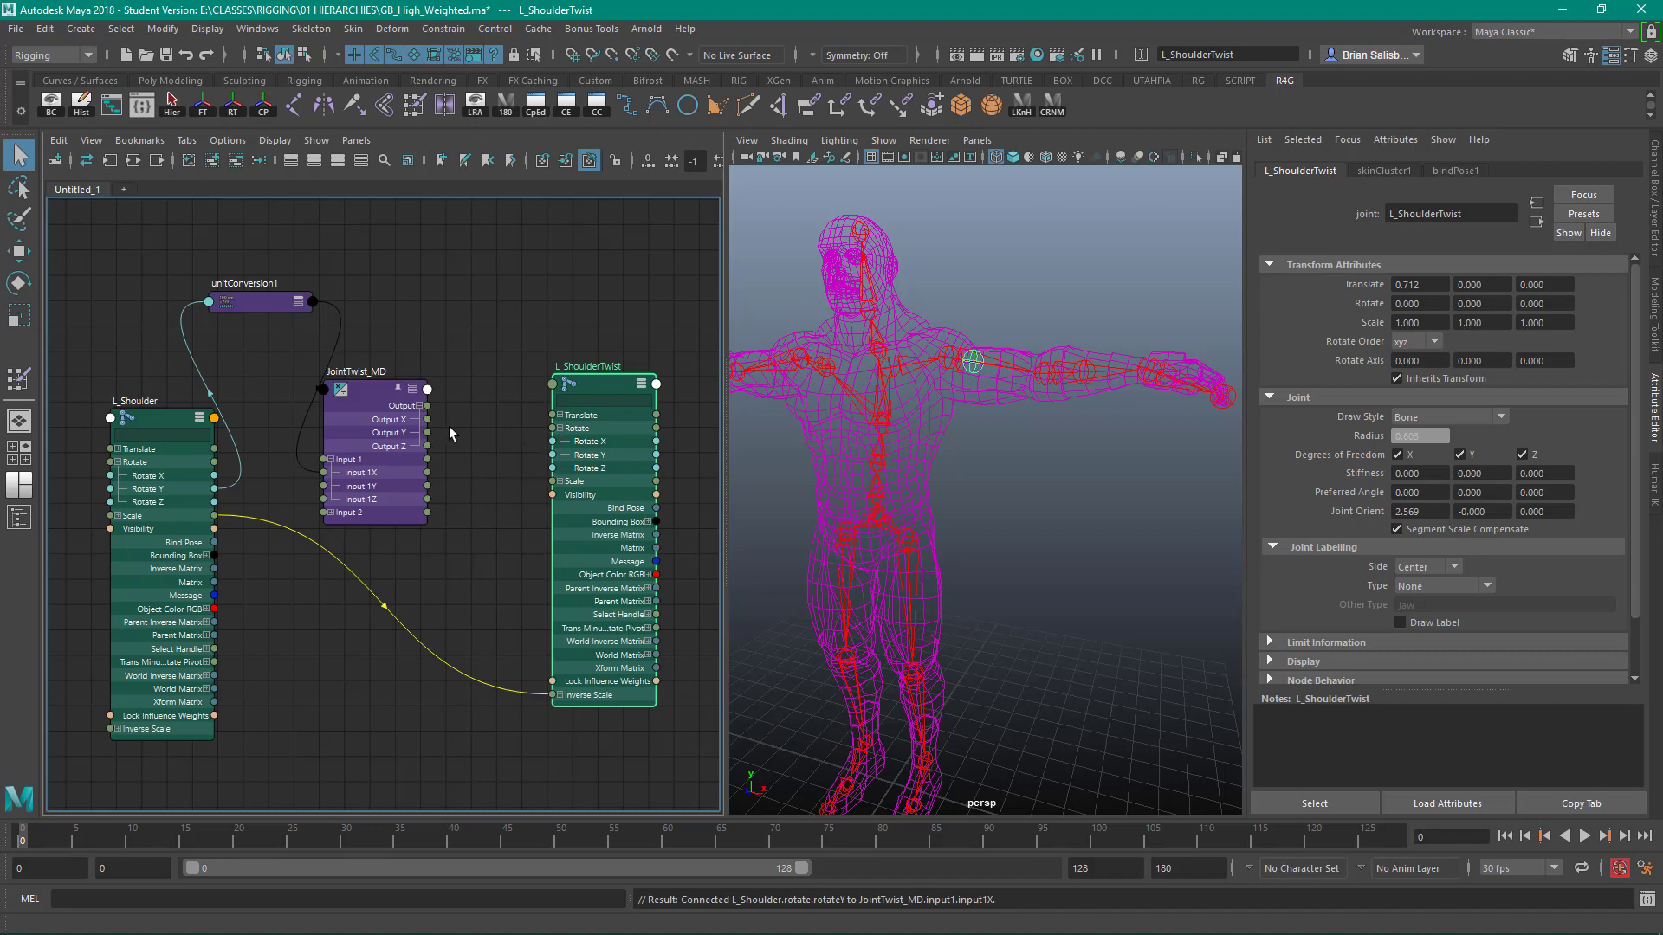
{"action": "left_click_drag", "start_coordinate": [430, 421], "coordinate": [574, 579]}
{"action": "scroll", "coordinate": [571, 541], "scroll_direction": "down", "scroll_amount": 5}
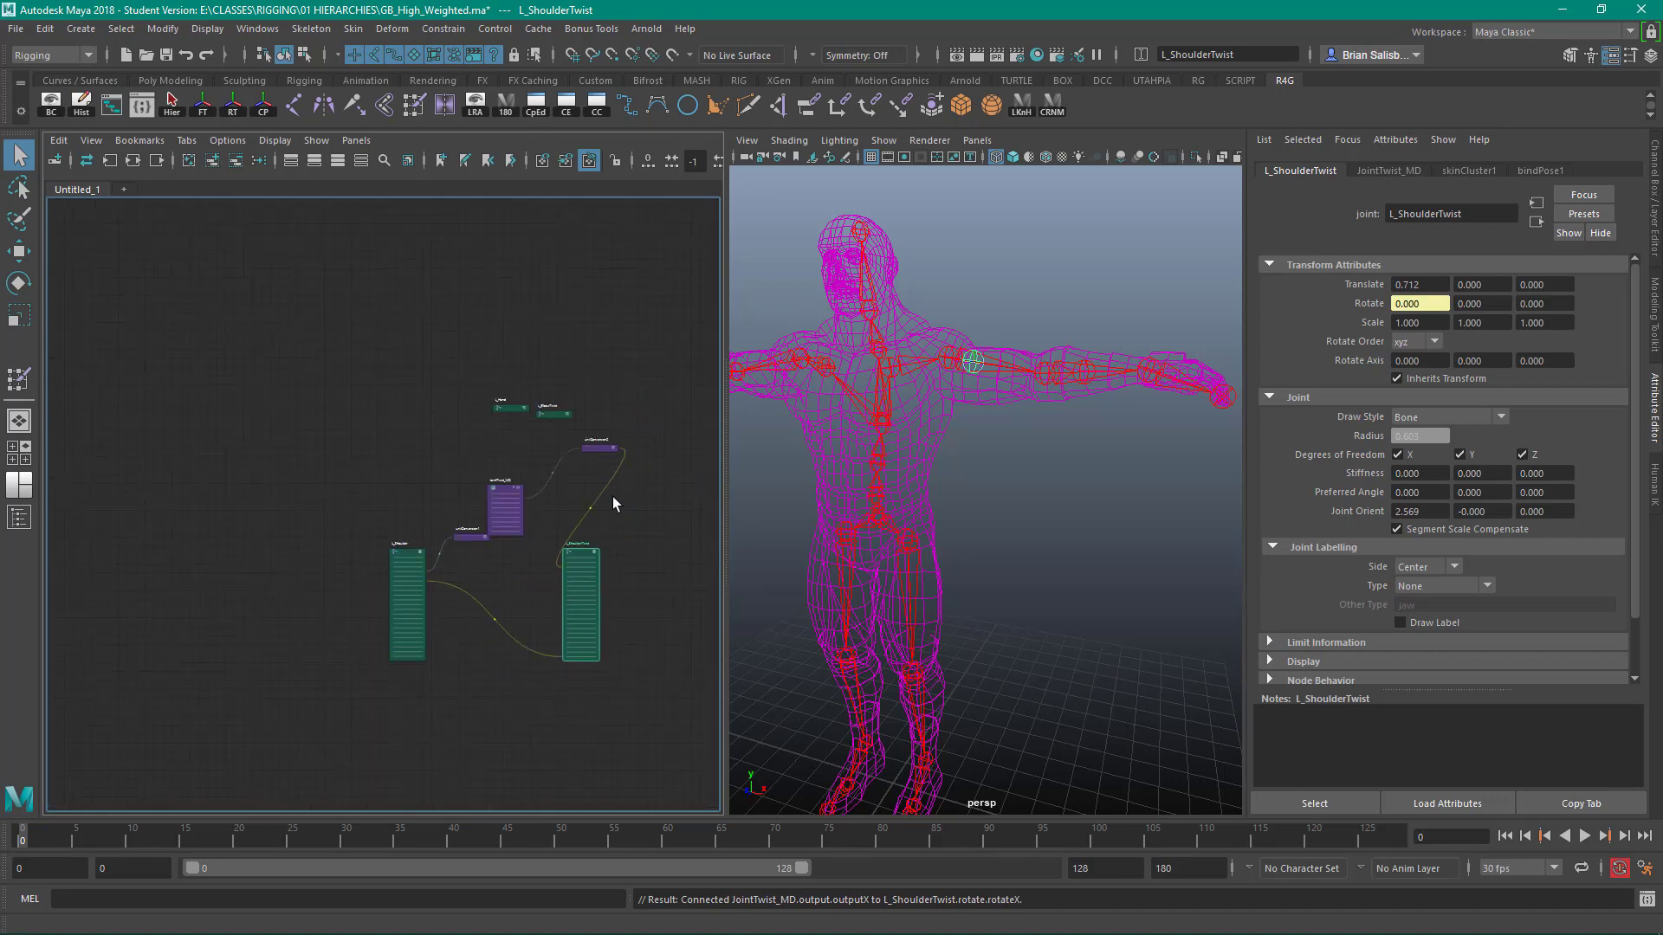
Place both unitConversion nodes above JointTwist_MD, zoom in, and select JointTwist_MD.
{"action": "left_click_drag", "start_coordinate": [600, 450], "coordinate": [533, 465]}
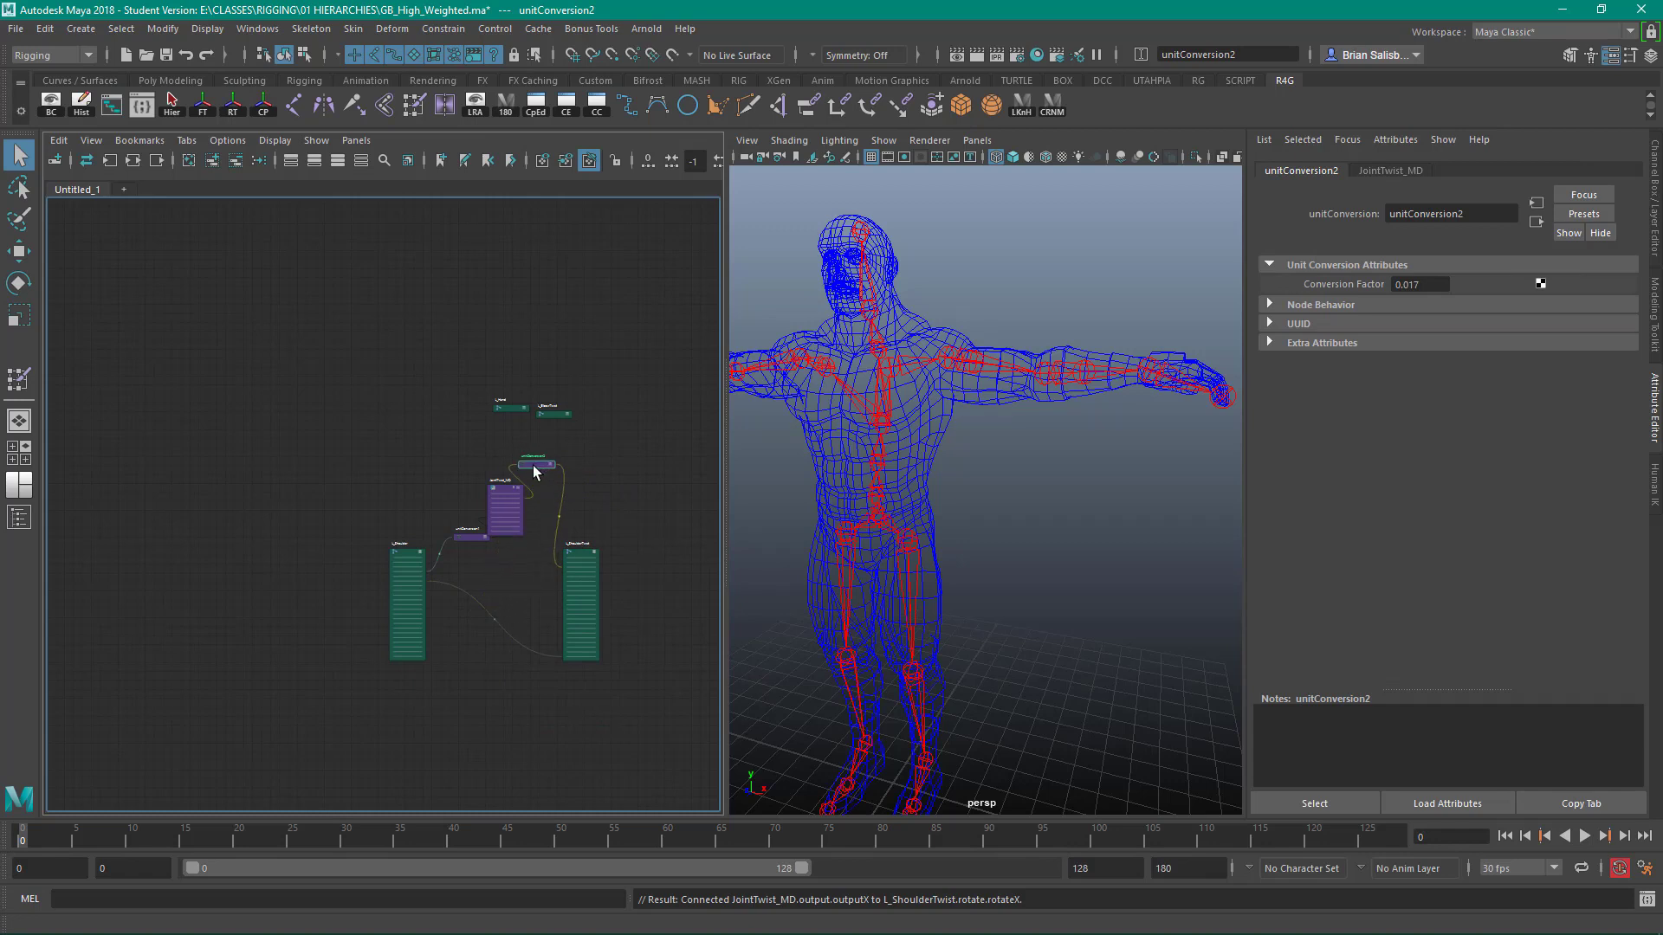
{"action": "left_click_drag", "start_coordinate": [465, 535], "coordinate": [464, 474]}
{"action": "left_click_drag", "start_coordinate": [585, 563], "coordinate": [573, 577]}
{"action": "left_click", "coordinate": [414, 563]}
{"action": "left_click_drag", "start_coordinate": [412, 563], "coordinate": [457, 502]}
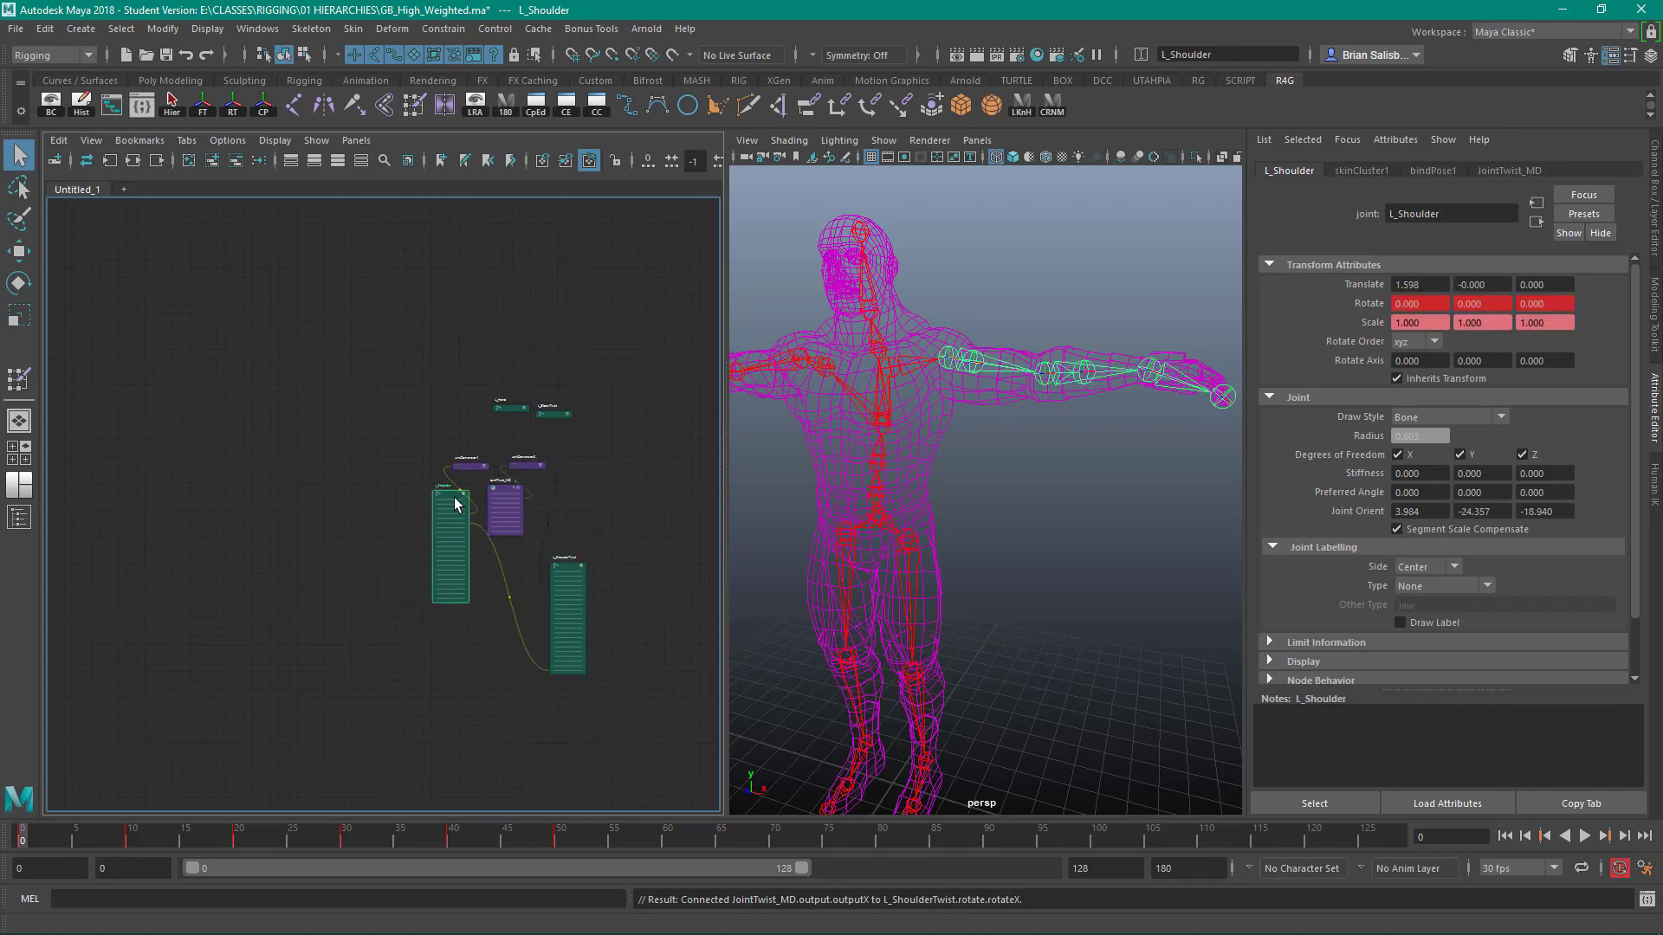
{"action": "left_click_drag", "start_coordinate": [561, 550], "coordinate": [554, 506]}
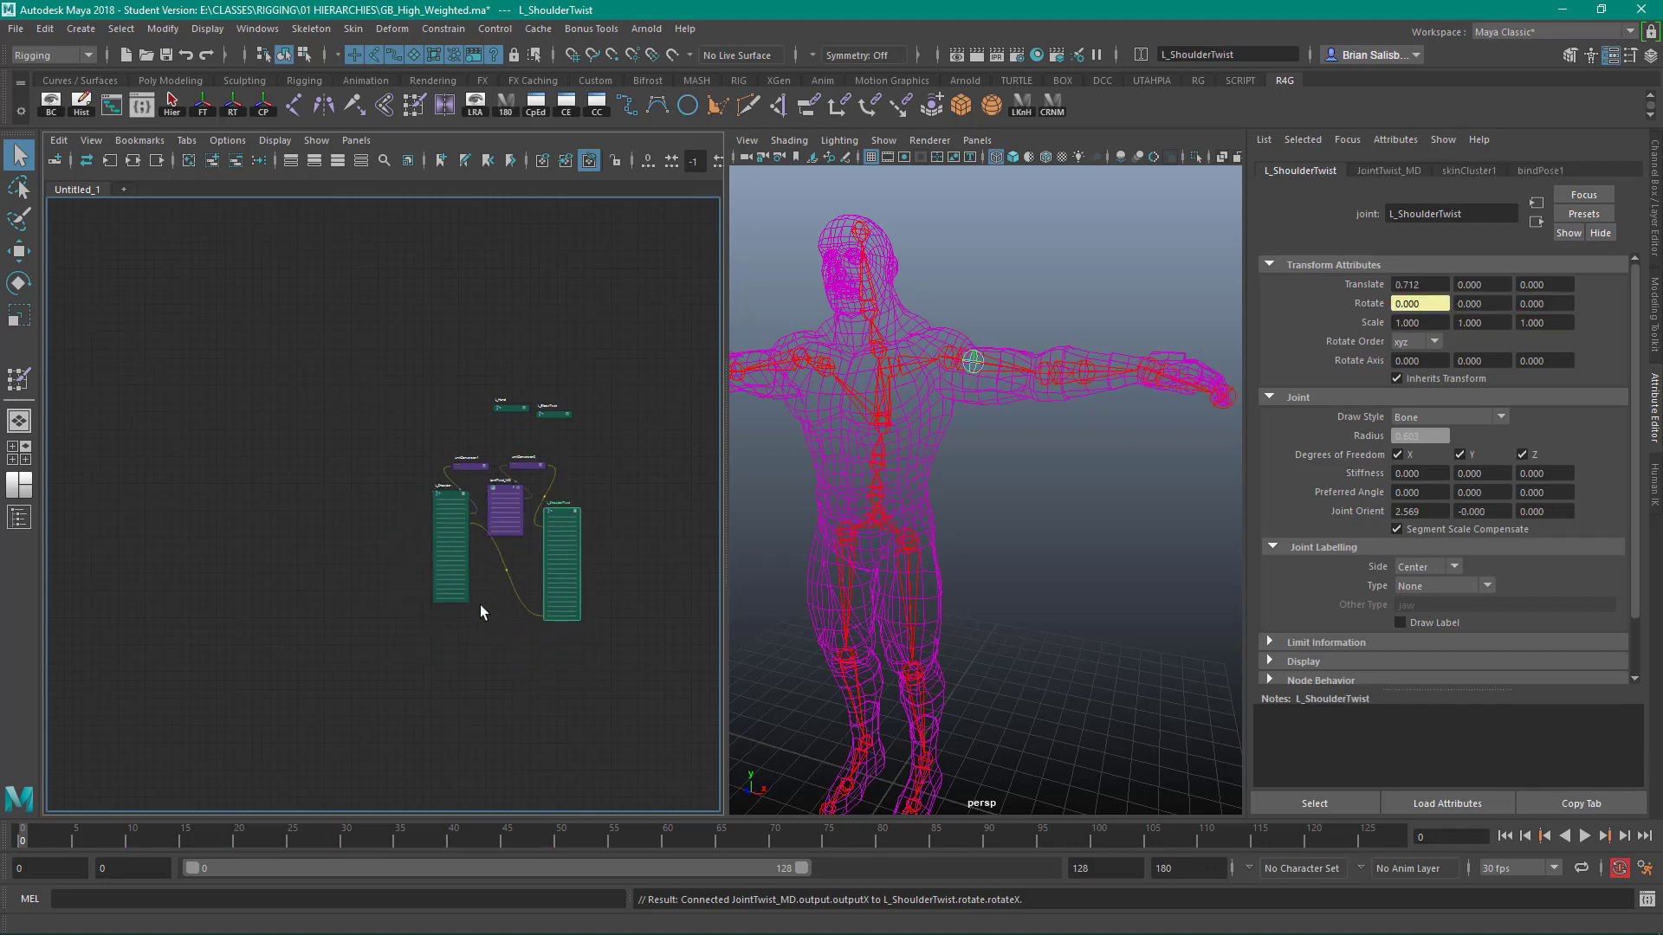
{"action": "middle_click_drag", "start_coordinate": [480, 605], "coordinate": [388, 604], "text": "alt"}
{"action": "right_click_drag", "start_coordinate": [388, 604], "coordinate": [651, 499], "text": "alt"}
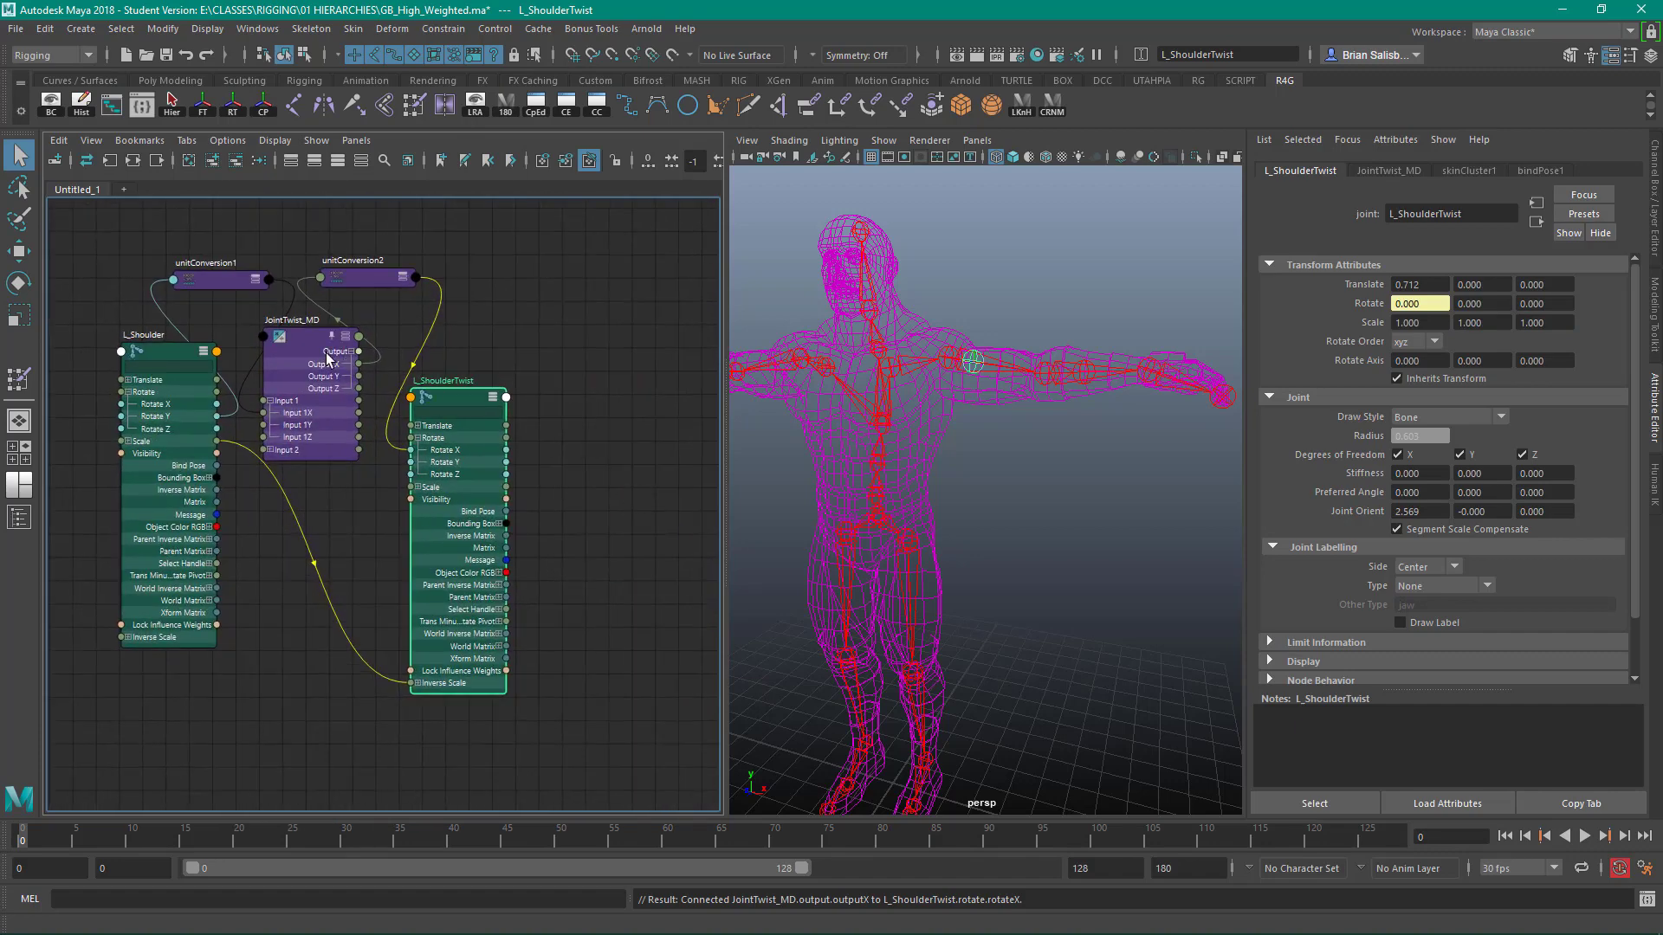
{"action": "left_click", "coordinate": [308, 345]}
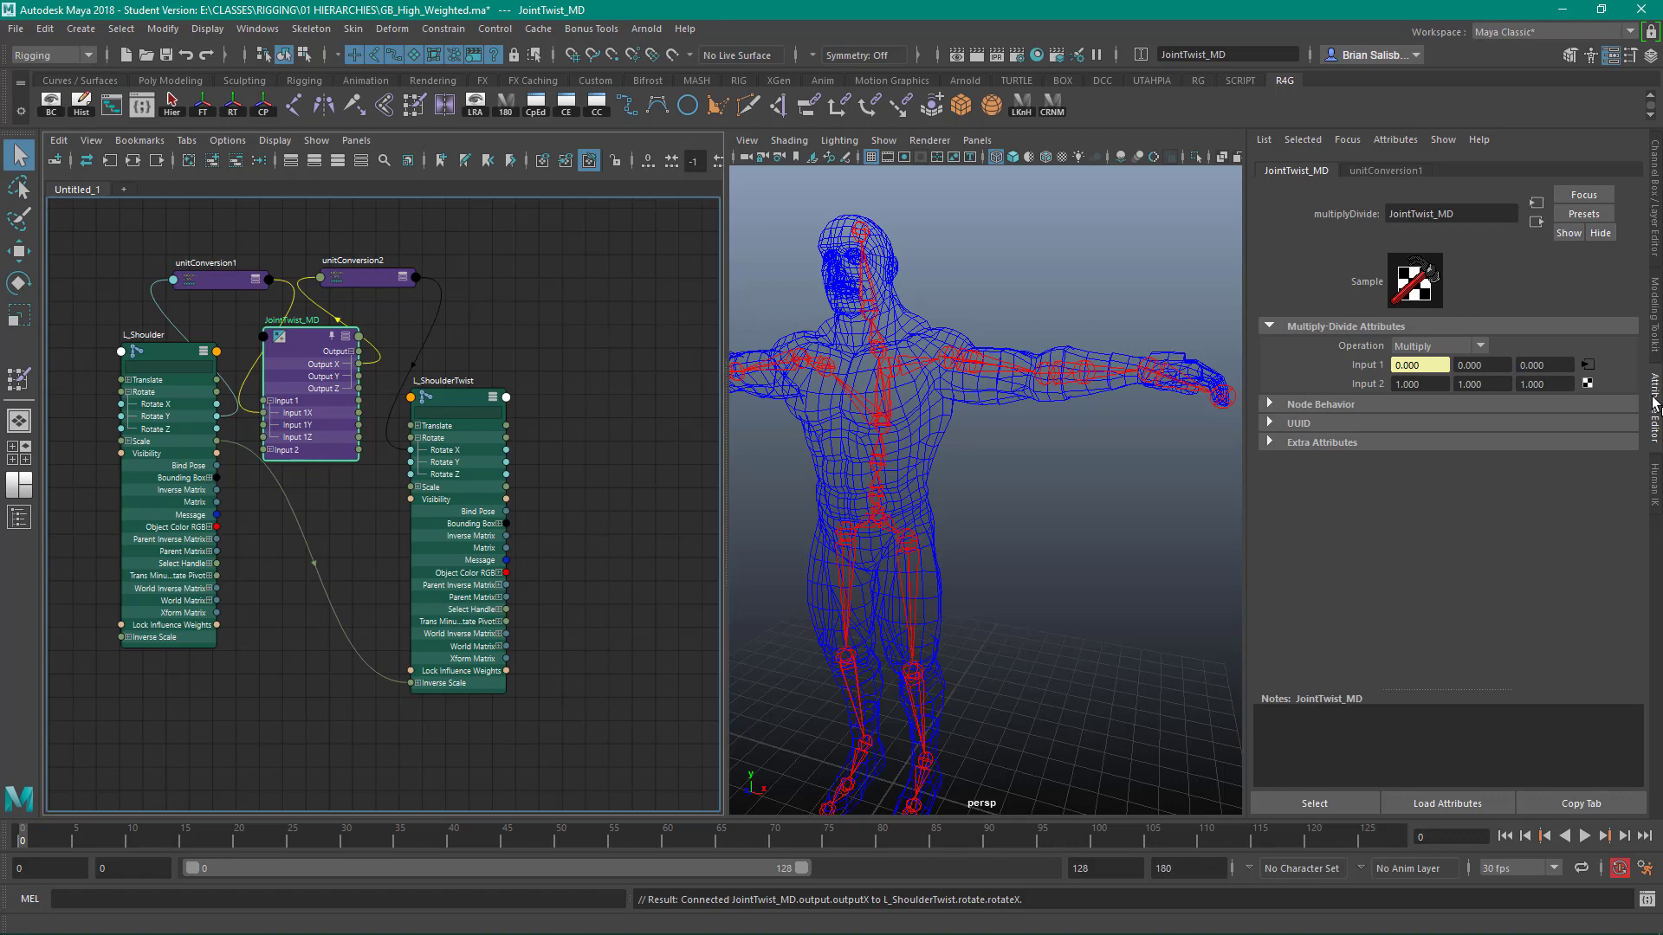
Change JointTwist_MD's Input 2 X from 1.000 to 0.25 in the Attribute Editor.
{"action": "left_click", "coordinate": [1609, 57]}
{"action": "left_click", "coordinate": [1609, 57]}
{"action": "left_click_drag", "start_coordinate": [308, 334], "coordinate": [316, 338]}
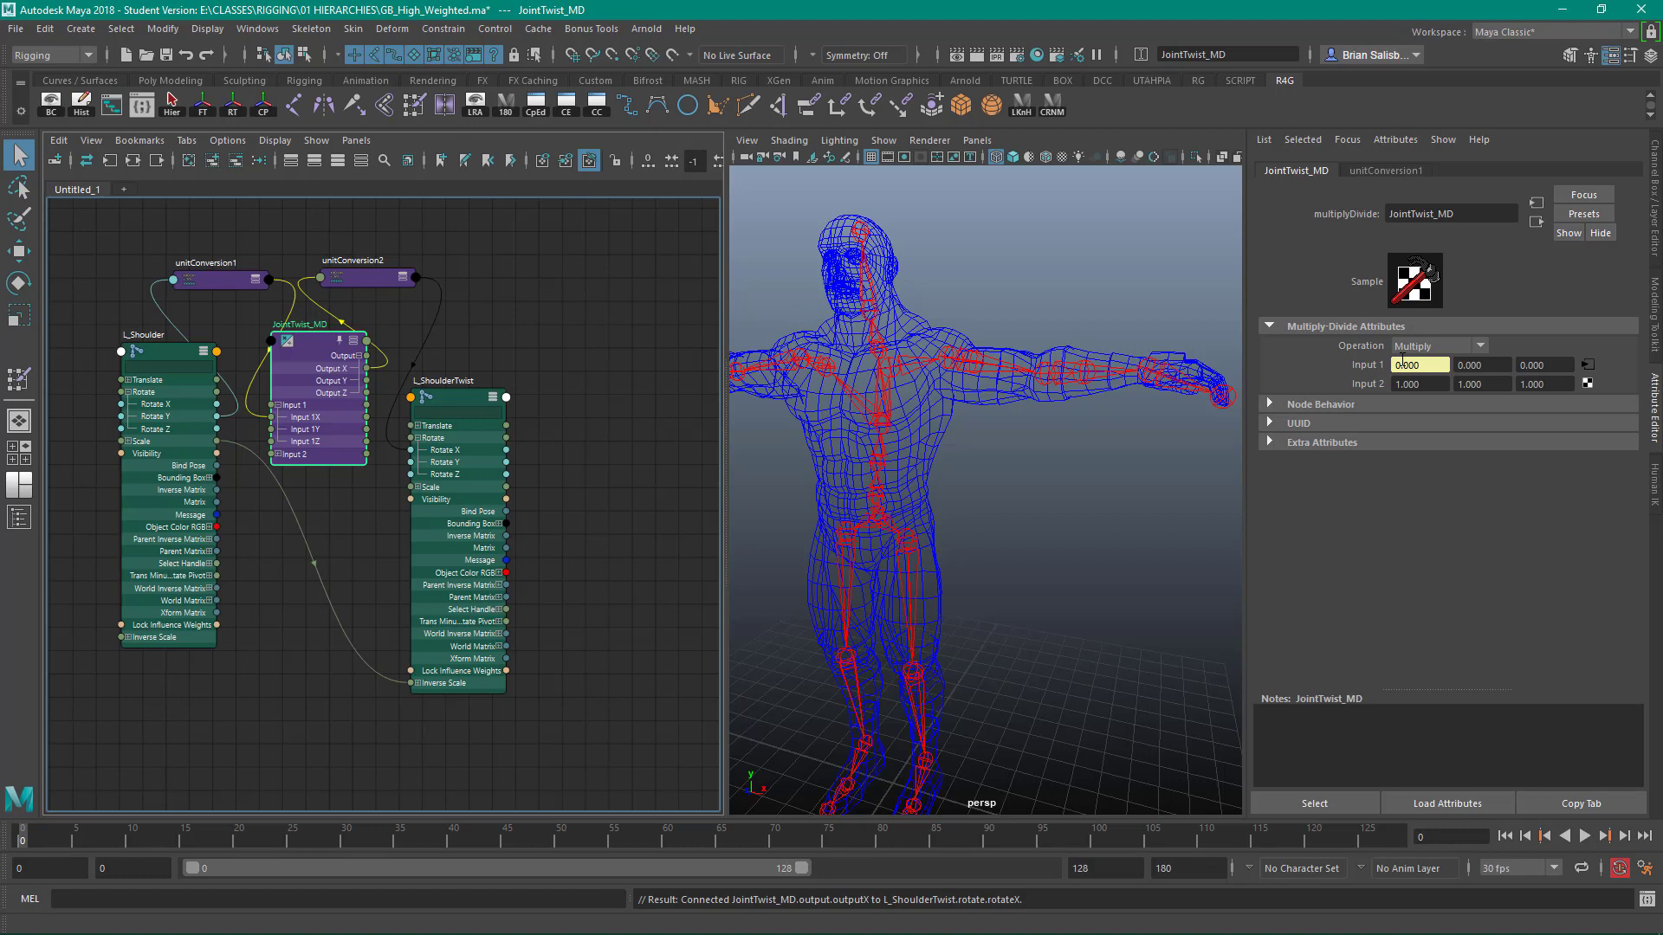
{"action": "double_click", "coordinate": [1407, 384]}
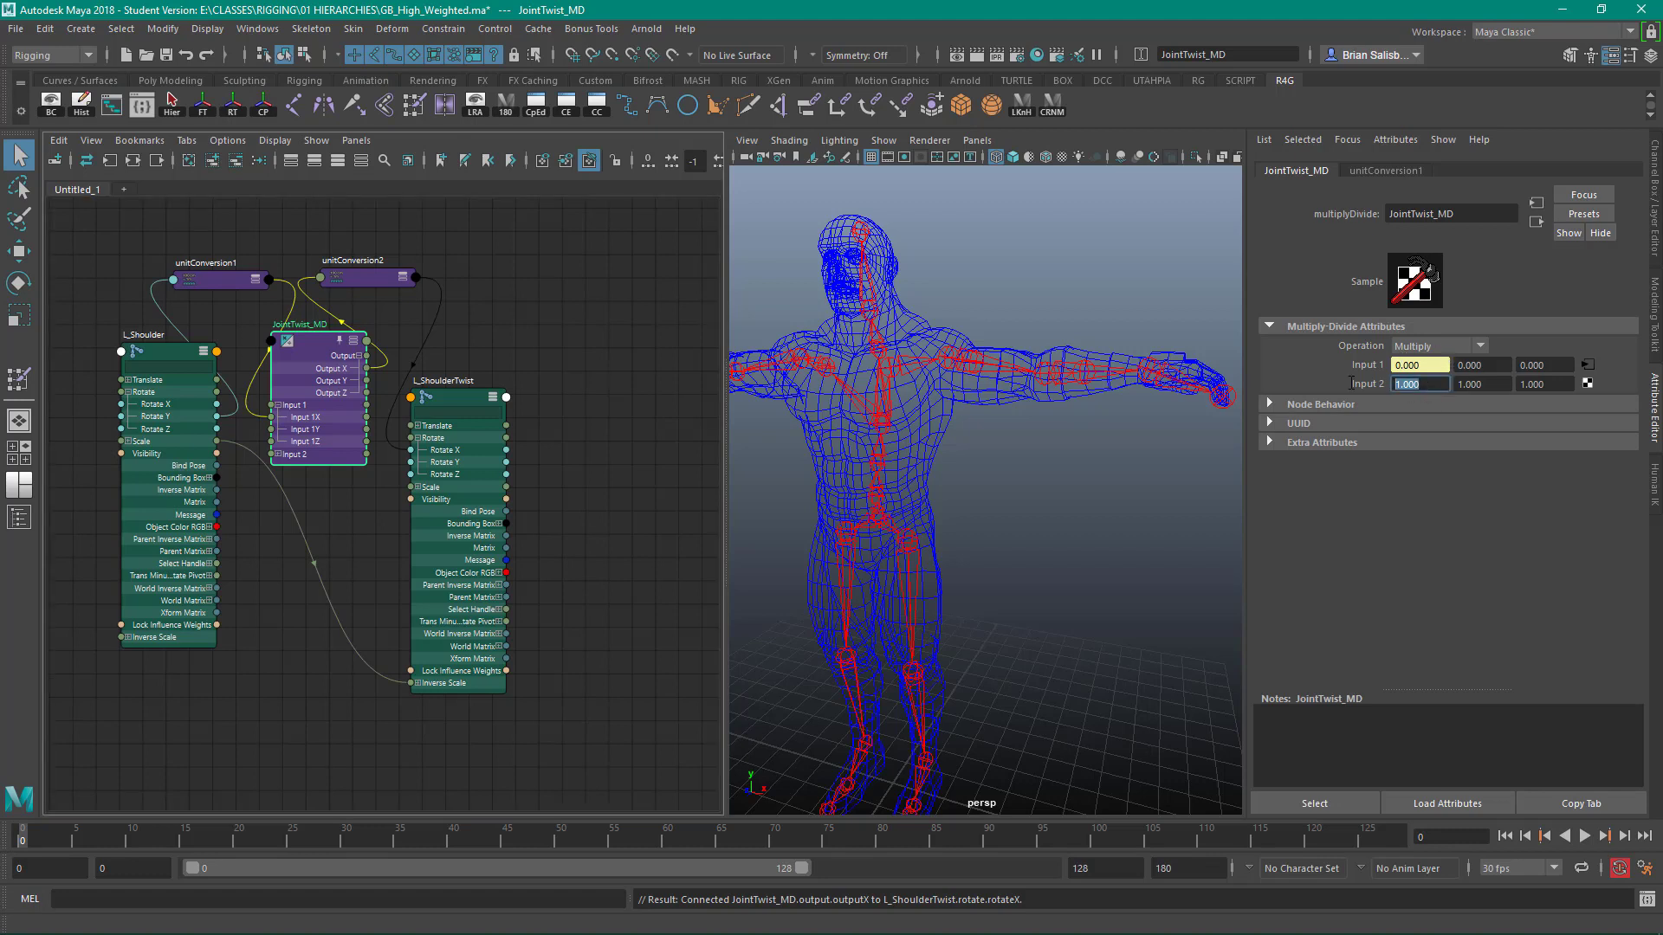
{"action": "type", "text": ".25"}
{"action": "key", "text": "Return"}
{"action": "left_click", "coordinate": [1043, 270]}
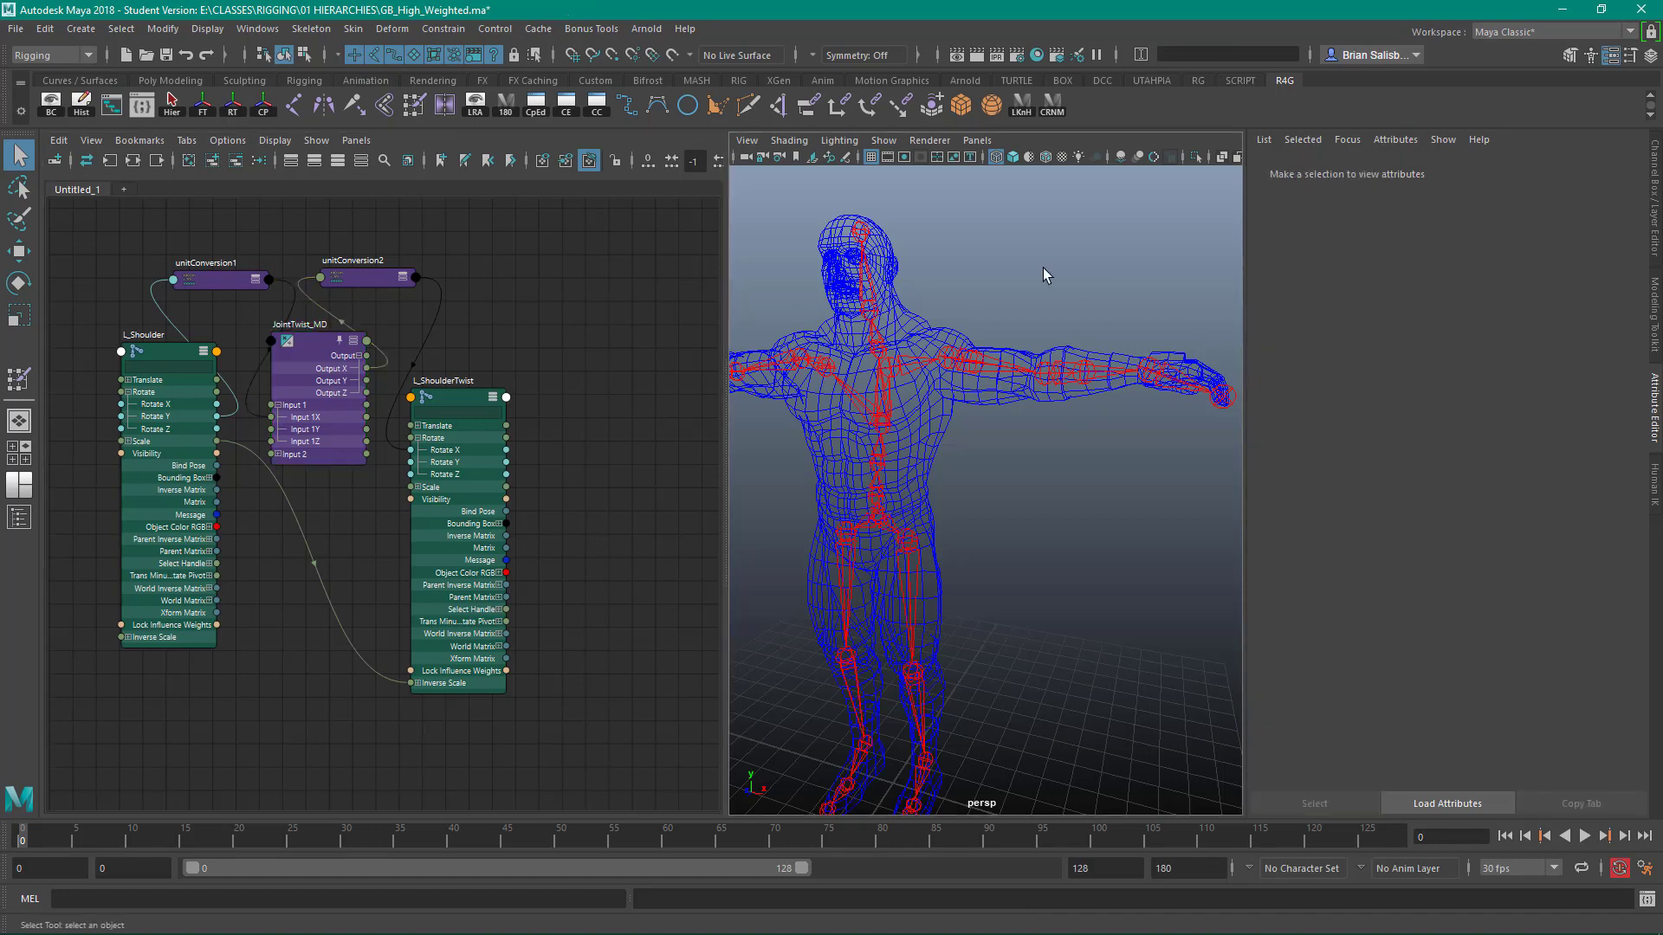
Rotate L_Shoulder to 26.632 in X, then pickwalk to L_ShoulderTwist and back.
{"action": "left_click_drag", "start_coordinate": [449, 402], "coordinate": [477, 397]}
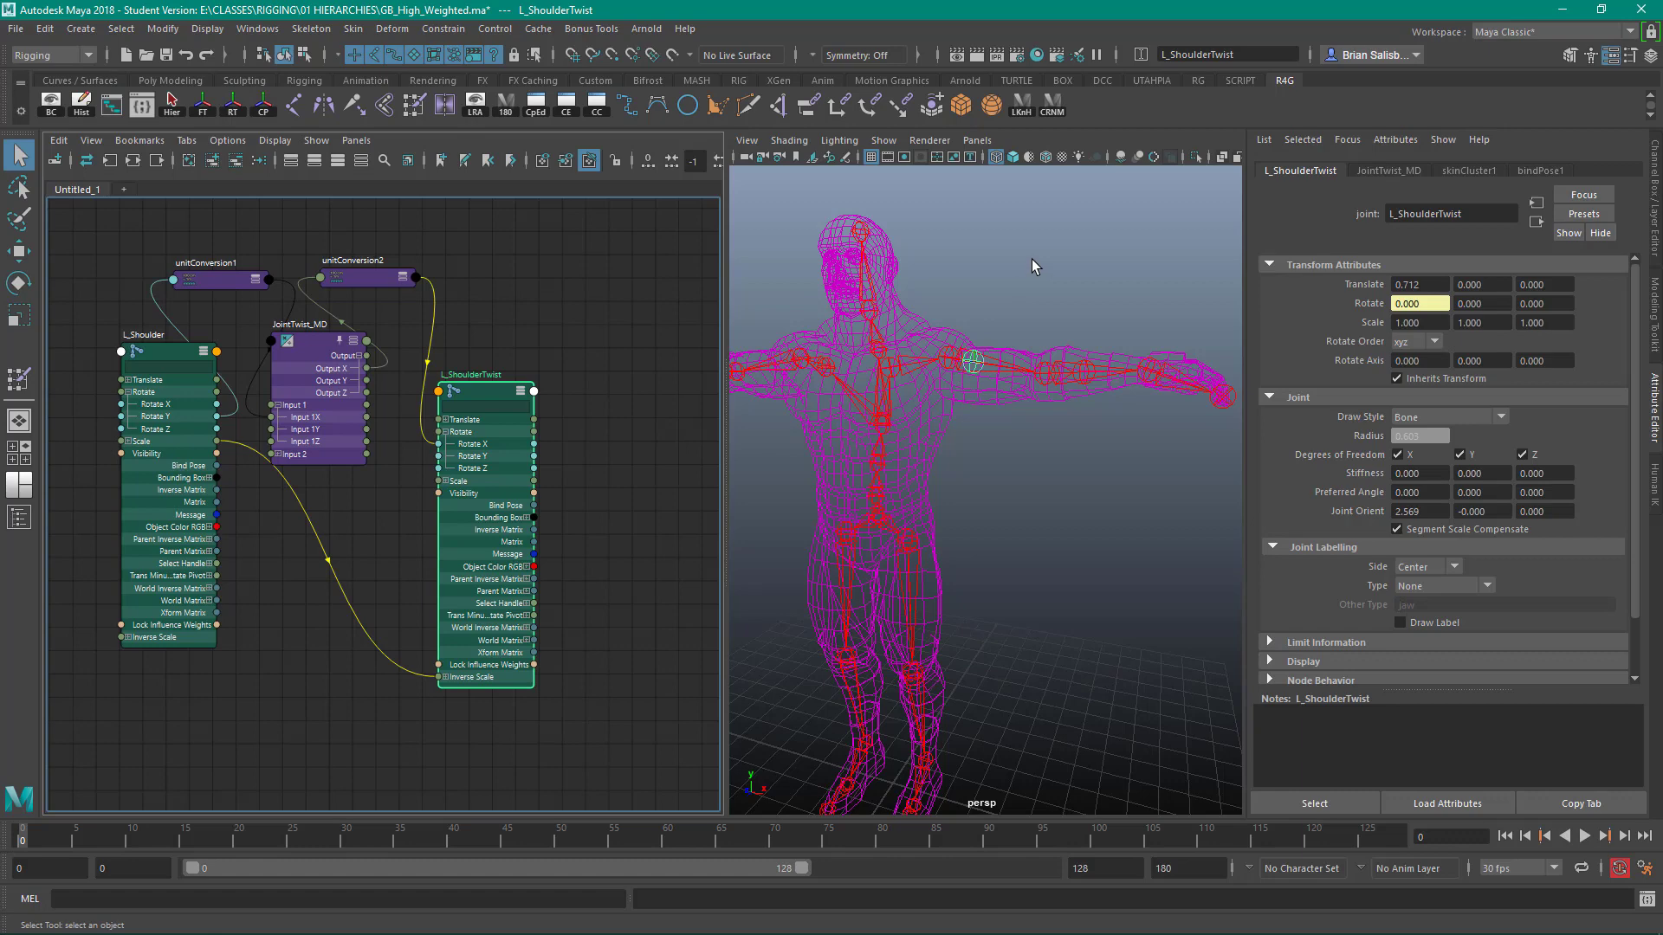
{"action": "key", "text": "ctrl+a"}
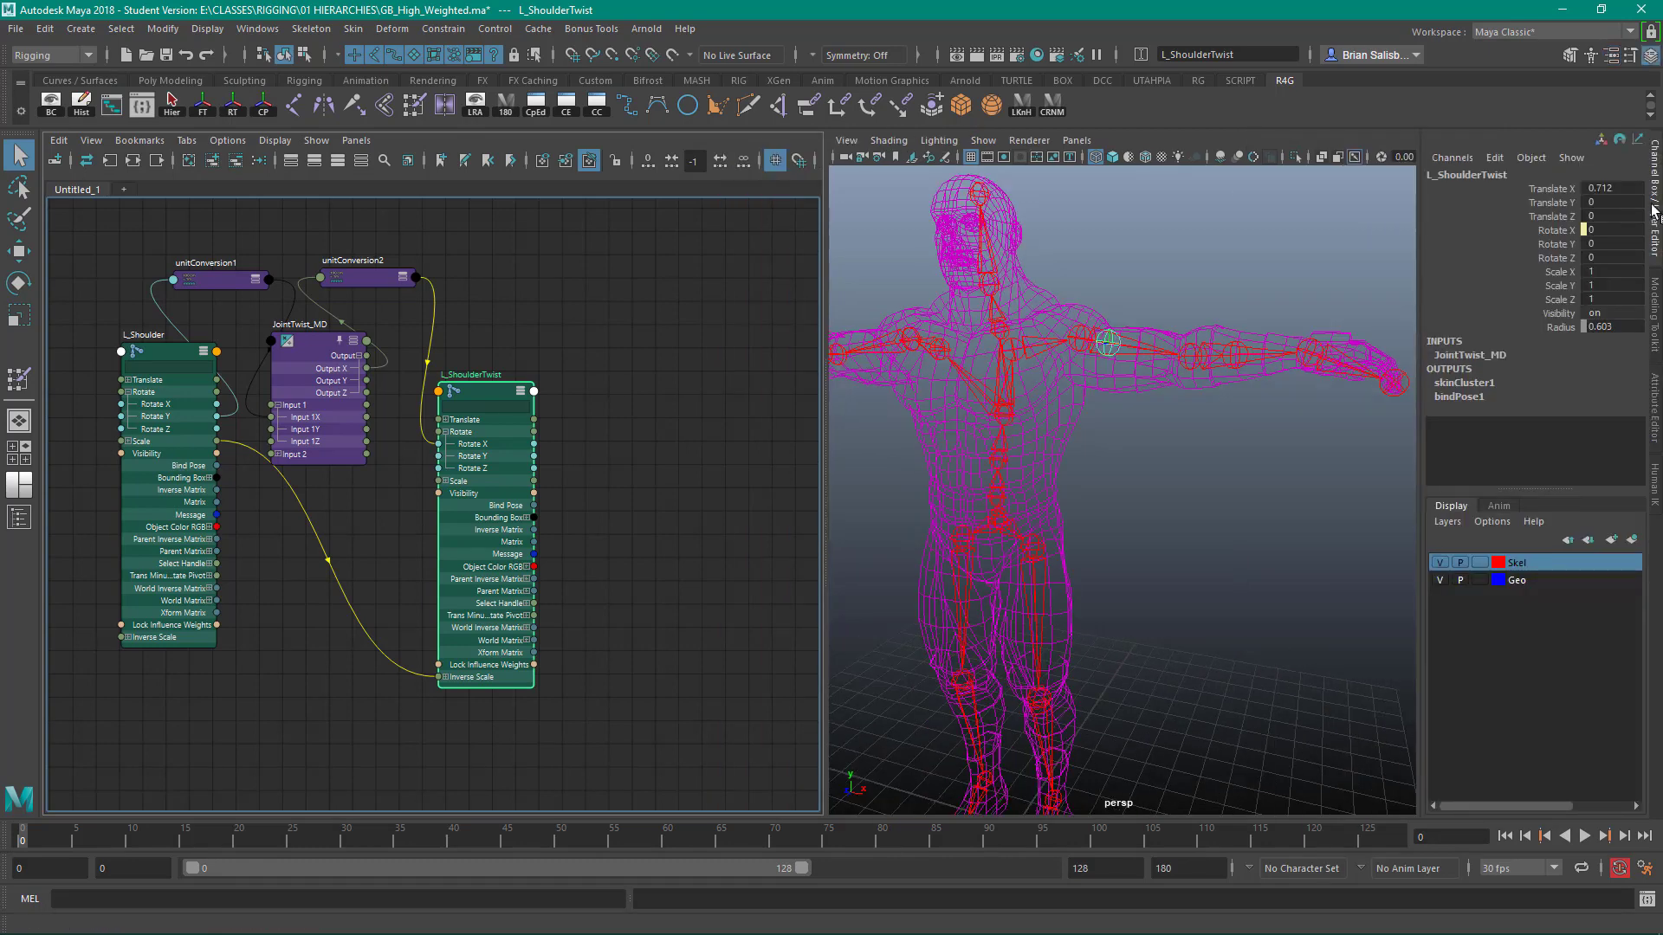
{"action": "left_click", "coordinate": [1163, 285]}
{"action": "scroll", "coordinate": [1076, 278], "scroll_direction": "up", "scroll_amount": 5}
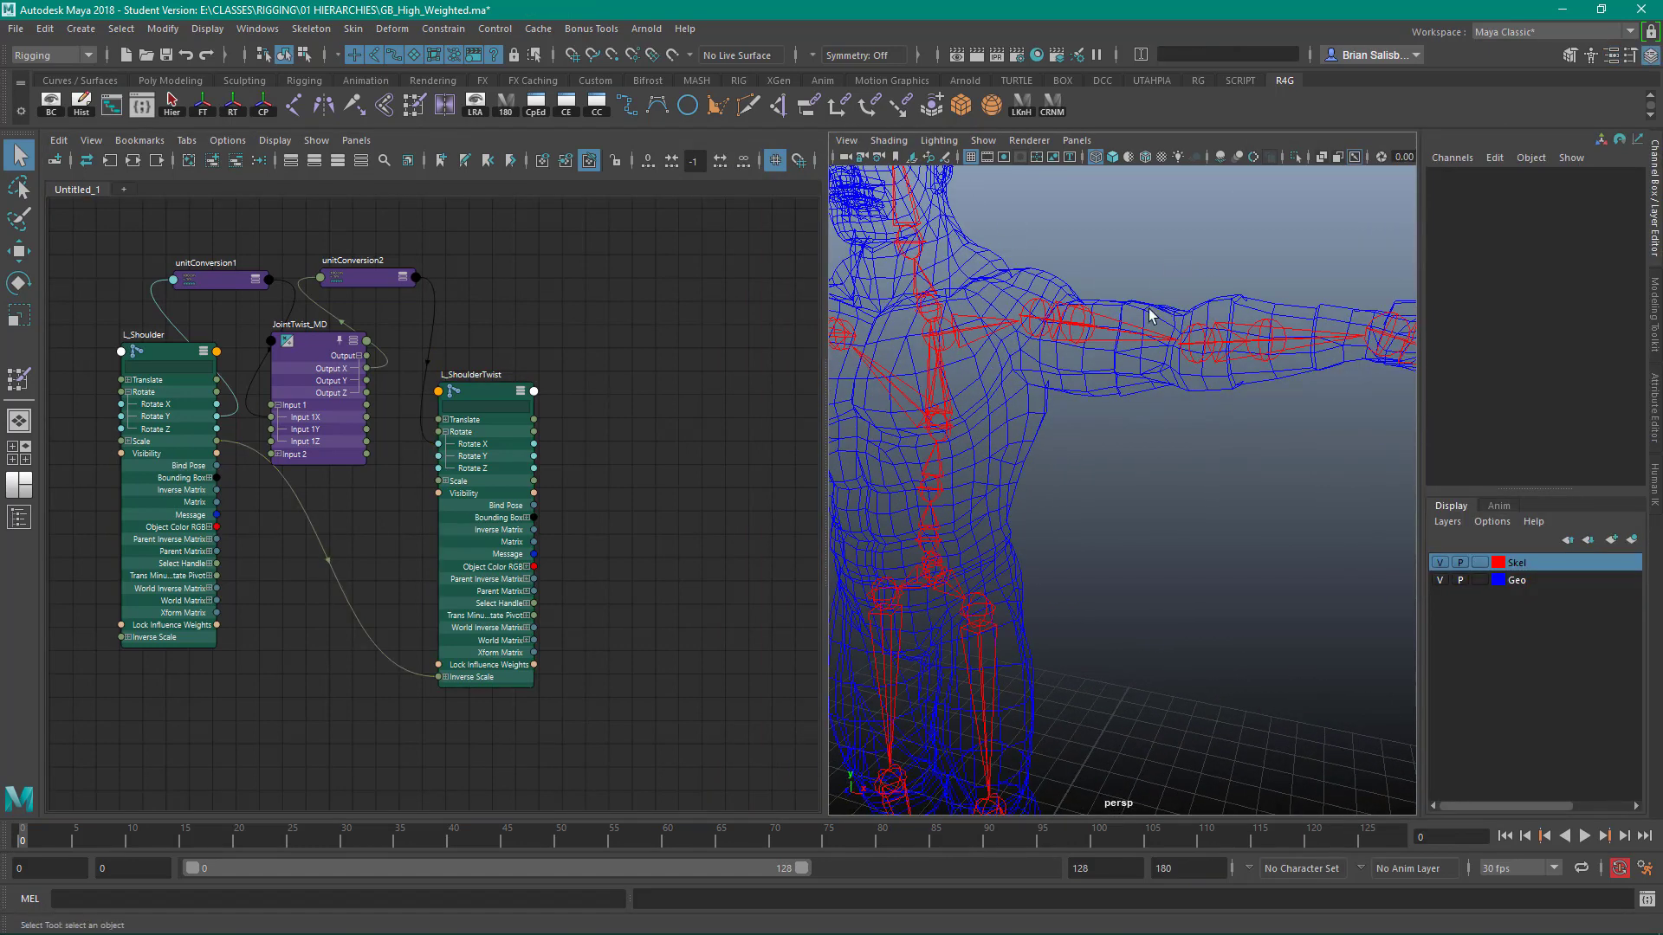
{"action": "left_click", "coordinate": [1040, 324]}
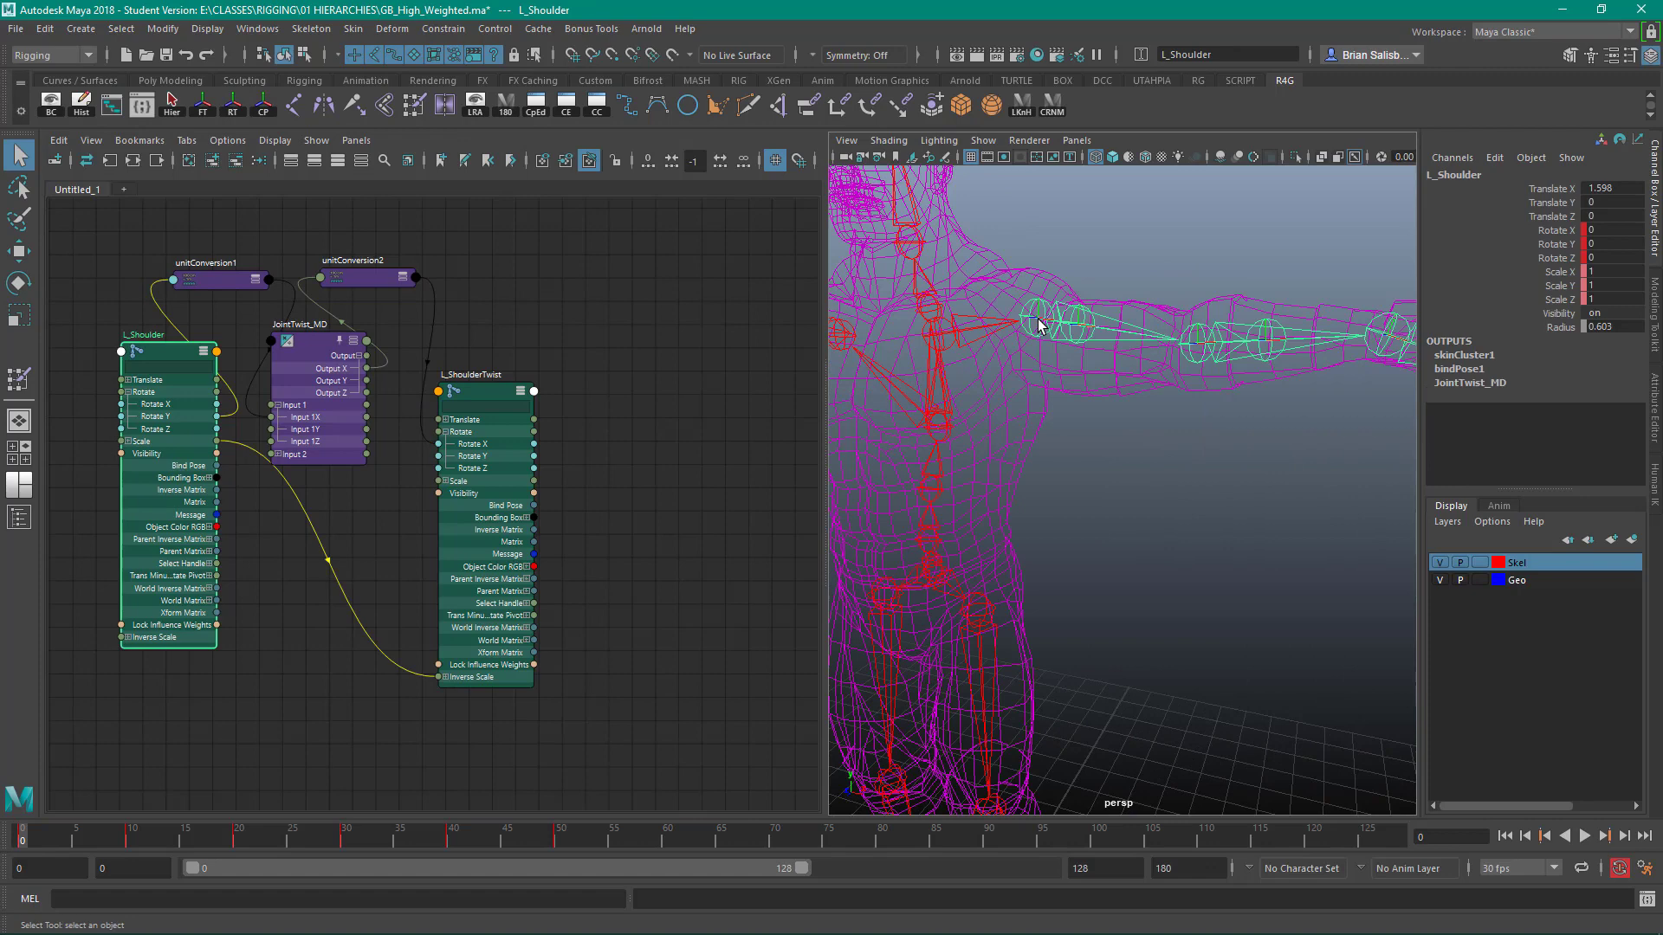
{"action": "key", "text": "e"}
{"action": "mouse_move", "coordinate": [1023, 254]}
{"action": "left_mouse_down"}
{"action": "mouse_move", "coordinate": [1025, 324]}
{"action": "mouse_move", "coordinate": [1024, 251]}
{"action": "mouse_move", "coordinate": [1026, 301]}
{"action": "mouse_move", "coordinate": [1021, 268]}
{"action": "left_mouse_up"}
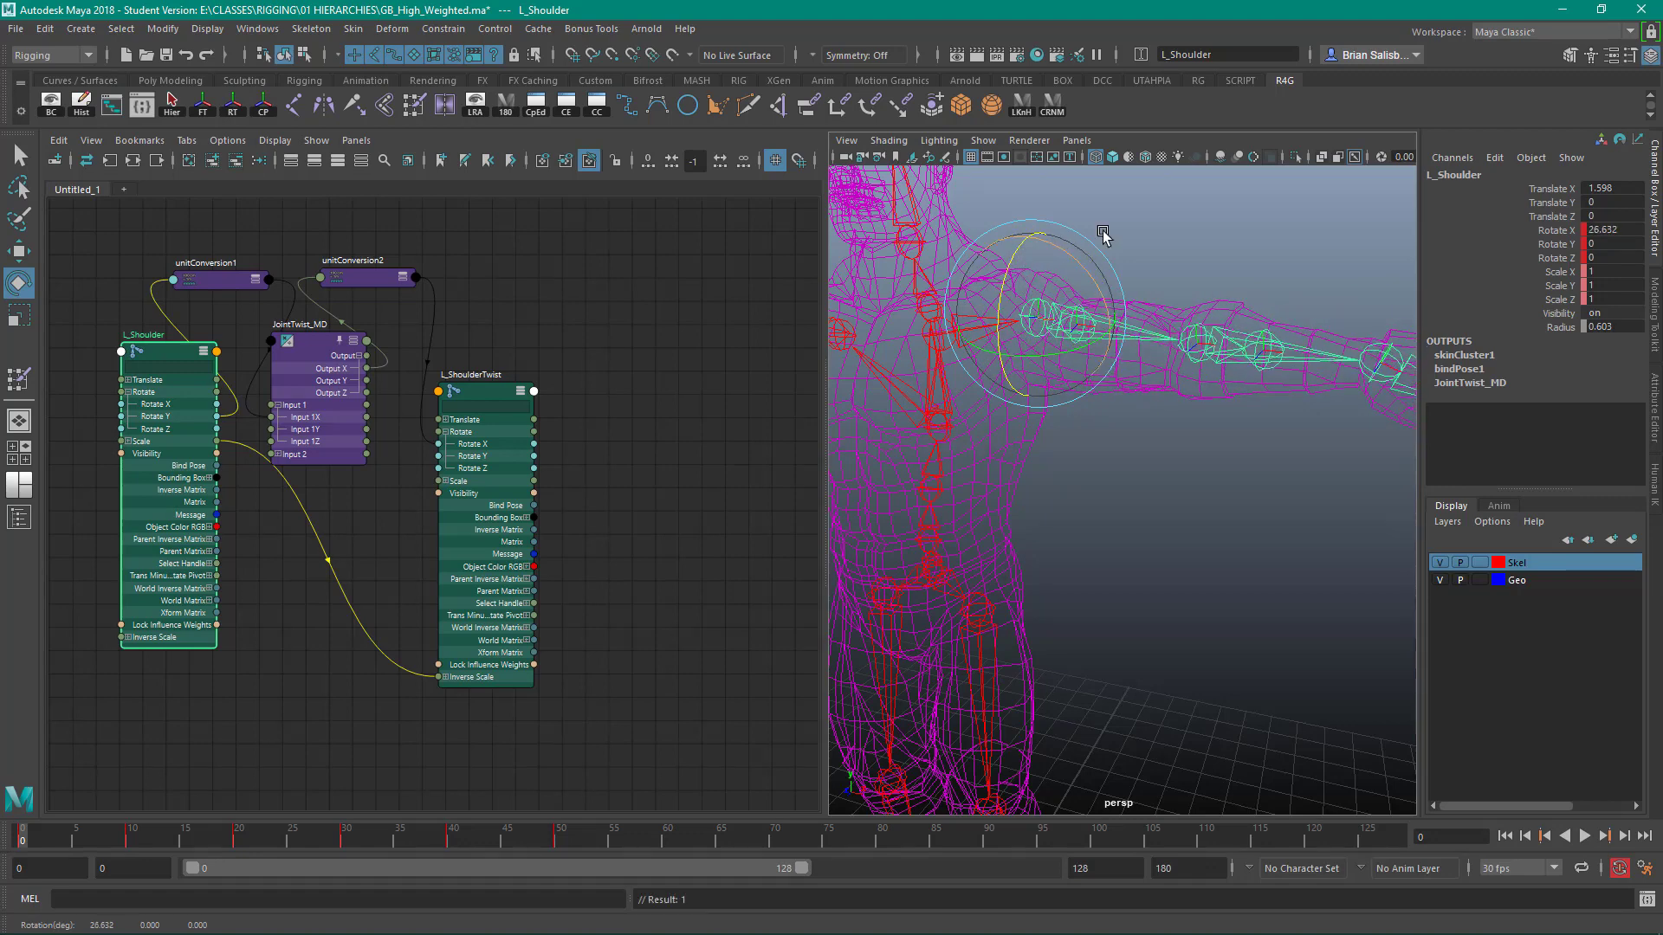
{"action": "key", "text": "Down"}
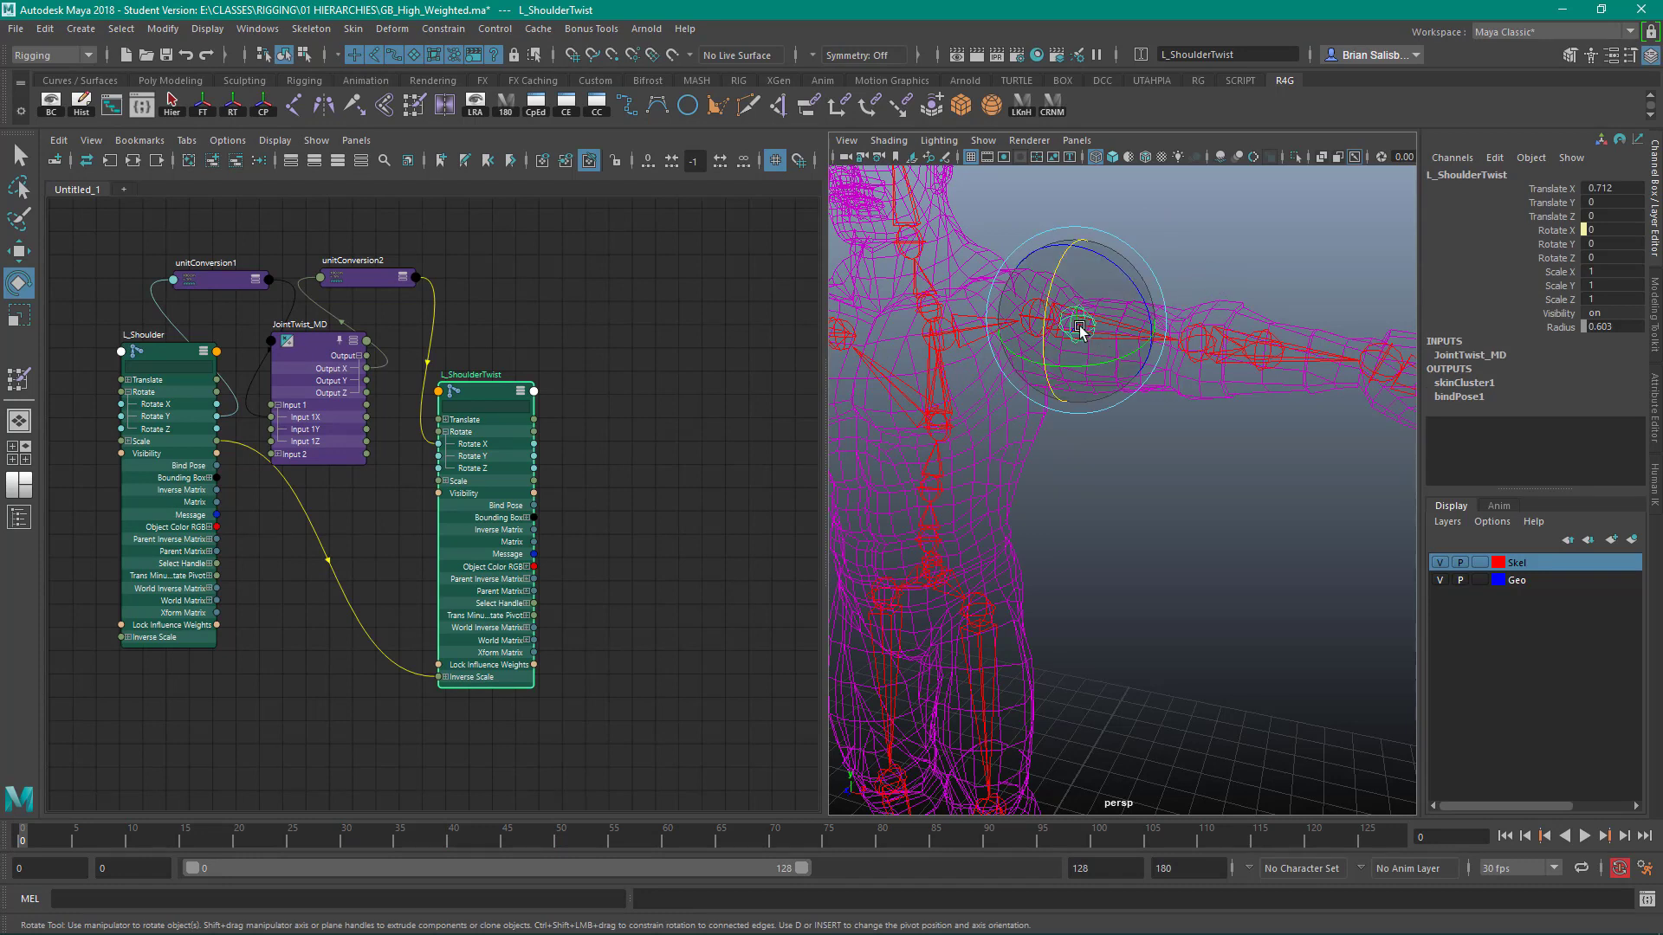
{"action": "key", "text": "Up"}
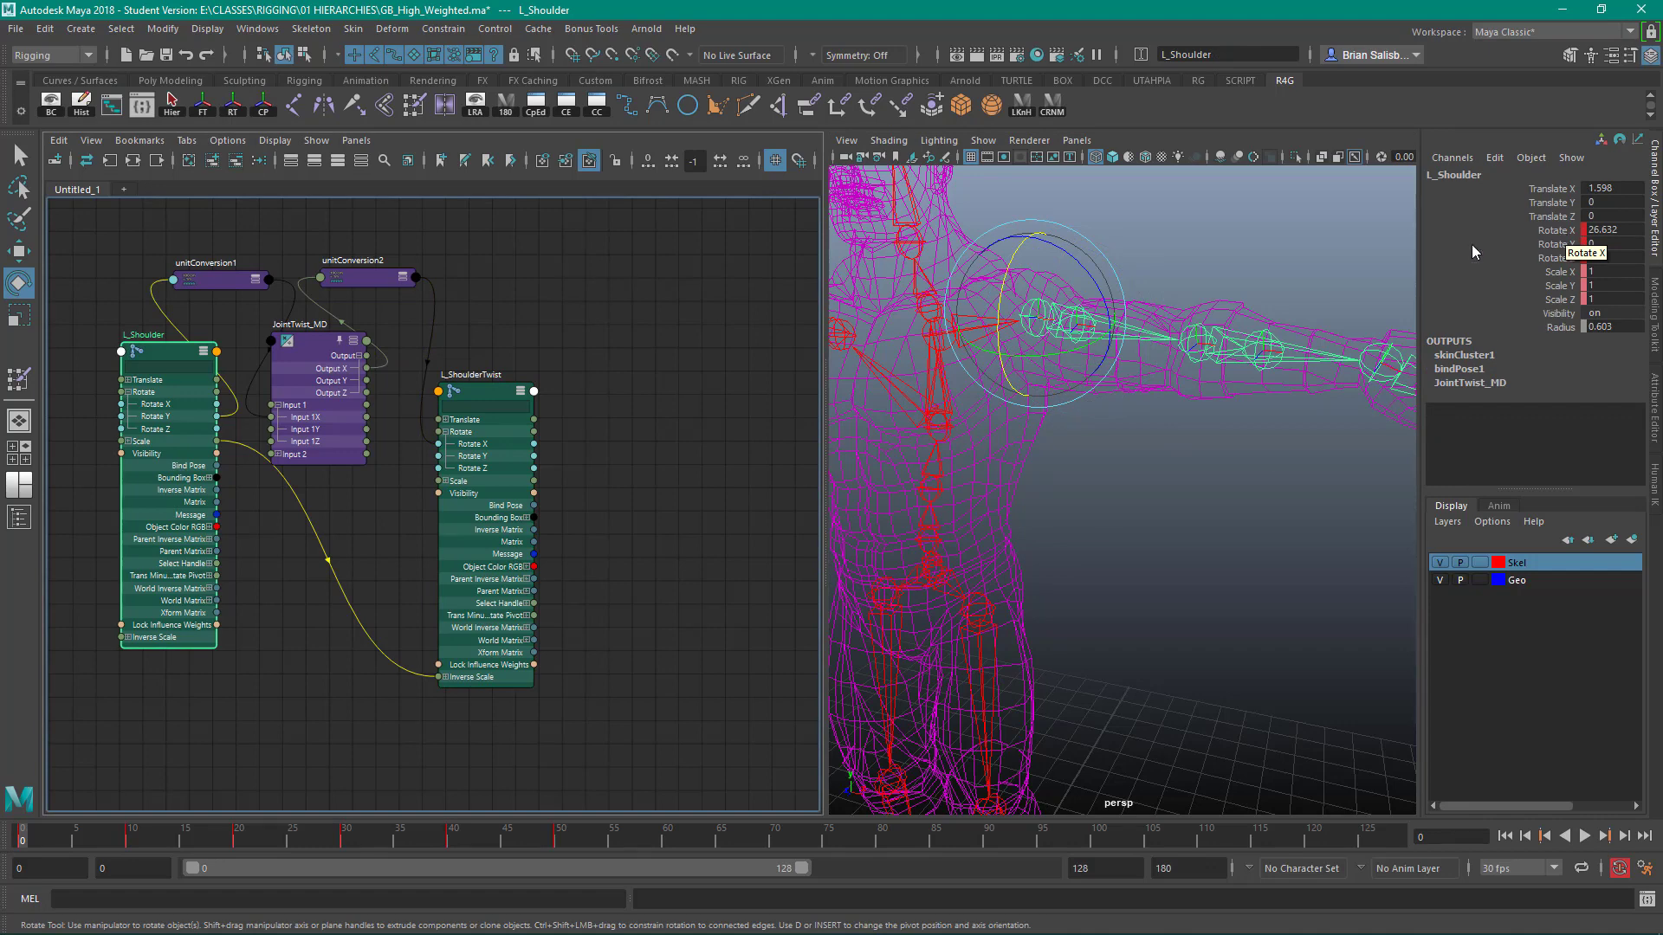
Break the incoming connections on L_Shoulder's Rotate X through Scale Z channels.
{"action": "left_click_drag", "start_coordinate": [1557, 231], "coordinate": [1559, 303]}
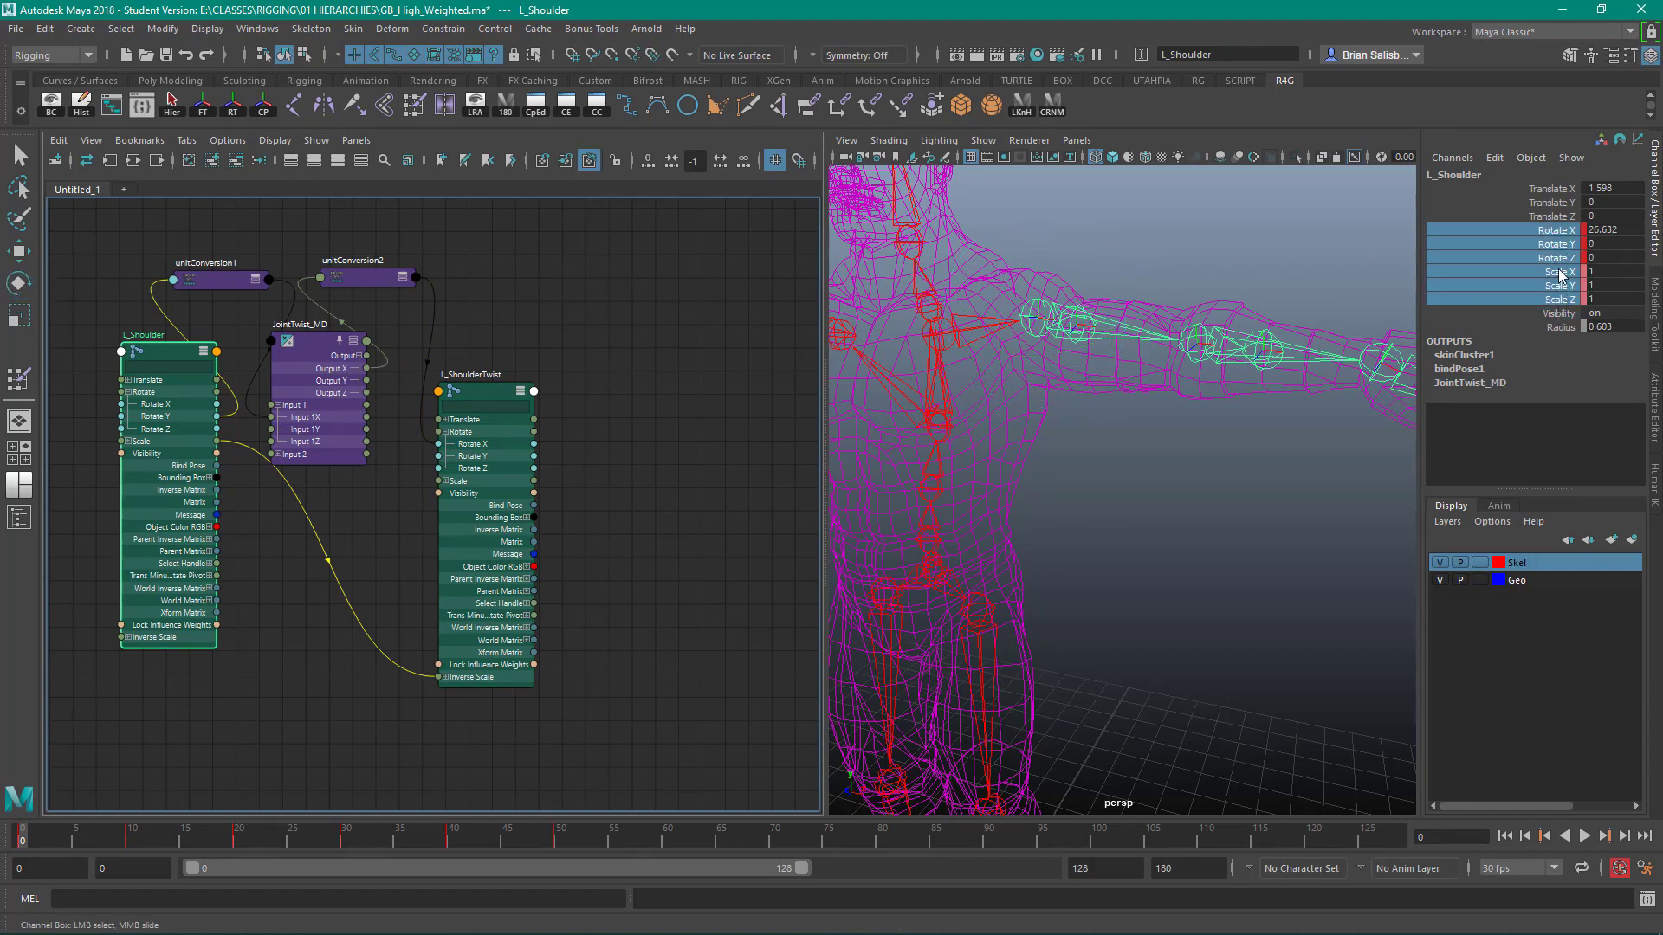
{"action": "right_click", "coordinate": [1560, 273]}
{"action": "left_click", "coordinate": [1524, 600]}
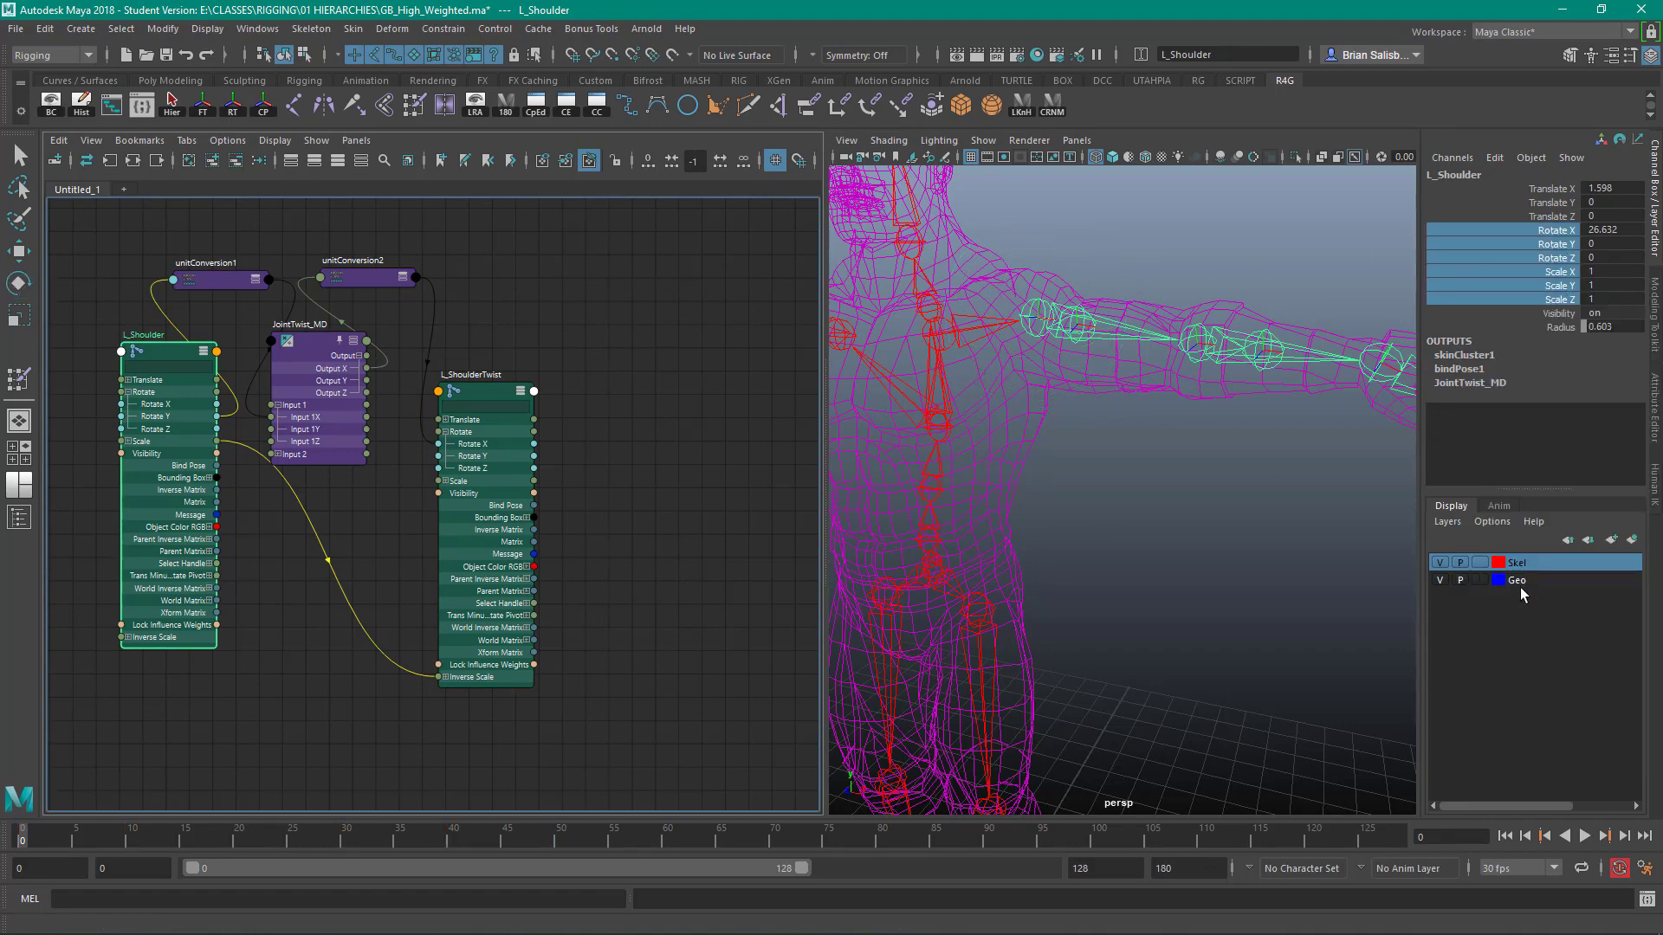
{"action": "left_click", "coordinate": [1167, 247]}
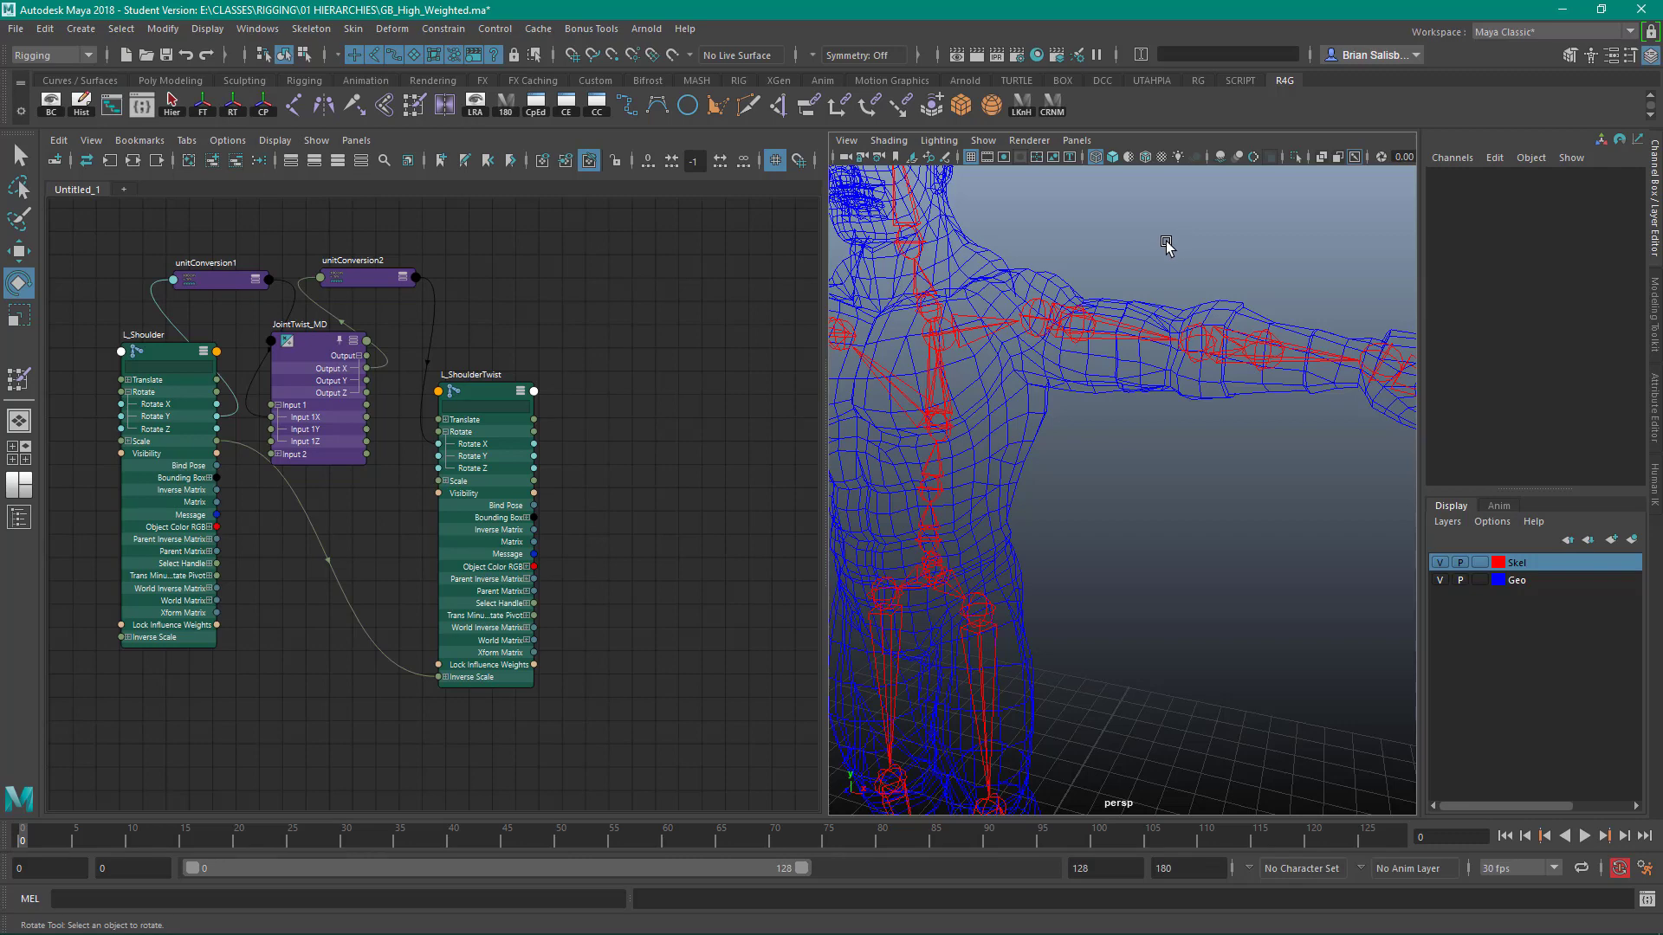
{"action": "left_click", "coordinate": [1030, 313]}
{"action": "left_click", "coordinate": [1093, 316]}
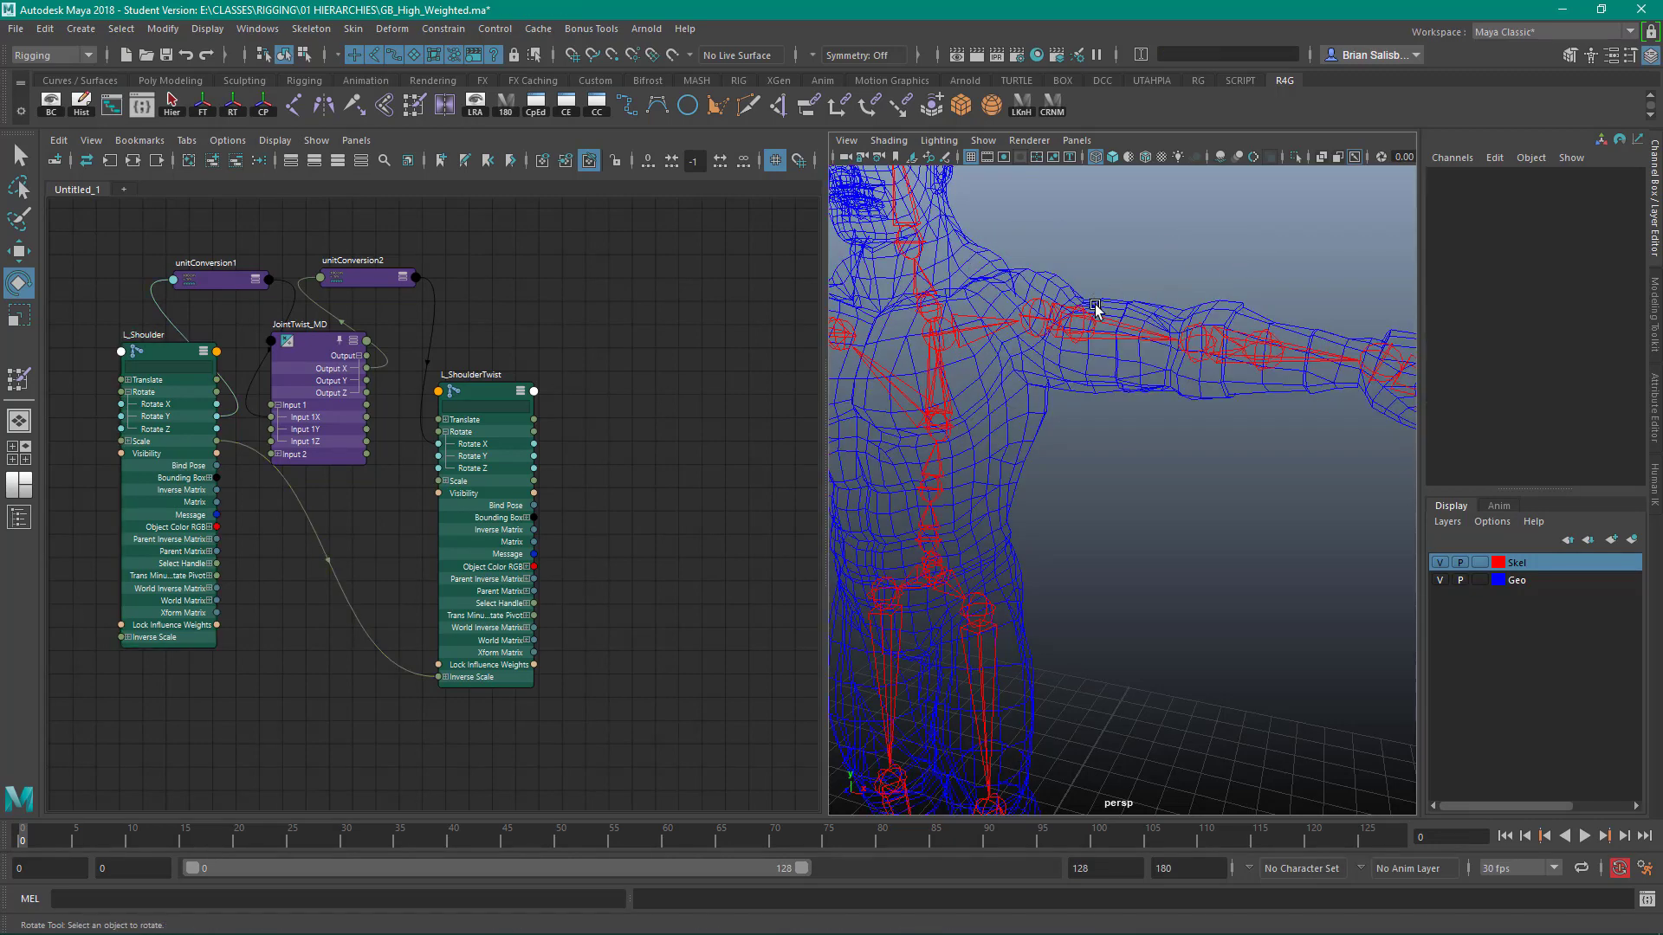
Break the incoming connections on L_Elbow's rotate and scale channels.
{"action": "left_click", "coordinate": [1204, 338]}
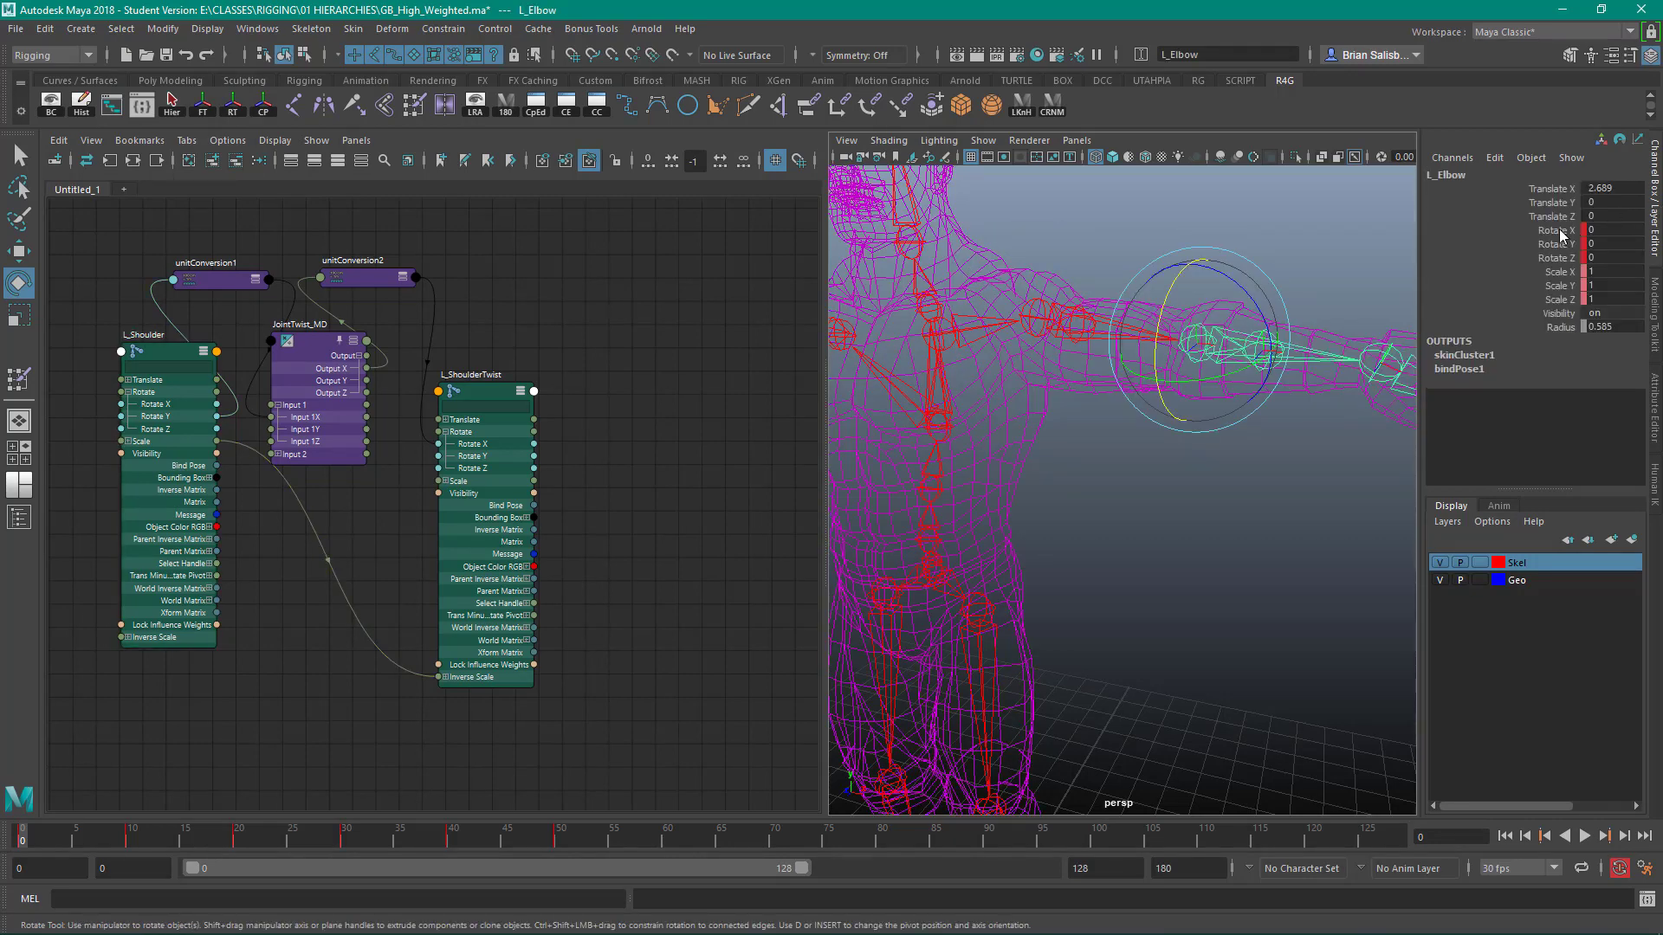
{"action": "left_click_drag", "start_coordinate": [1561, 232], "coordinate": [1559, 298]}
{"action": "right_click", "coordinate": [1555, 280]}
{"action": "left_click", "coordinate": [1524, 603]}
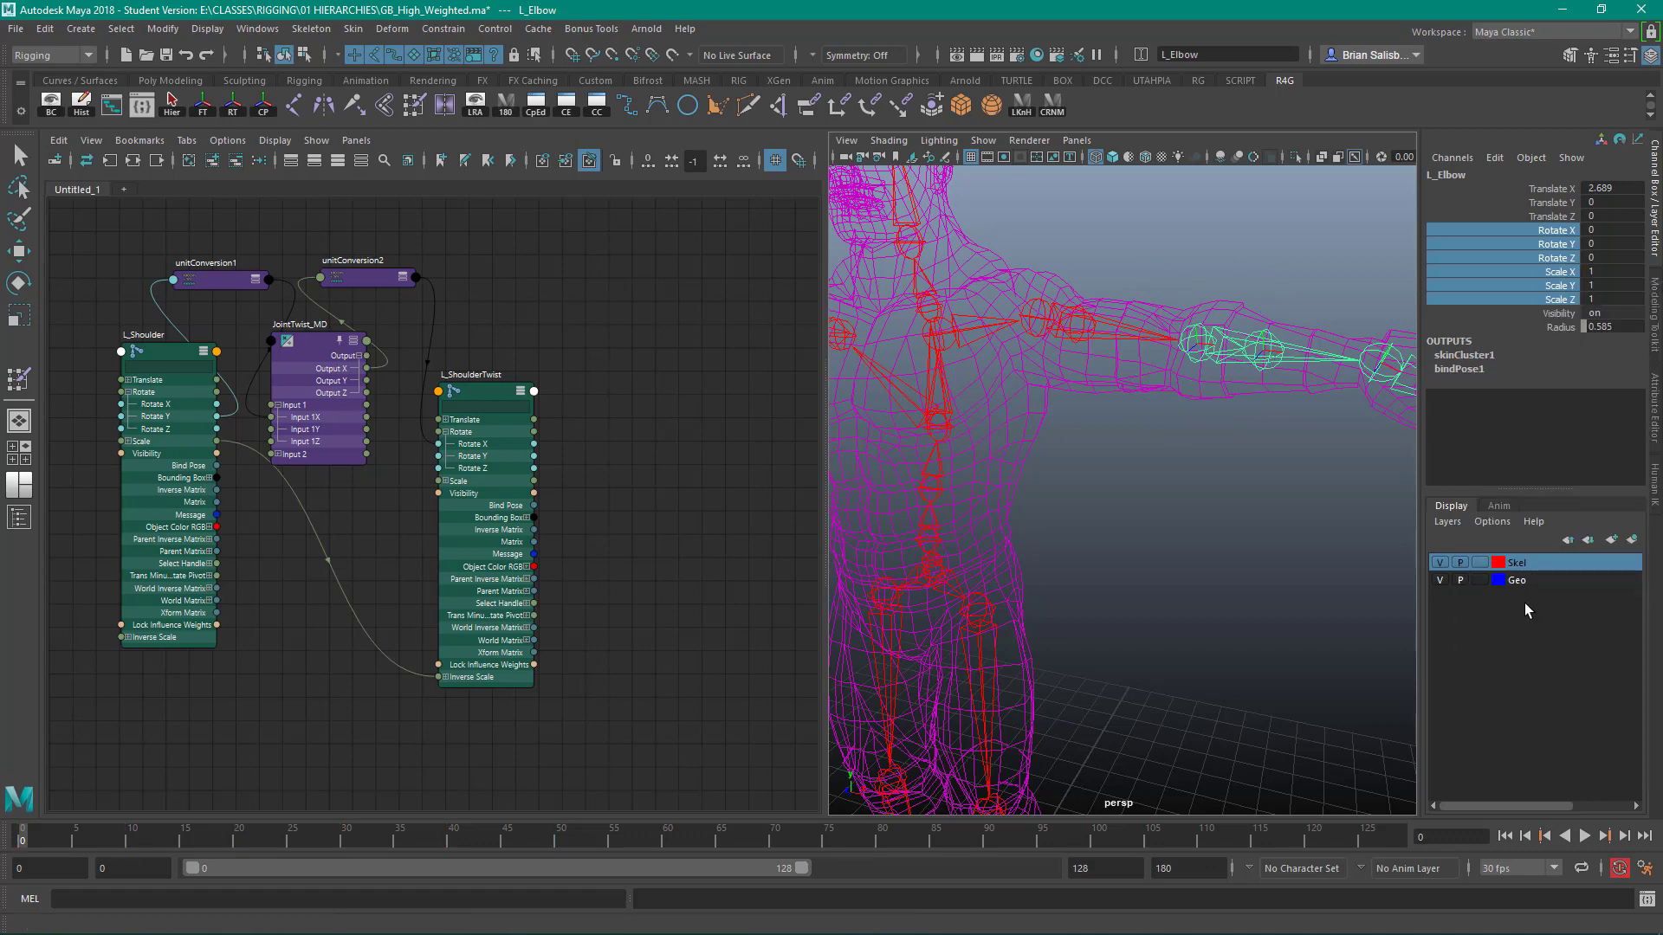
Show JointTwist_MD's full attributes again, shifting L_ShoulderTwist right and L_Shoulder left in the graph.
{"action": "left_click", "coordinate": [1225, 245]}
{"action": "left_click", "coordinate": [1261, 344]}
{"action": "key", "text": "e"}
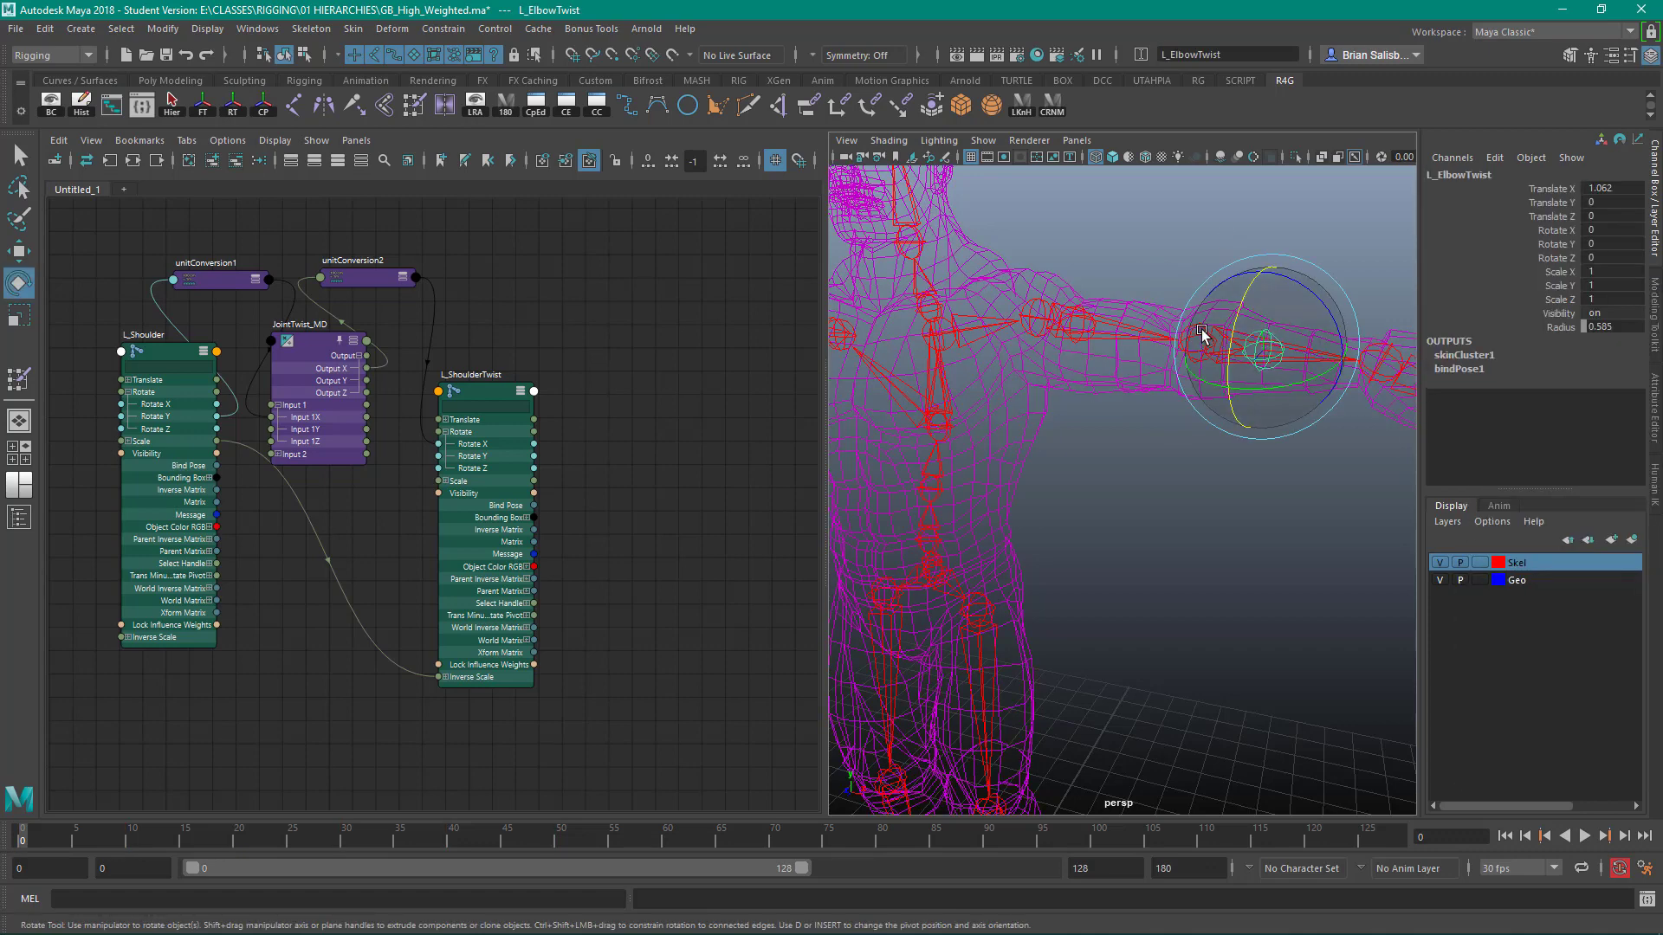
{"action": "left_click", "coordinate": [1071, 247]}
{"action": "left_click", "coordinate": [1029, 302]}
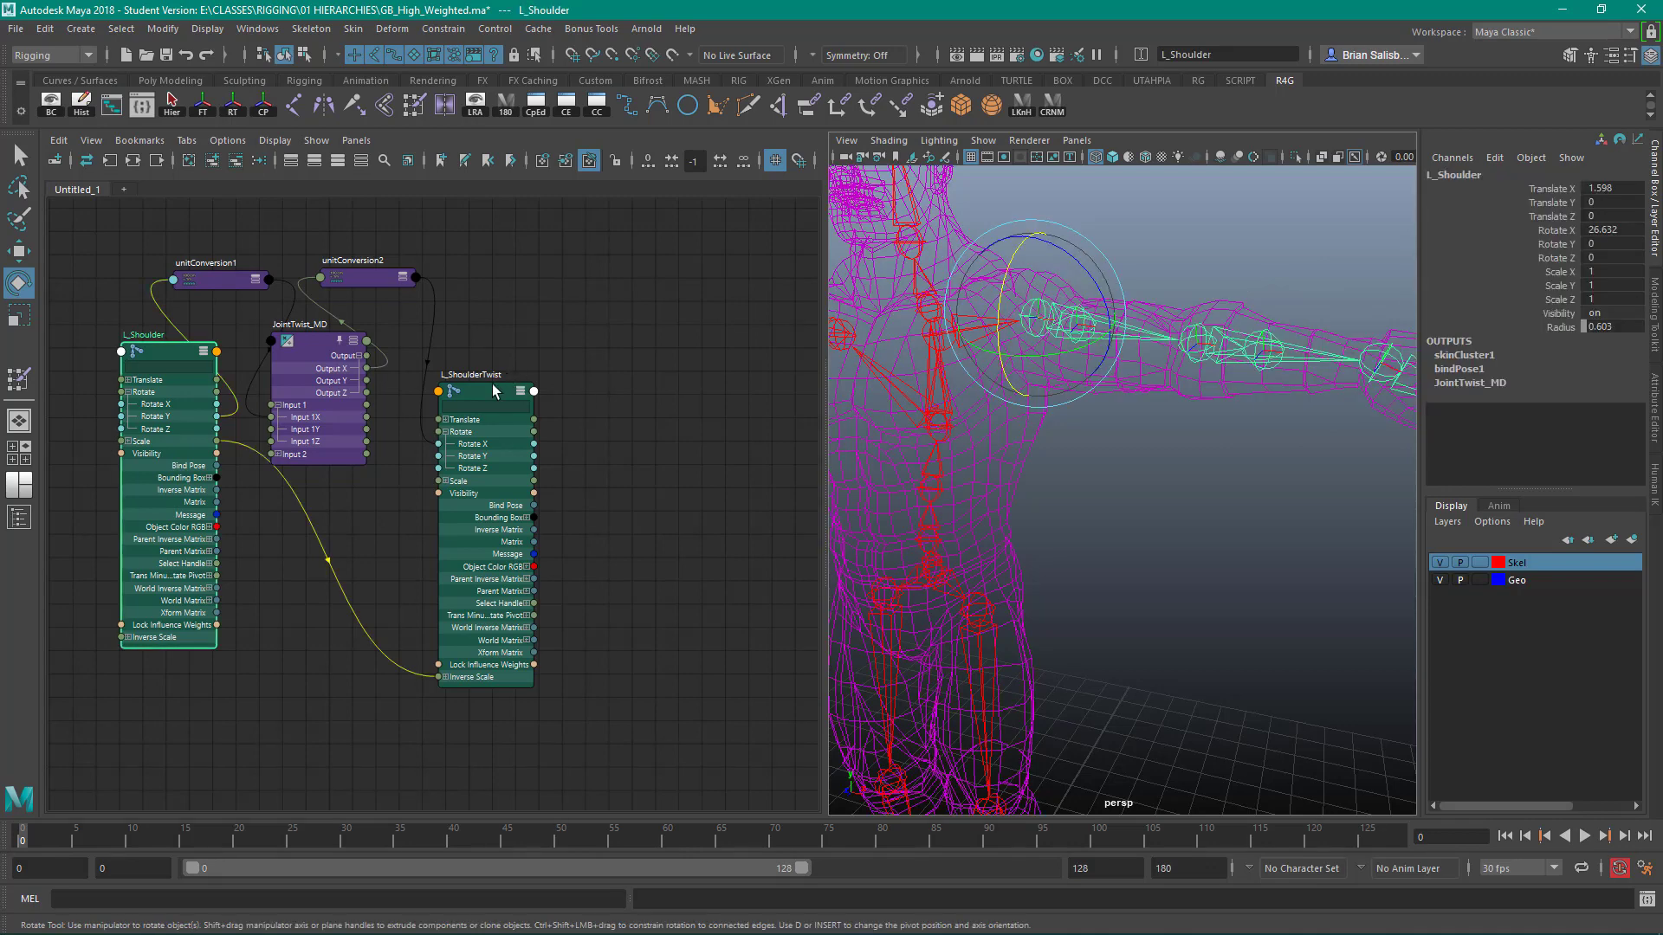
{"action": "left_click_drag", "start_coordinate": [473, 390], "coordinate": [500, 388]}
{"action": "left_click", "coordinate": [303, 350]}
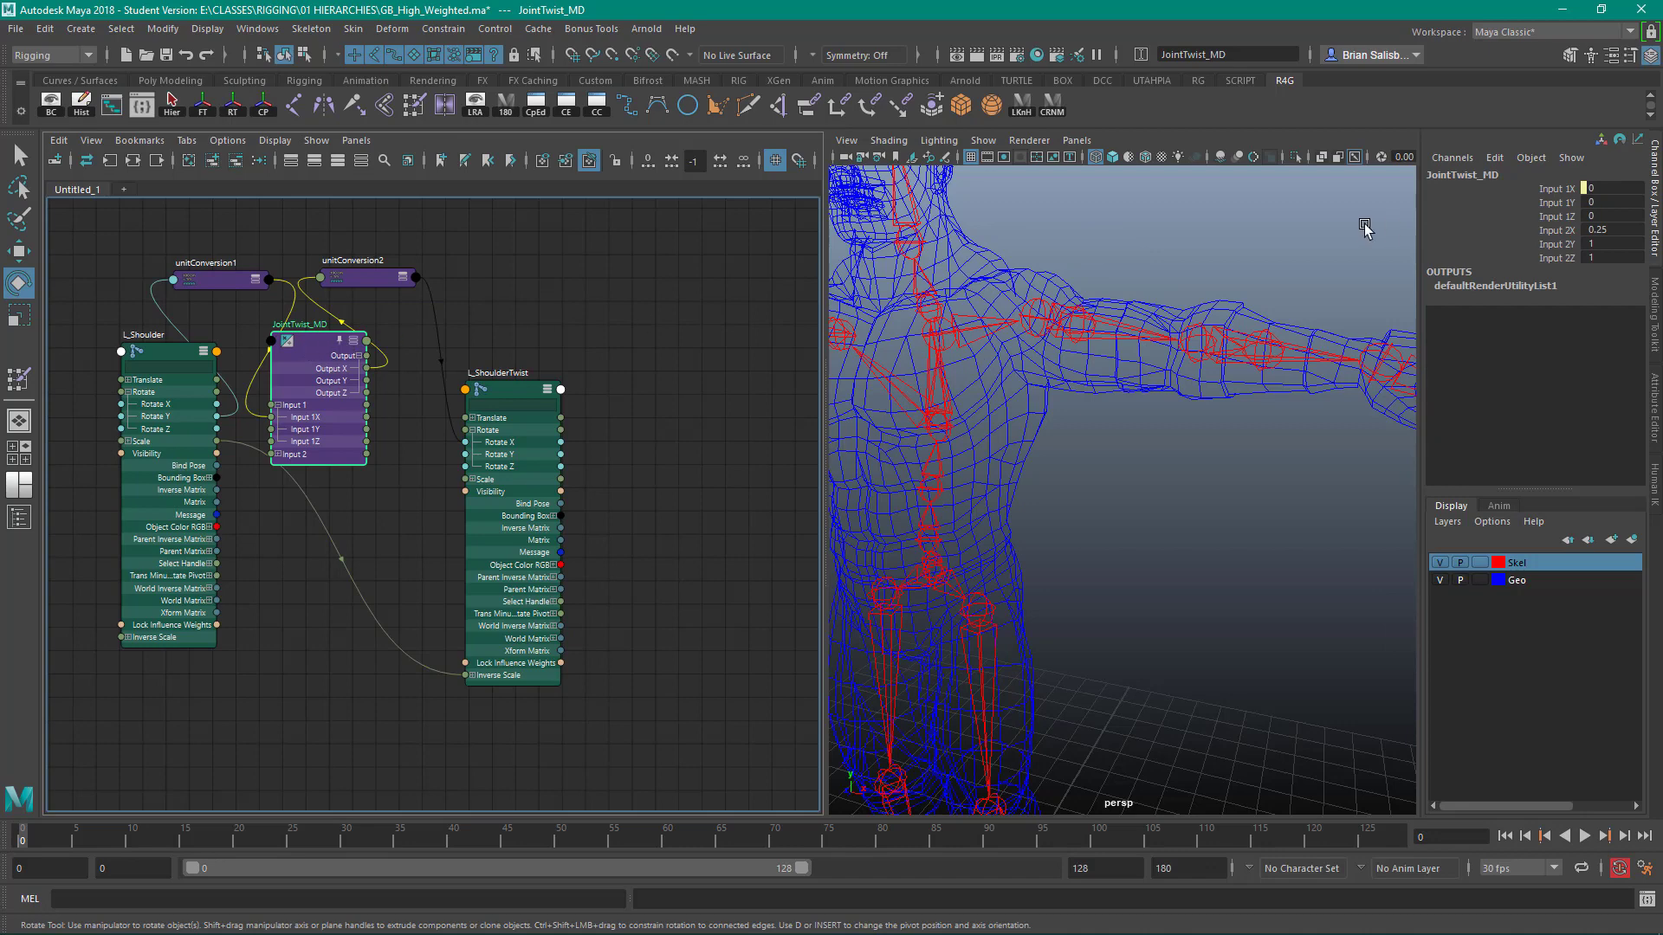
{"action": "left_click", "coordinate": [1655, 407]}
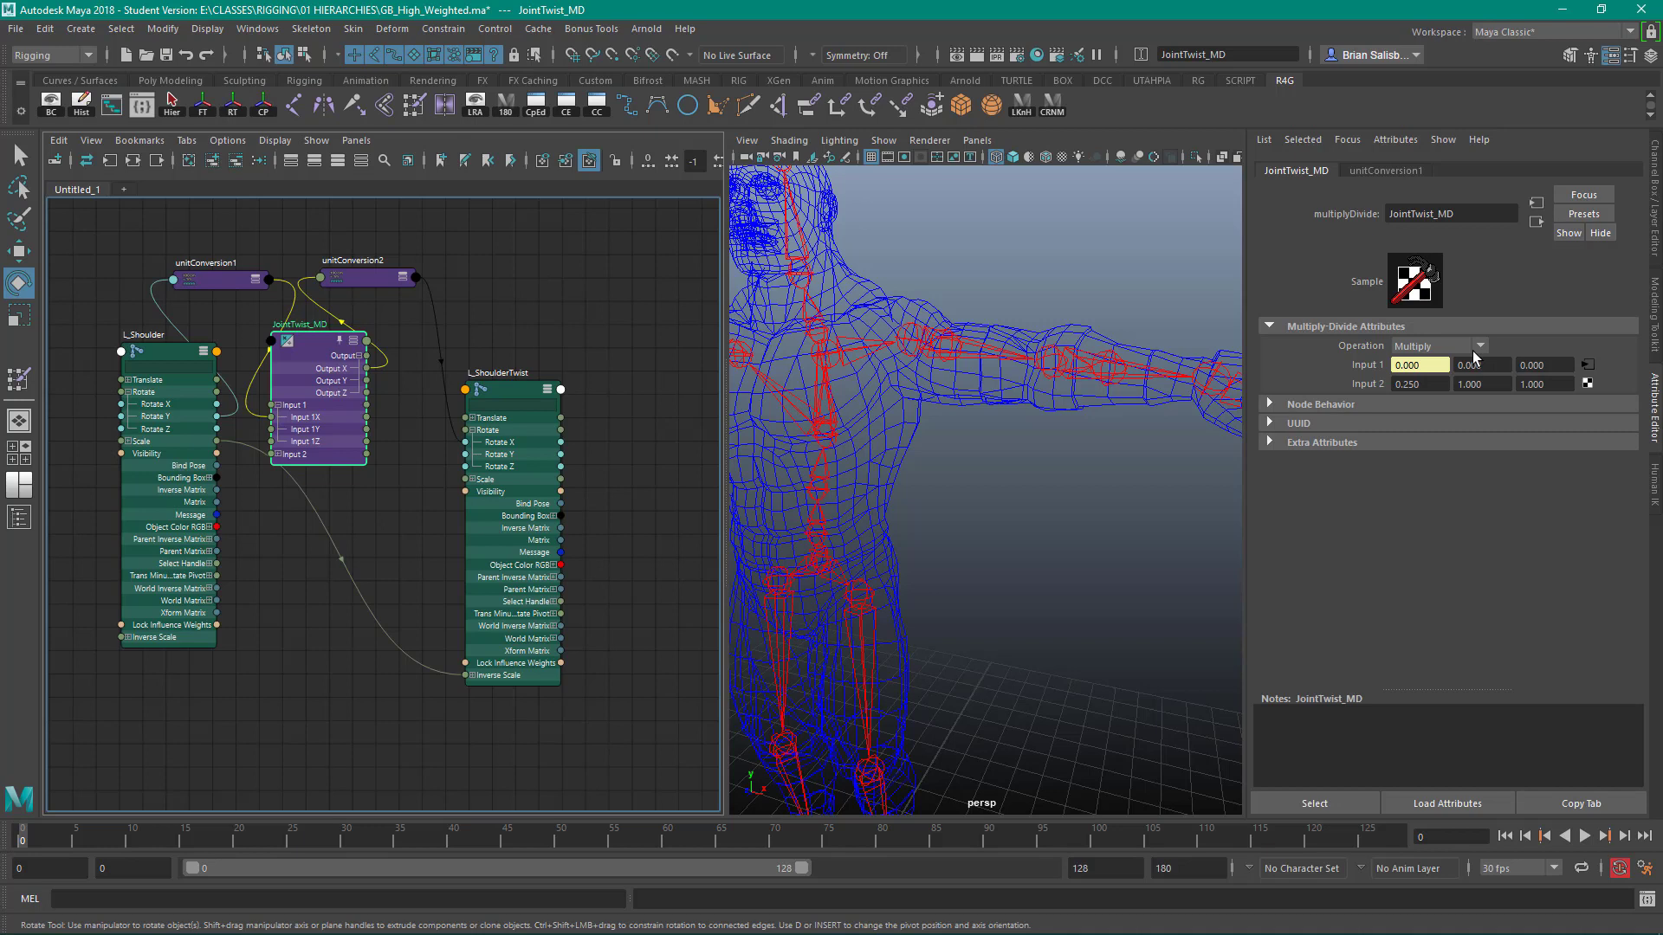
{"action": "left_click_drag", "start_coordinate": [152, 352], "coordinate": [114, 353]}
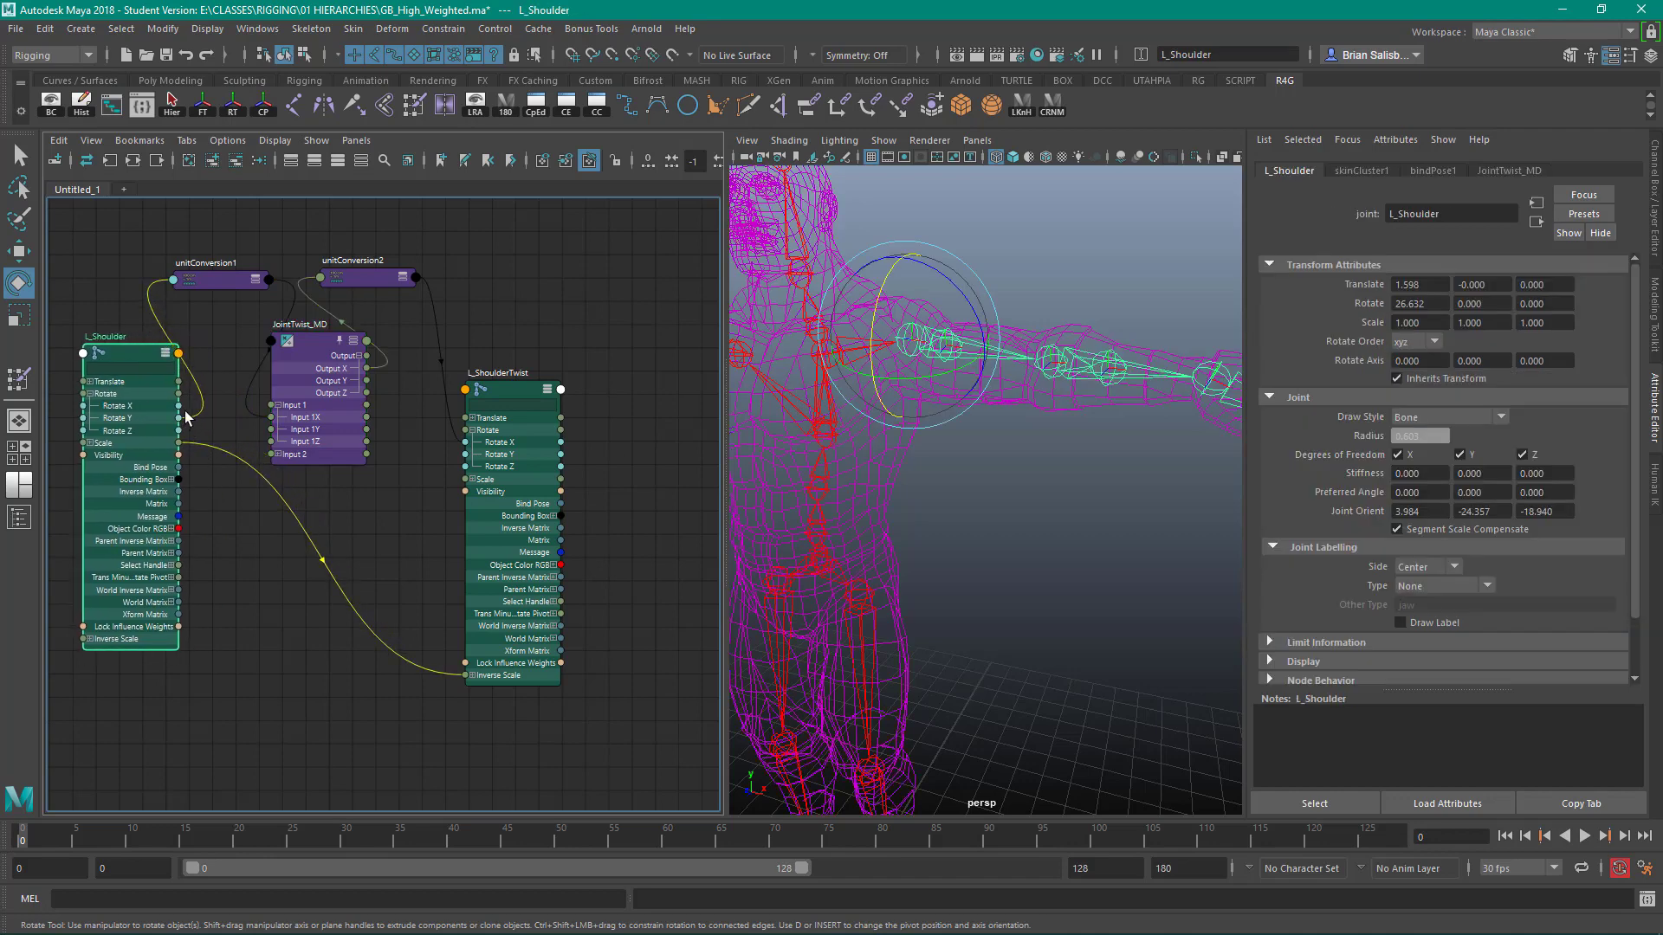
Connect L_Shoulder's Rotate X into JointTwist_MD's Input 1X and raise the L_Shoulder node.
{"action": "left_click_drag", "start_coordinate": [180, 407], "coordinate": [272, 418]}
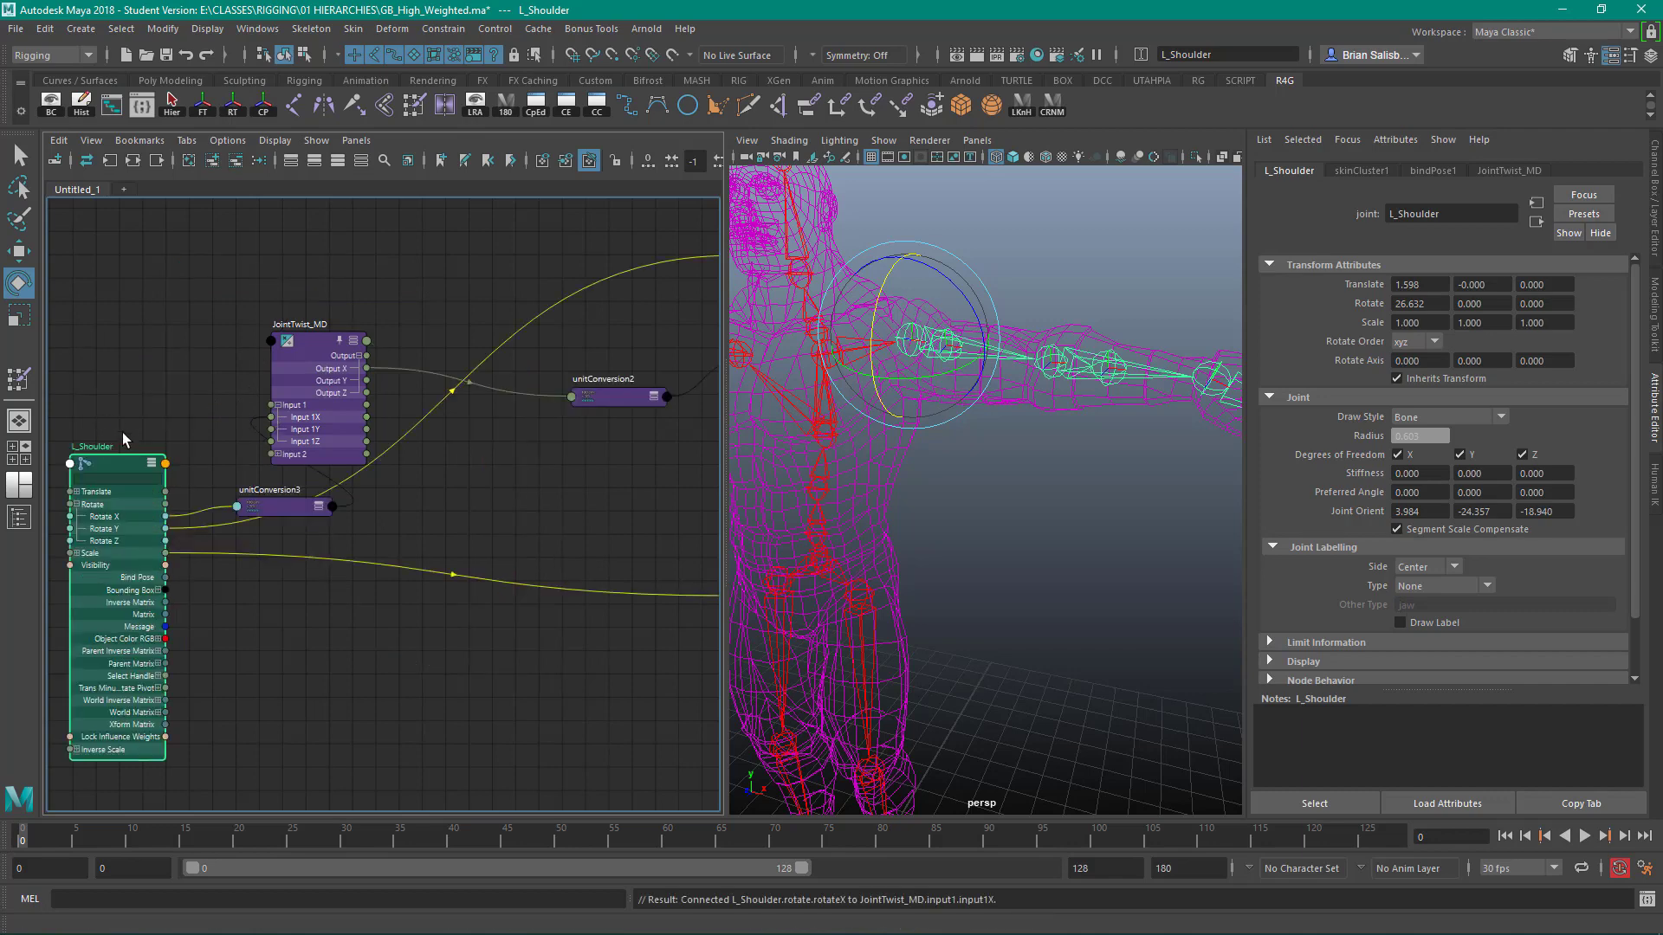
{"action": "left_click_drag", "start_coordinate": [108, 464], "coordinate": [101, 349]}
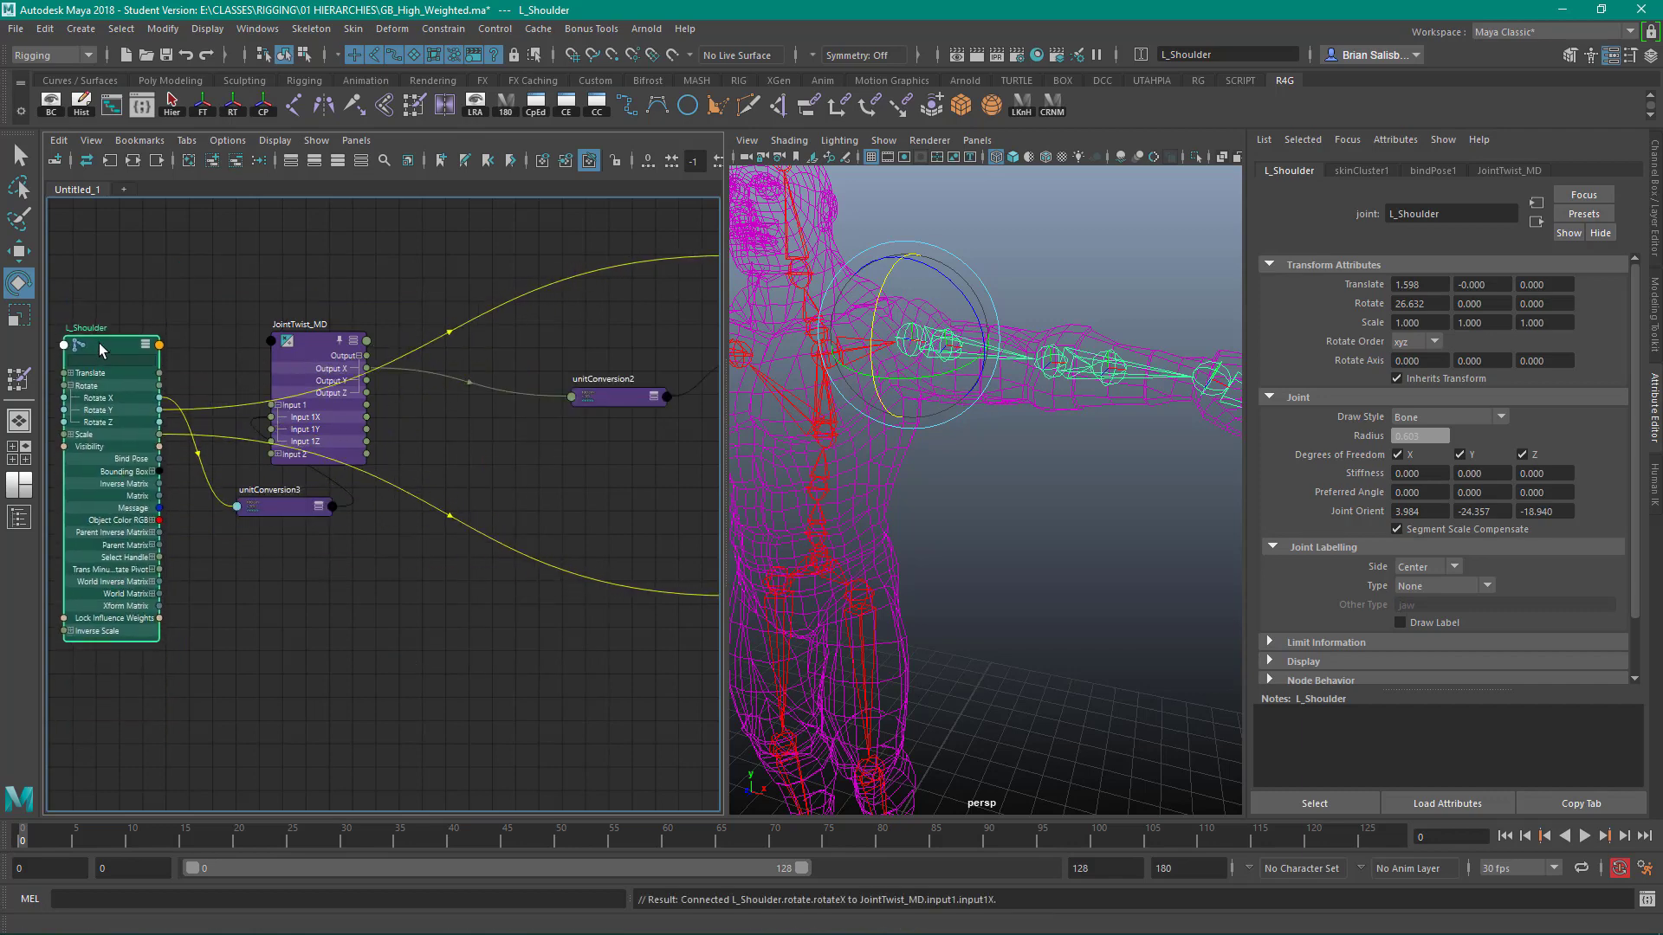
{"action": "scroll", "coordinate": [393, 682], "scroll_direction": "down", "scroll_amount": 6}
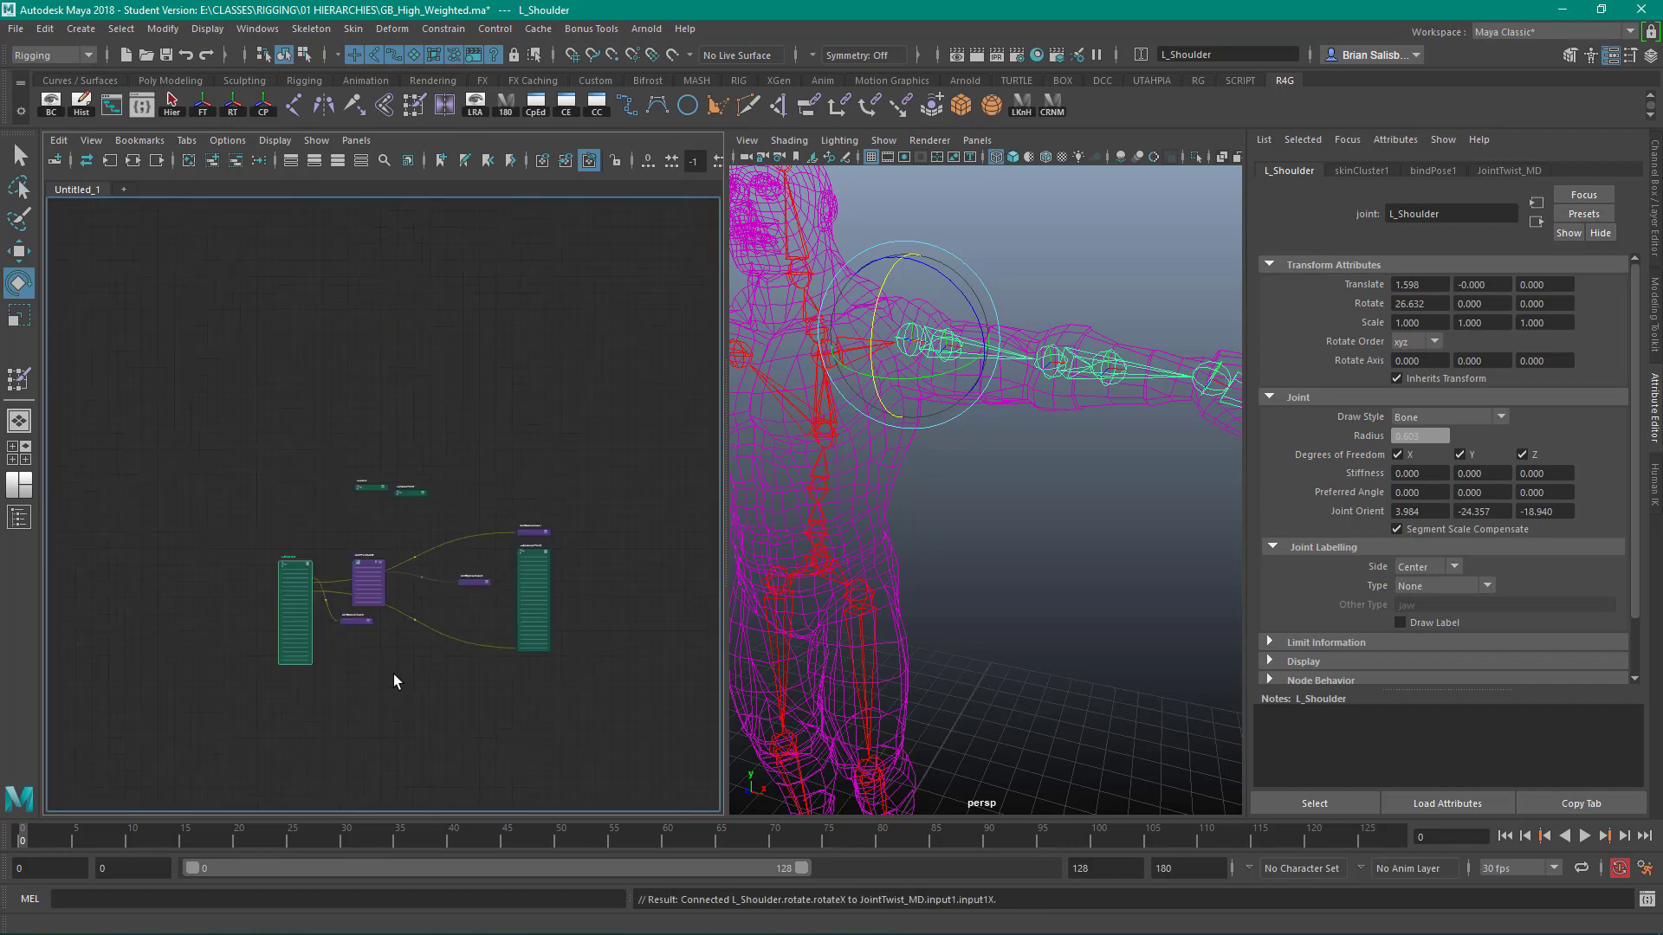
{"action": "scroll", "coordinate": [517, 568], "scroll_direction": "up", "scroll_amount": 2}
Place L_ShoulderTwist beside JointTwist_MD and bring unitConversion1 in above the network.
{"action": "left_click_drag", "start_coordinate": [596, 508], "coordinate": [443, 578]}
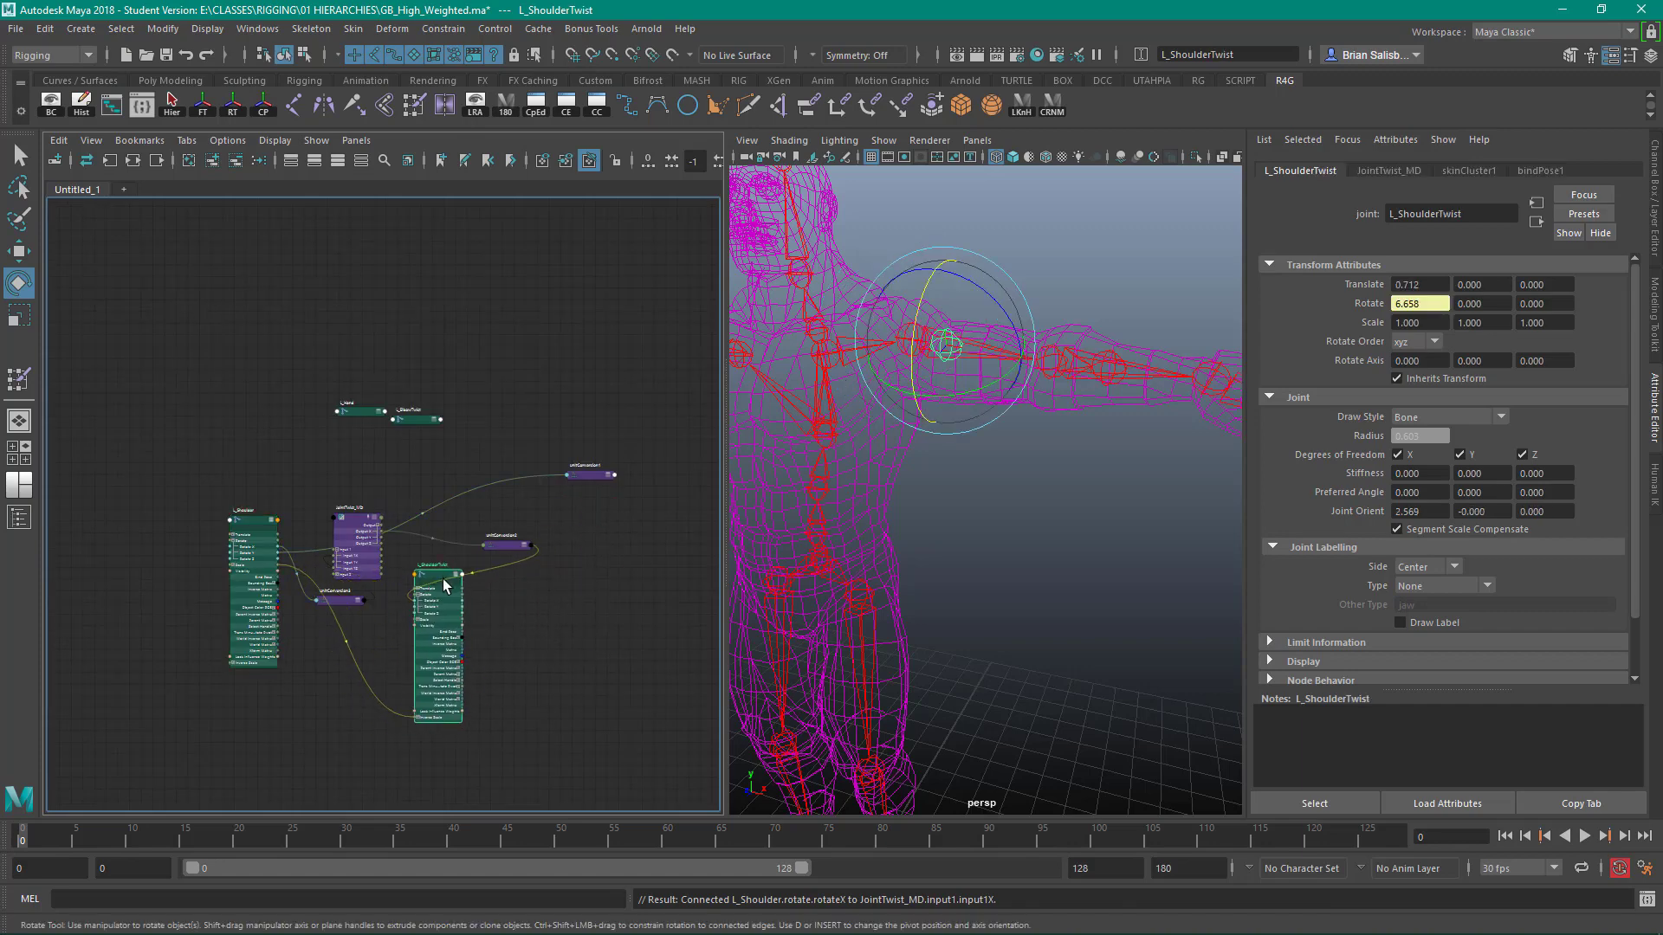
{"action": "scroll", "coordinate": [539, 638], "scroll_direction": "up", "scroll_amount": 3}
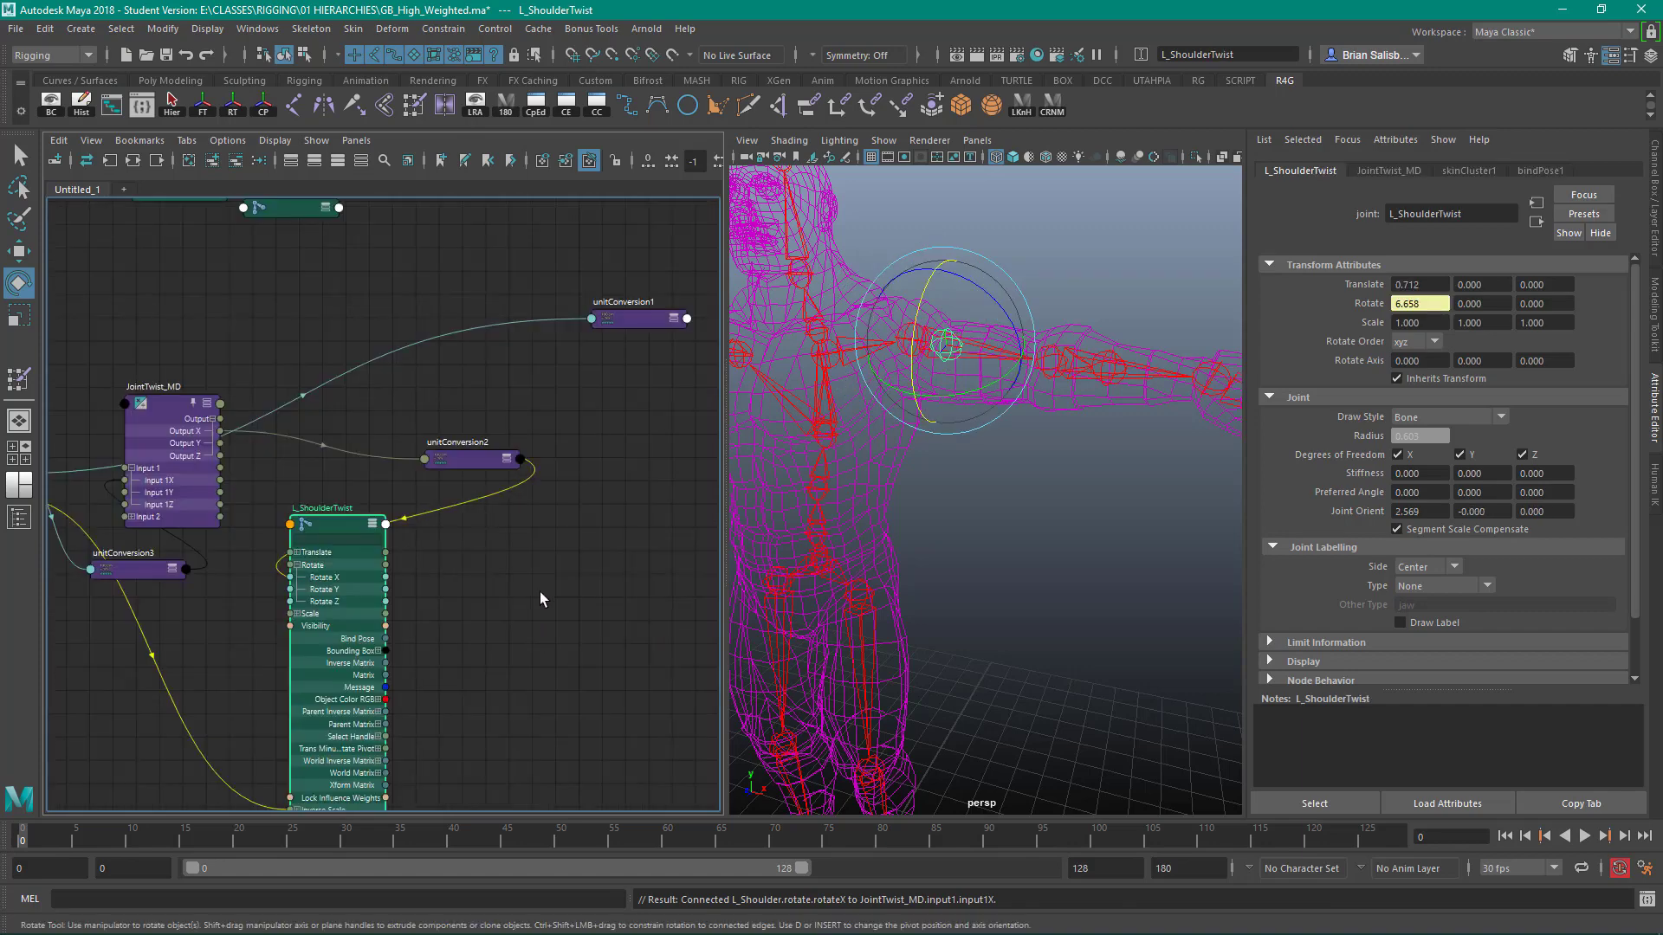
{"action": "left_click_drag", "start_coordinate": [641, 319], "coordinate": [176, 287]}
{"action": "middle_click_drag", "start_coordinate": [364, 364], "coordinate": [548, 321]}
{"action": "left_click", "coordinate": [412, 307]}
{"action": "left_click", "coordinate": [345, 248]}
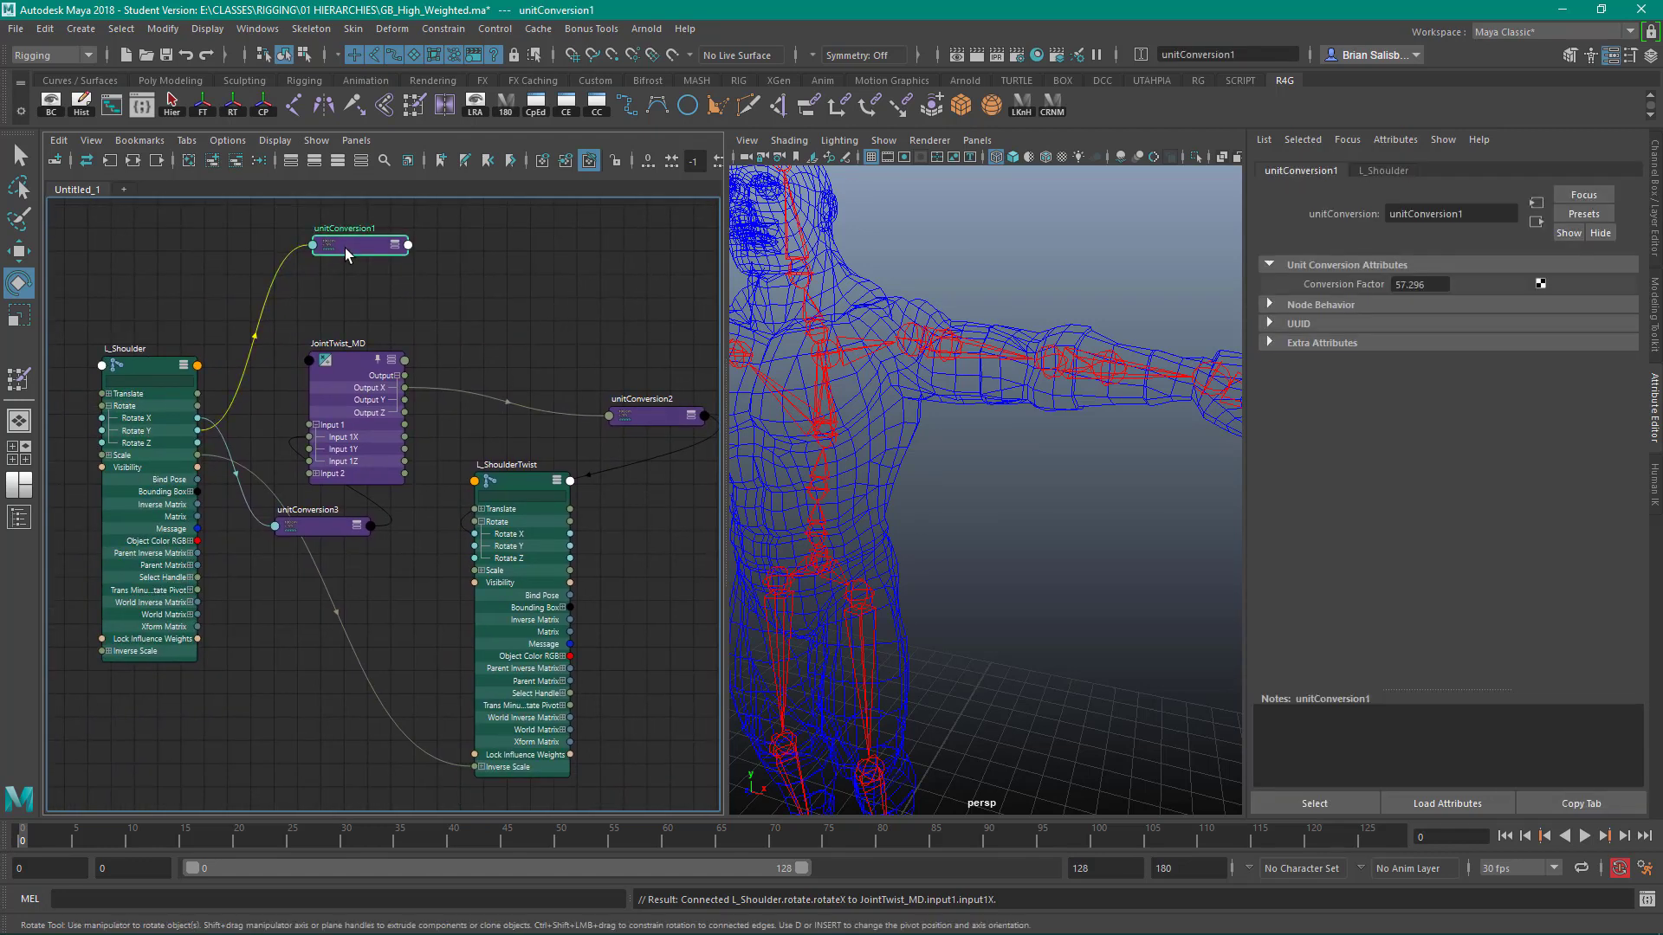
Delete unitConversion1, then rotate L_Shoulder to 49.678 in X to test the twist.
{"action": "key", "text": "Delete"}
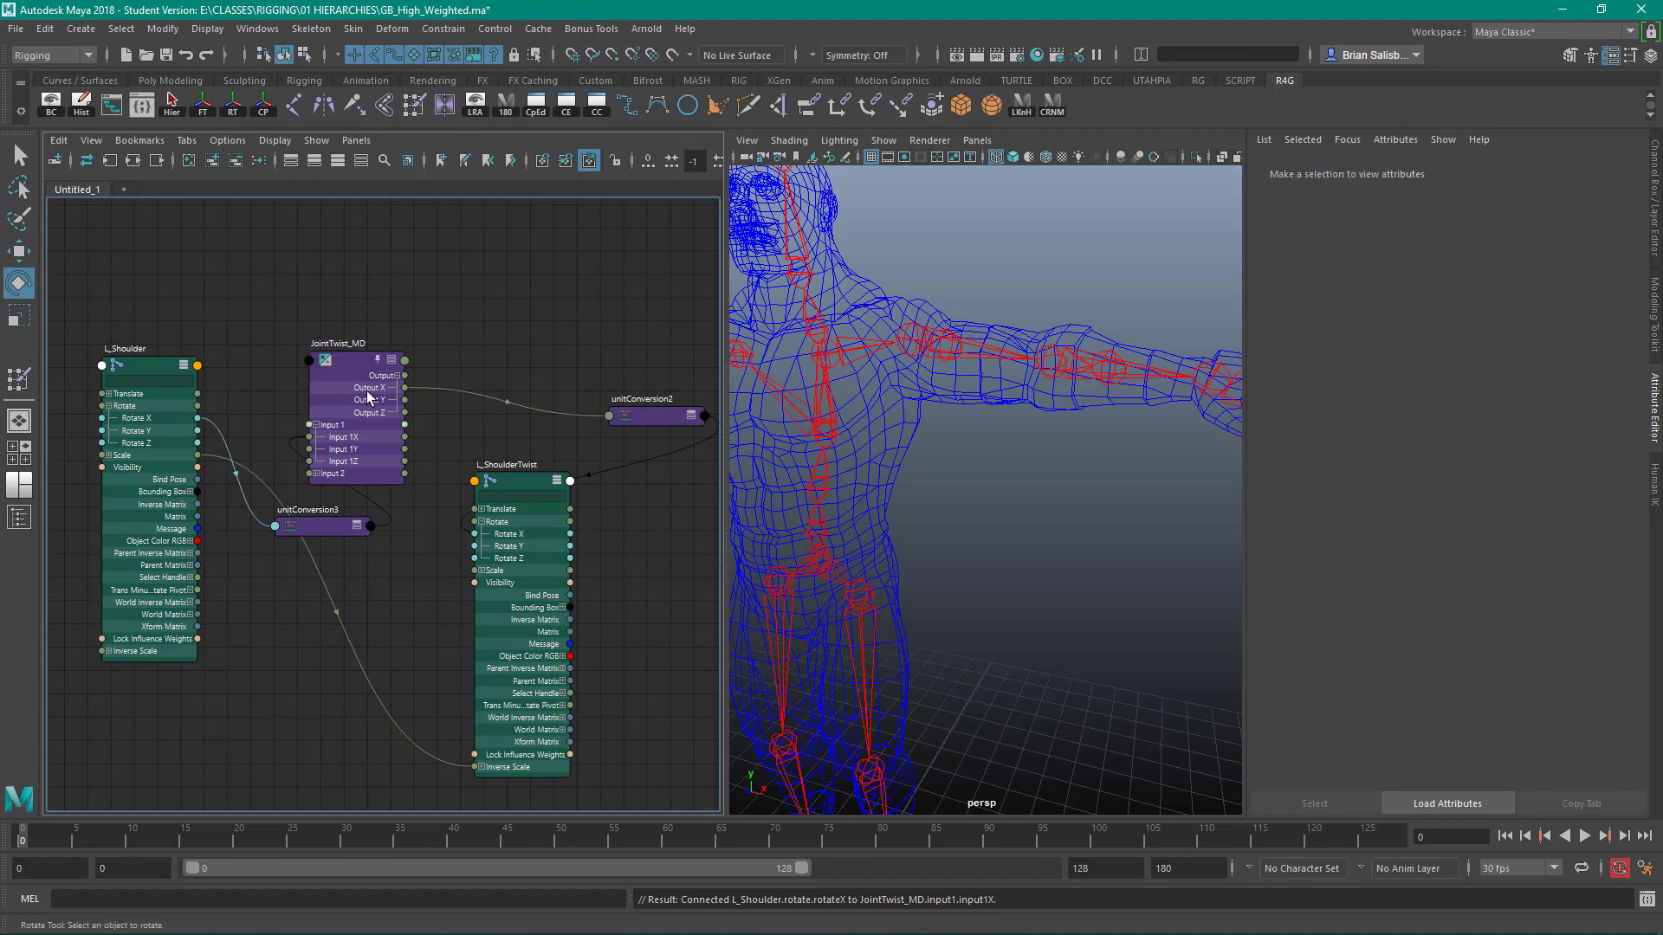
{"action": "left_click", "coordinate": [351, 359]}
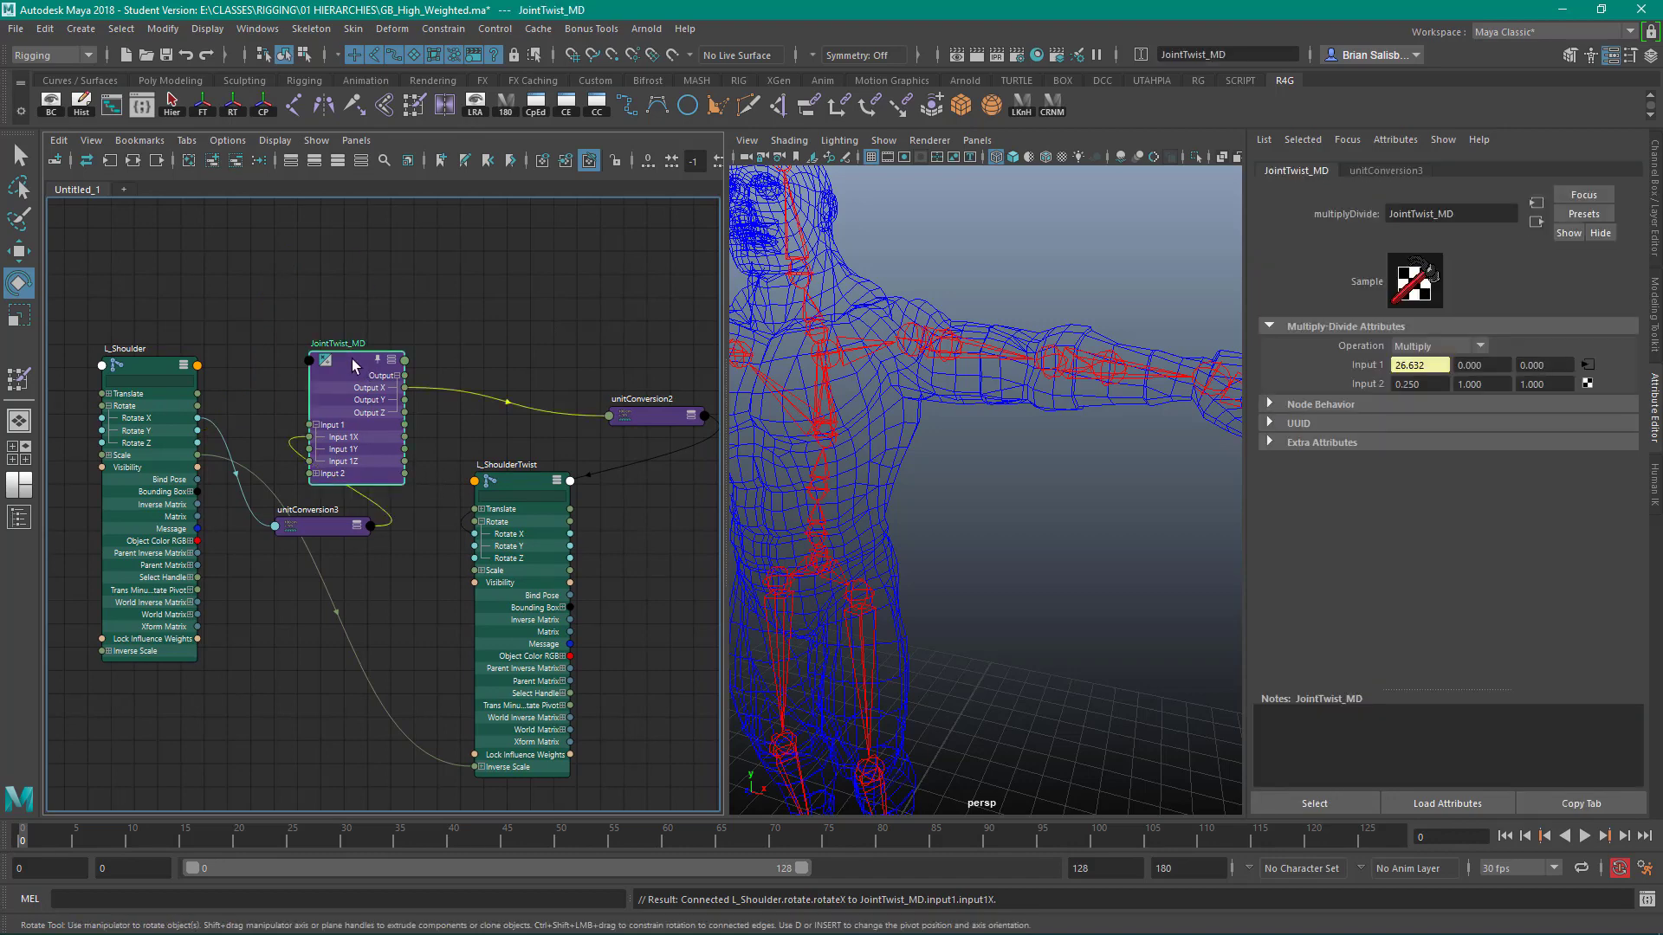
{"action": "left_click", "coordinate": [911, 329]}
{"action": "left_click", "coordinate": [928, 260]}
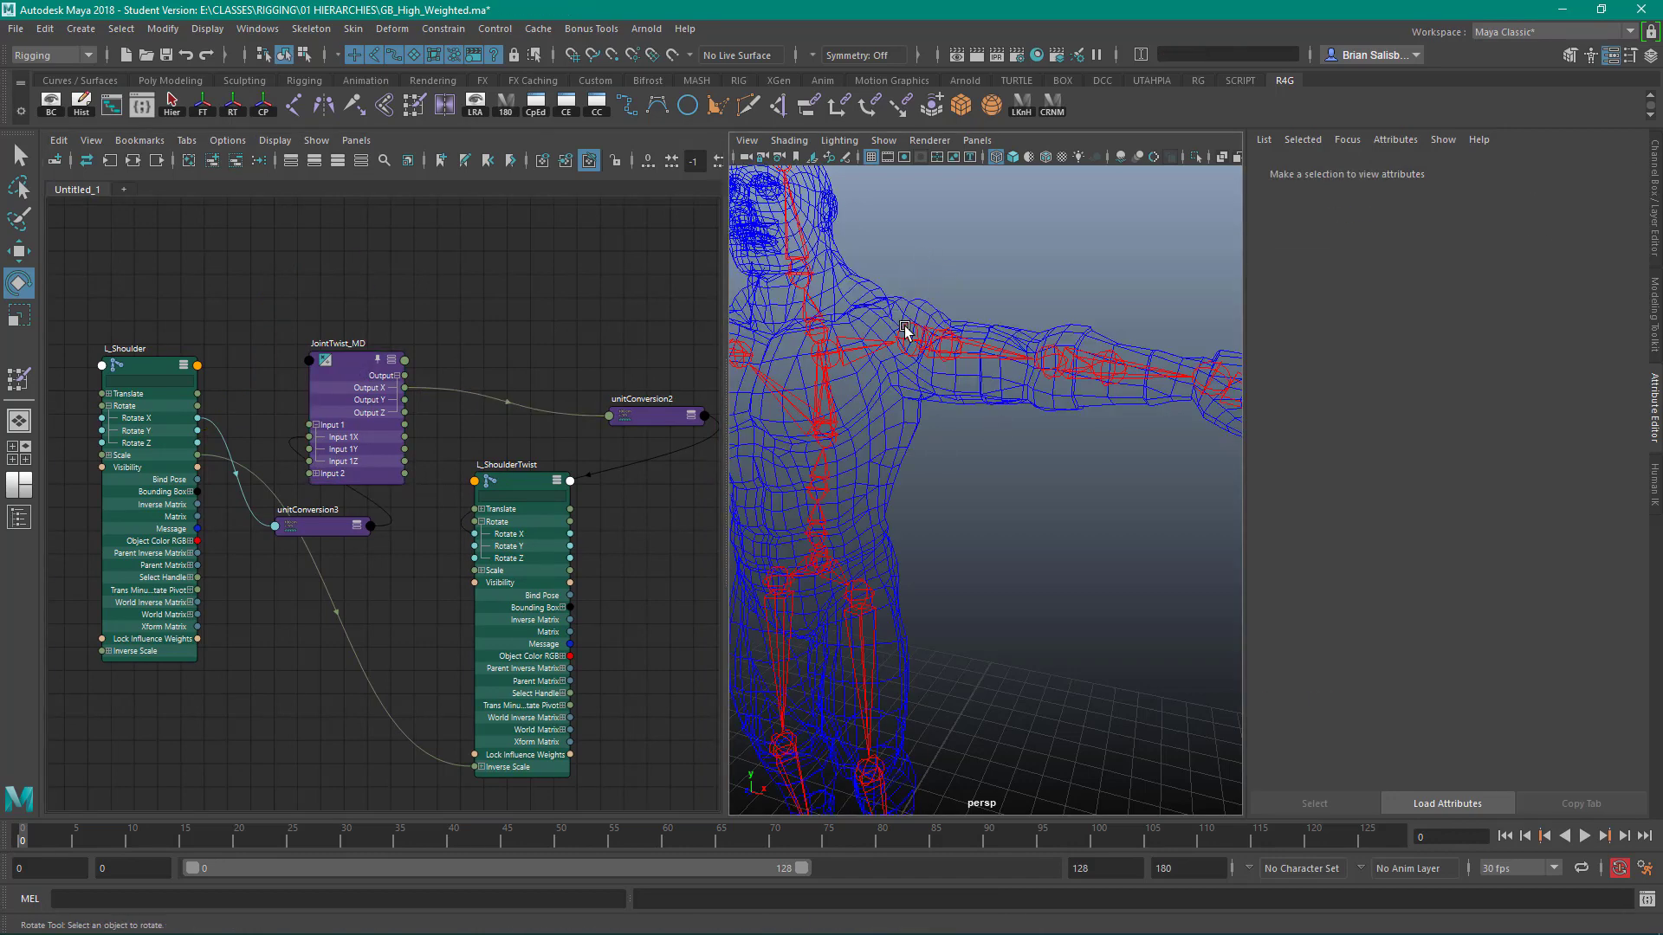
{"action": "left_click", "coordinate": [905, 325]}
{"action": "left_click_drag", "start_coordinate": [873, 307], "coordinate": [861, 362]}
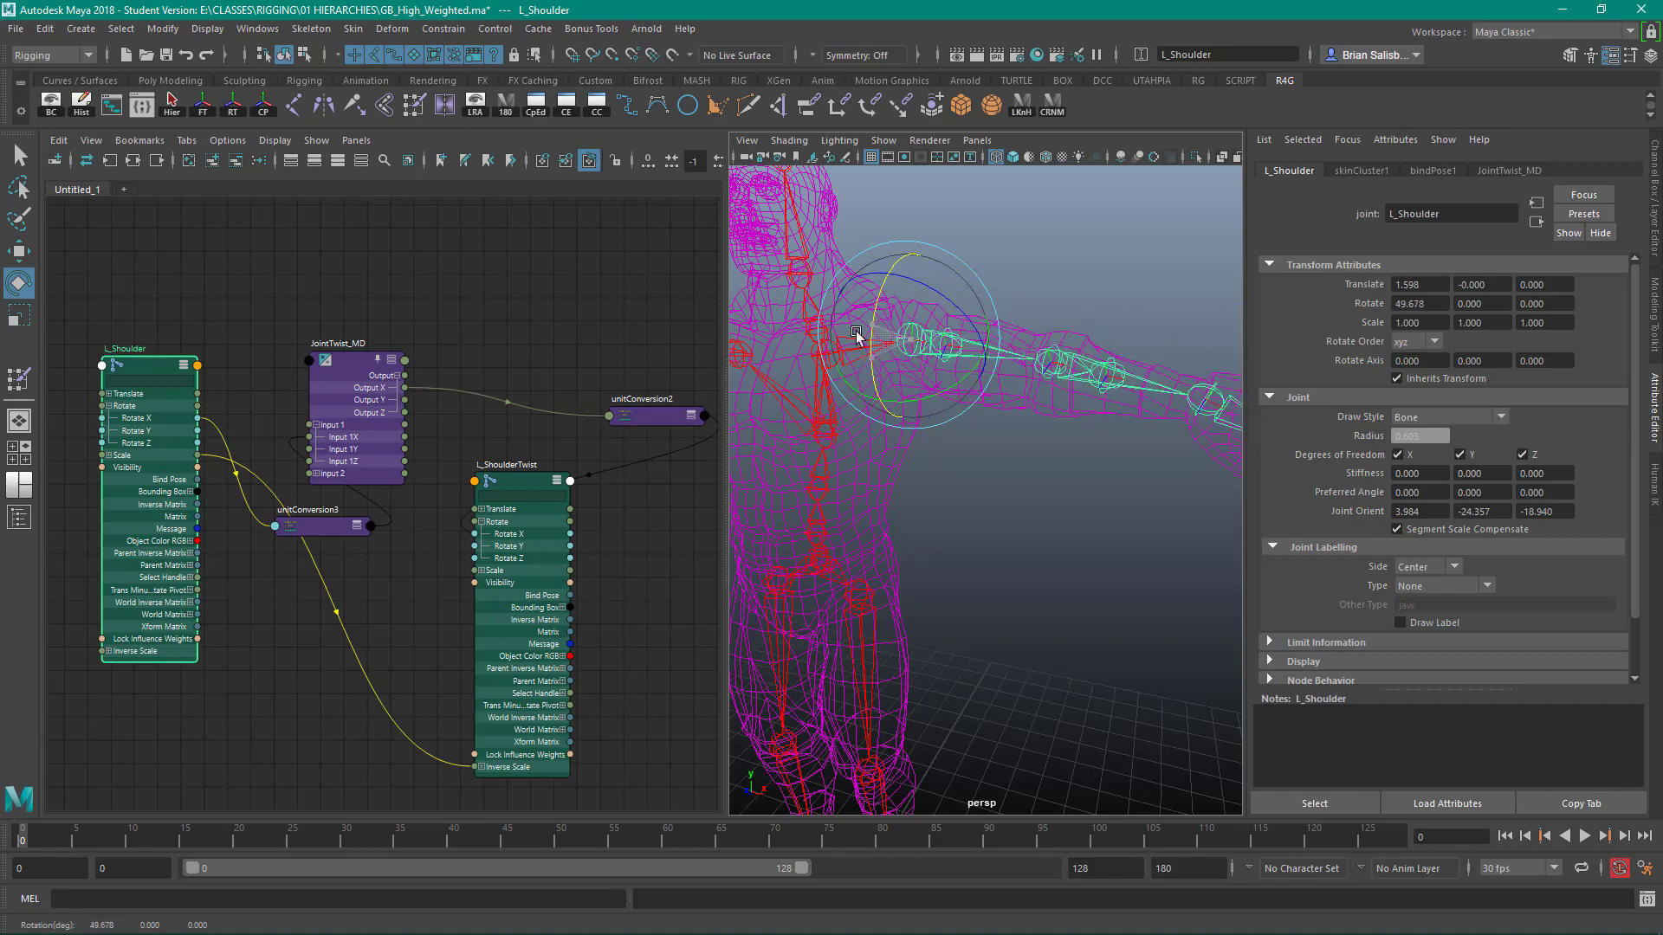
Show the Channel Box and rotate L_Shoulder to 41.125 in X.
{"action": "mouse_move", "coordinate": [868, 309]}
{"action": "left_mouse_down"}
{"action": "mouse_move", "coordinate": [859, 266]}
{"action": "mouse_move", "coordinate": [853, 346]}
{"action": "mouse_move", "coordinate": [862, 305]}
{"action": "left_mouse_up"}
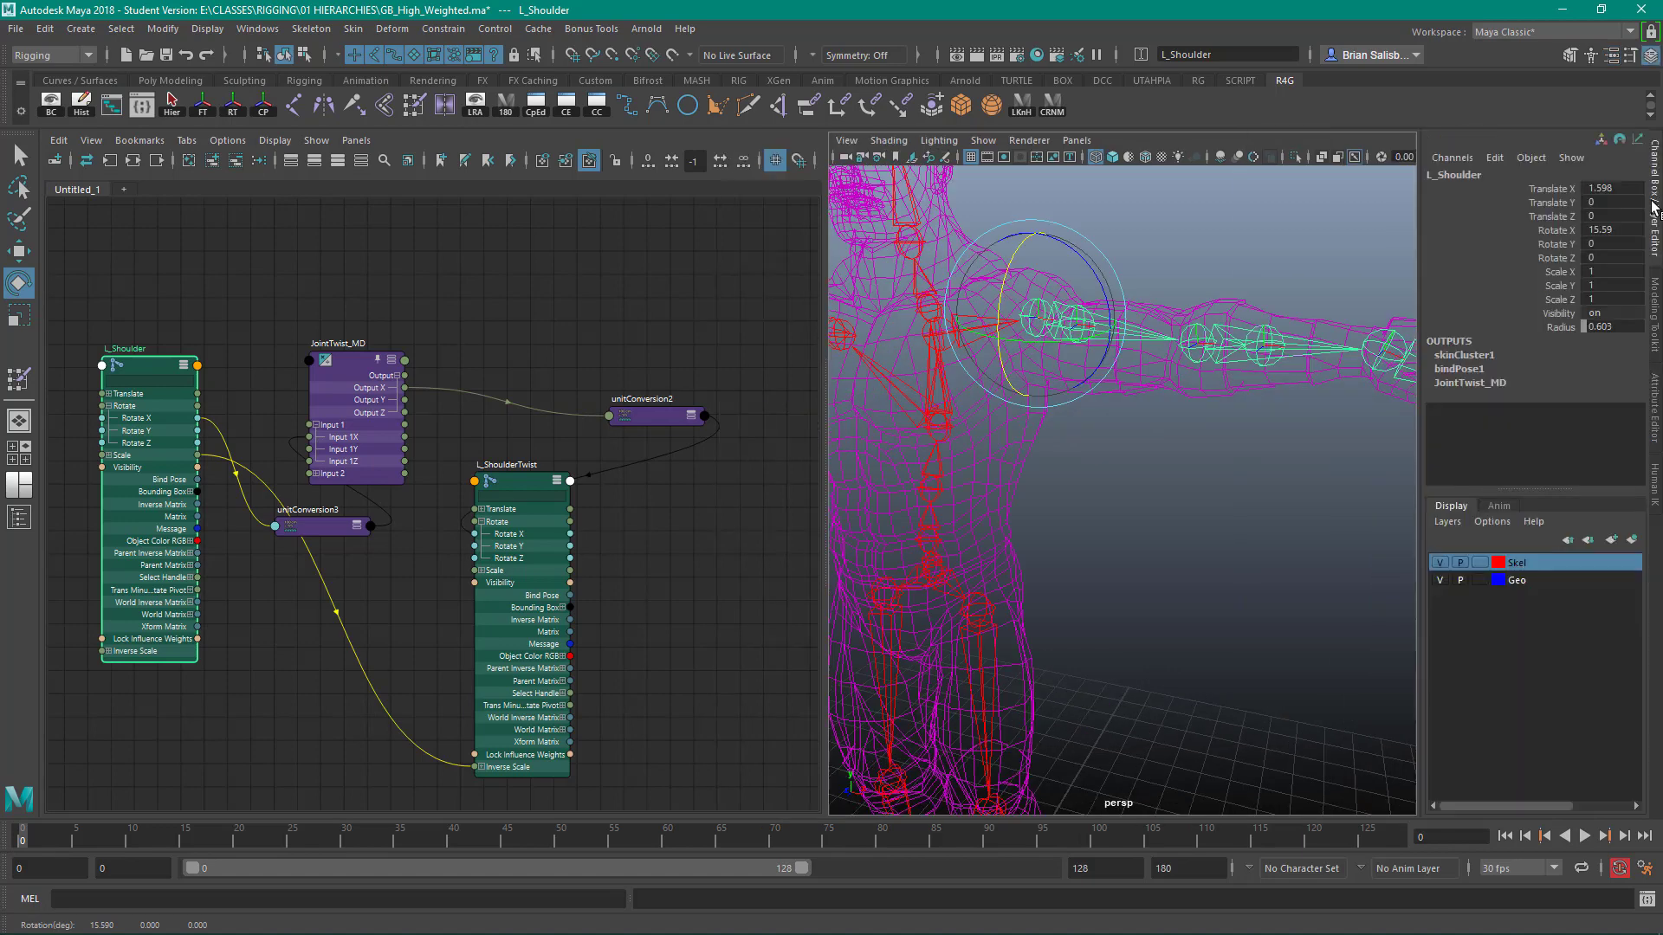
{"action": "left_click", "coordinate": [1655, 203]}
{"action": "left_click_drag", "start_coordinate": [1019, 262], "coordinate": [1021, 277]}
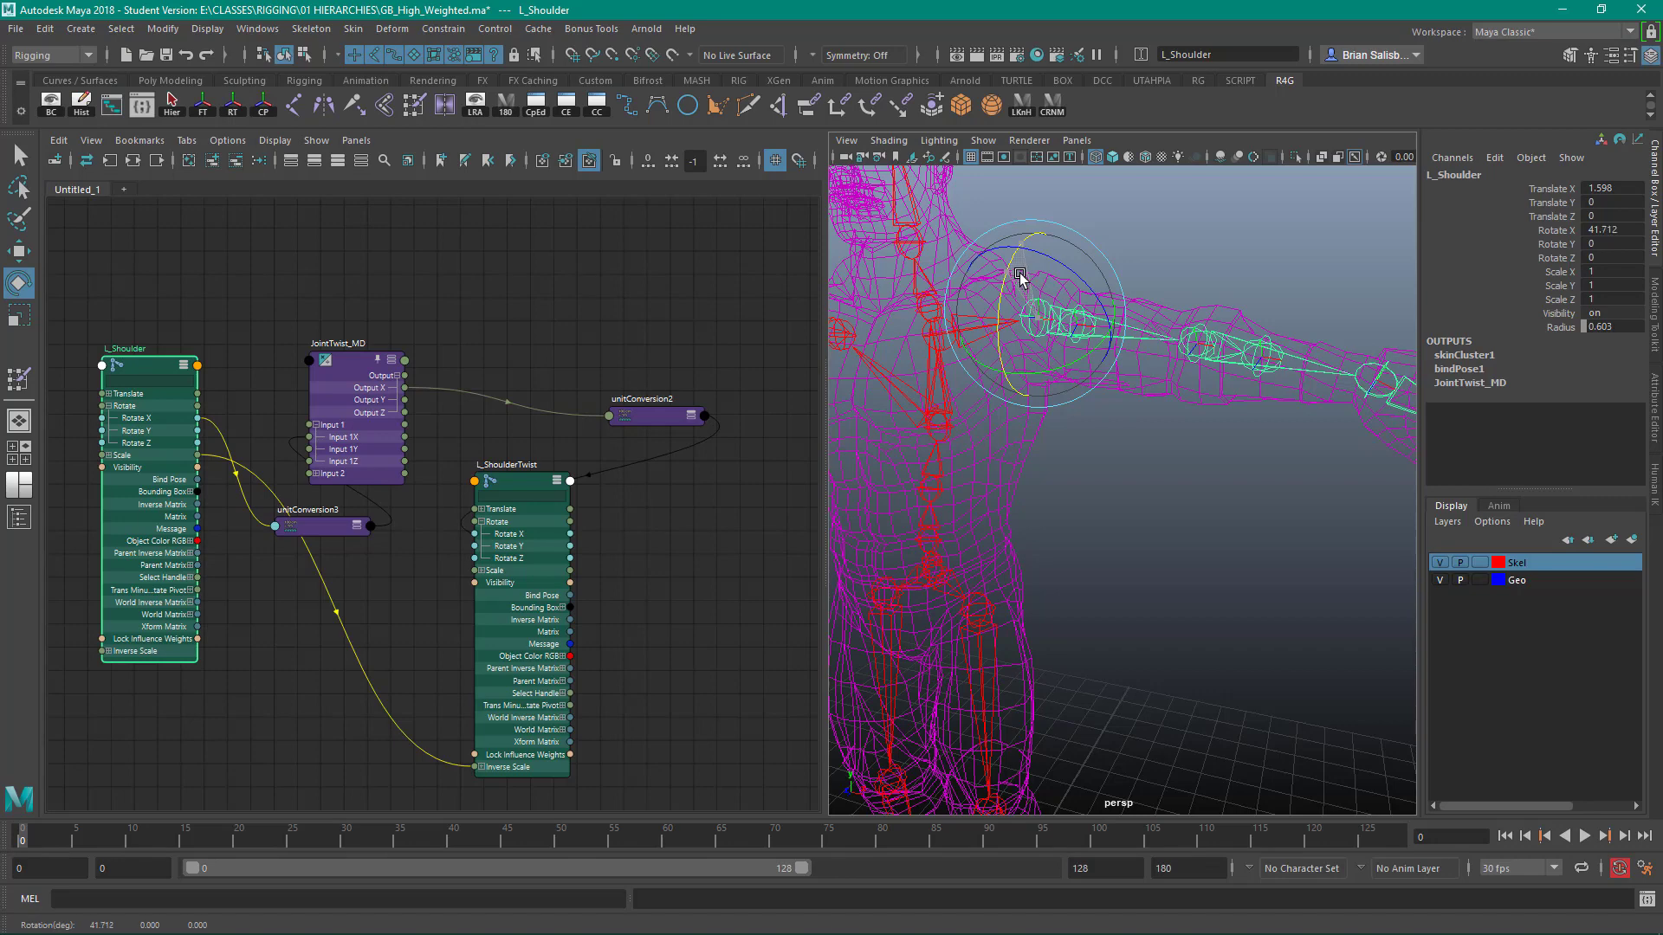
{"action": "left_click", "coordinate": [1153, 247]}
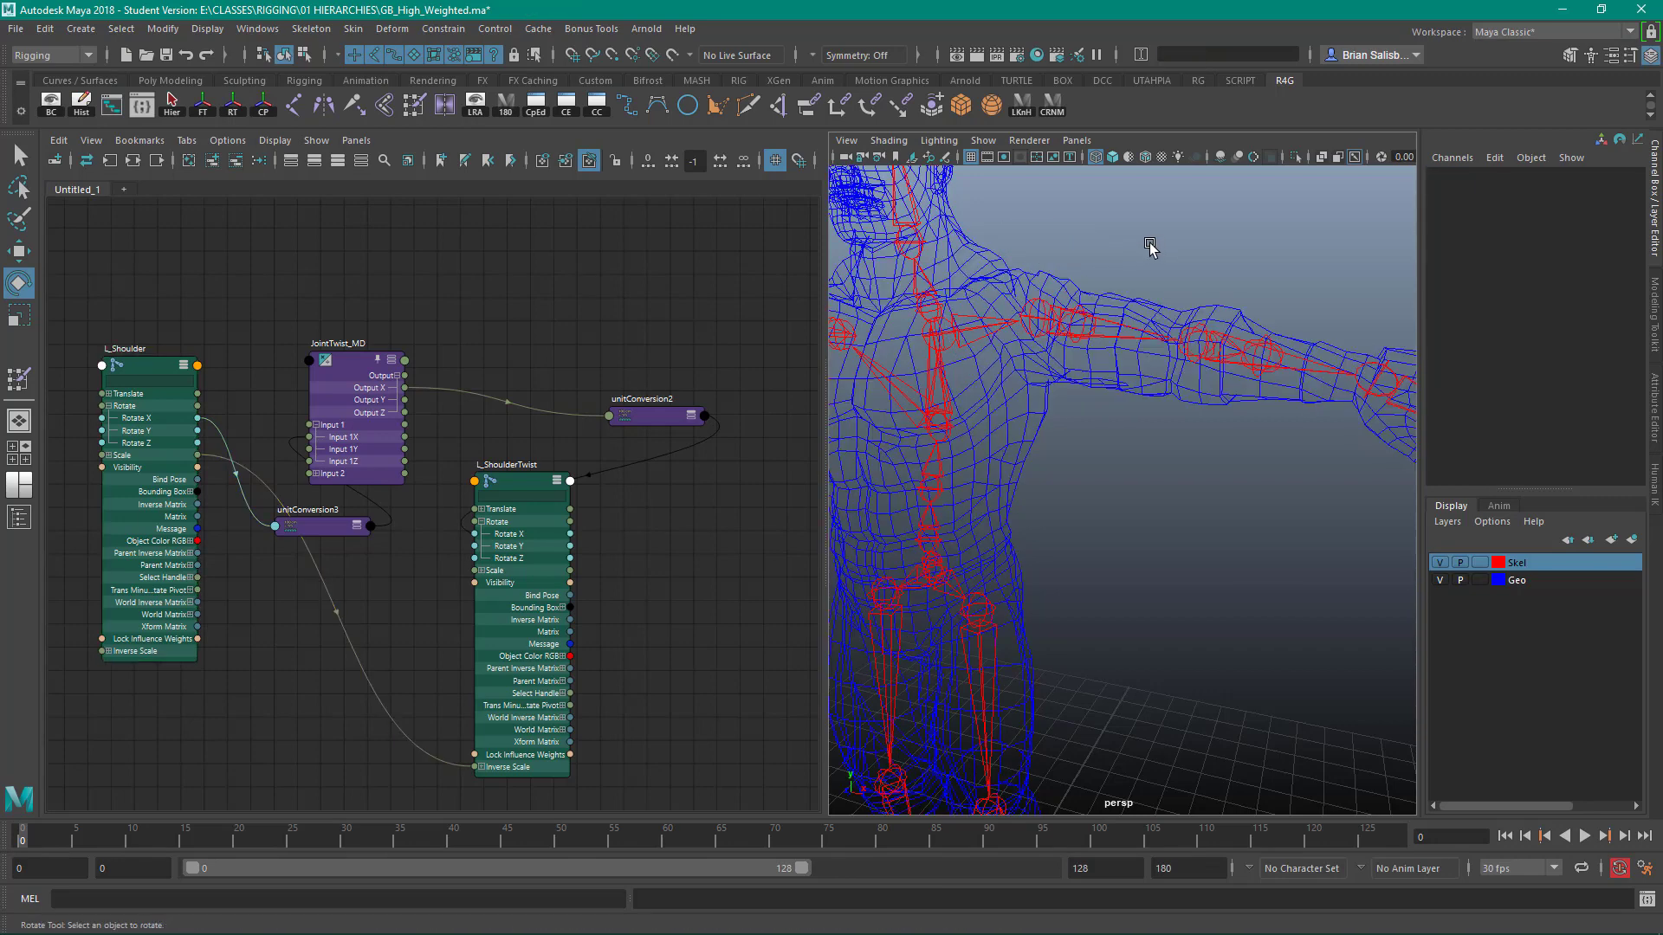
Confirm L_ShoulderTwist's Rotate X reads 10.281, a quarter of the shoulder rotation.
{"action": "left_click", "coordinate": [1078, 312]}
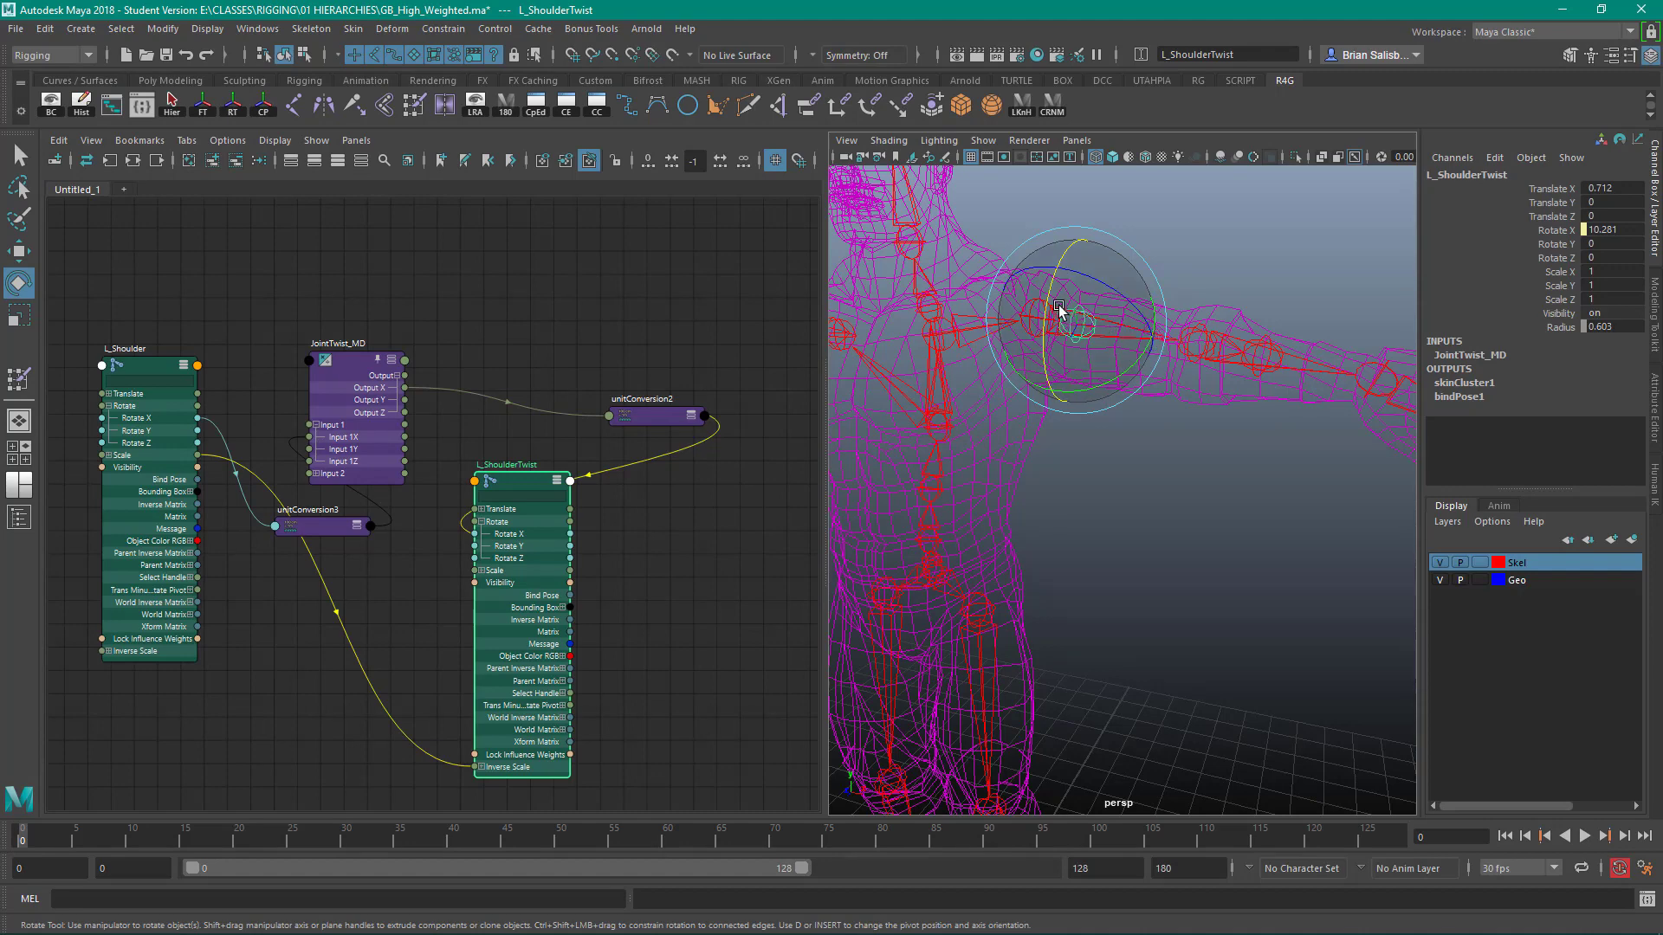
{"action": "left_click", "coordinate": [1018, 194]}
{"action": "left_click", "coordinate": [1036, 308]}
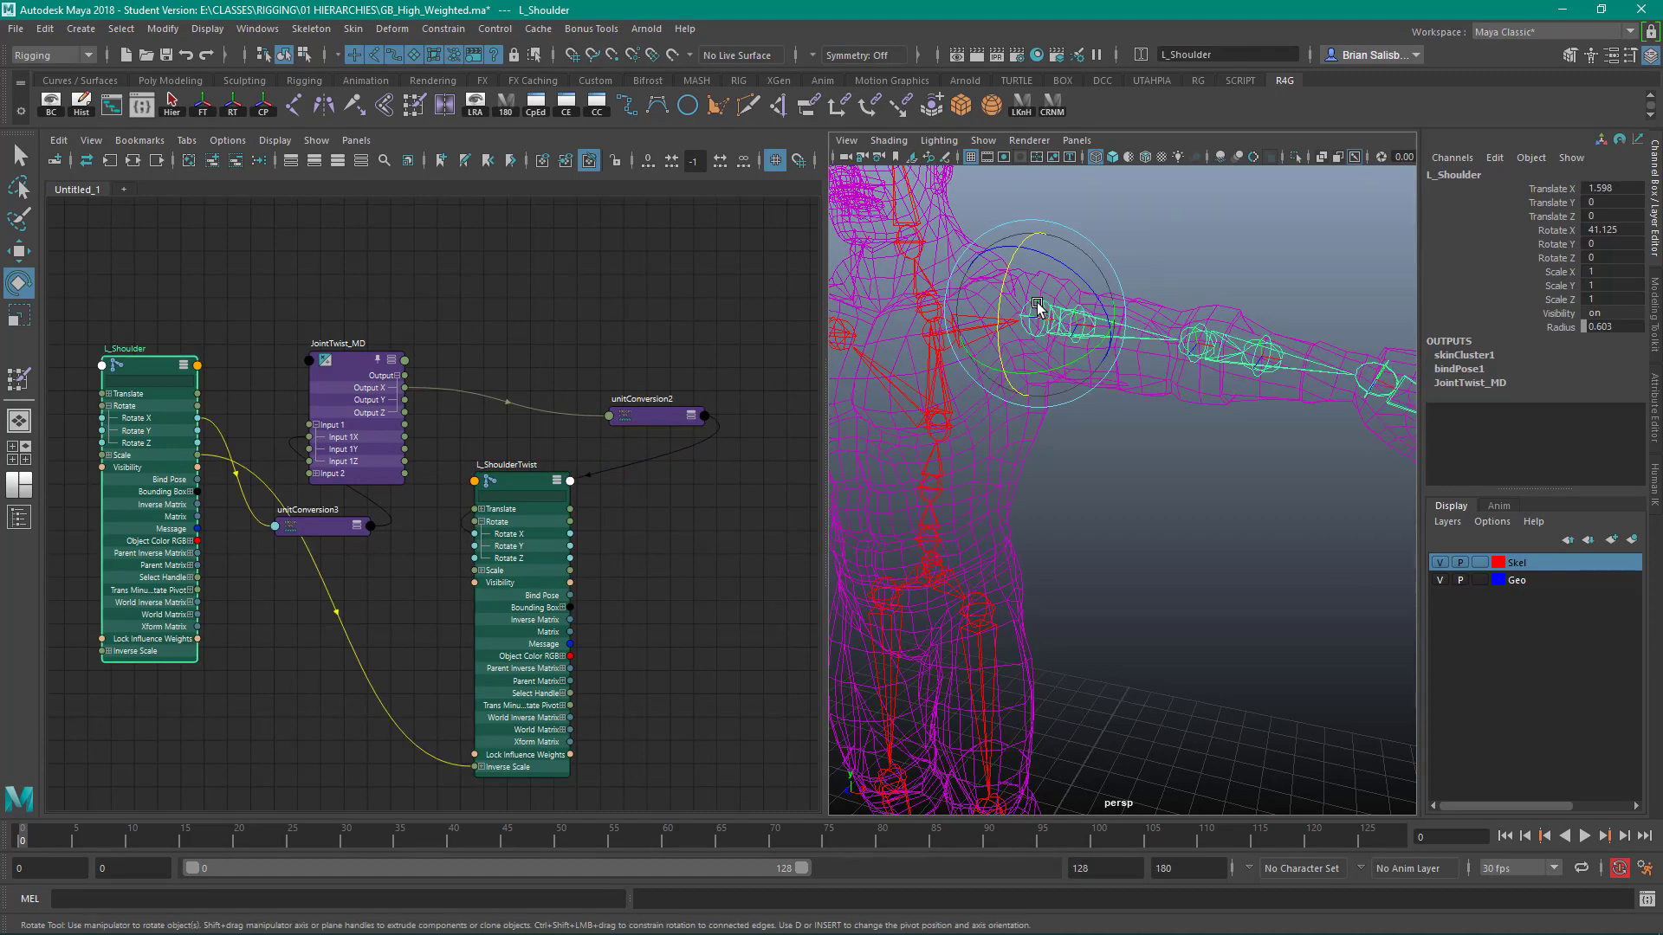
{"action": "left_click", "coordinate": [1134, 232]}
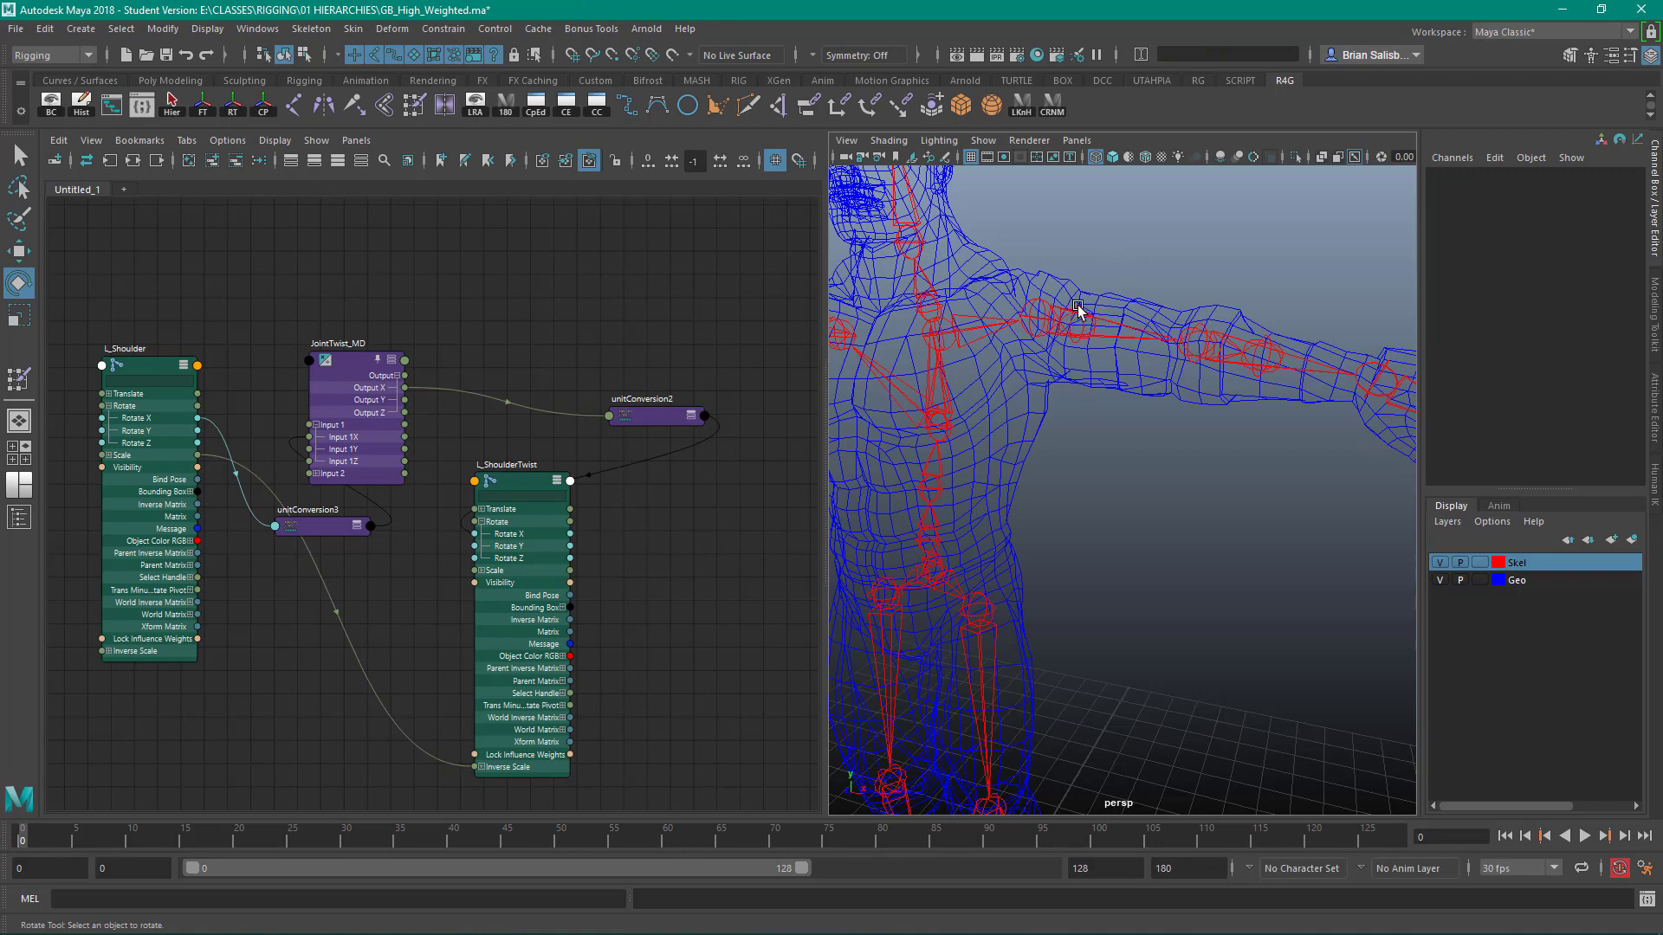
{"action": "left_click", "coordinate": [1078, 312]}
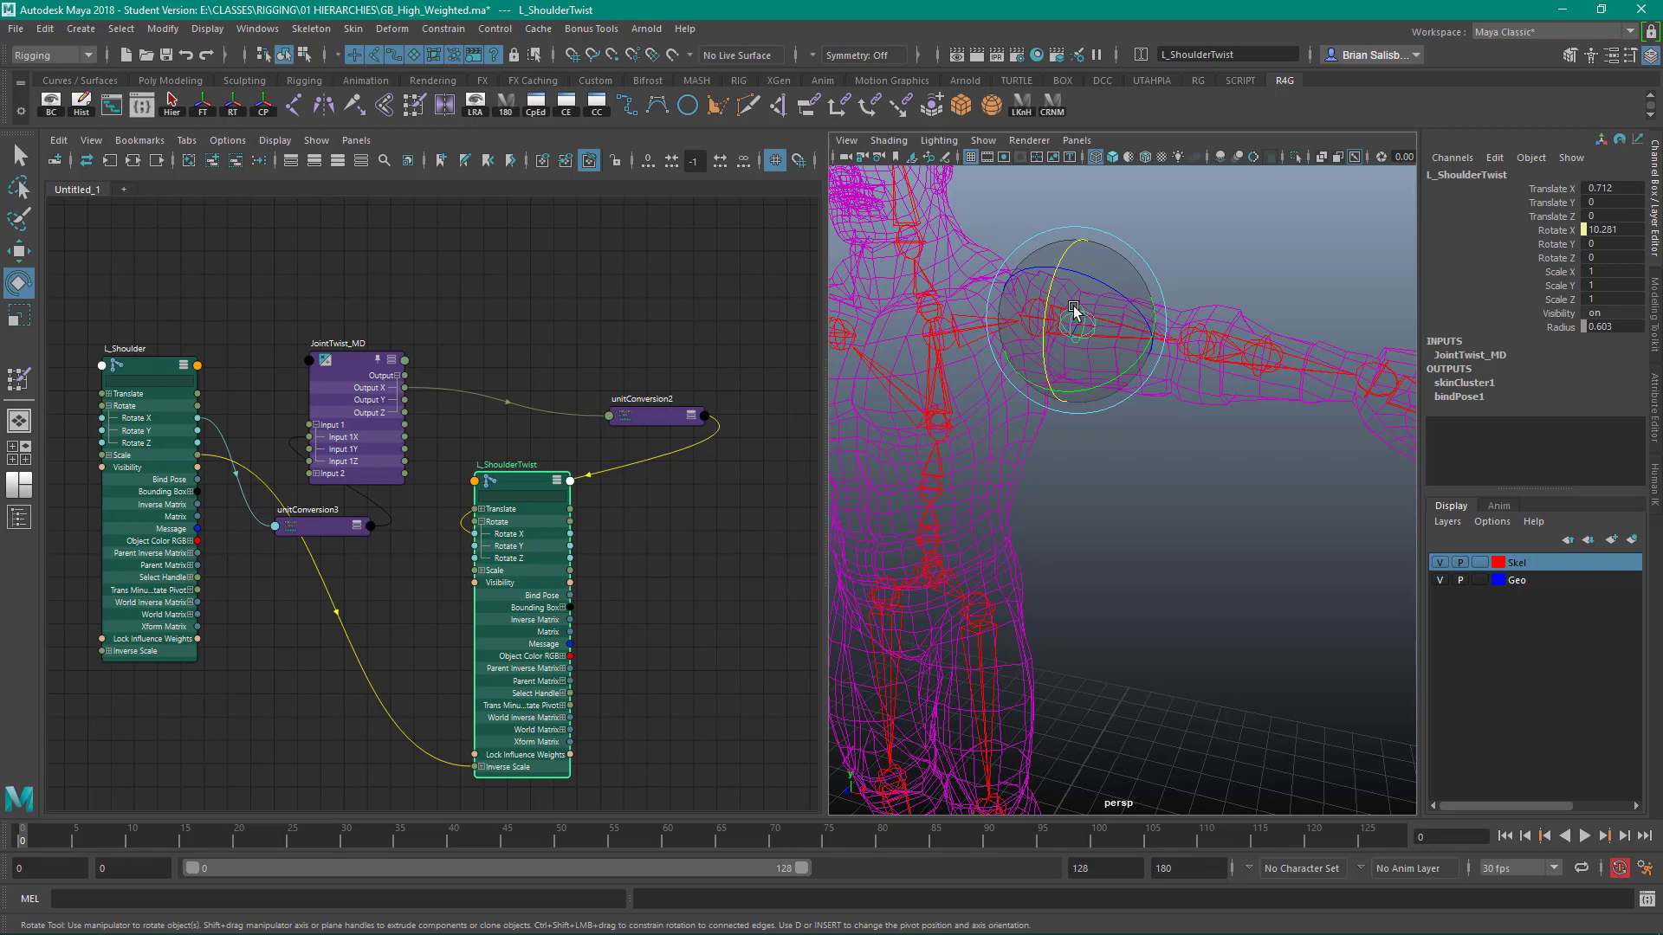
{"action": "left_click", "coordinate": [1041, 343]}
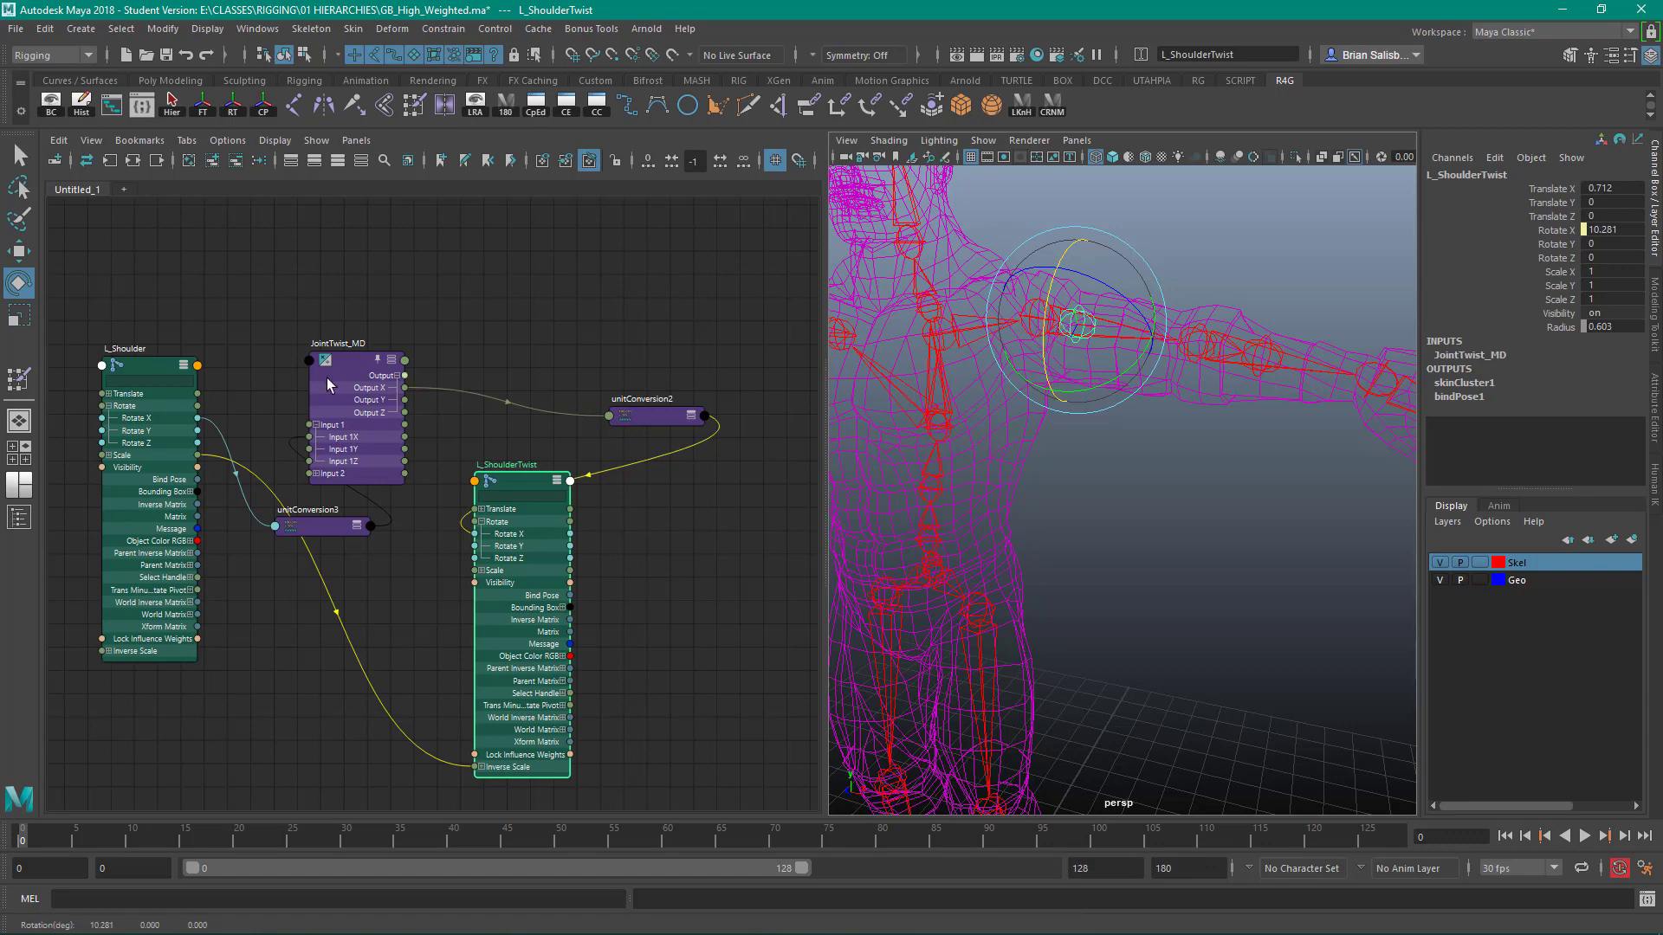
{"action": "left_click", "coordinate": [358, 366]}
Negate JointTwist_MD's Input 2 X from 0.250 to -0.250.
{"action": "key", "text": "ctrl+a"}
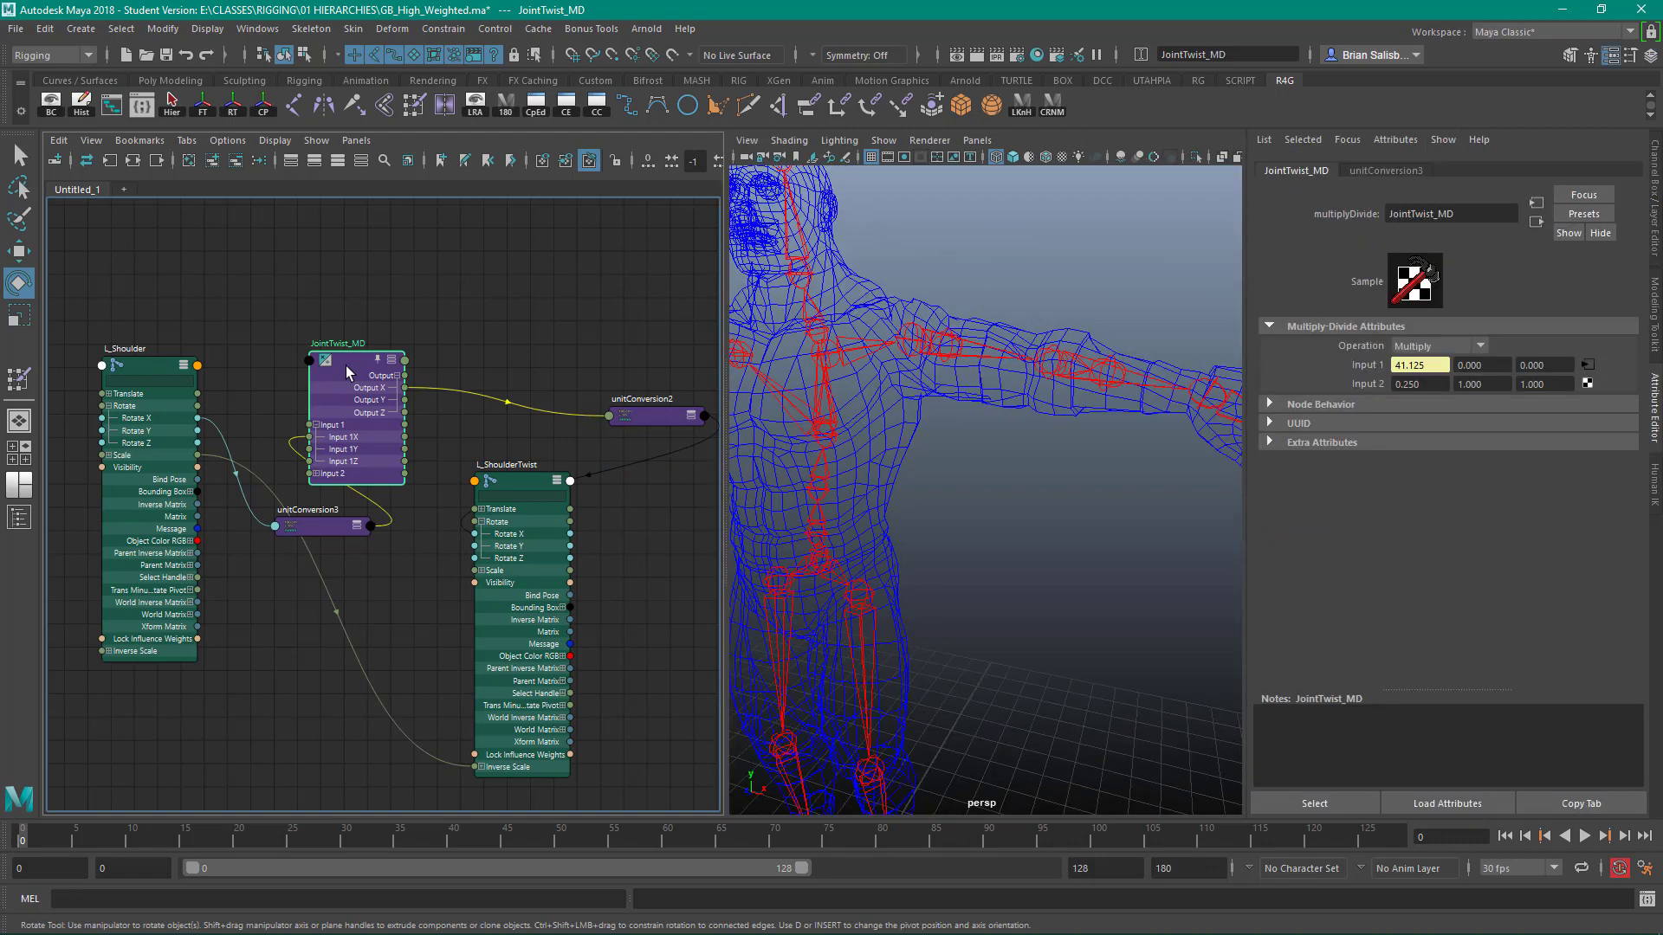
{"action": "left_click", "coordinate": [1431, 387]}
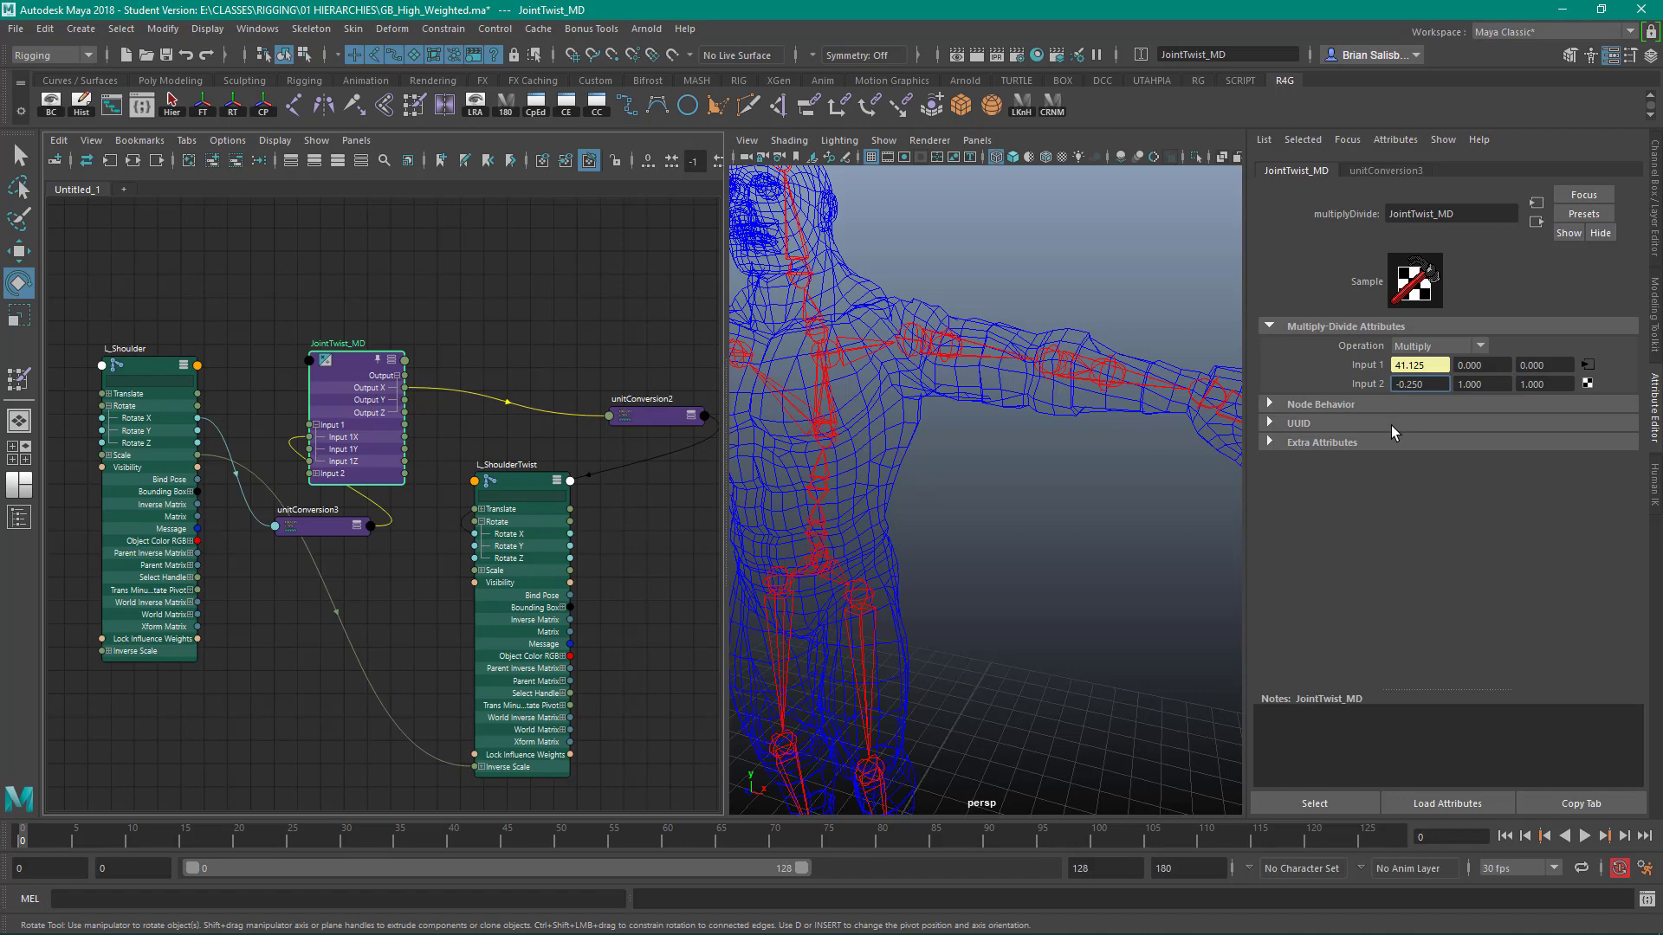
{"action": "type", "text": "-"}
{"action": "key", "text": "Return"}
{"action": "left_click", "coordinate": [1045, 269]}
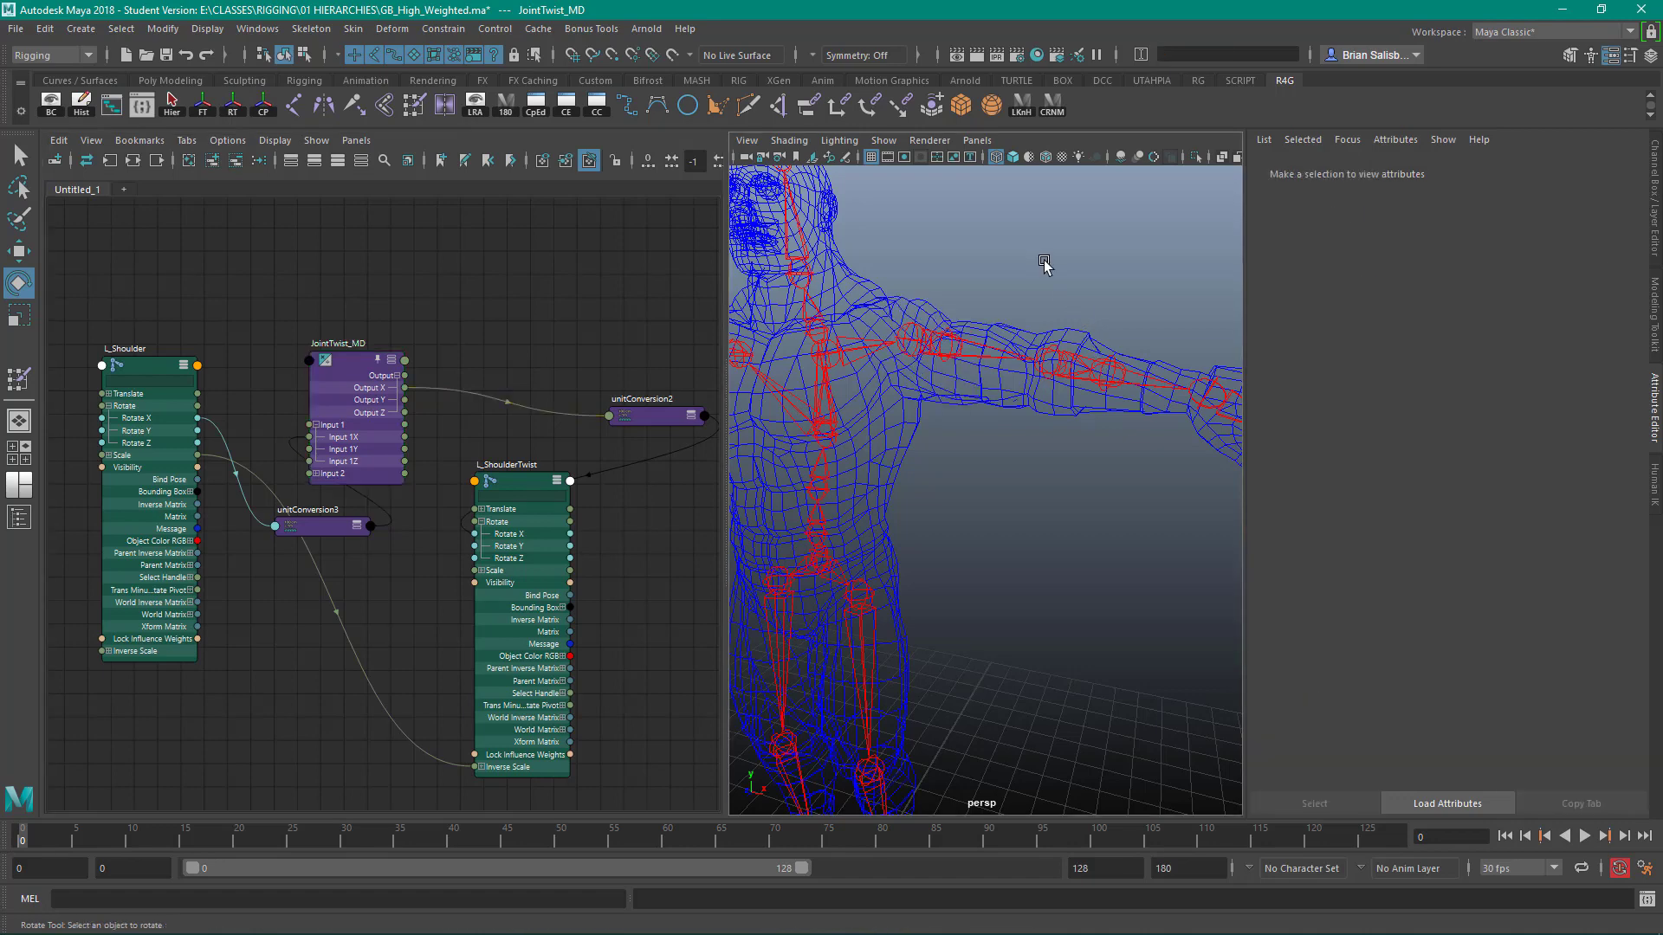
{"action": "left_click", "coordinate": [903, 331]}
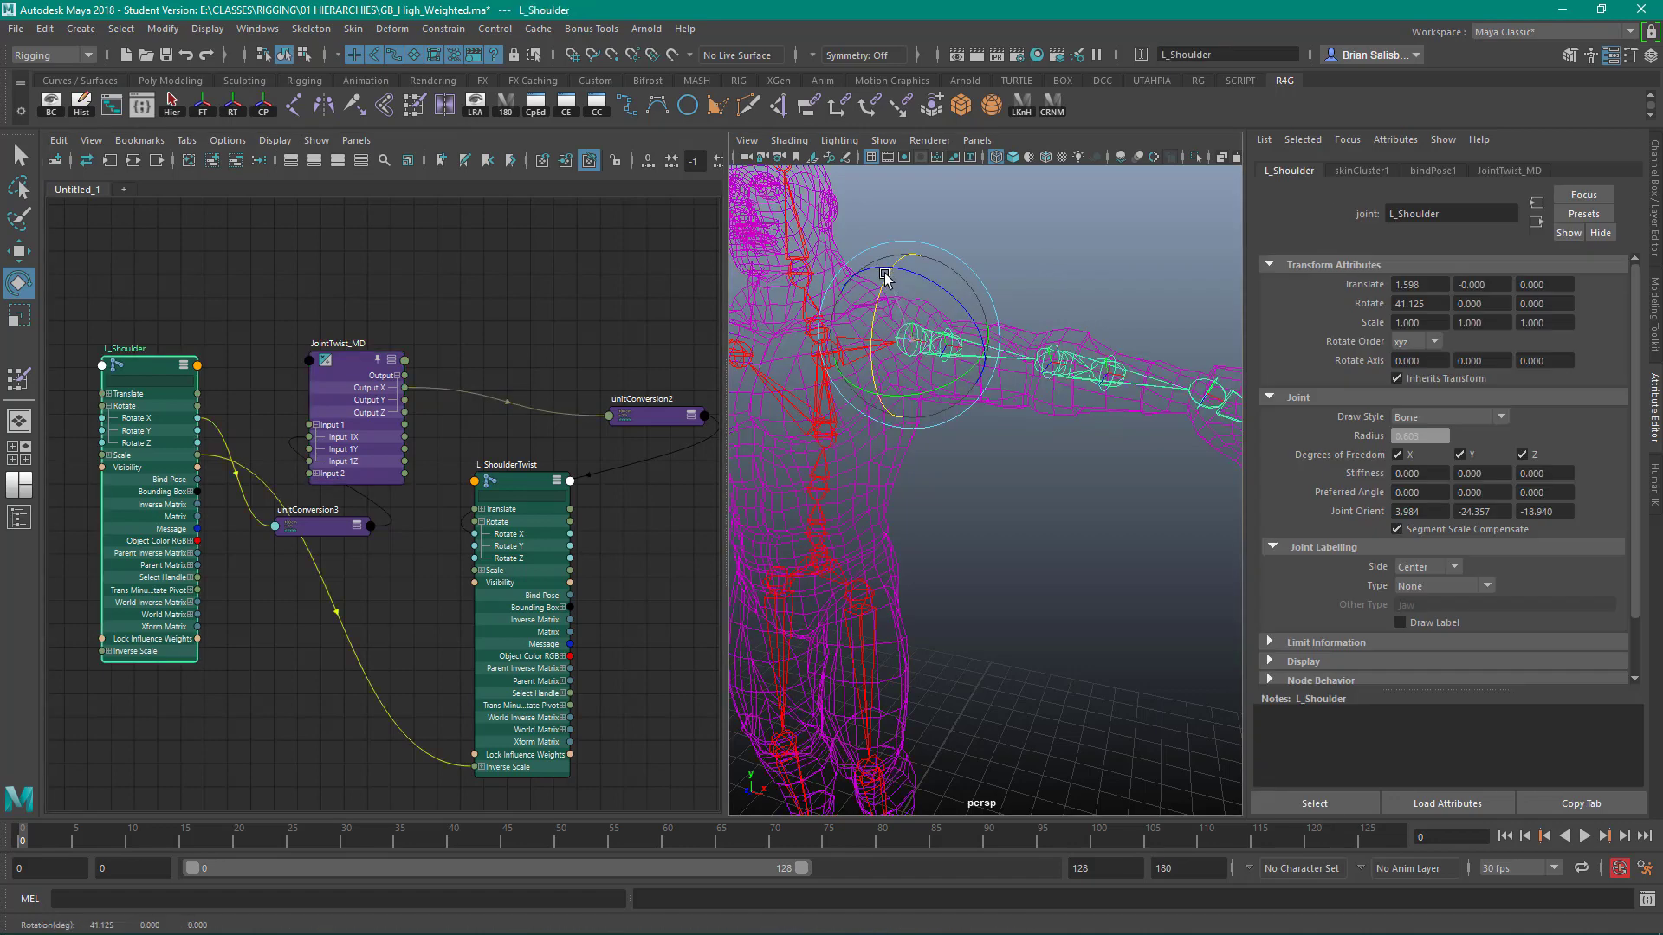
Rotate L_Shoulder in X and check L_ShoulderTwist's counter-rotation in the Channel Box.
{"action": "left_click_drag", "start_coordinate": [895, 327], "coordinate": [890, 231]}
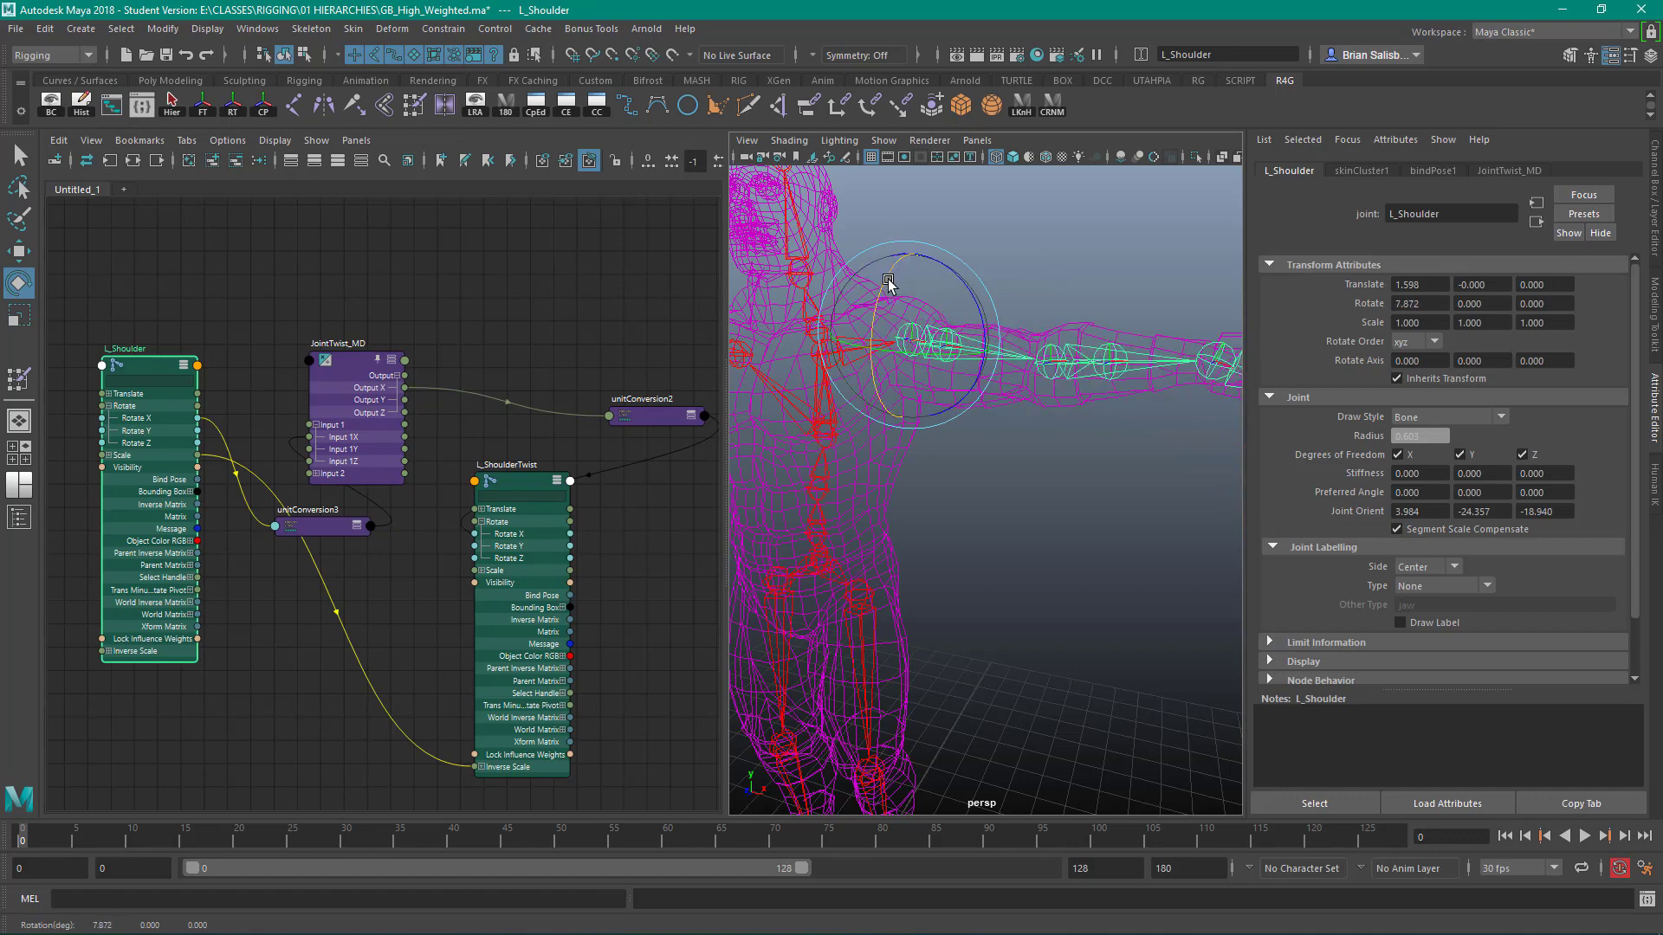
{"action": "mouse_move", "coordinate": [880, 307]}
{"action": "left_mouse_down"}
{"action": "mouse_move", "coordinate": [885, 268]}
{"action": "mouse_move", "coordinate": [888, 317]}
{"action": "left_mouse_up"}
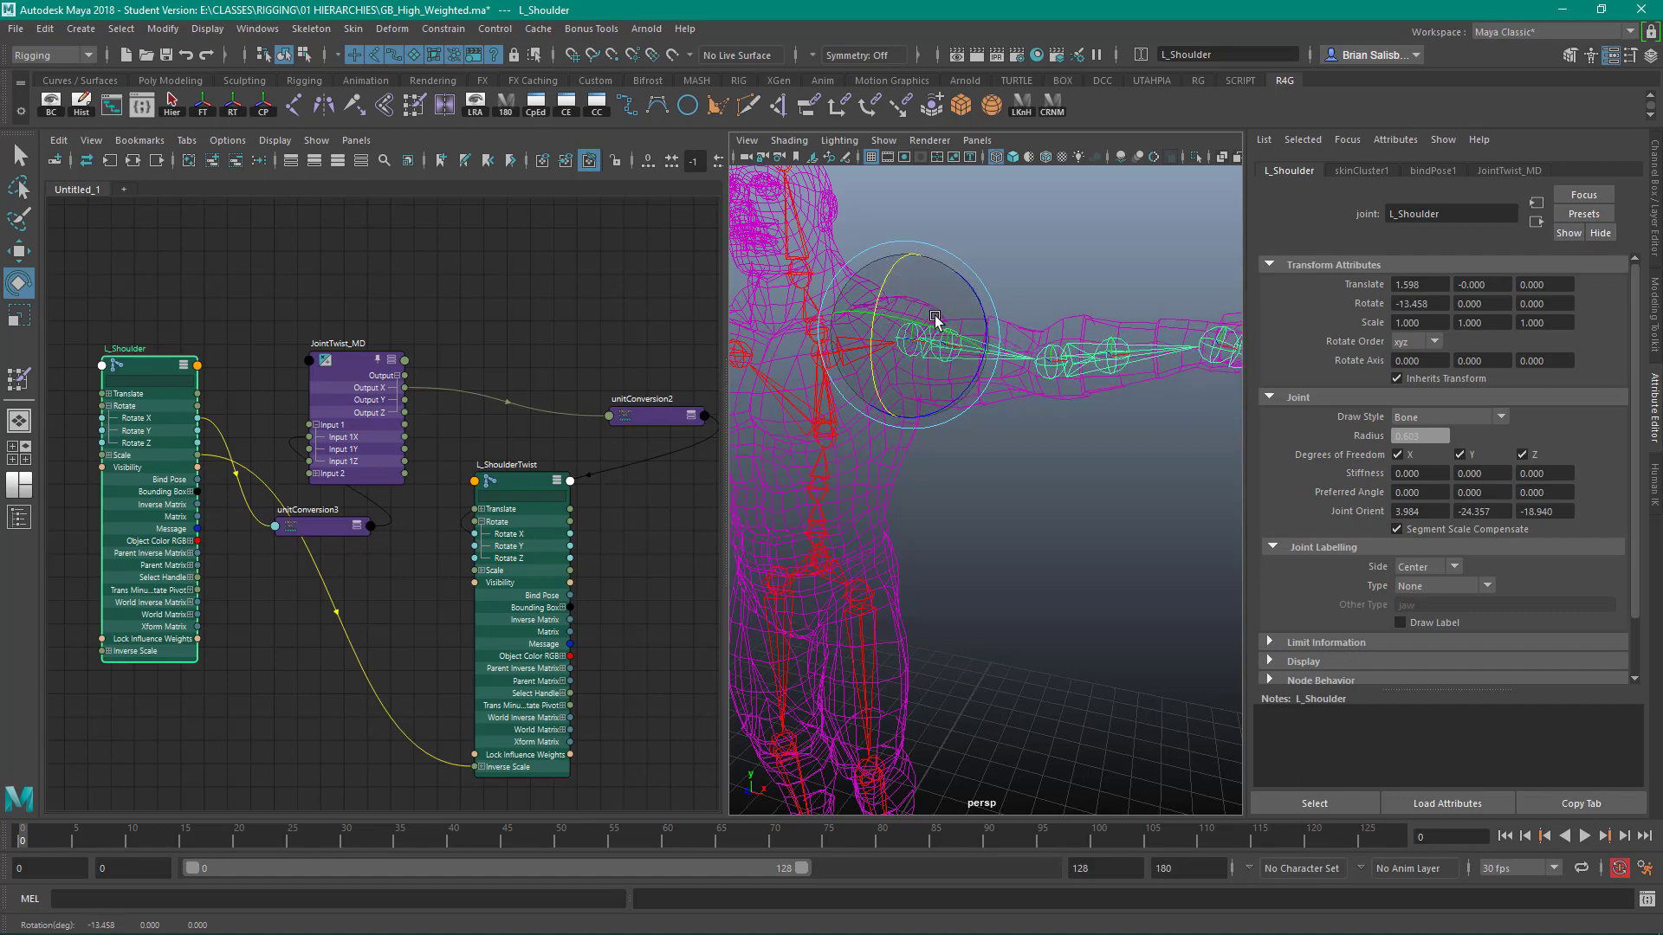
{"action": "left_click", "coordinate": [965, 341]}
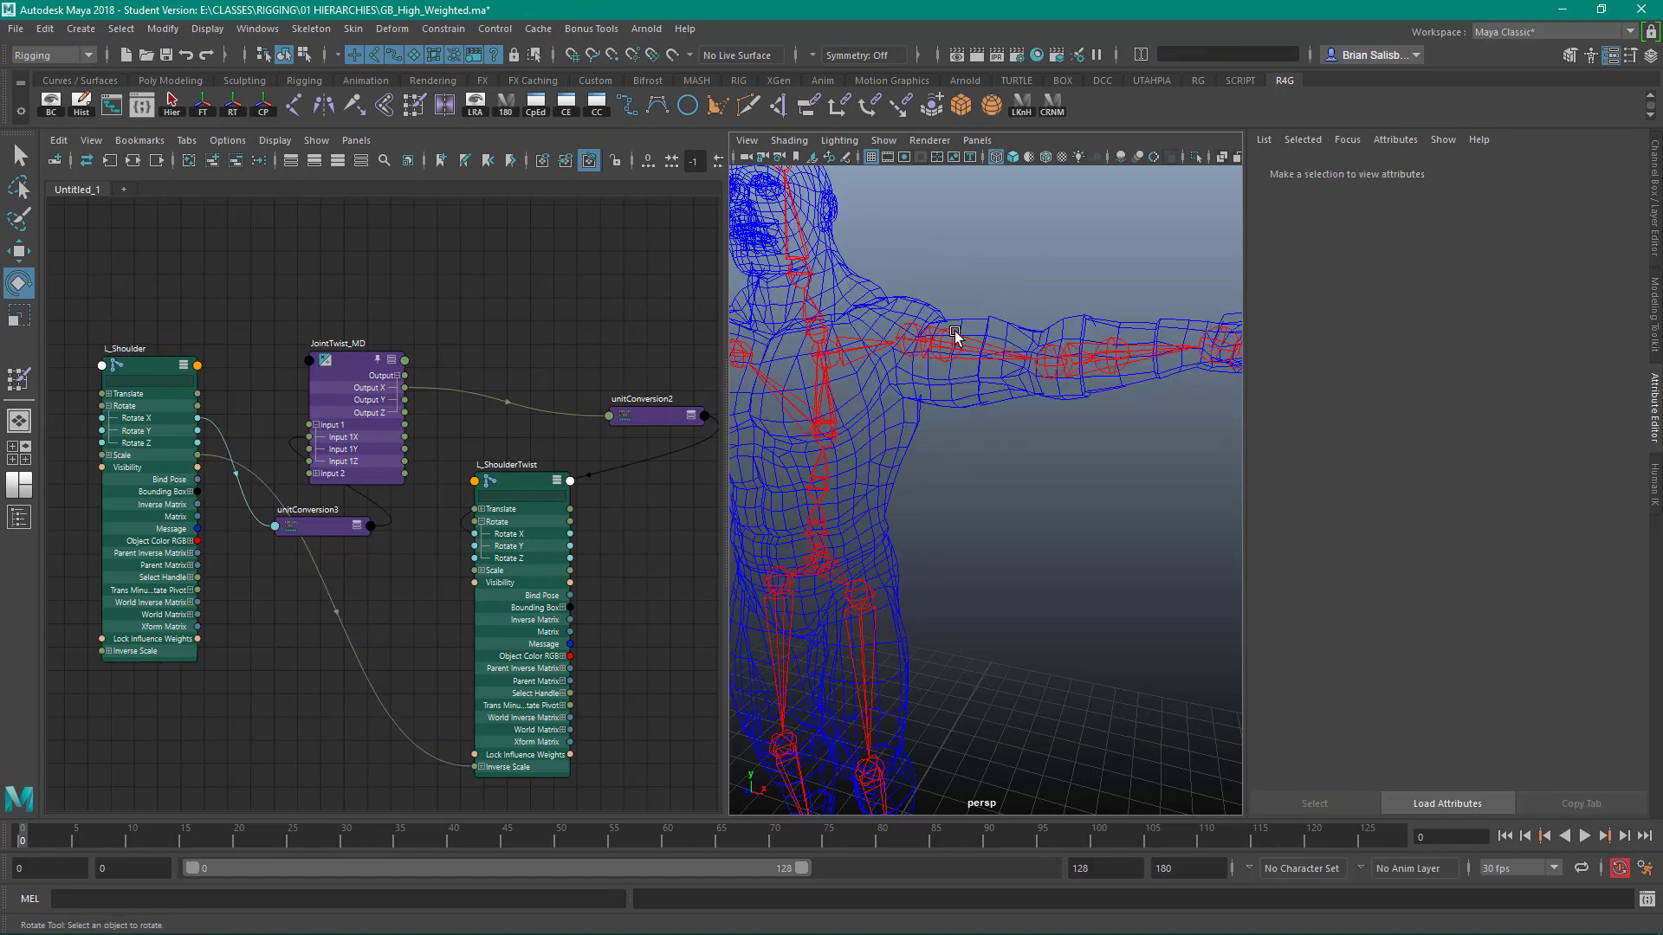
{"action": "left_click", "coordinate": [955, 333]}
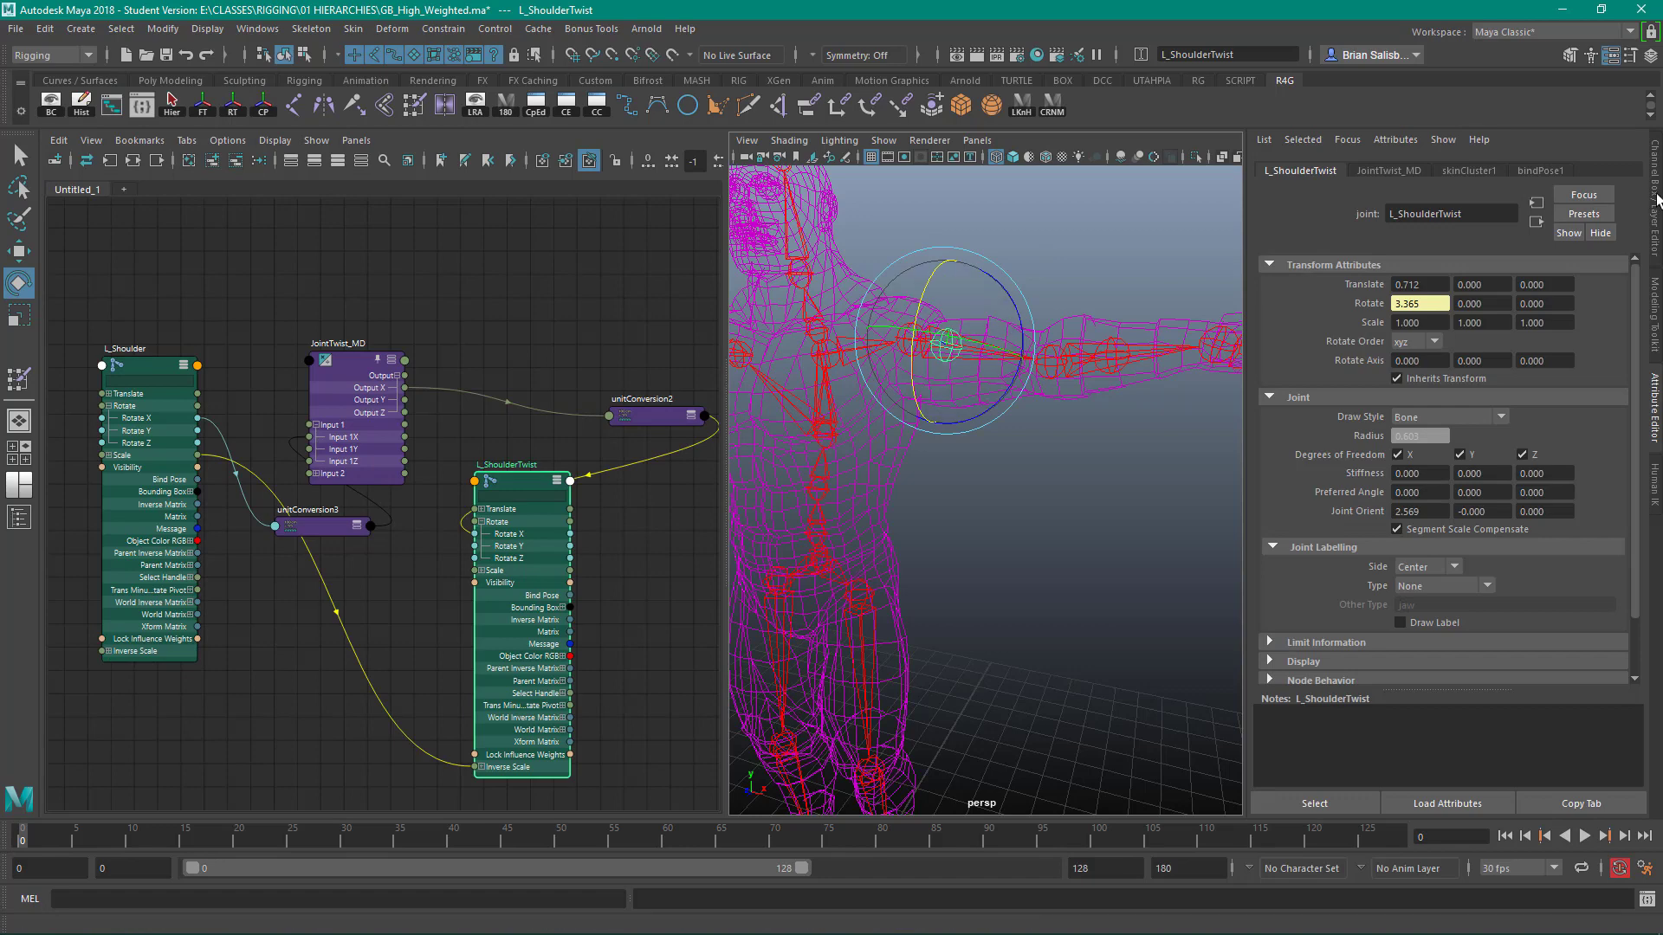
{"action": "key", "text": "ctrl+a"}
{"action": "left_click", "coordinate": [1035, 241]}
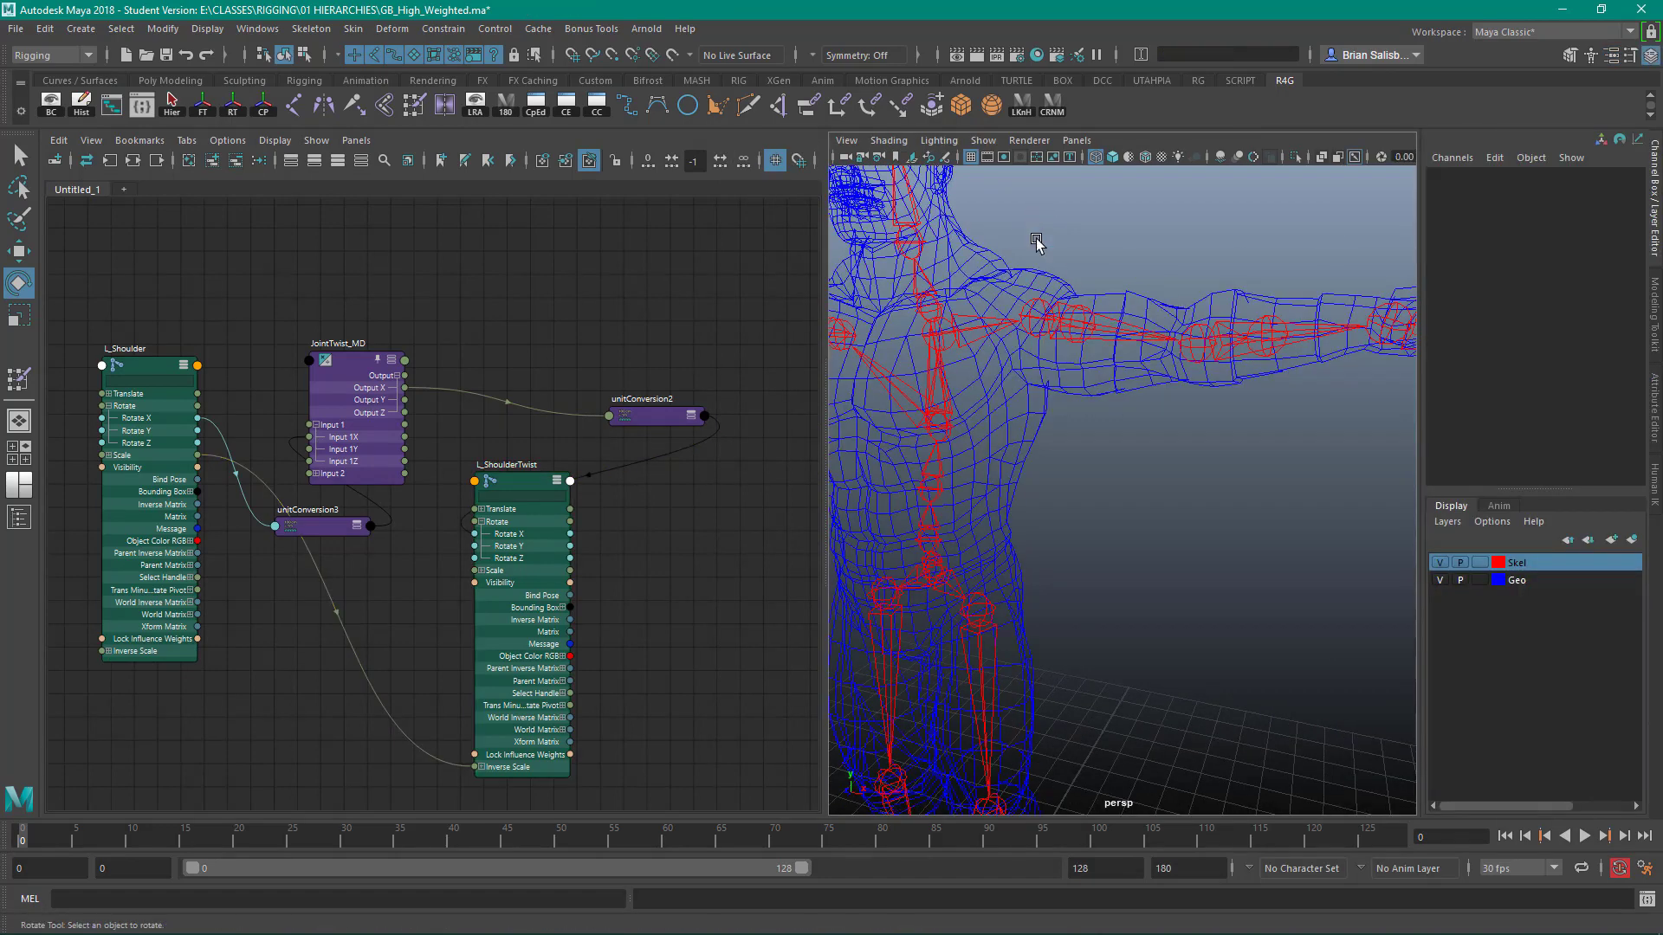
{"action": "left_click", "coordinate": [1044, 315]}
{"action": "left_click", "coordinate": [1163, 232]}
{"action": "left_click", "coordinate": [1082, 316]}
{"action": "left_click", "coordinate": [1133, 230]}
{"action": "left_click", "coordinate": [1080, 319]}
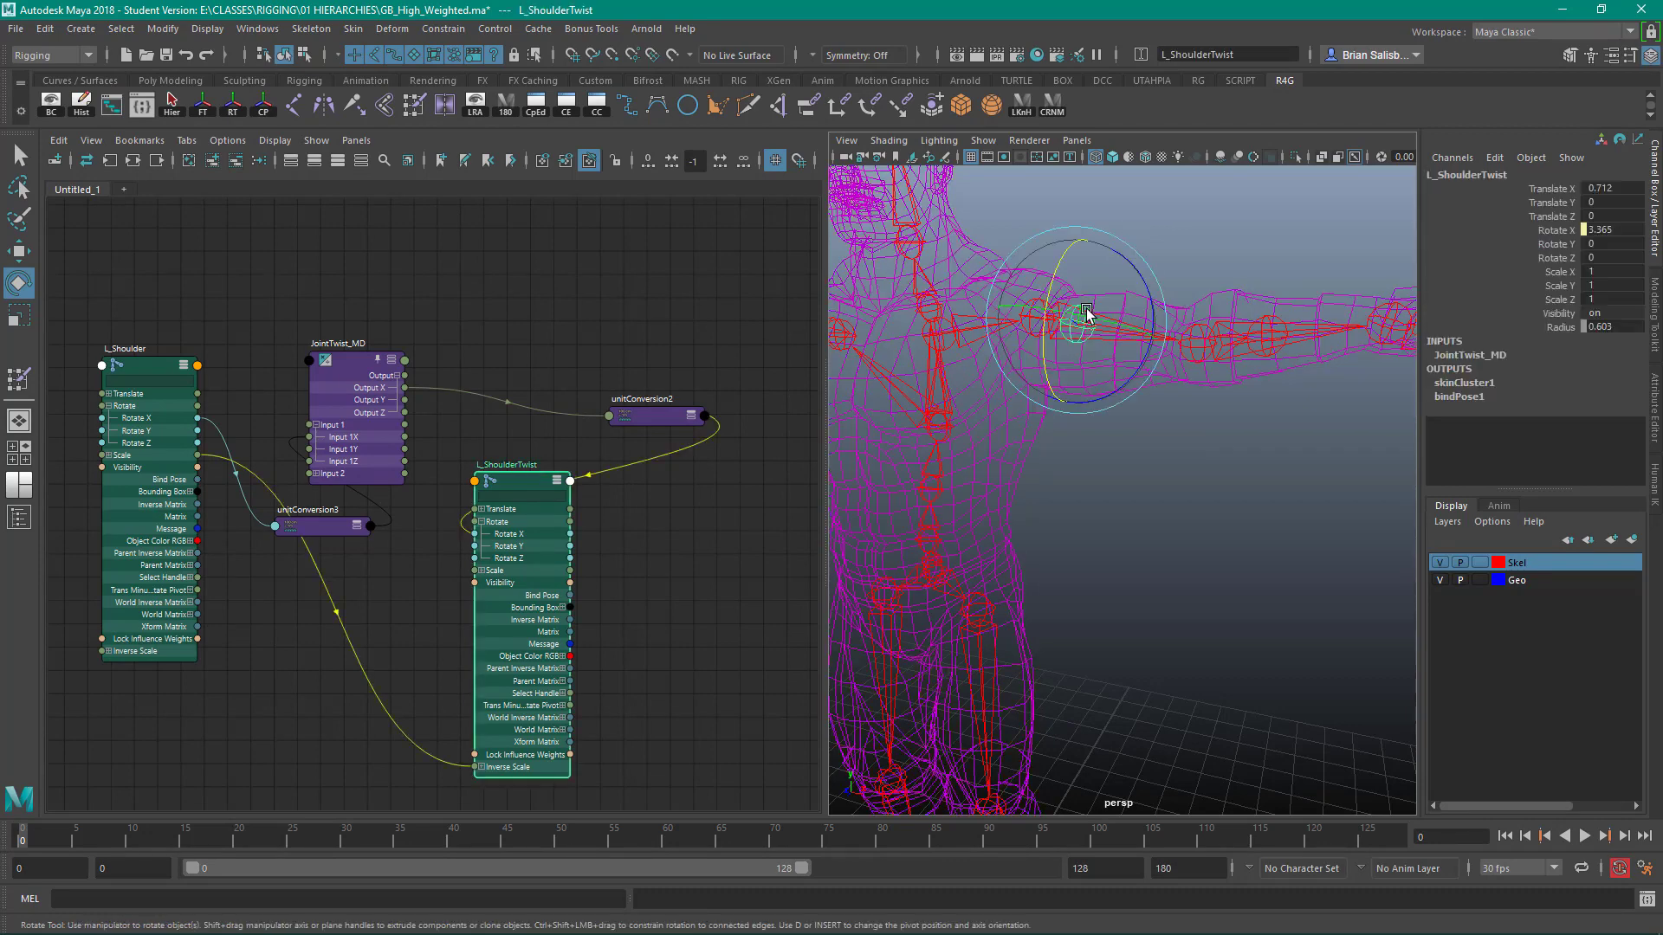
Set L_Shoulder to 23.847 in X, confirm L_ShoulderTwist reads -5.962, and raise its node.
{"action": "left_click", "coordinate": [1039, 328]}
{"action": "left_click", "coordinate": [1029, 329]}
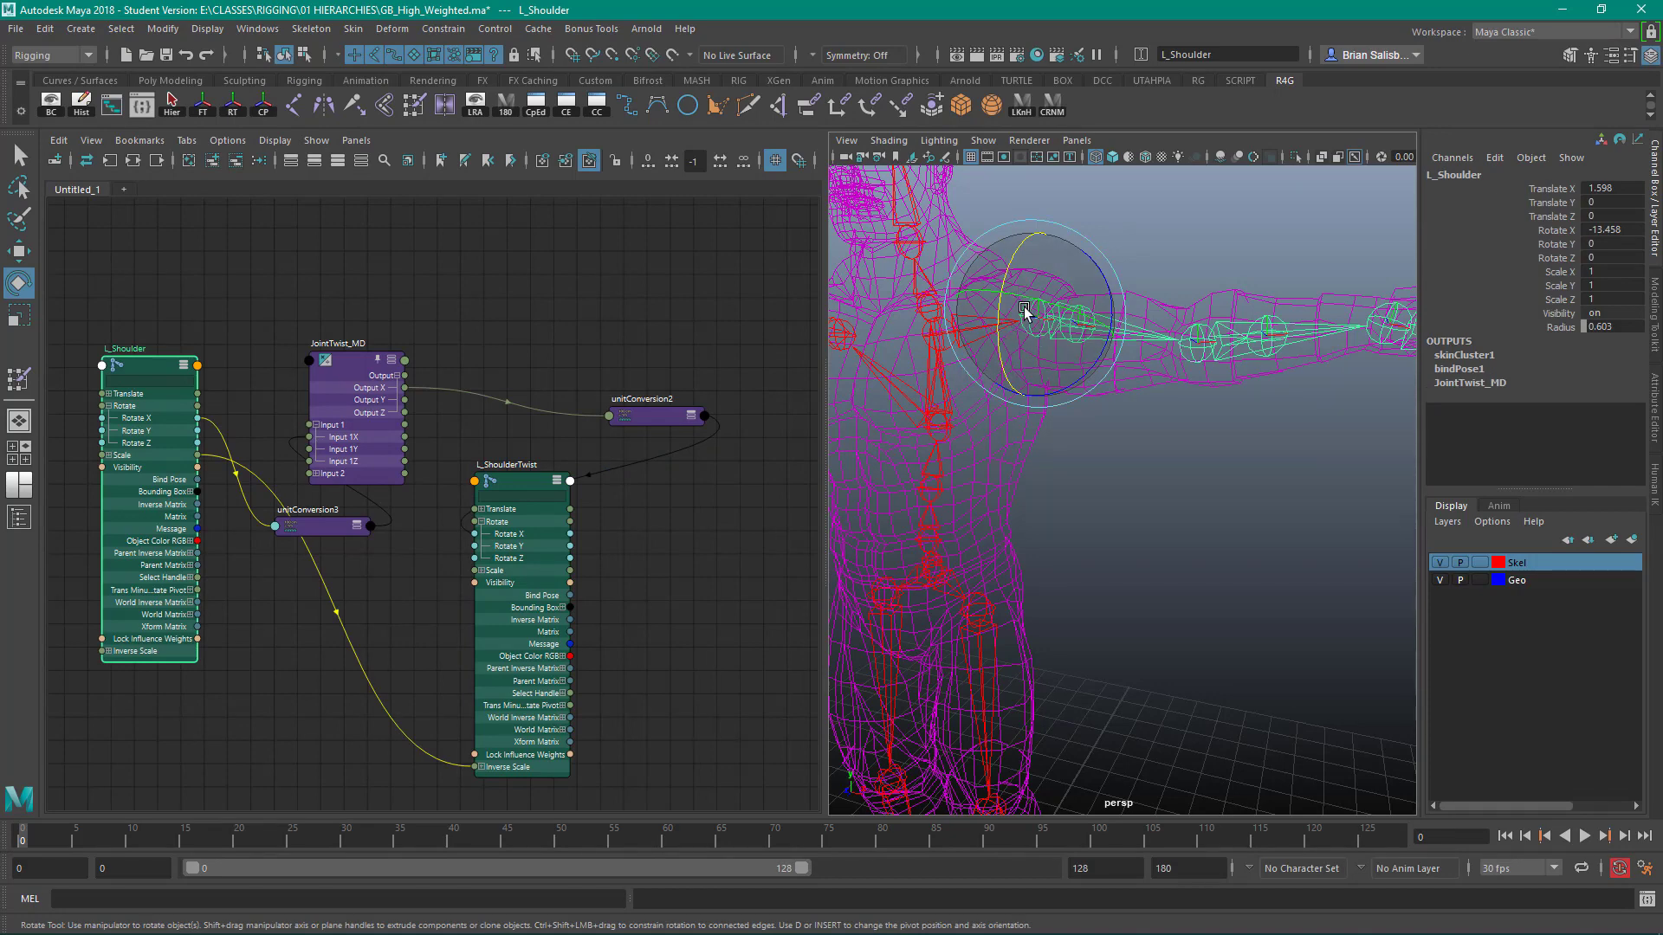
{"action": "left_click", "coordinate": [1070, 315]}
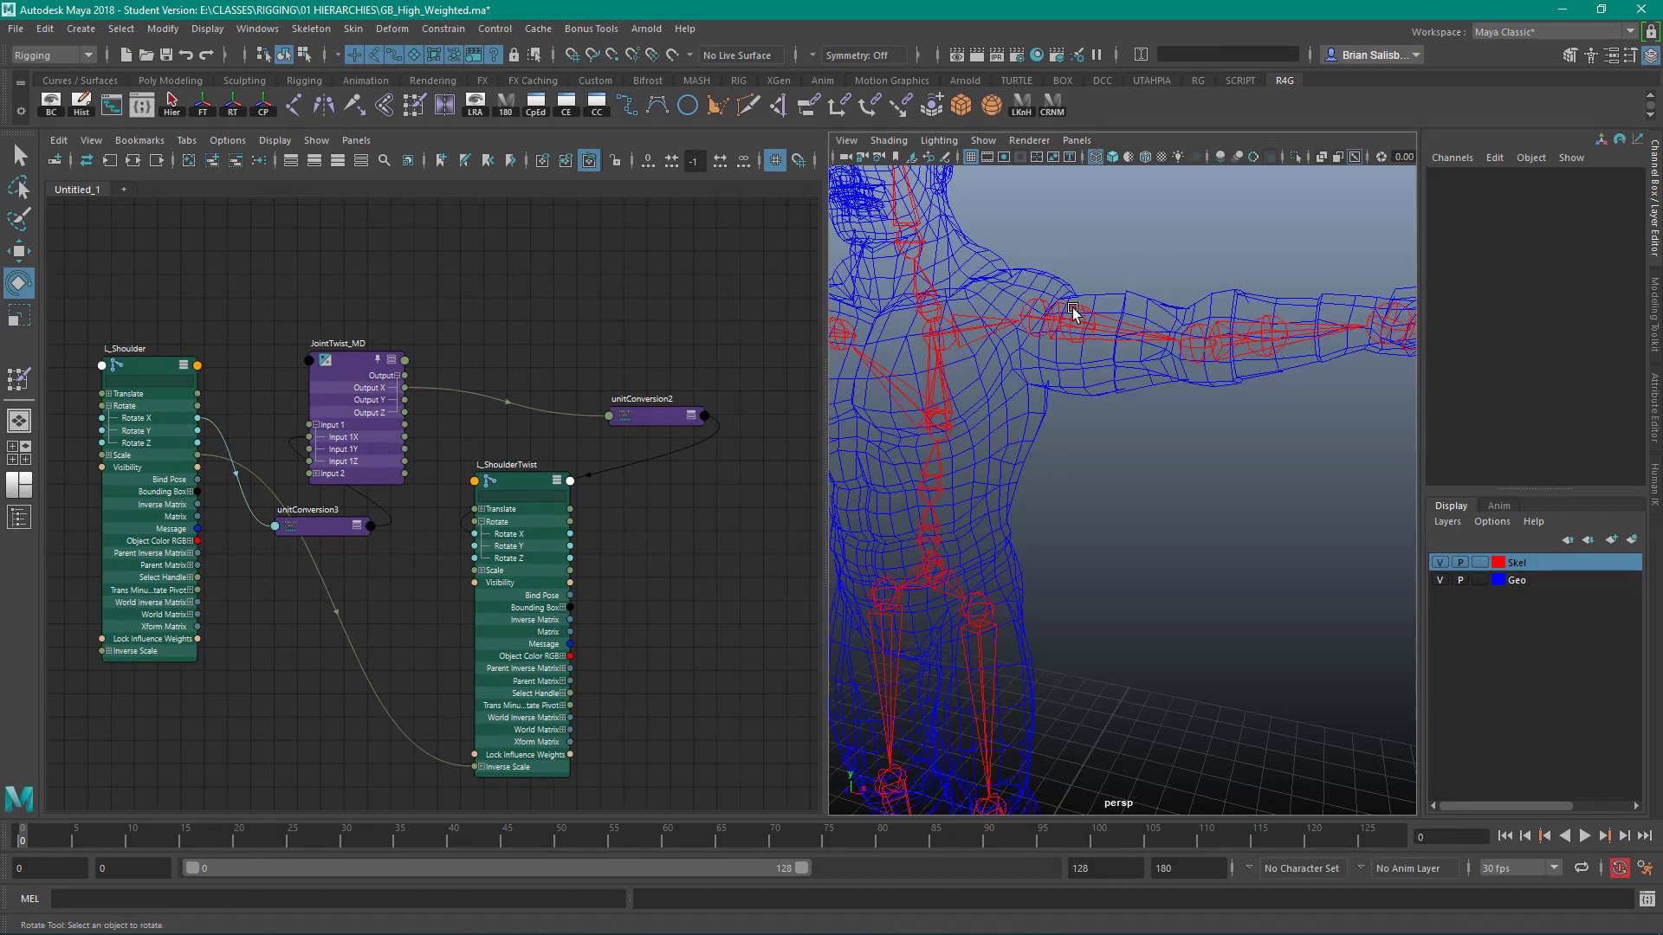
{"action": "left_click", "coordinate": [1078, 319]}
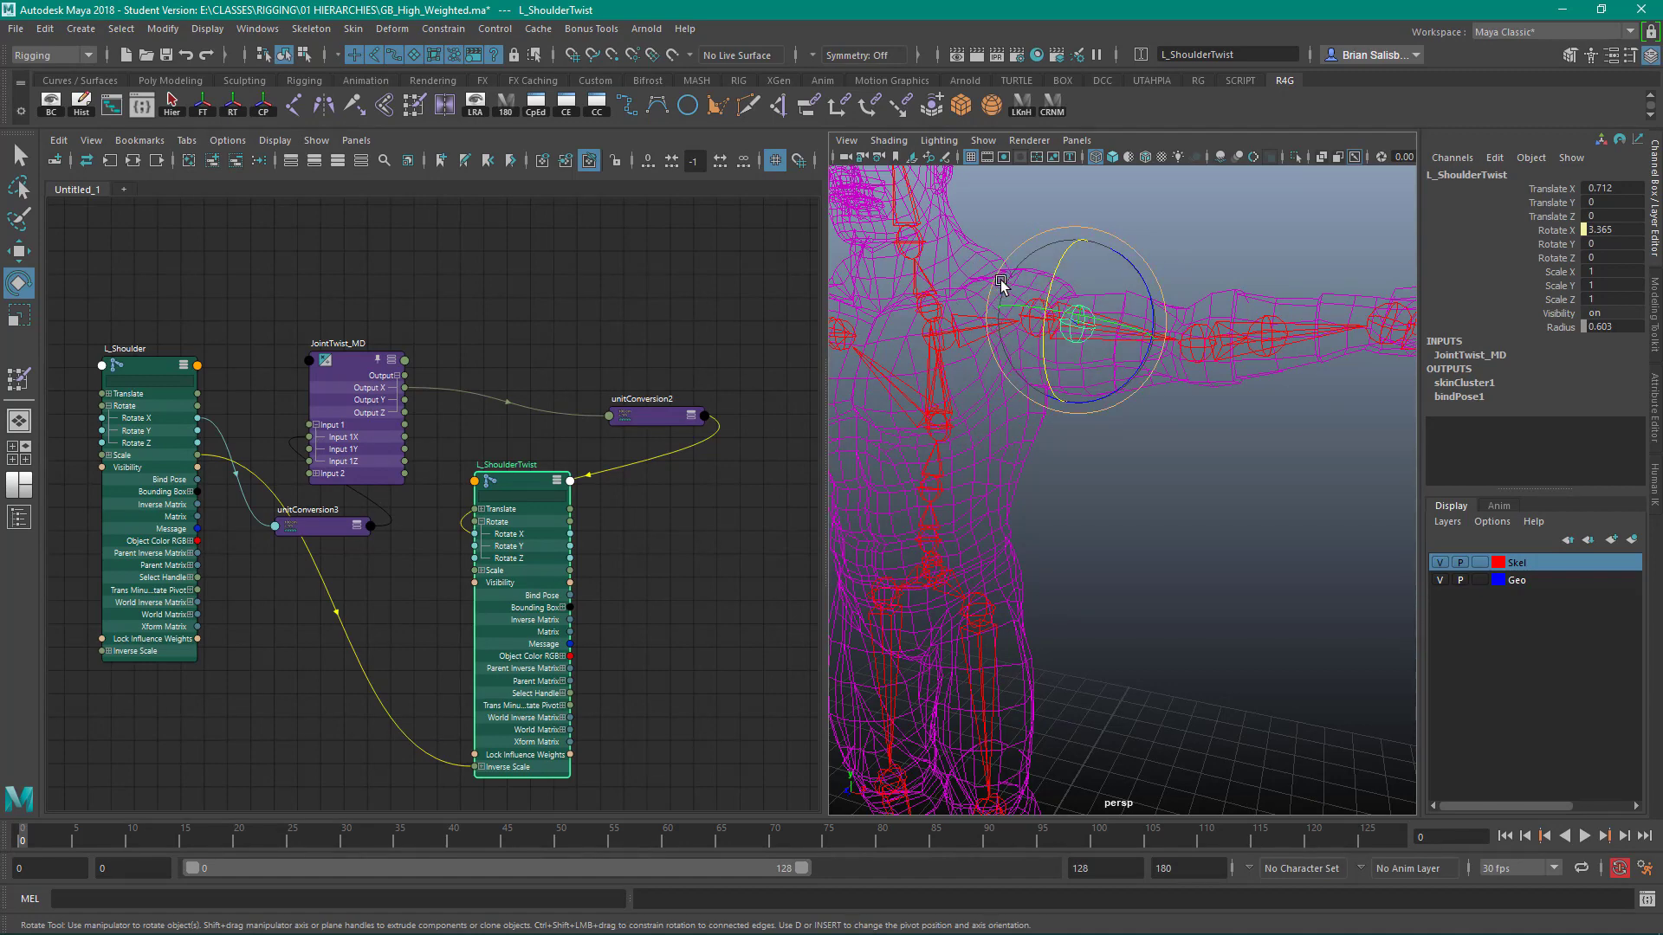
{"action": "left_click", "coordinate": [1027, 215]}
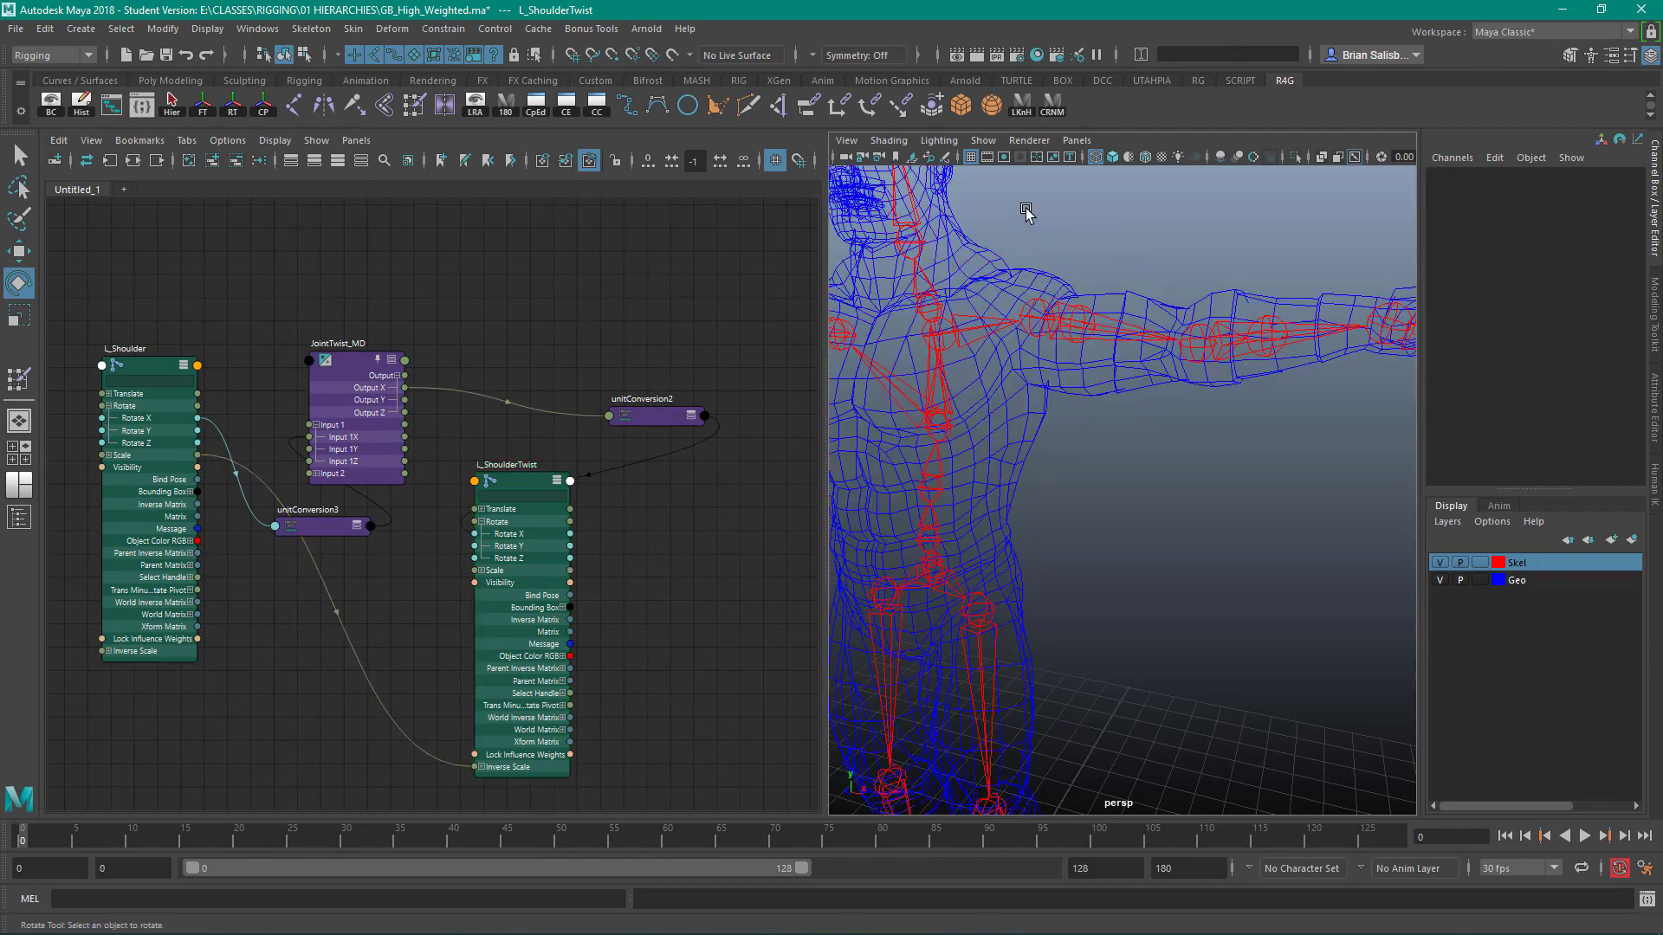
{"action": "left_click", "coordinate": [1045, 278]}
{"action": "left_click", "coordinate": [1027, 314]}
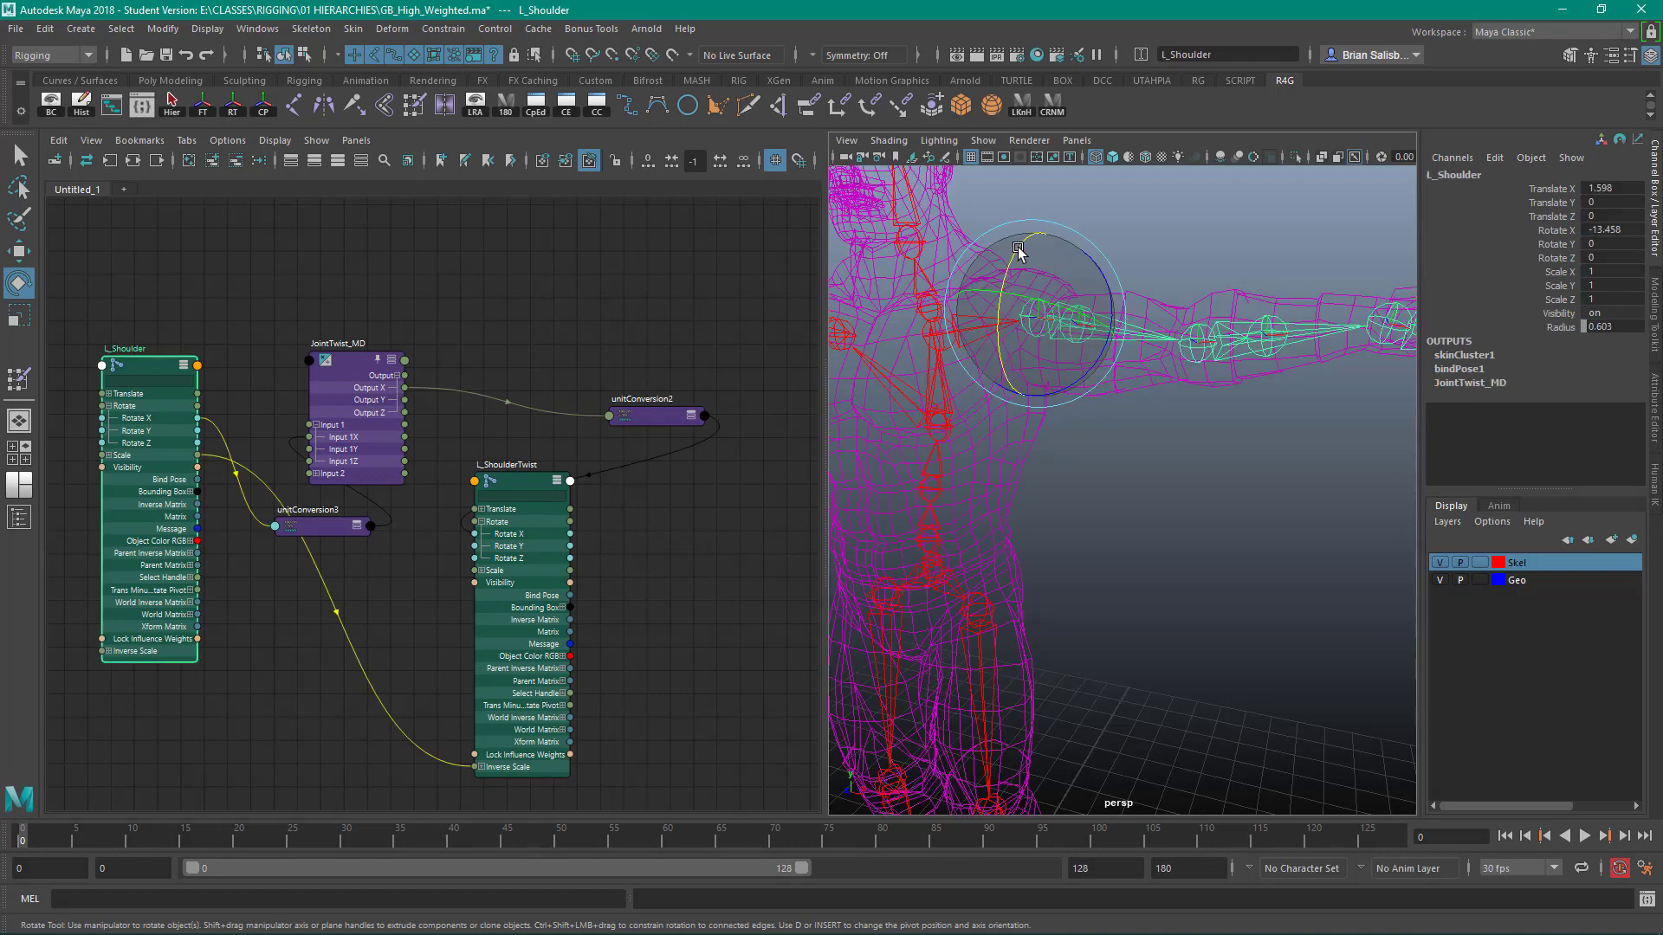
{"action": "left_click_drag", "start_coordinate": [1019, 253], "coordinate": [1010, 282]}
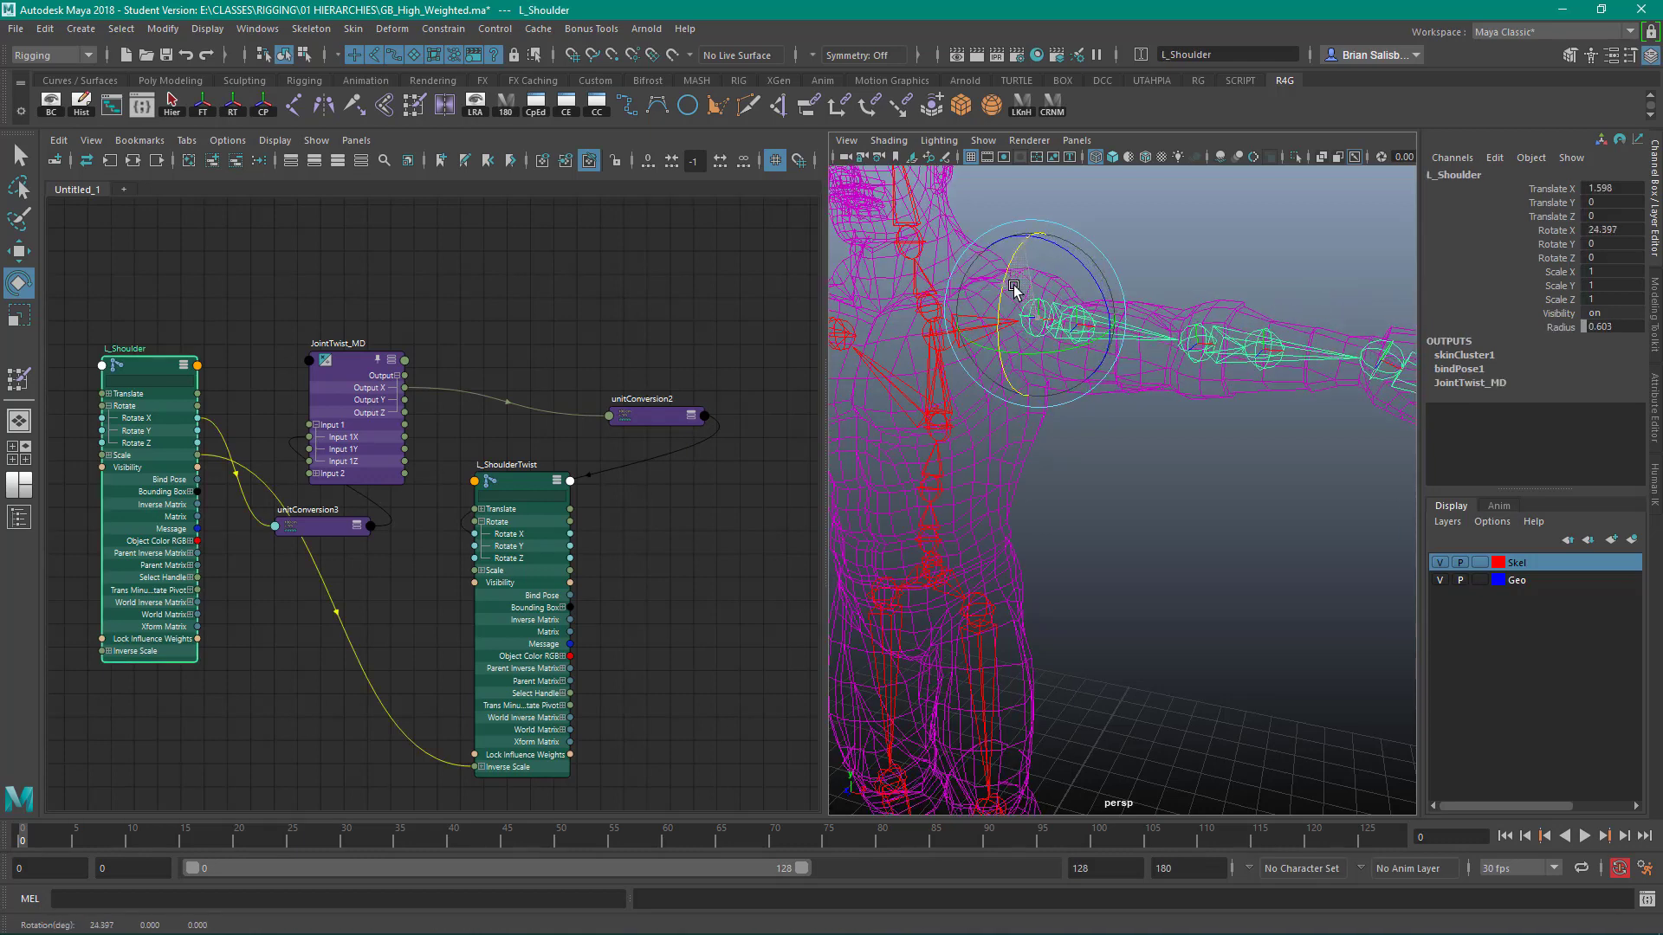
{"action": "left_click", "coordinate": [1126, 247]}
{"action": "left_click", "coordinate": [1076, 313]}
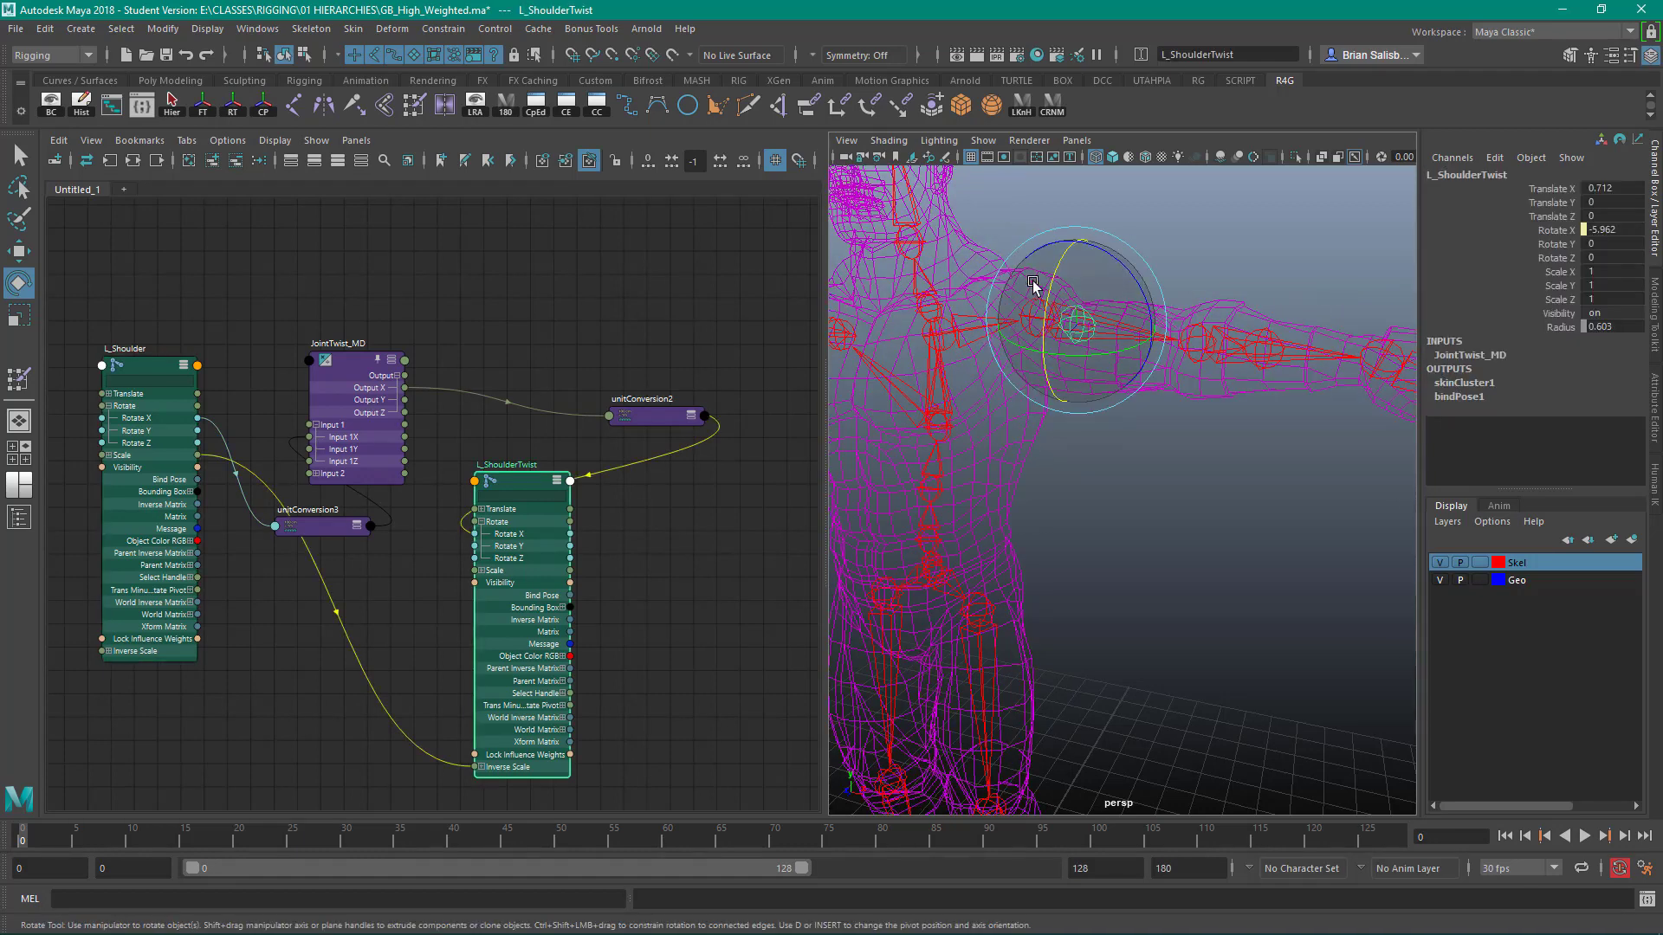
{"action": "left_click", "coordinate": [1219, 218]}
{"action": "left_click_drag", "start_coordinate": [517, 483], "coordinate": [505, 447]}
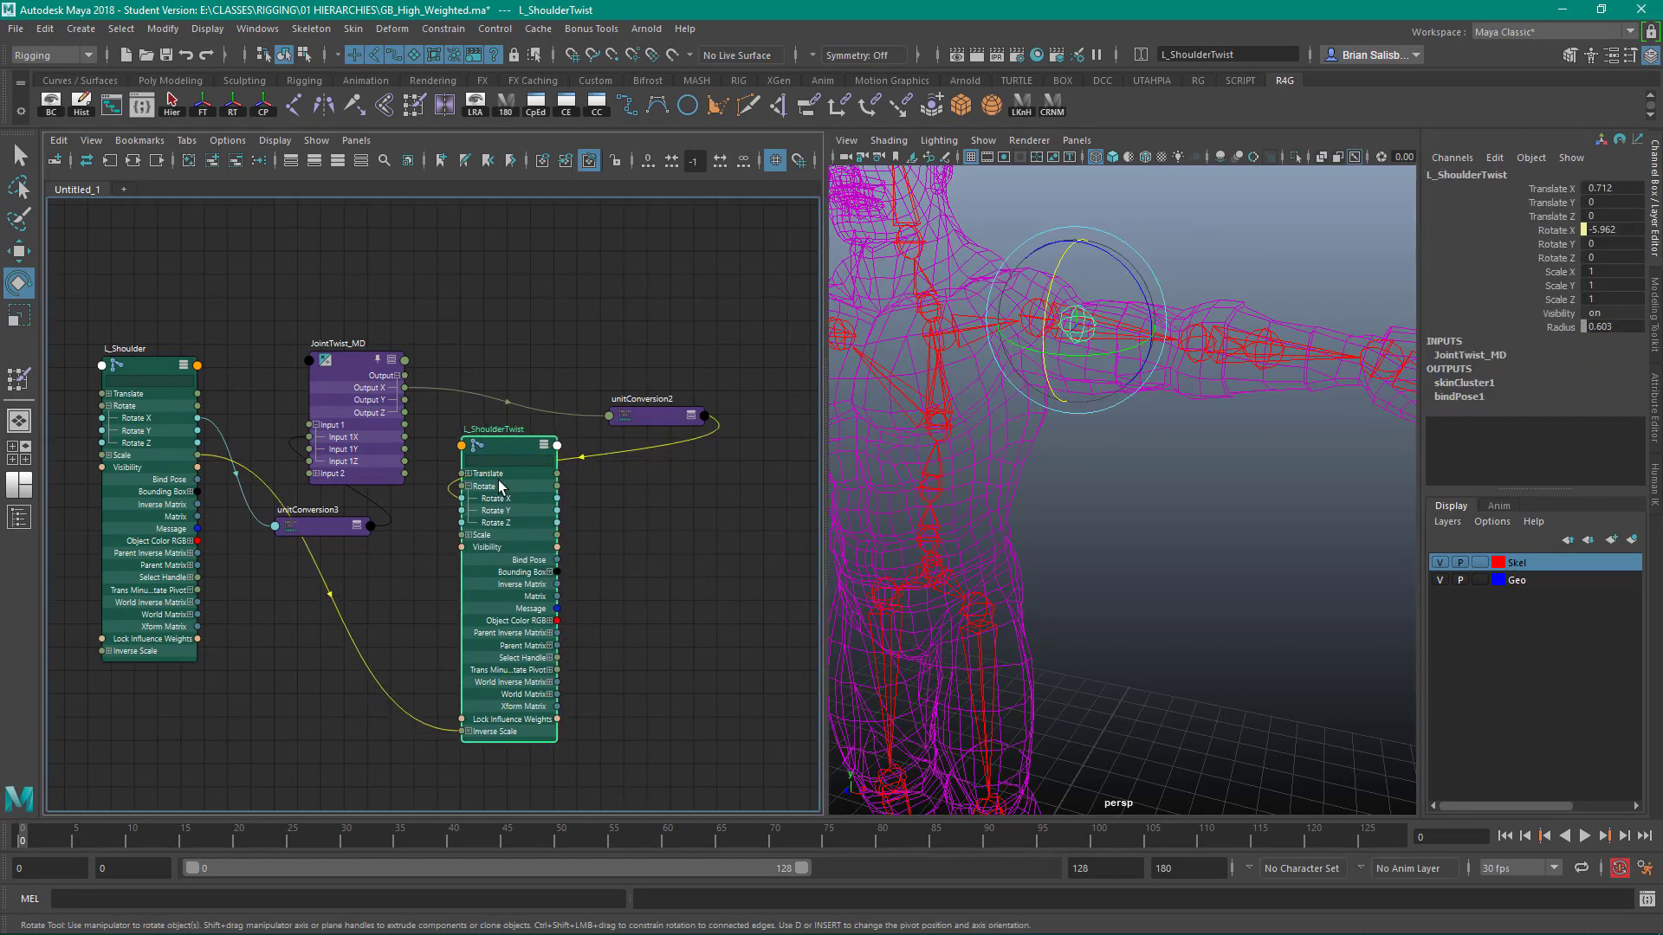
{"action": "left_click", "coordinate": [1204, 340]}
Test-bend the elbow and twist L_Hand, then undo the hand rotation.
{"action": "left_click_drag", "start_coordinate": [1171, 289], "coordinate": [1272, 353]}
{"action": "left_click", "coordinate": [1291, 263]}
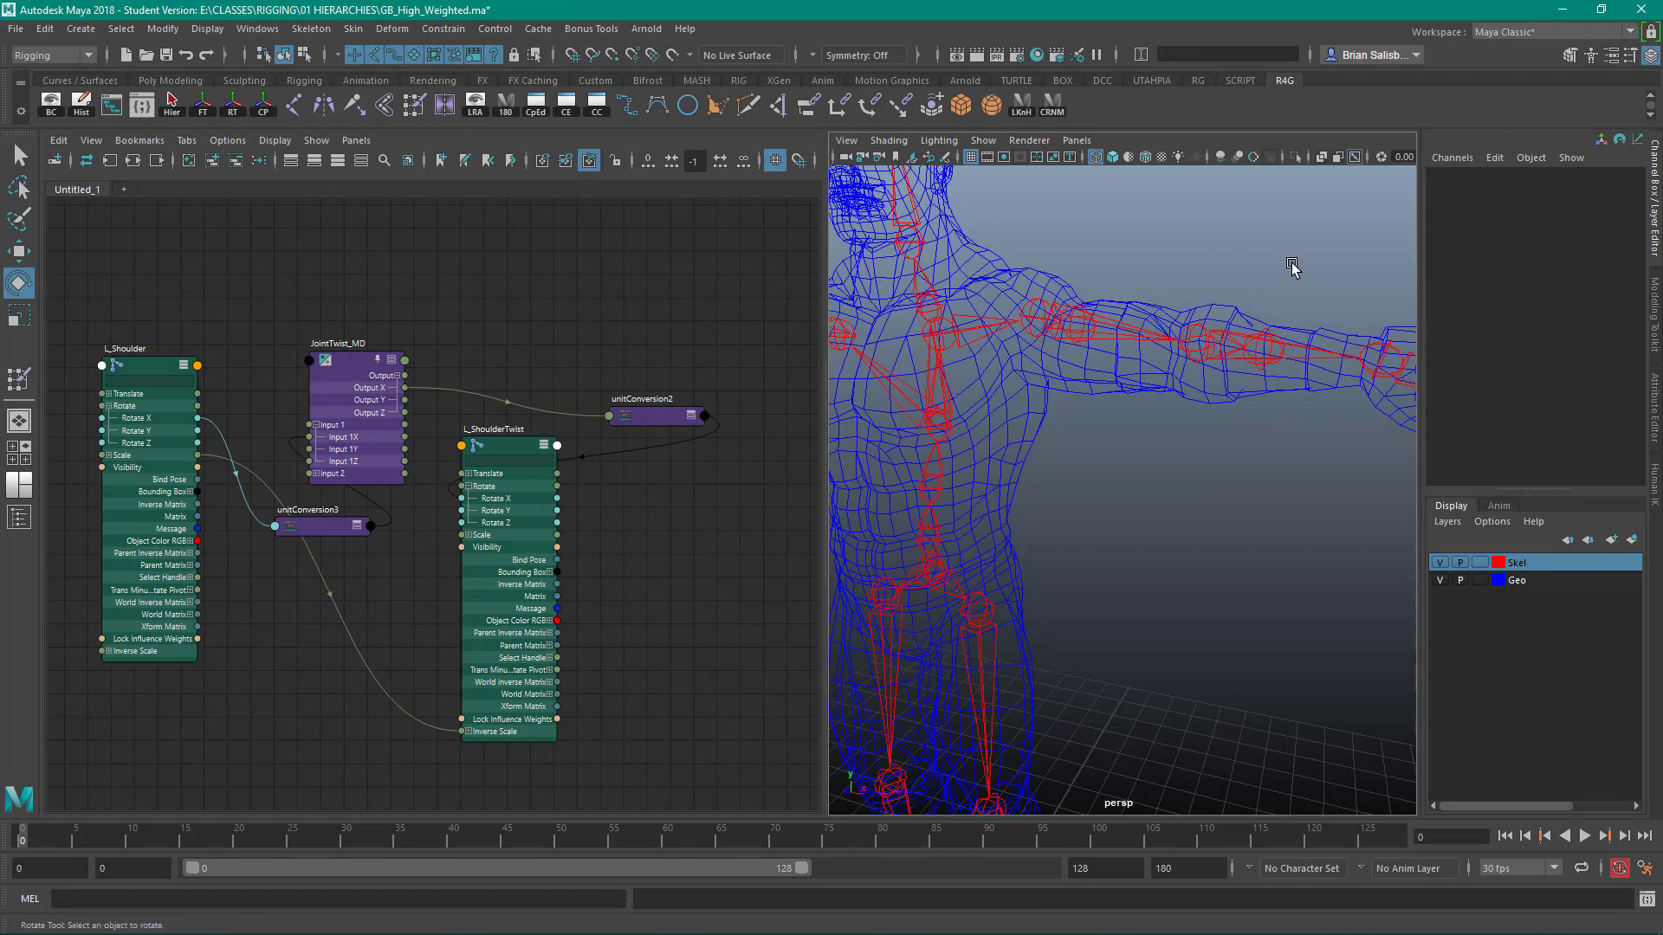
{"action": "left_click", "coordinate": [1388, 345]}
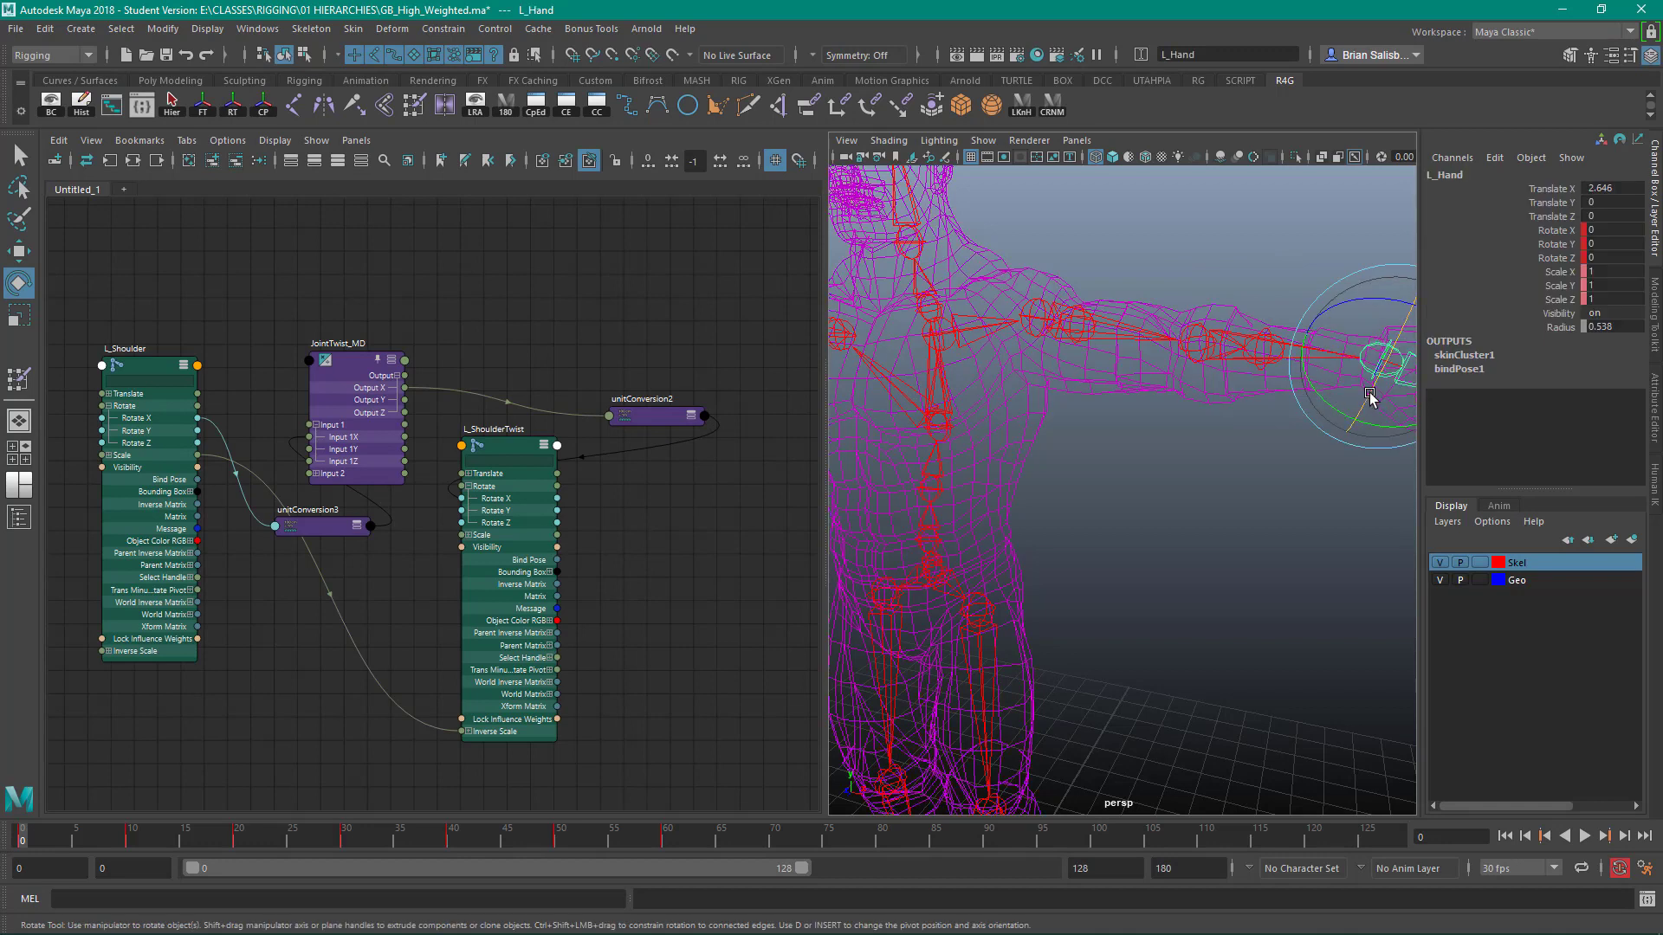
{"action": "mouse_move", "coordinate": [1372, 404]}
{"action": "left_mouse_down"}
{"action": "mouse_move", "coordinate": [1381, 391]}
{"action": "mouse_move", "coordinate": [1354, 386]}
{"action": "left_mouse_up"}
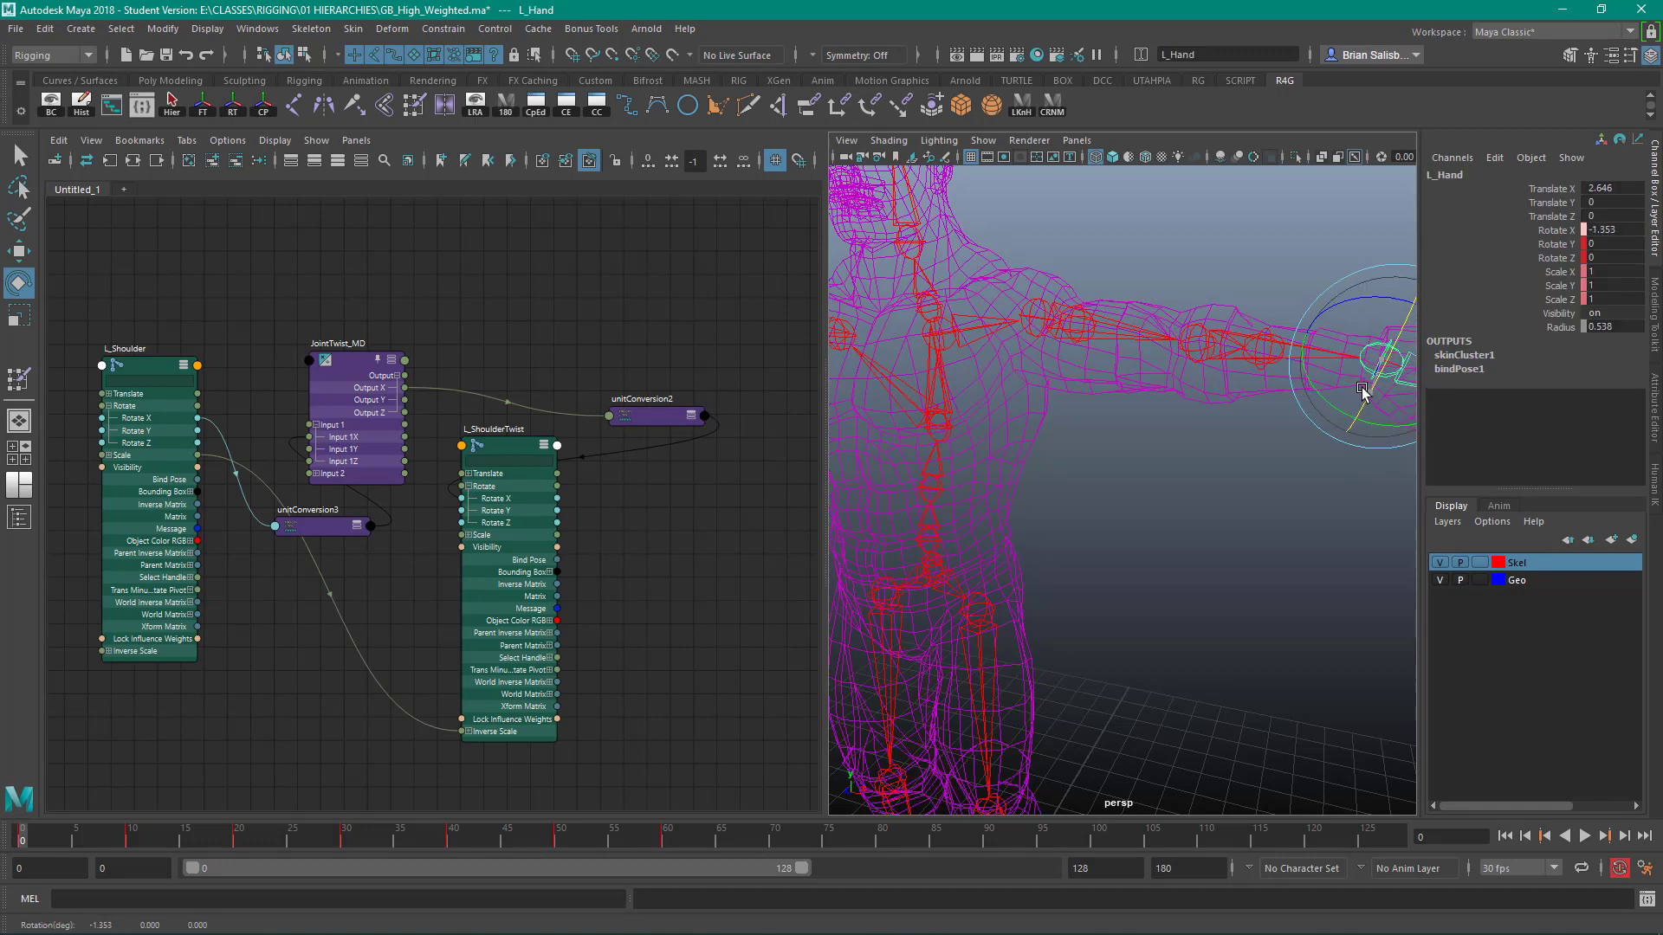
{"action": "key", "text": "ctrl+z"}
{"action": "key", "text": "ctrl+z"}
Reset L_Elbow's Rotate X from 22.814 to 0.
{"action": "left_click", "coordinate": [1227, 274]}
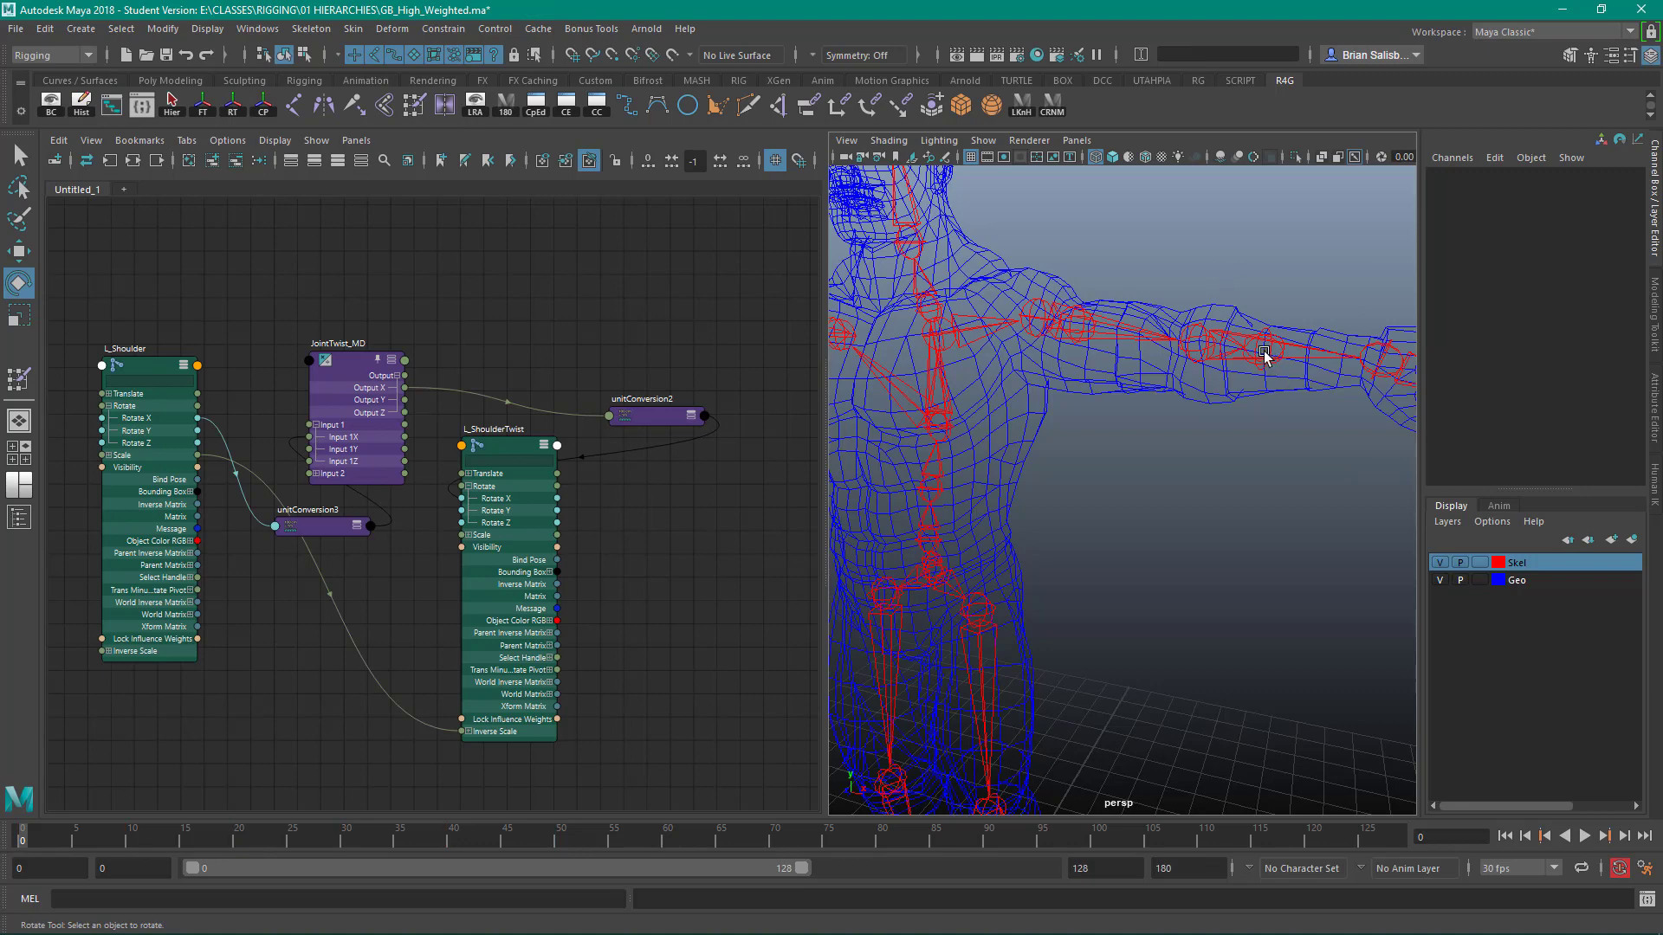
{"action": "left_click", "coordinate": [1197, 338]}
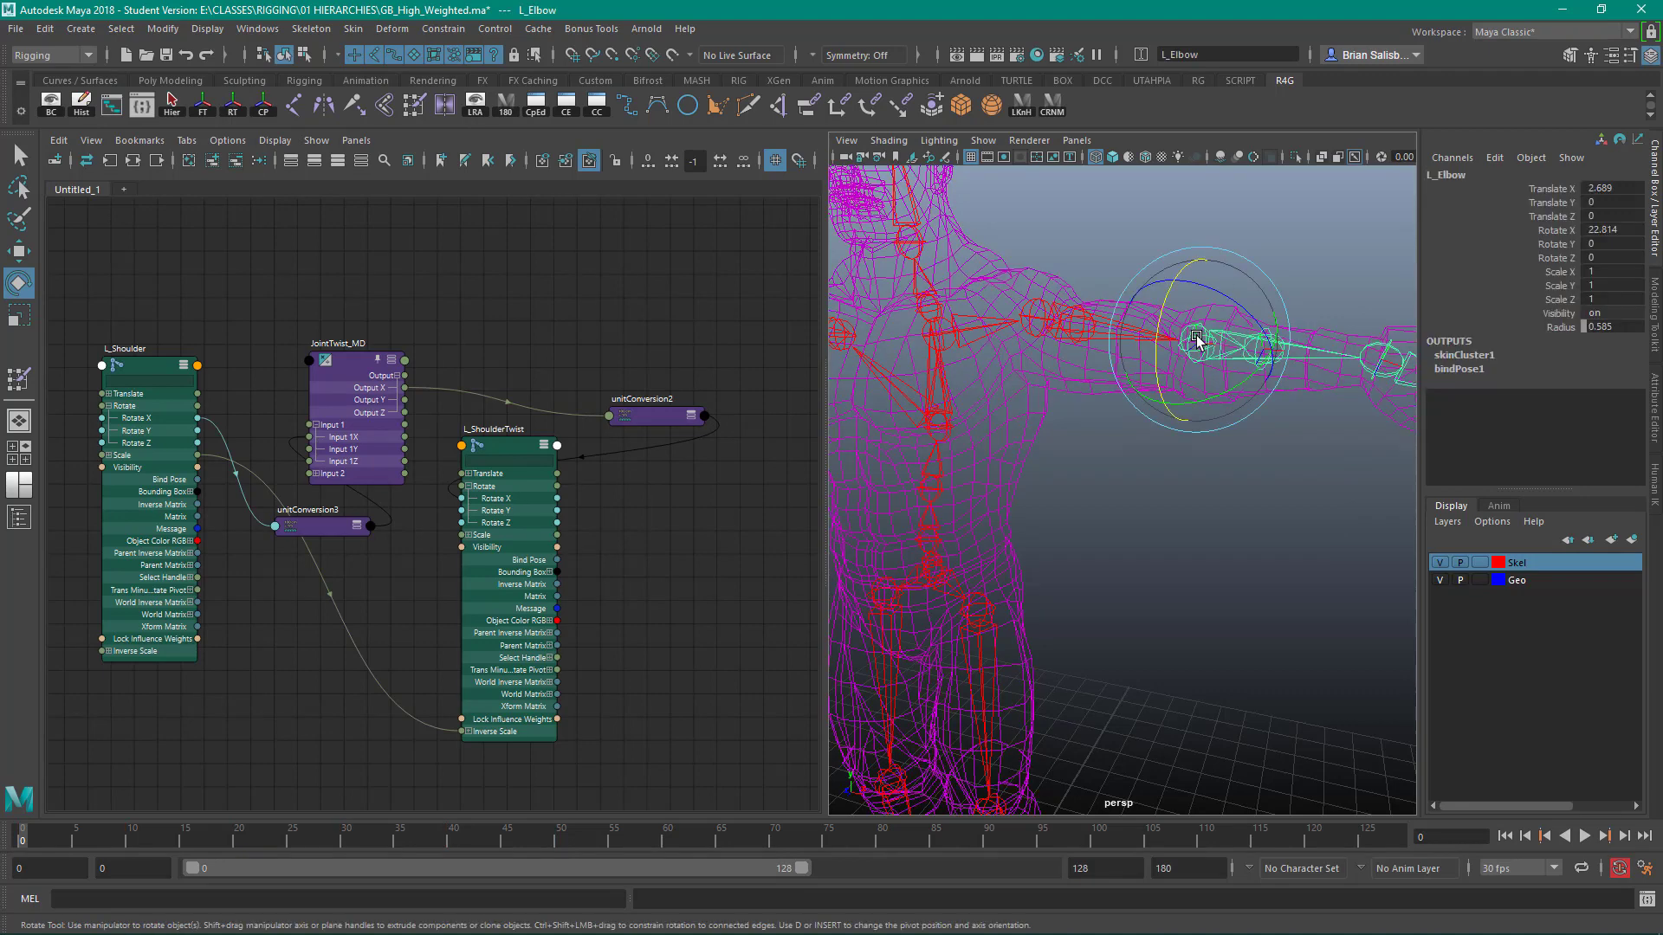
{"action": "double_click", "coordinate": [1618, 230]}
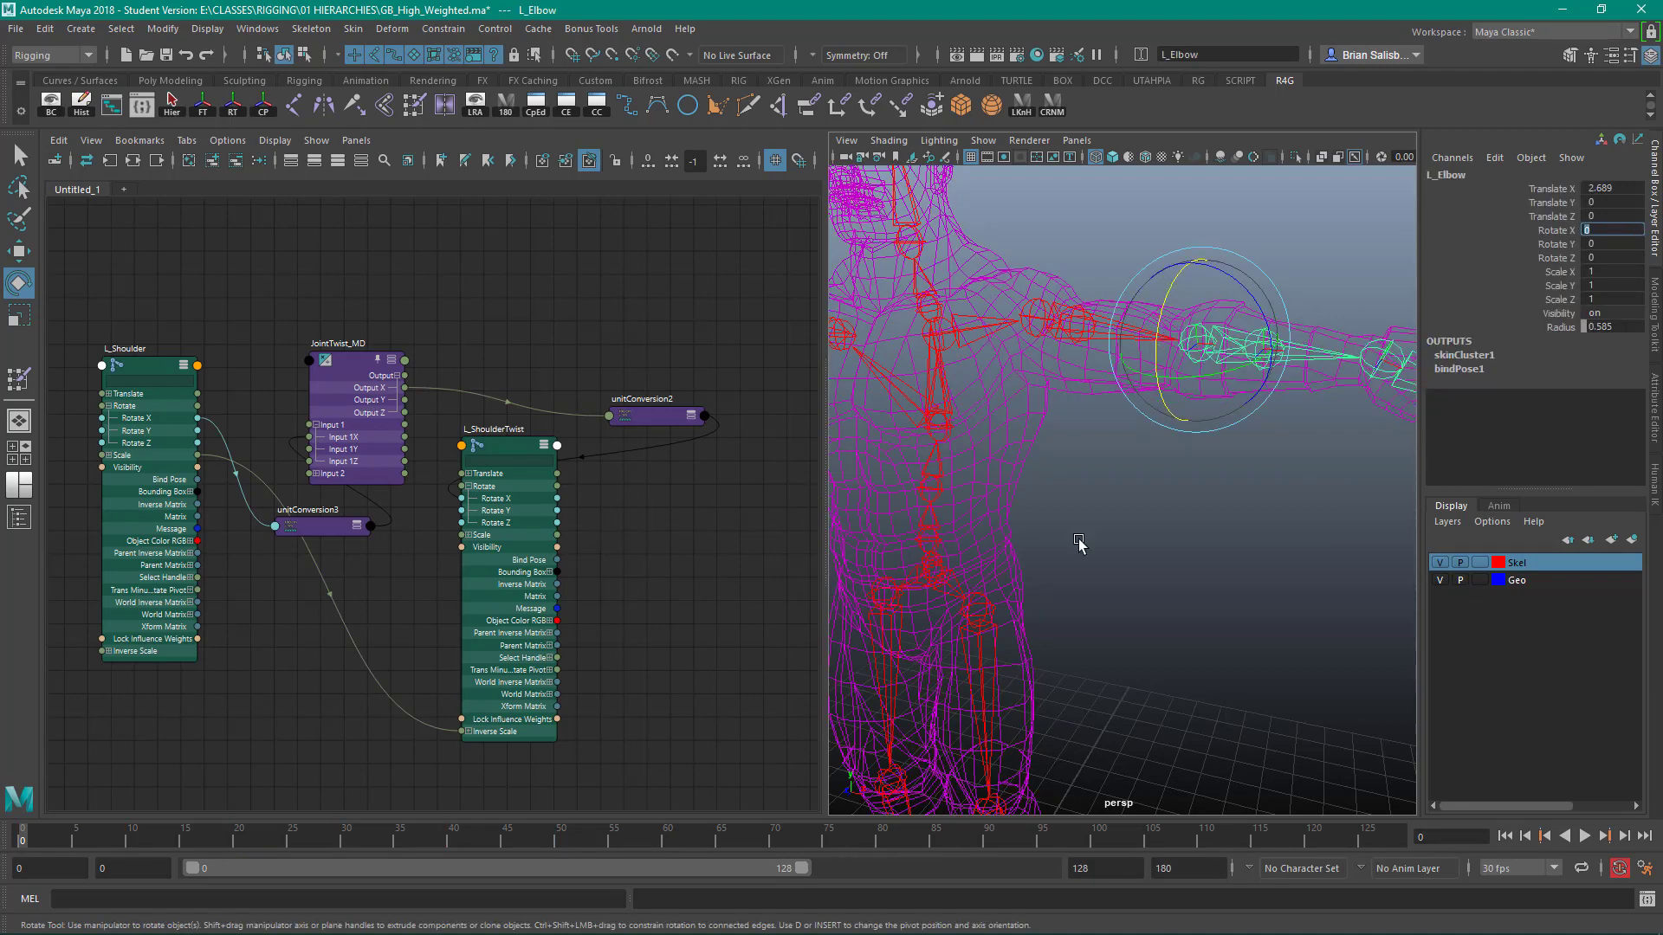
{"action": "left_click", "coordinate": [1244, 537]}
{"action": "left_click", "coordinate": [1374, 362]}
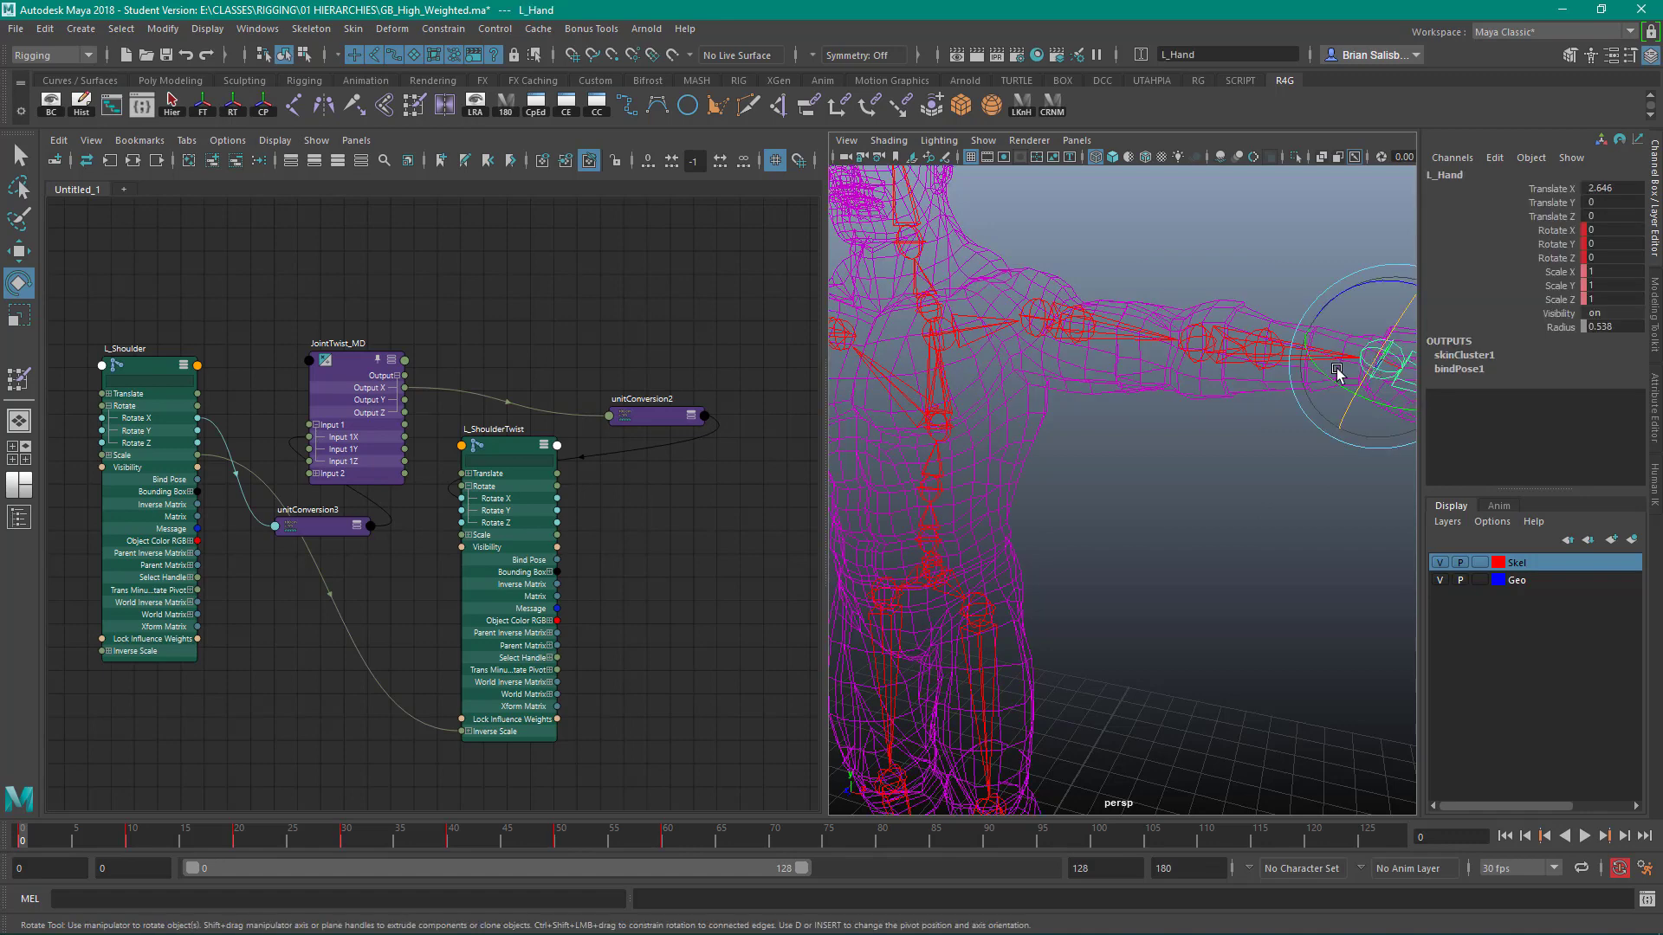
Position the L_Hand and L_ElbowTwist nodes and expand both to full attribute view.
{"action": "scroll", "coordinate": [286, 245], "scroll_direction": "down", "scroll_amount": 5}
{"action": "scroll", "coordinate": [315, 419], "scroll_direction": "up", "scroll_amount": 10}
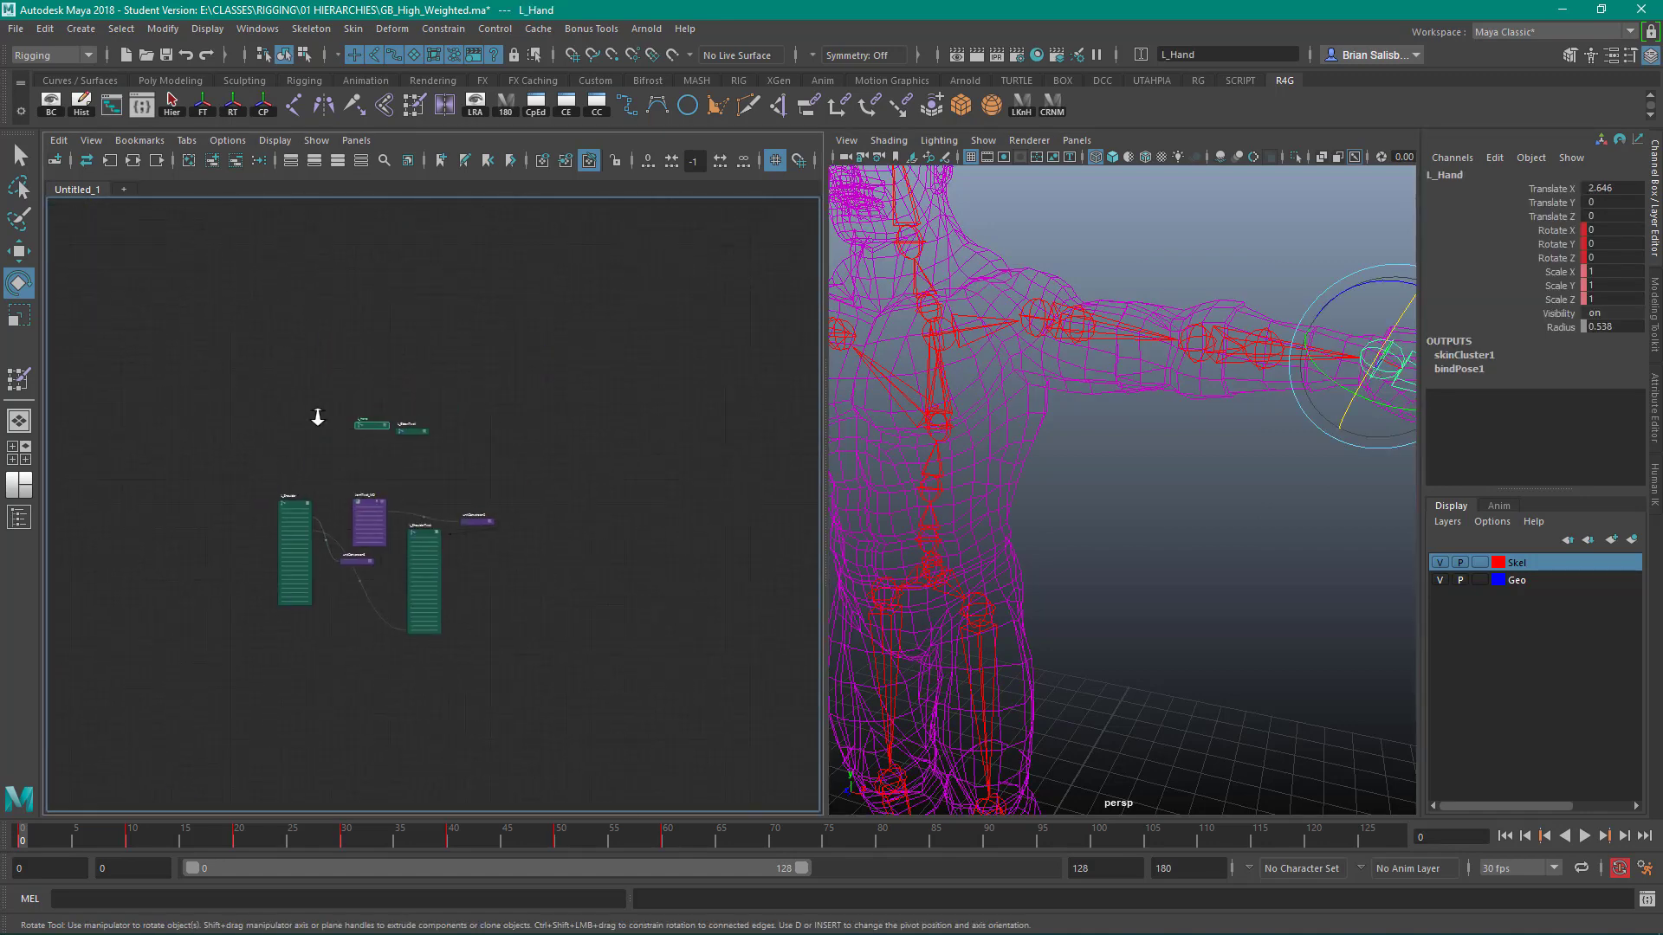
{"action": "scroll", "coordinate": [637, 459], "scroll_direction": "down", "scroll_amount": 6}
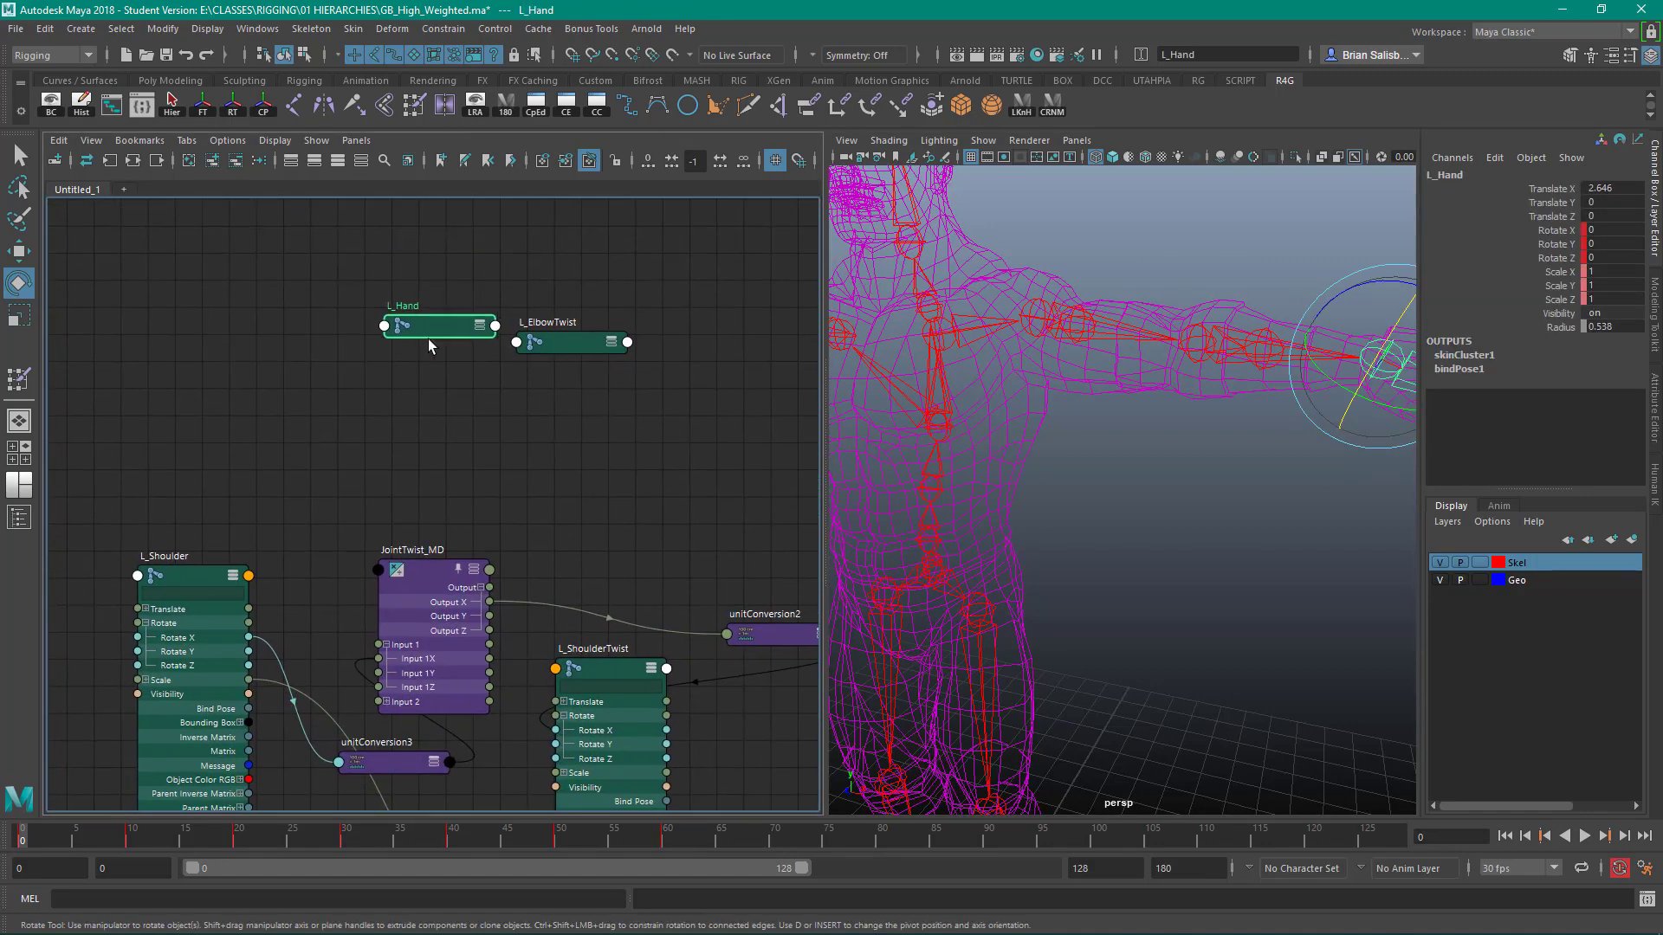
{"action": "left_click_drag", "start_coordinate": [433, 336], "coordinate": [272, 381]}
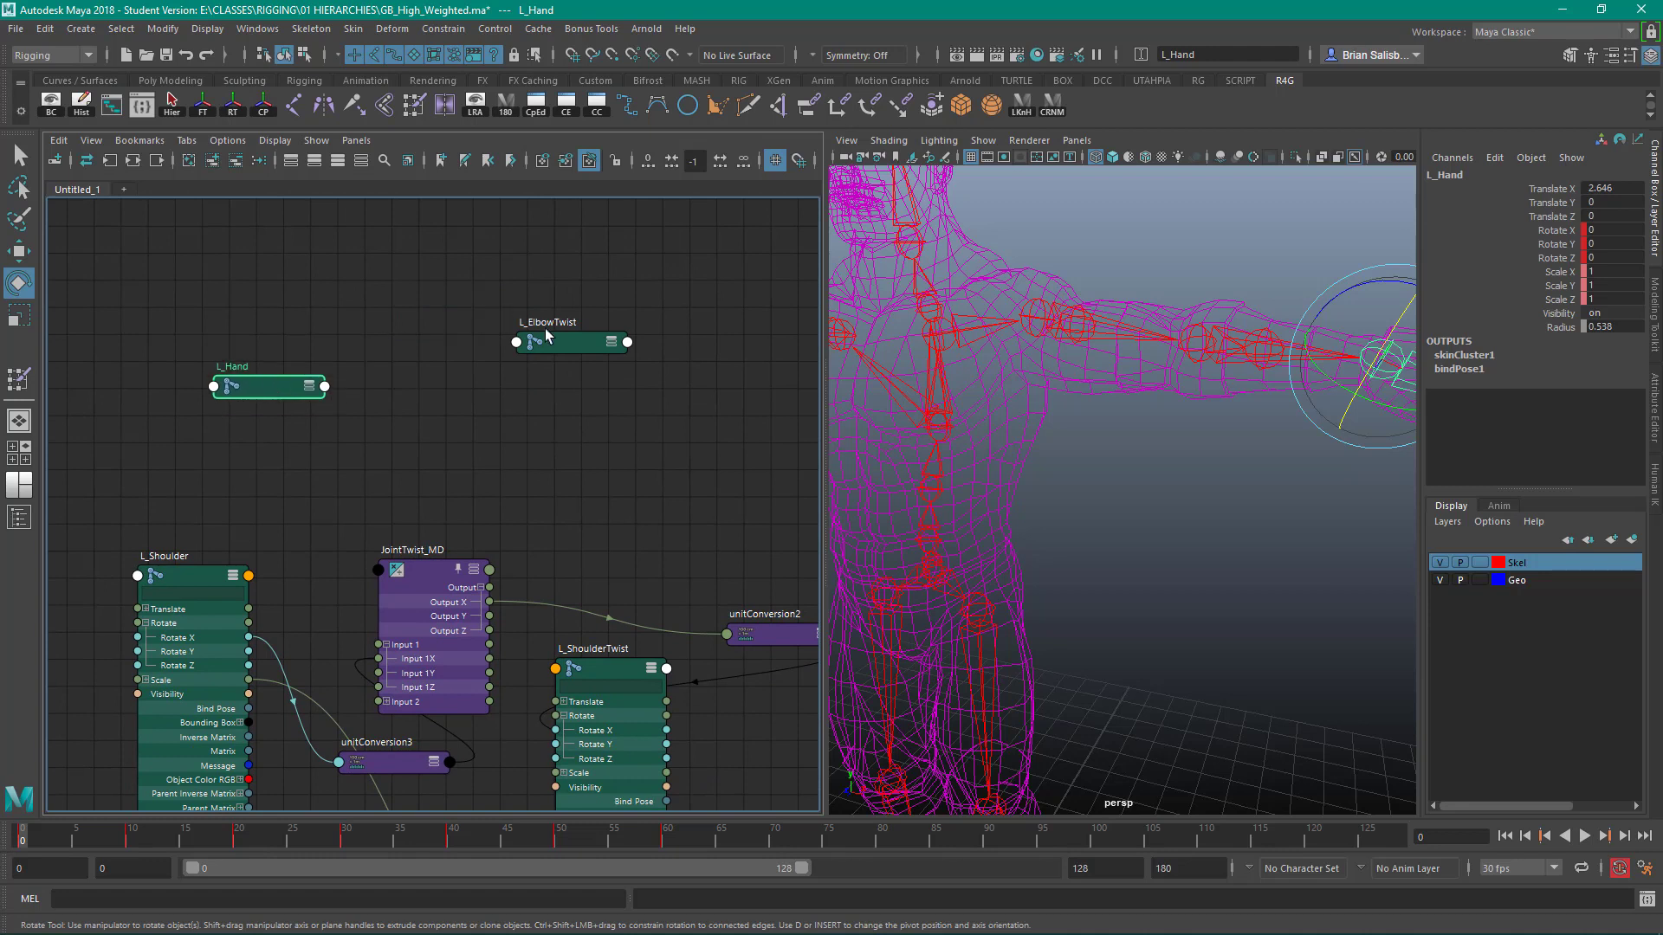
{"action": "left_click_drag", "start_coordinate": [554, 348], "coordinate": [581, 409]}
{"action": "left_click_drag", "start_coordinate": [477, 404], "coordinate": [573, 428]}
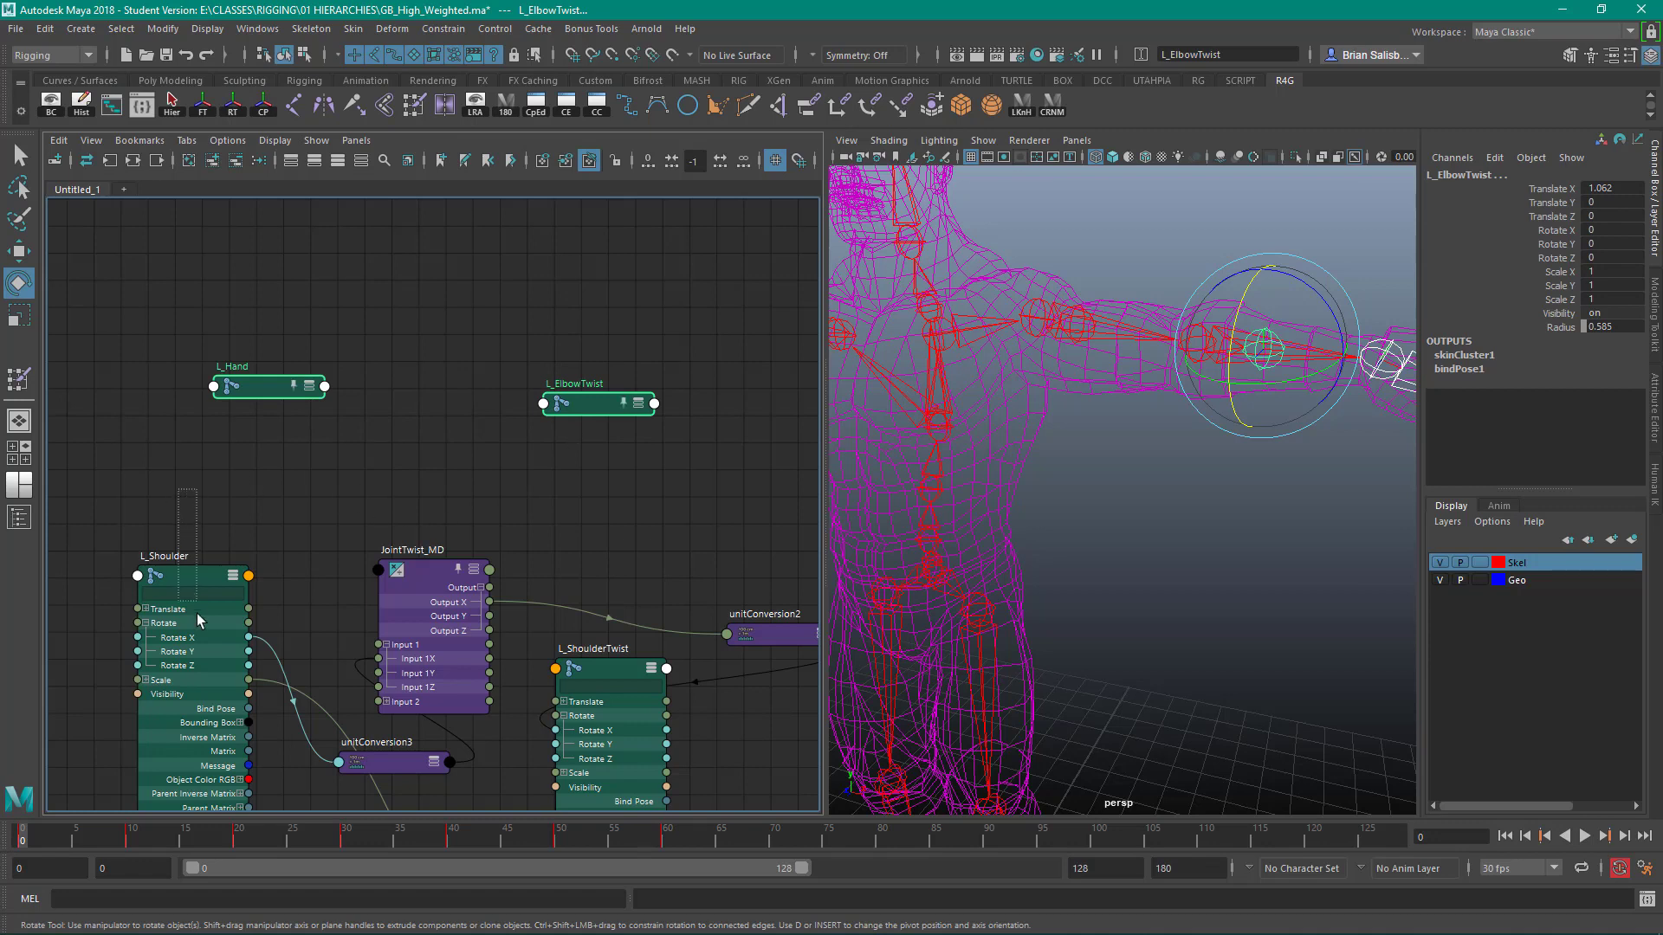
{"action": "left_click_drag", "start_coordinate": [199, 627], "coordinate": [199, 627]}
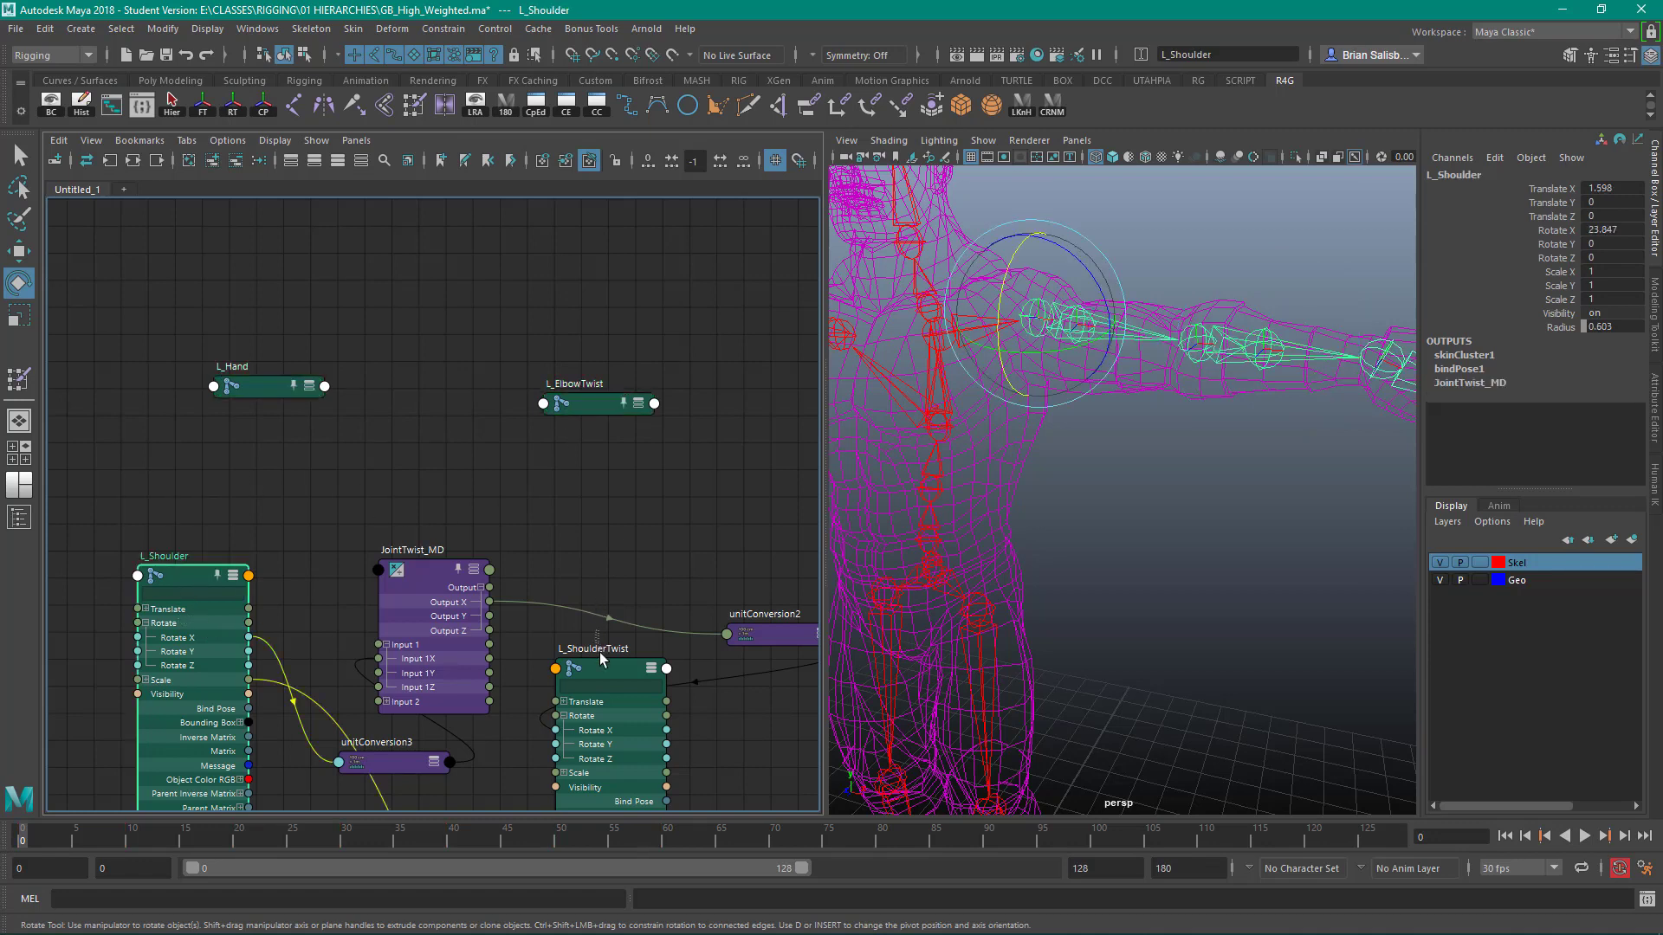
{"action": "left_click", "coordinate": [616, 693]}
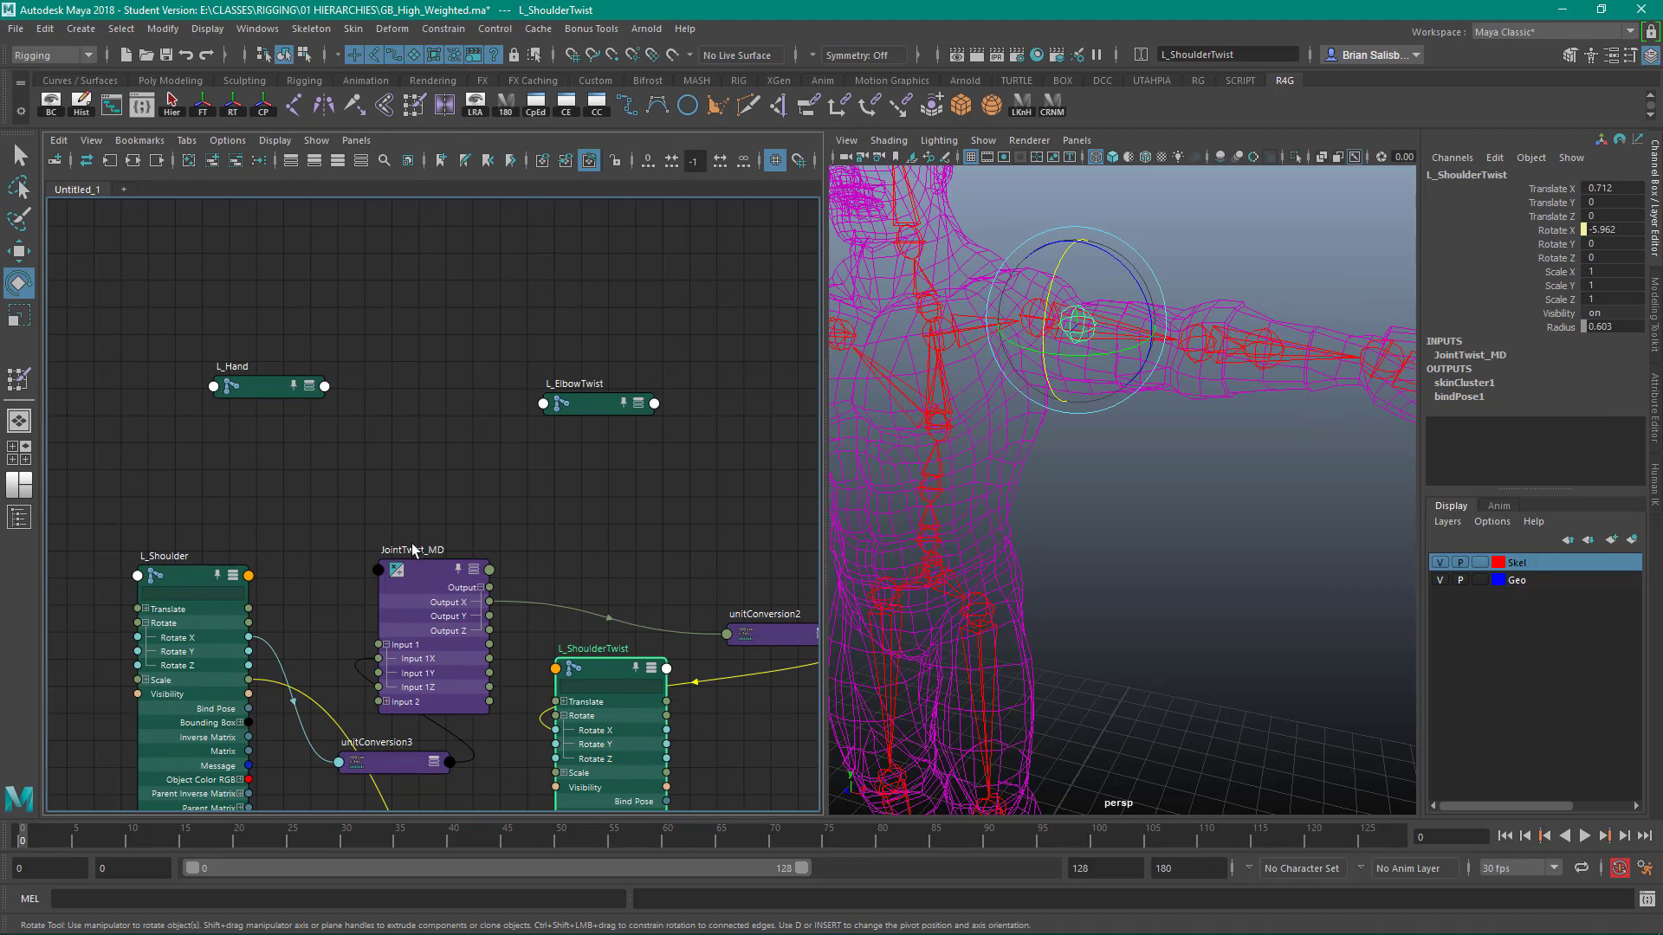
{"action": "left_click_drag", "start_coordinate": [560, 462], "coordinate": [599, 466]}
{"action": "key", "text": "3"}
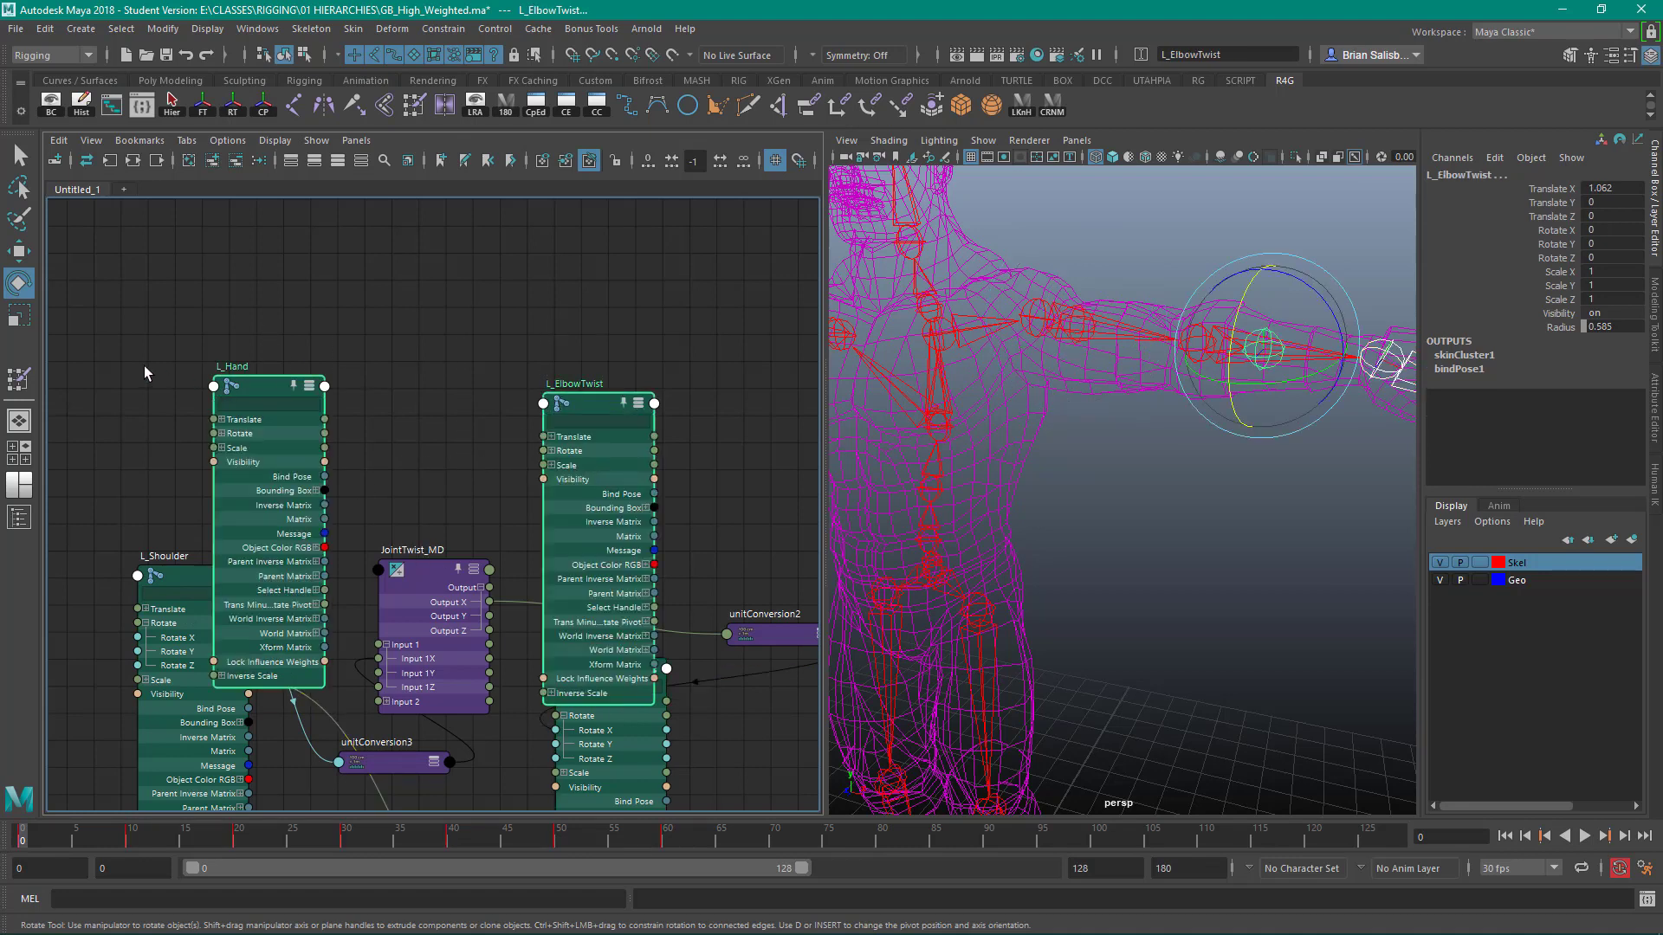
Move L_Hand and L_ElbowTwist higher, uncovering L_ShoulderTwist beneath them.
{"action": "left_click", "coordinate": [300, 345]}
{"action": "left_click_drag", "start_coordinate": [270, 391], "coordinate": [310, 263]}
{"action": "left_click", "coordinate": [591, 407]}
{"action": "left_click_drag", "start_coordinate": [591, 405], "coordinate": [564, 270]}
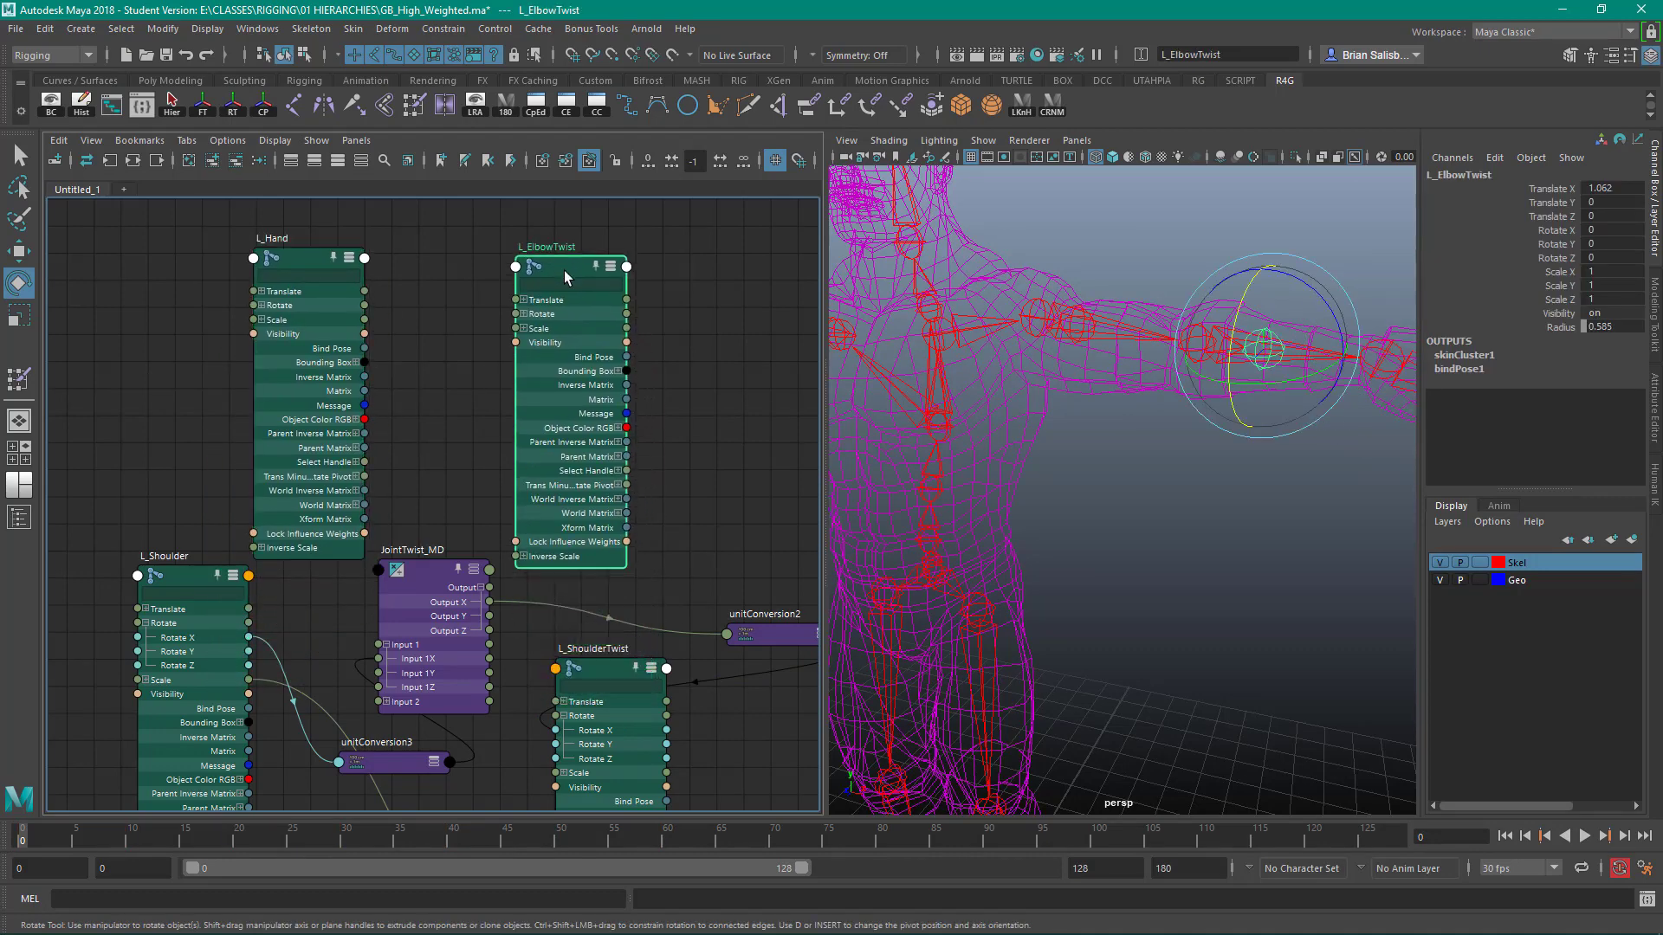
{"action": "left_click_drag", "start_coordinate": [308, 257], "coordinate": [282, 260]}
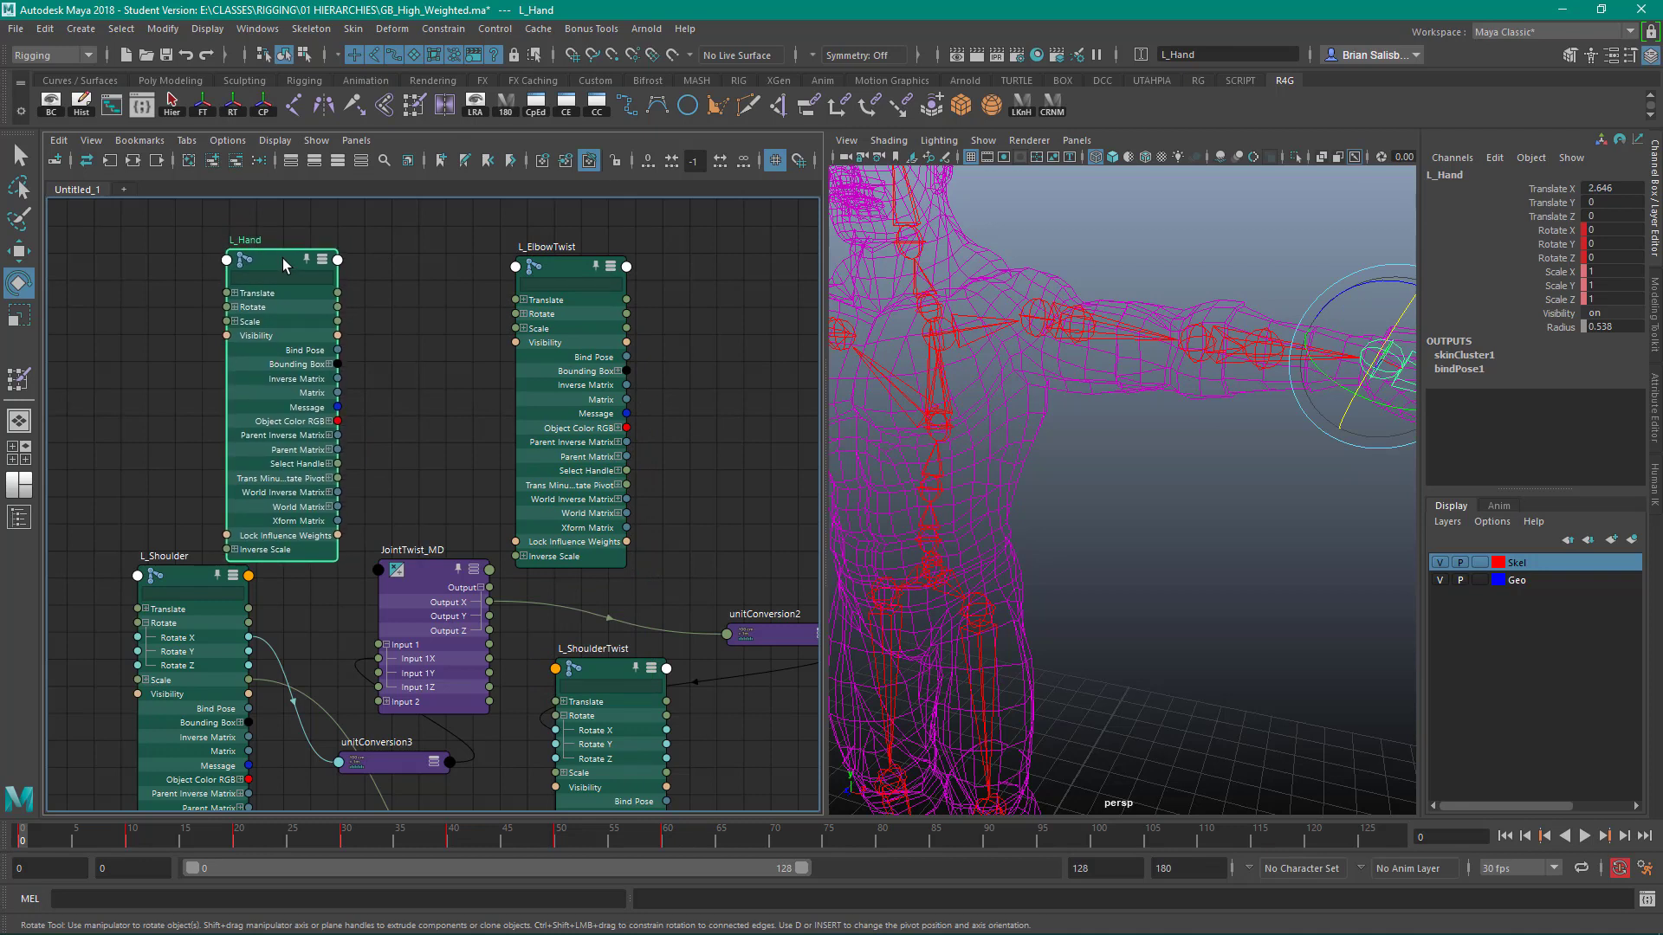
{"action": "left_click_drag", "start_coordinate": [282, 258], "coordinate": [267, 237]}
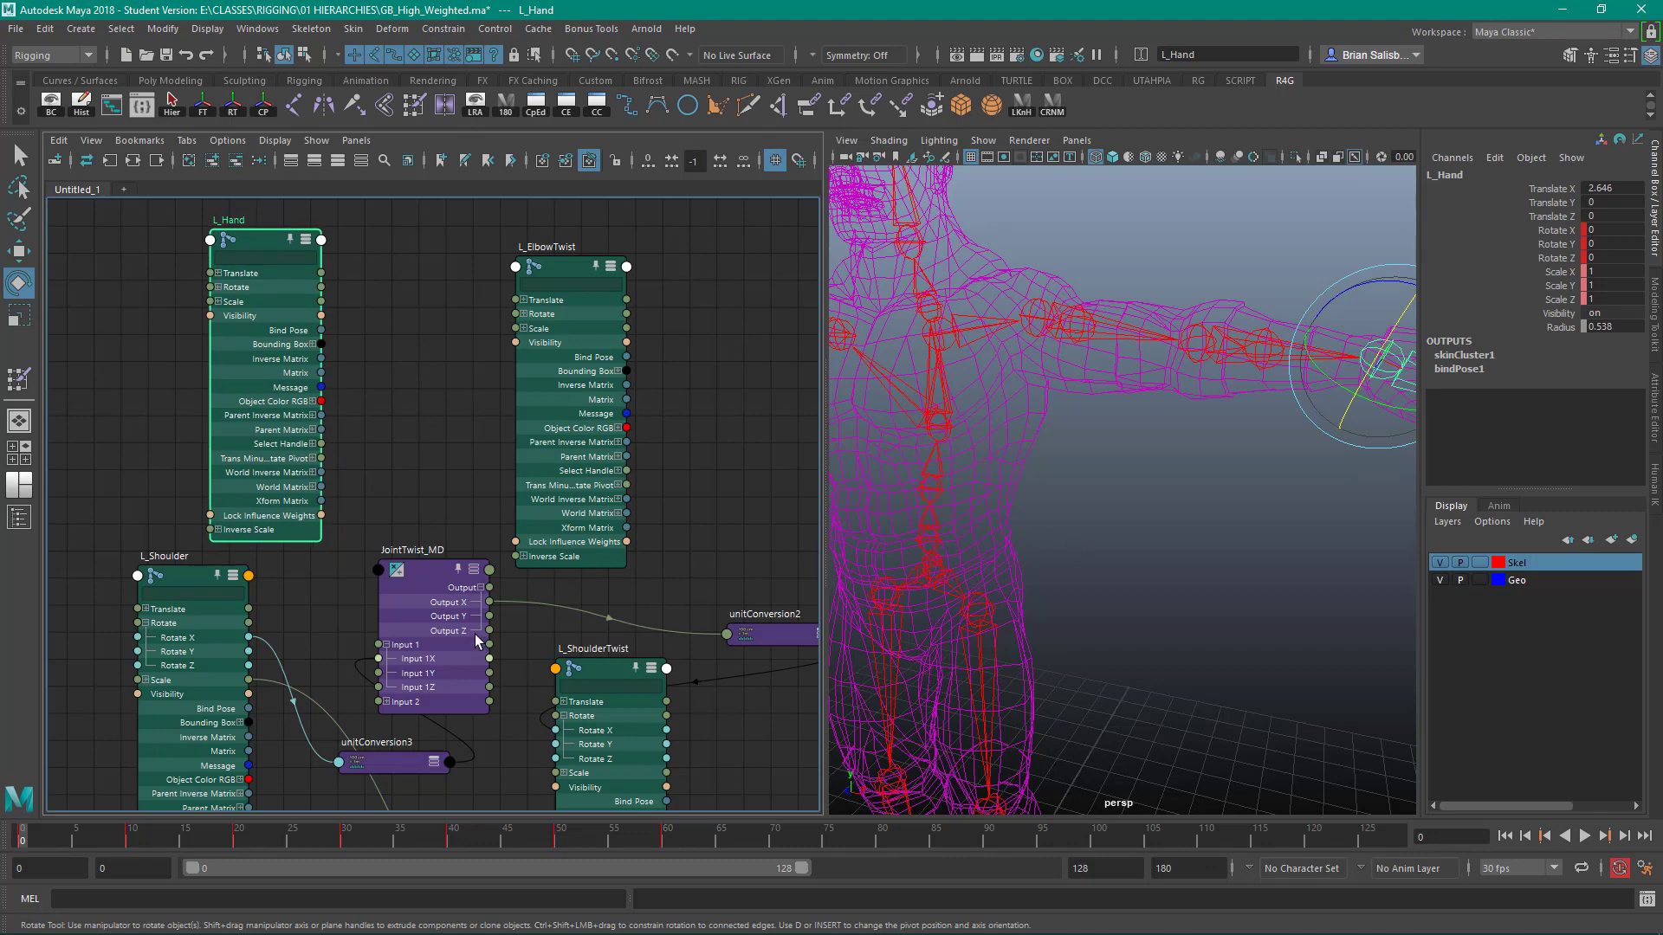
Connect L_Hand's Rotate X into JointTwist_MD's Input 1Y.
{"action": "left_click", "coordinate": [430, 568]}
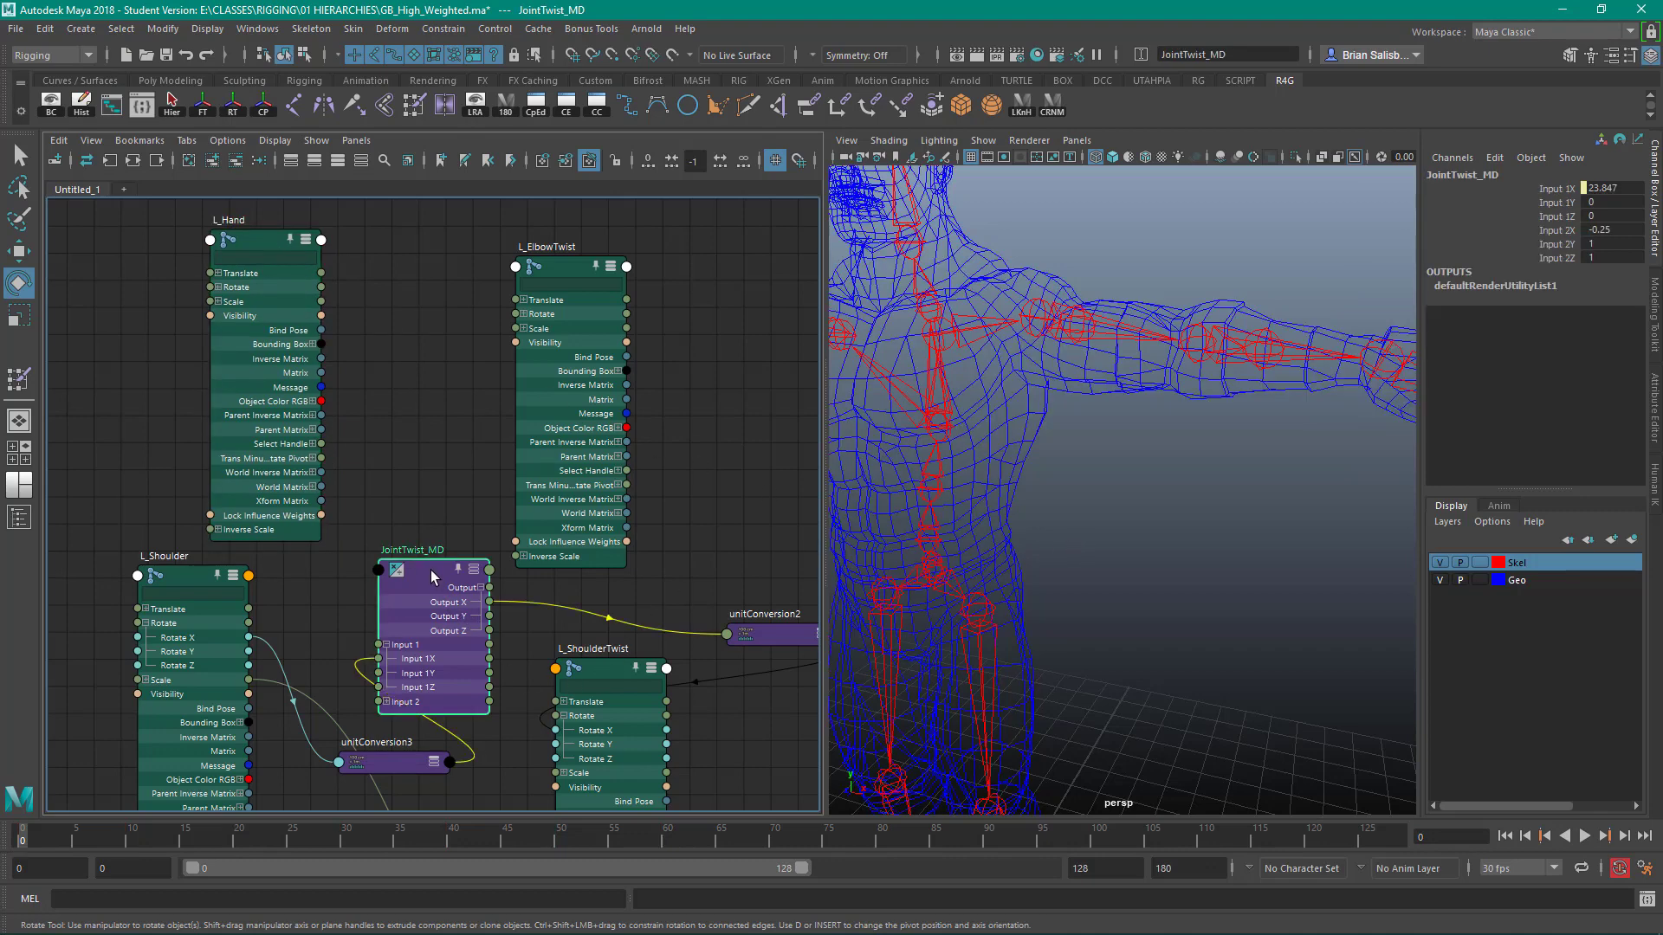
{"action": "left_click", "coordinate": [218, 288]}
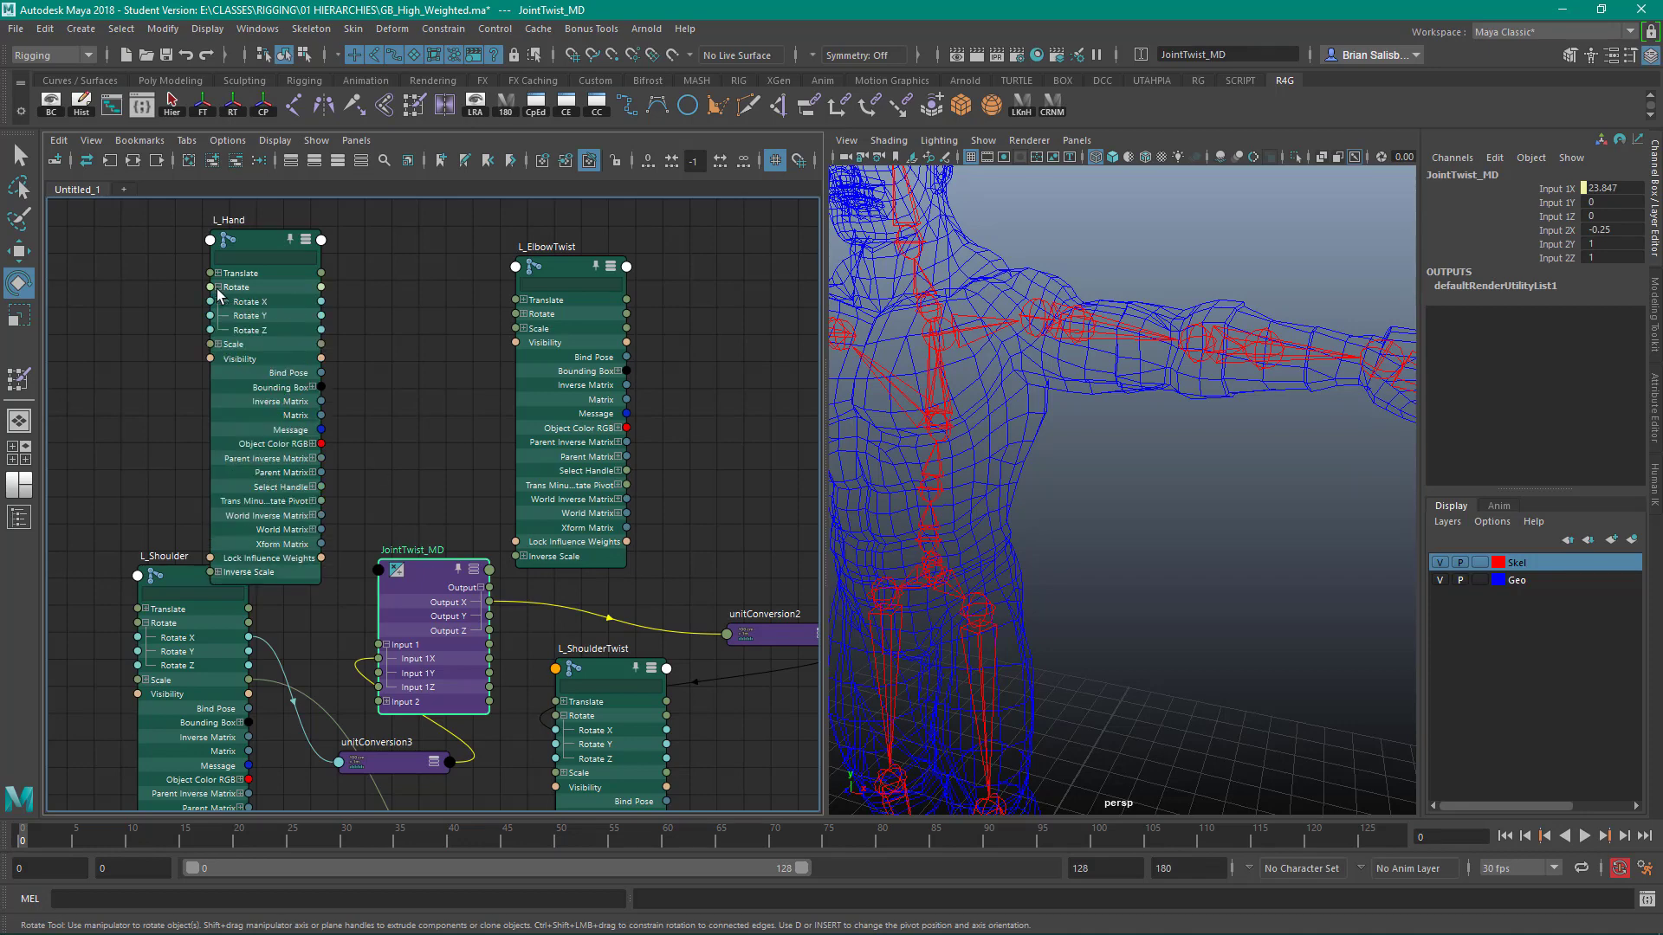
{"action": "left_click_drag", "start_coordinate": [321, 302], "coordinate": [390, 414]}
{"action": "left_click_drag", "start_coordinate": [389, 414], "coordinate": [378, 672]}
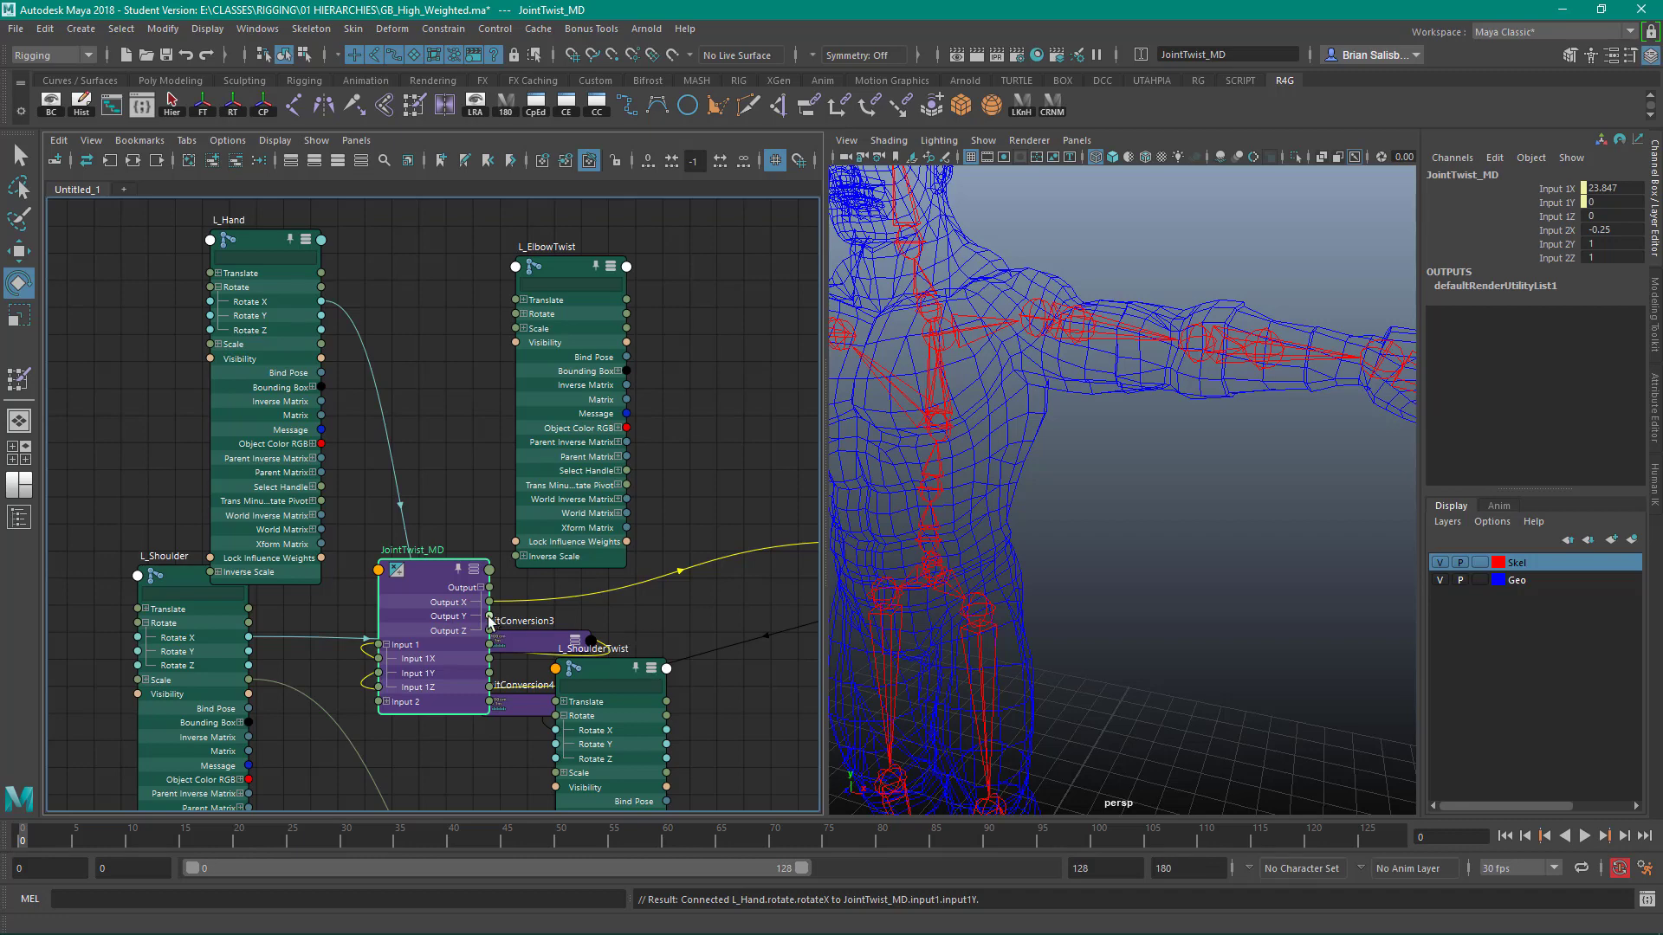
Connect JointTwist_MD's Output Y to L_ElbowTwist's Rotate X.
{"action": "left_click_drag", "start_coordinate": [489, 615], "coordinate": [523, 314]}
{"action": "left_click", "coordinate": [523, 313]}
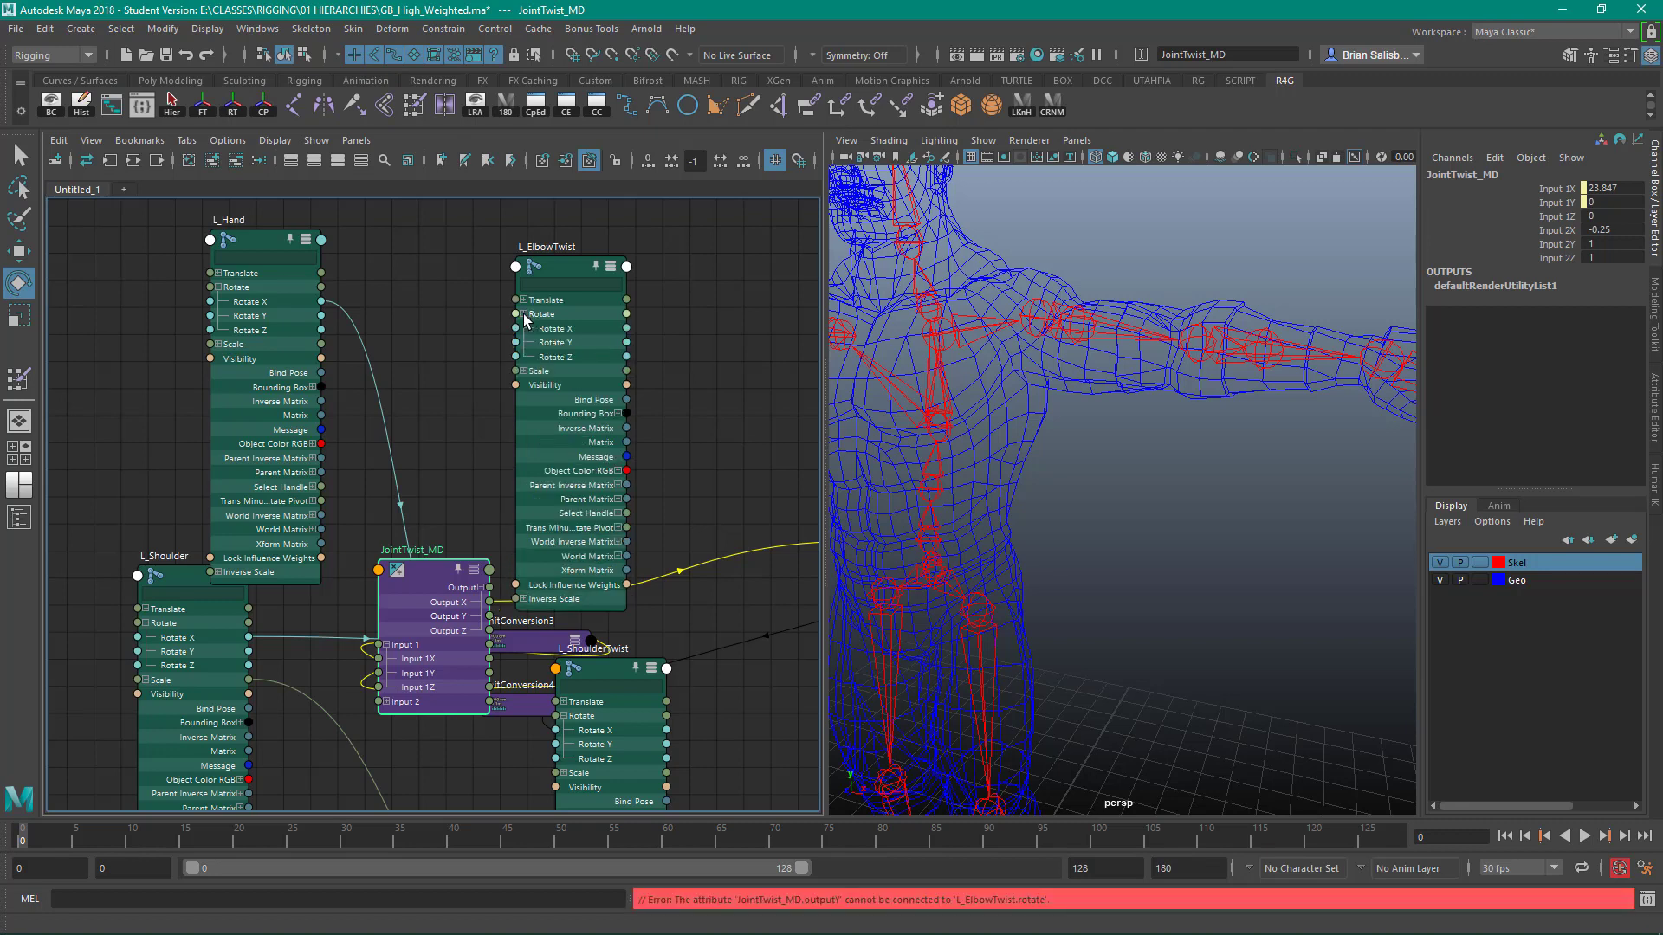
{"action": "left_click_drag", "start_coordinate": [491, 615], "coordinate": [529, 329]}
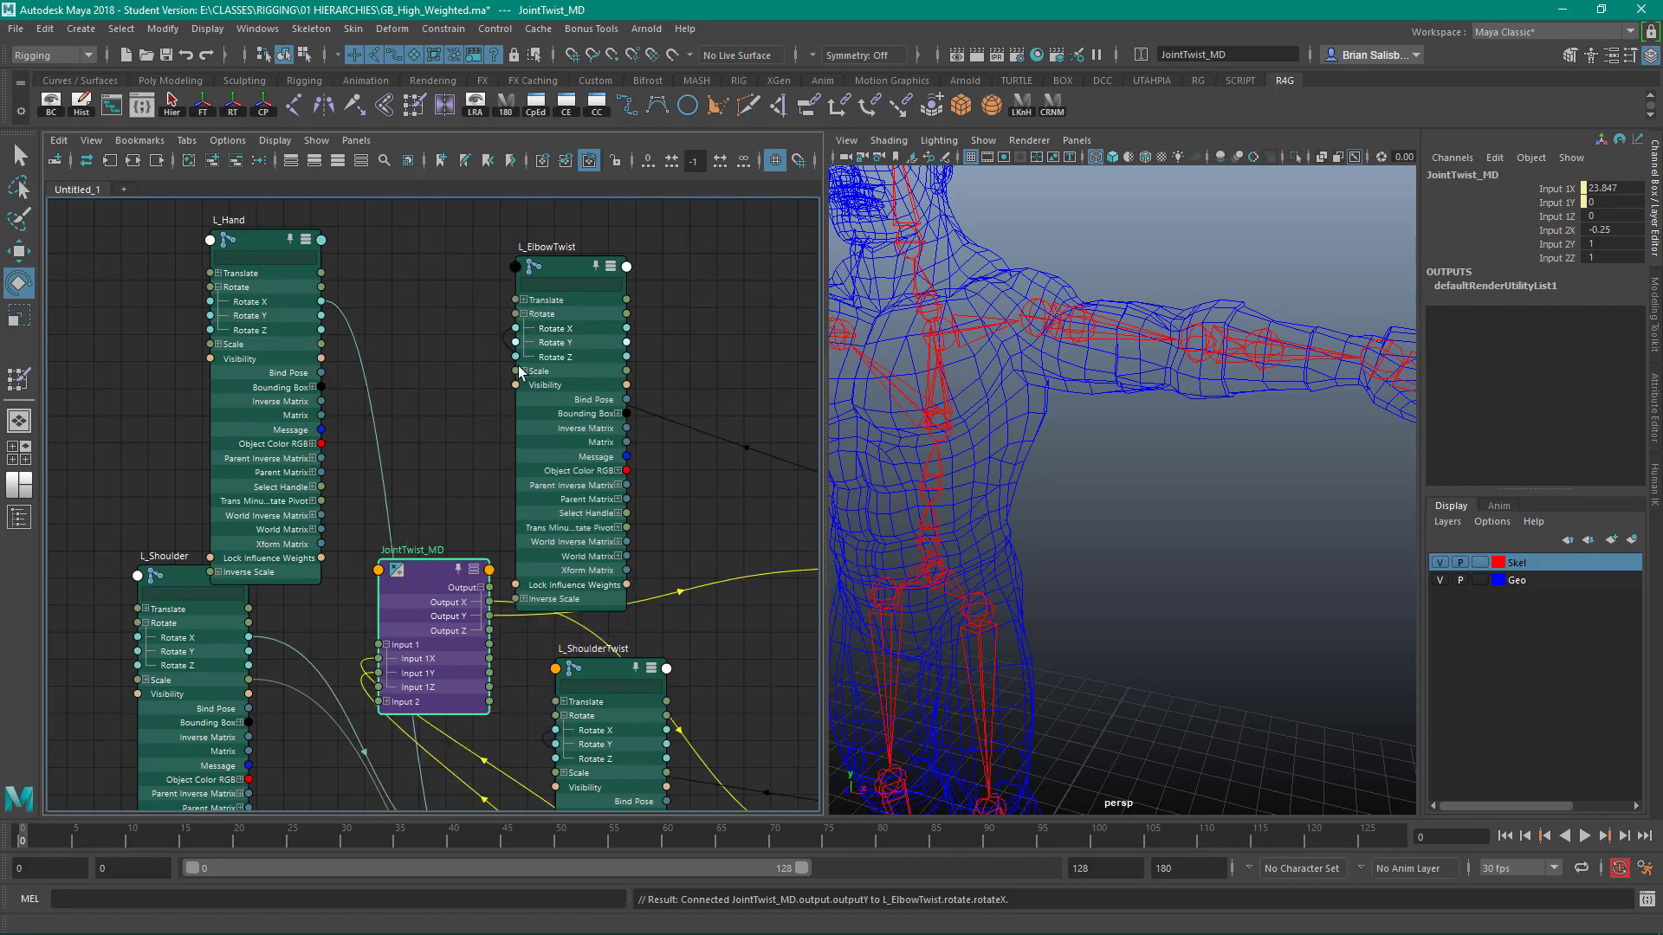
{"action": "left_click_drag", "start_coordinate": [438, 574], "coordinate": [414, 481]}
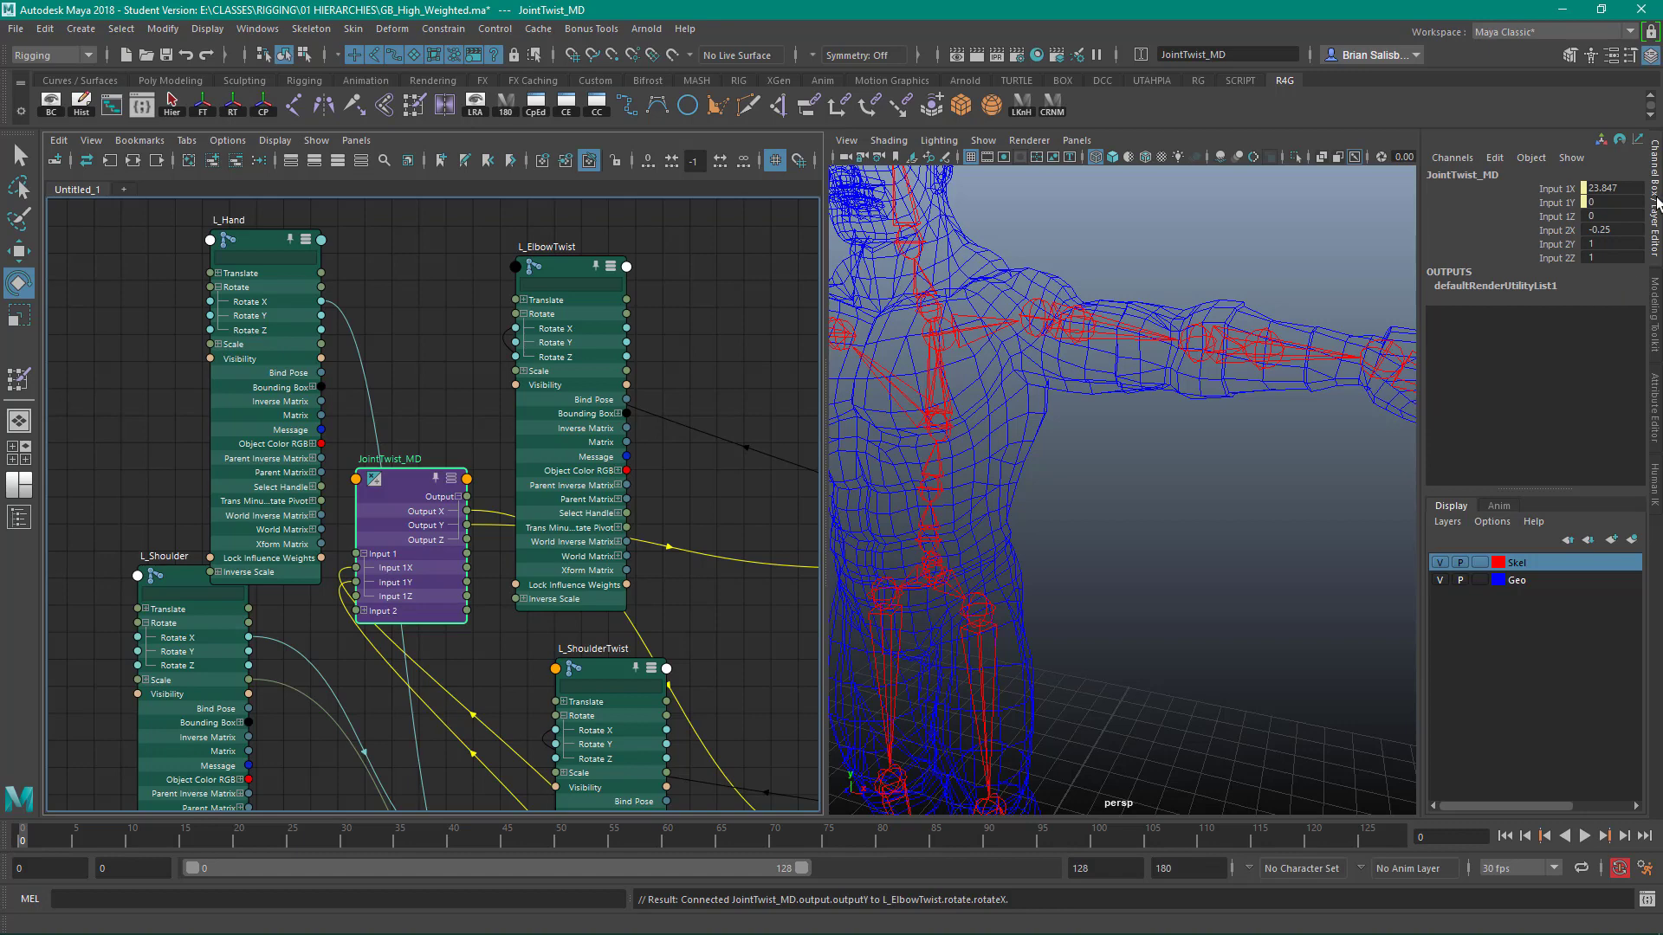
Copy -0.250 from Input 2 X into JointTwist_MD's Input 2 Y.
{"action": "left_click", "coordinate": [1656, 419]}
{"action": "left_click", "coordinate": [1472, 384]}
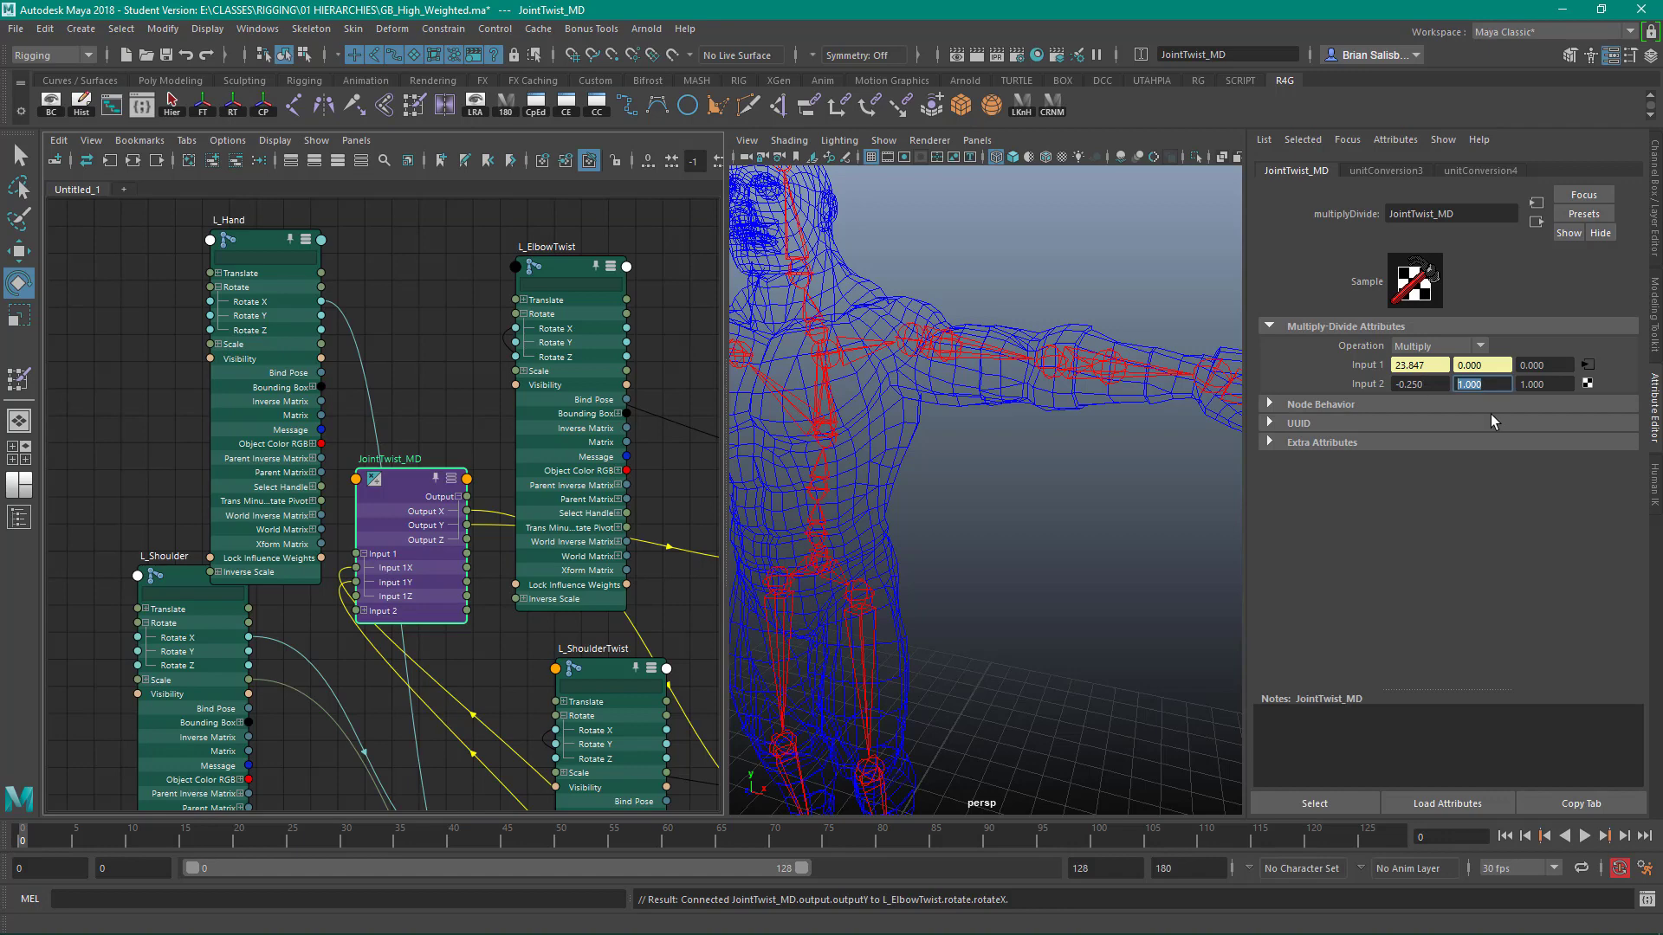
{"action": "left_click", "coordinate": [1418, 383]}
{"action": "key", "text": "ctrl+c"}
{"action": "key", "text": "Tab"}
{"action": "key", "text": "ctrl+v"}
{"action": "key", "text": "Return"}
Rotate L_Hand in X to test the elbow twist, then undo the rotation.
{"action": "left_click", "coordinate": [1202, 468]}
{"action": "middle_click_drag", "start_coordinate": [1112, 489], "coordinate": [974, 498], "text": "alt"}
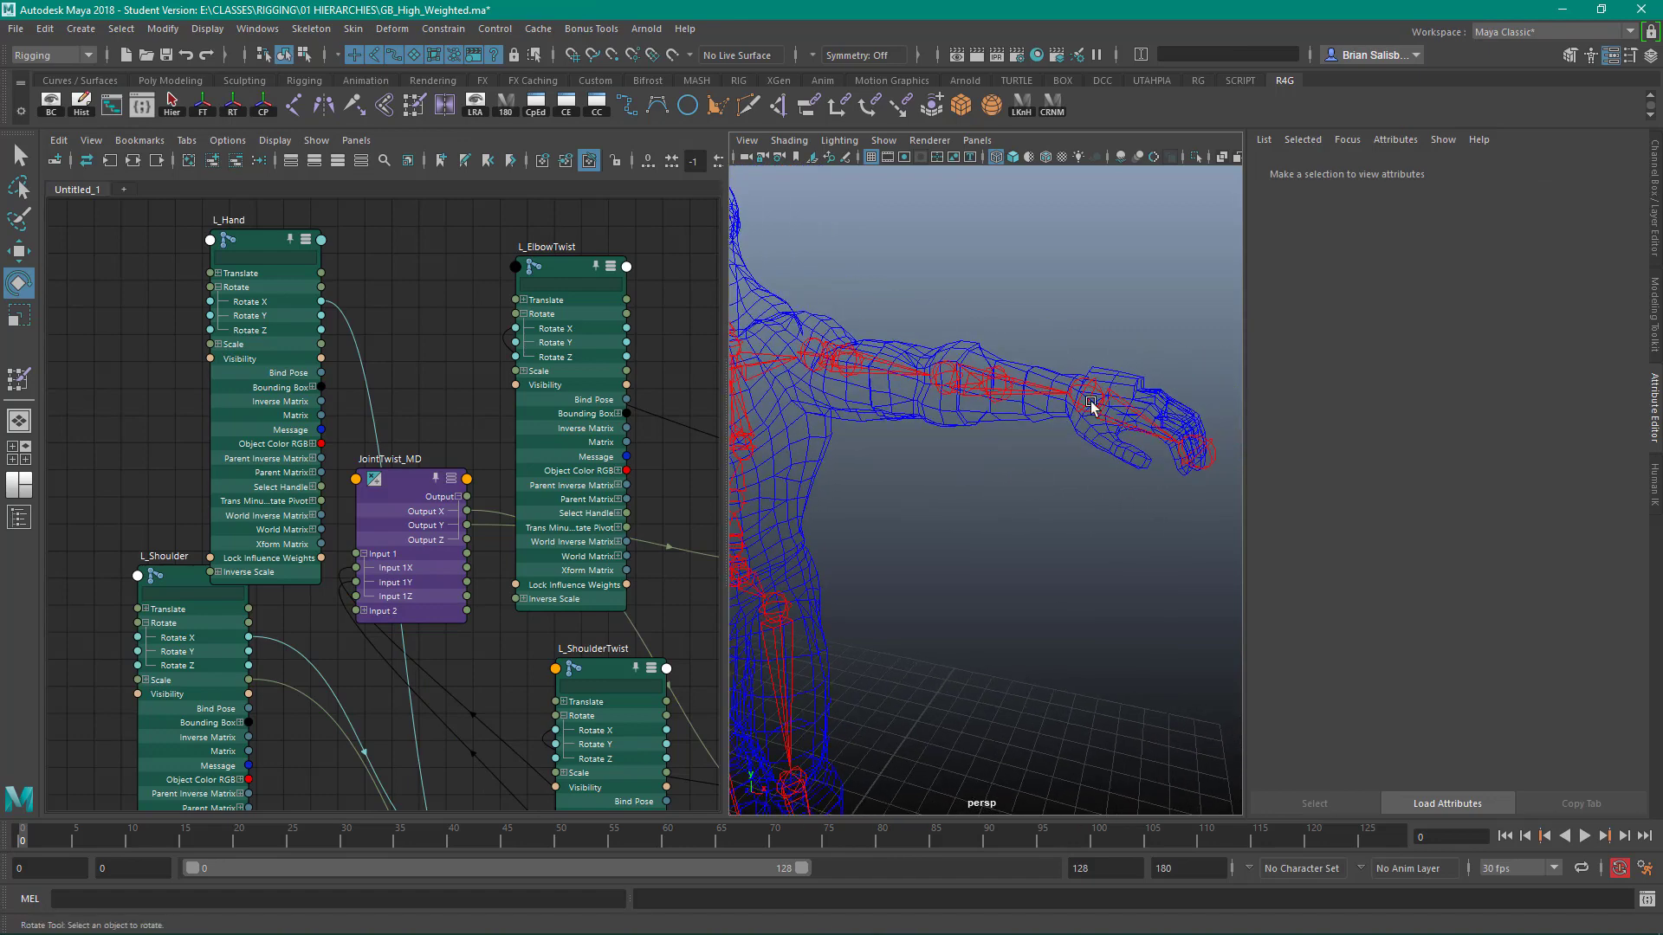
{"action": "left_click", "coordinate": [1077, 390]}
{"action": "left_click_drag", "start_coordinate": [1083, 382], "coordinate": [1102, 340]}
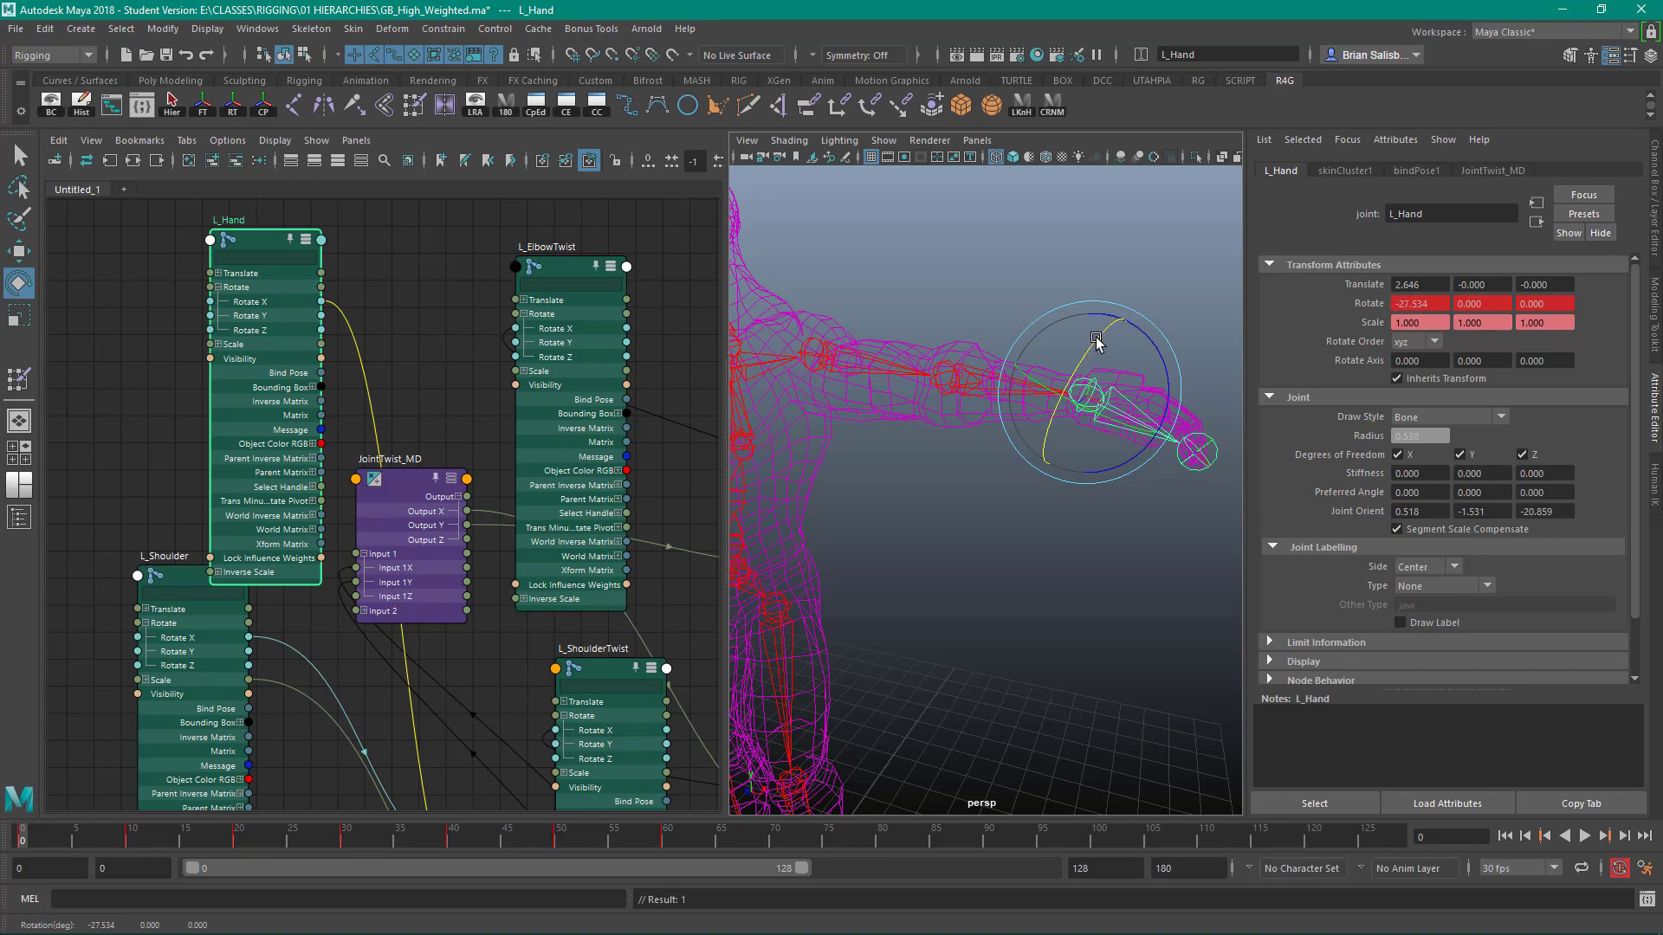
{"action": "key", "text": "ctrl+z"}
Change JointTwist_MD's Input 2 Y to 0.25.
{"action": "left_click", "coordinate": [981, 264]}
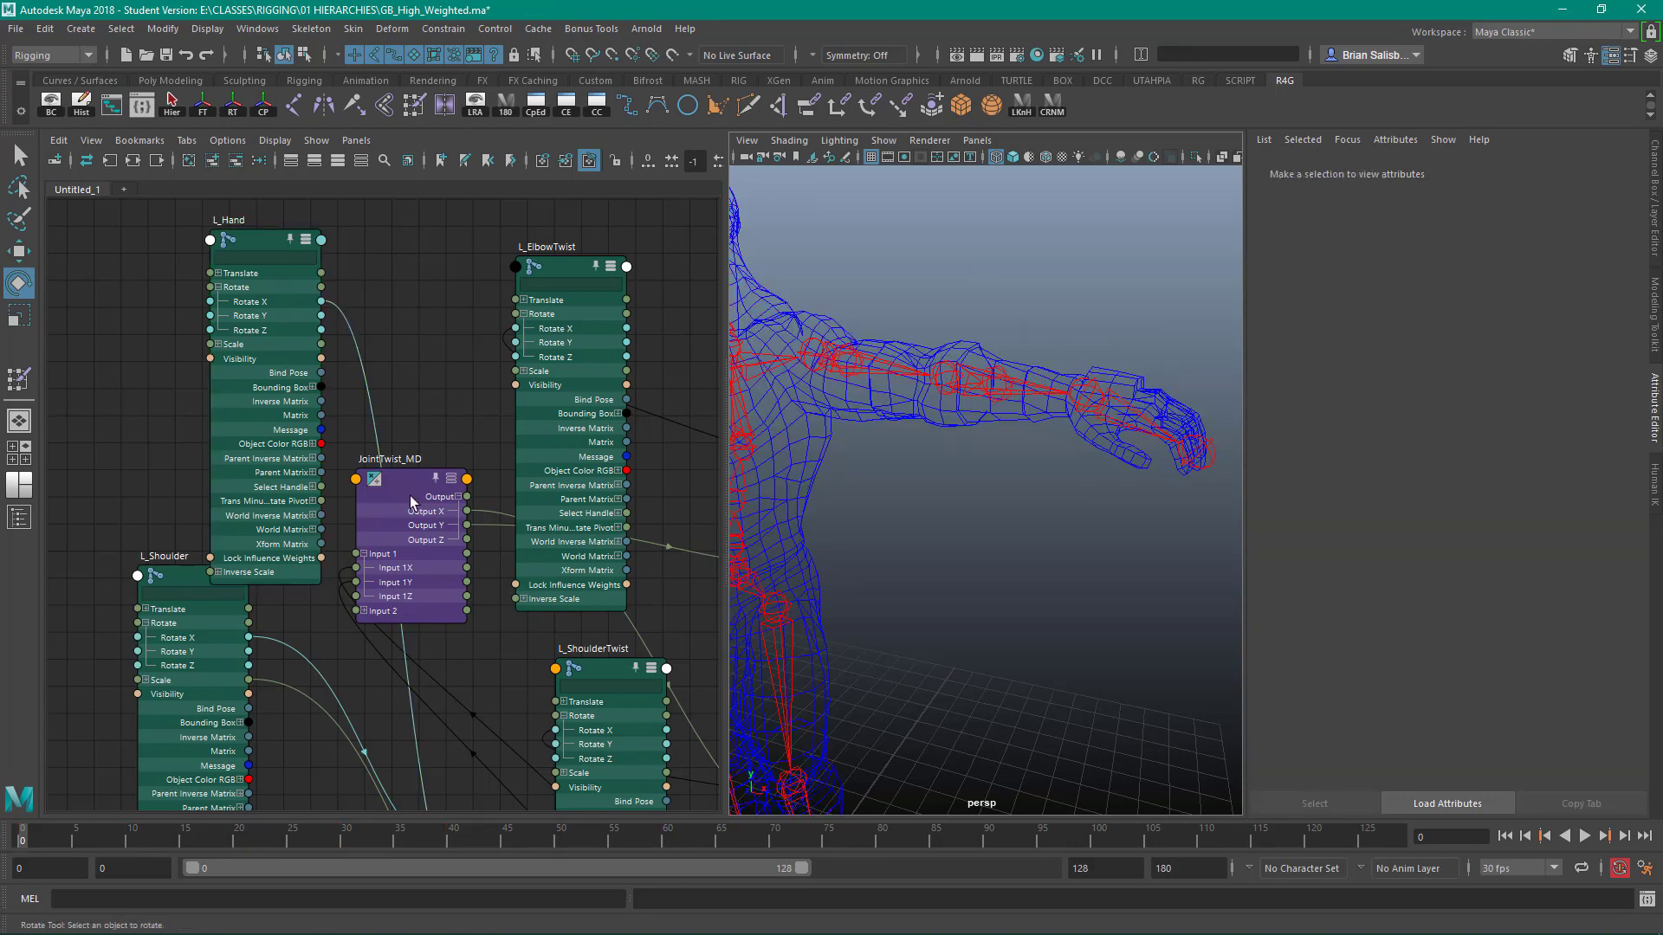
{"action": "left_click", "coordinate": [401, 481]}
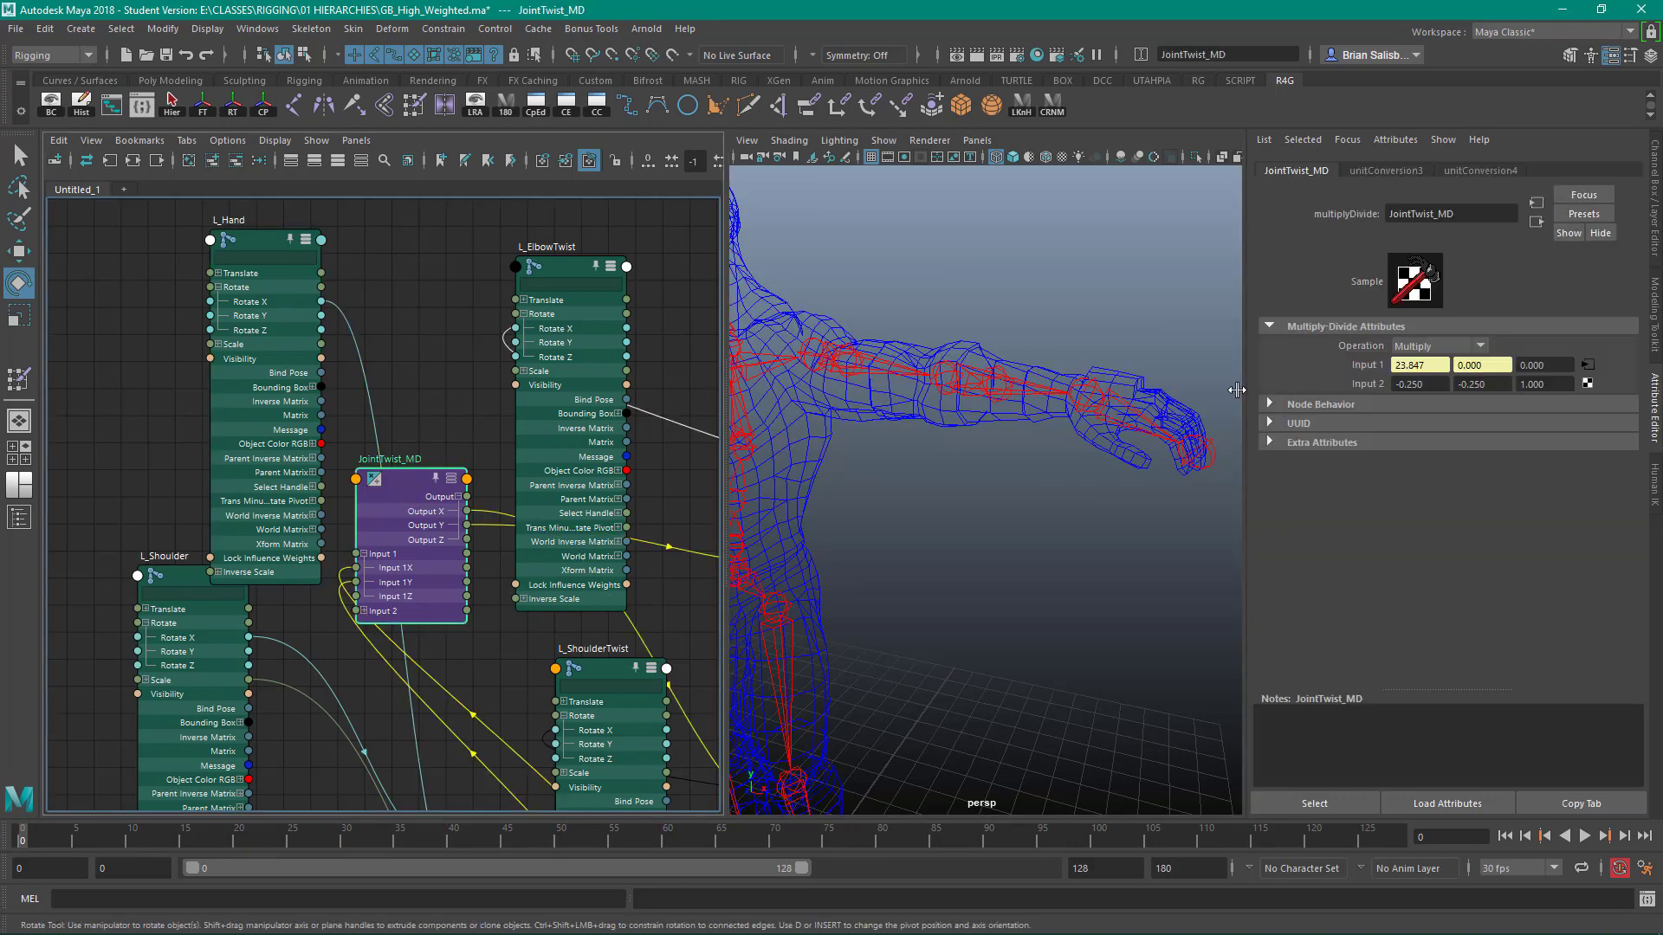
{"action": "left_click", "coordinate": [1507, 382]}
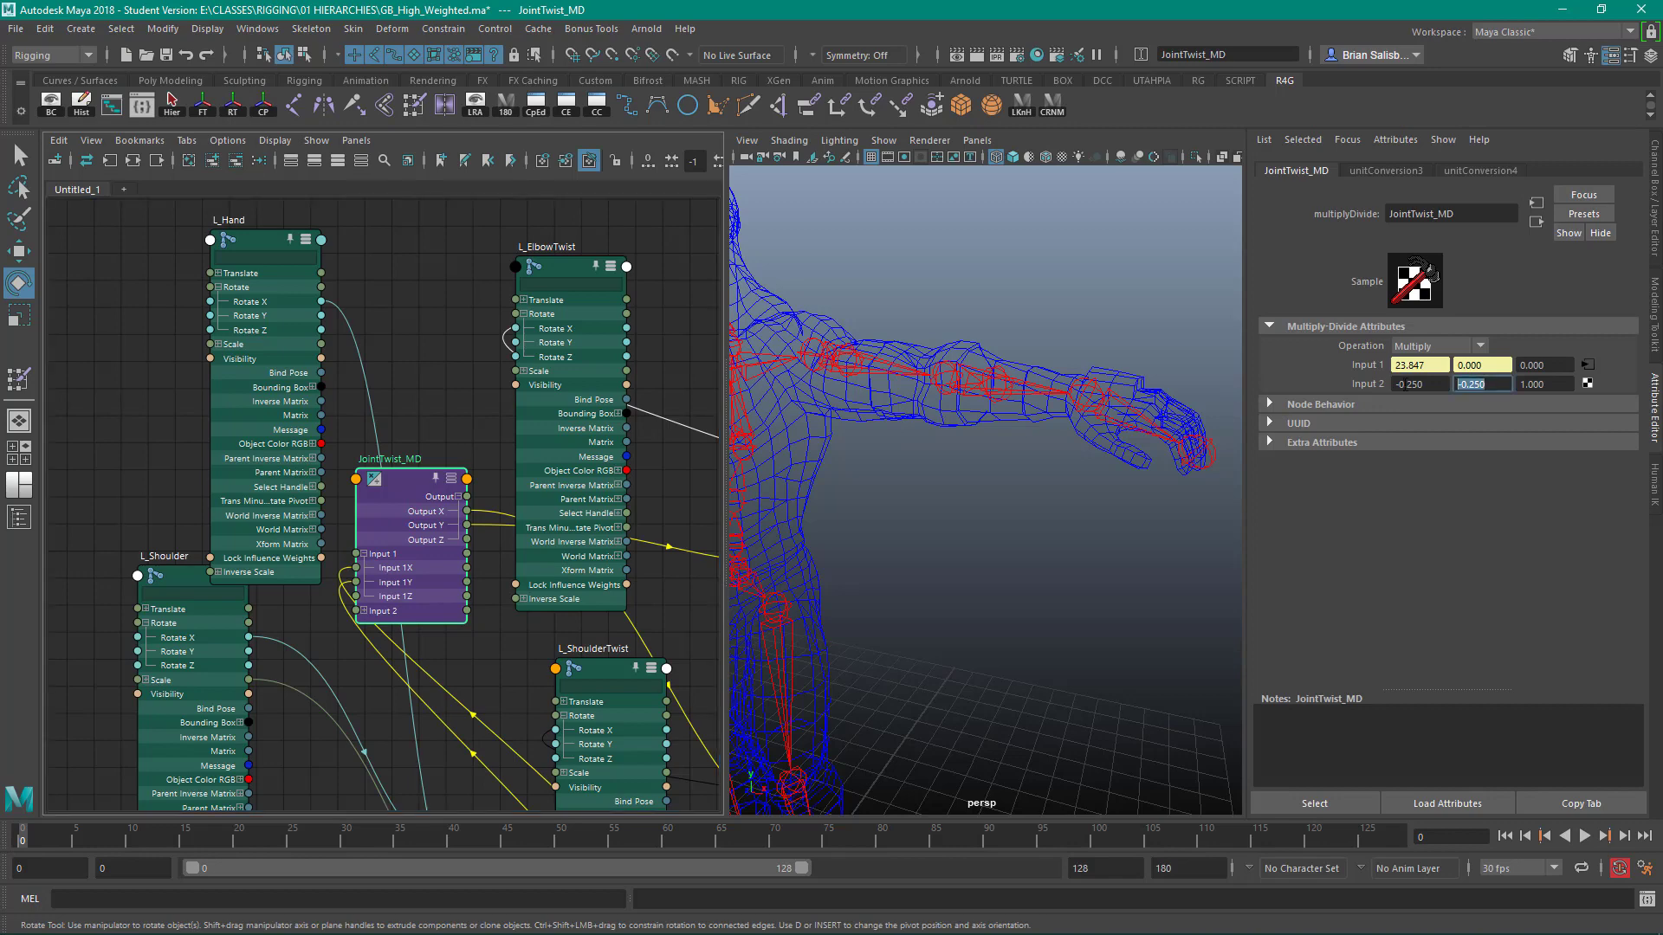
{"action": "type", "text": ".25"}
{"action": "key", "text": "Return"}
{"action": "left_click", "coordinate": [1144, 329]}
{"action": "left_click", "coordinate": [1098, 396]}
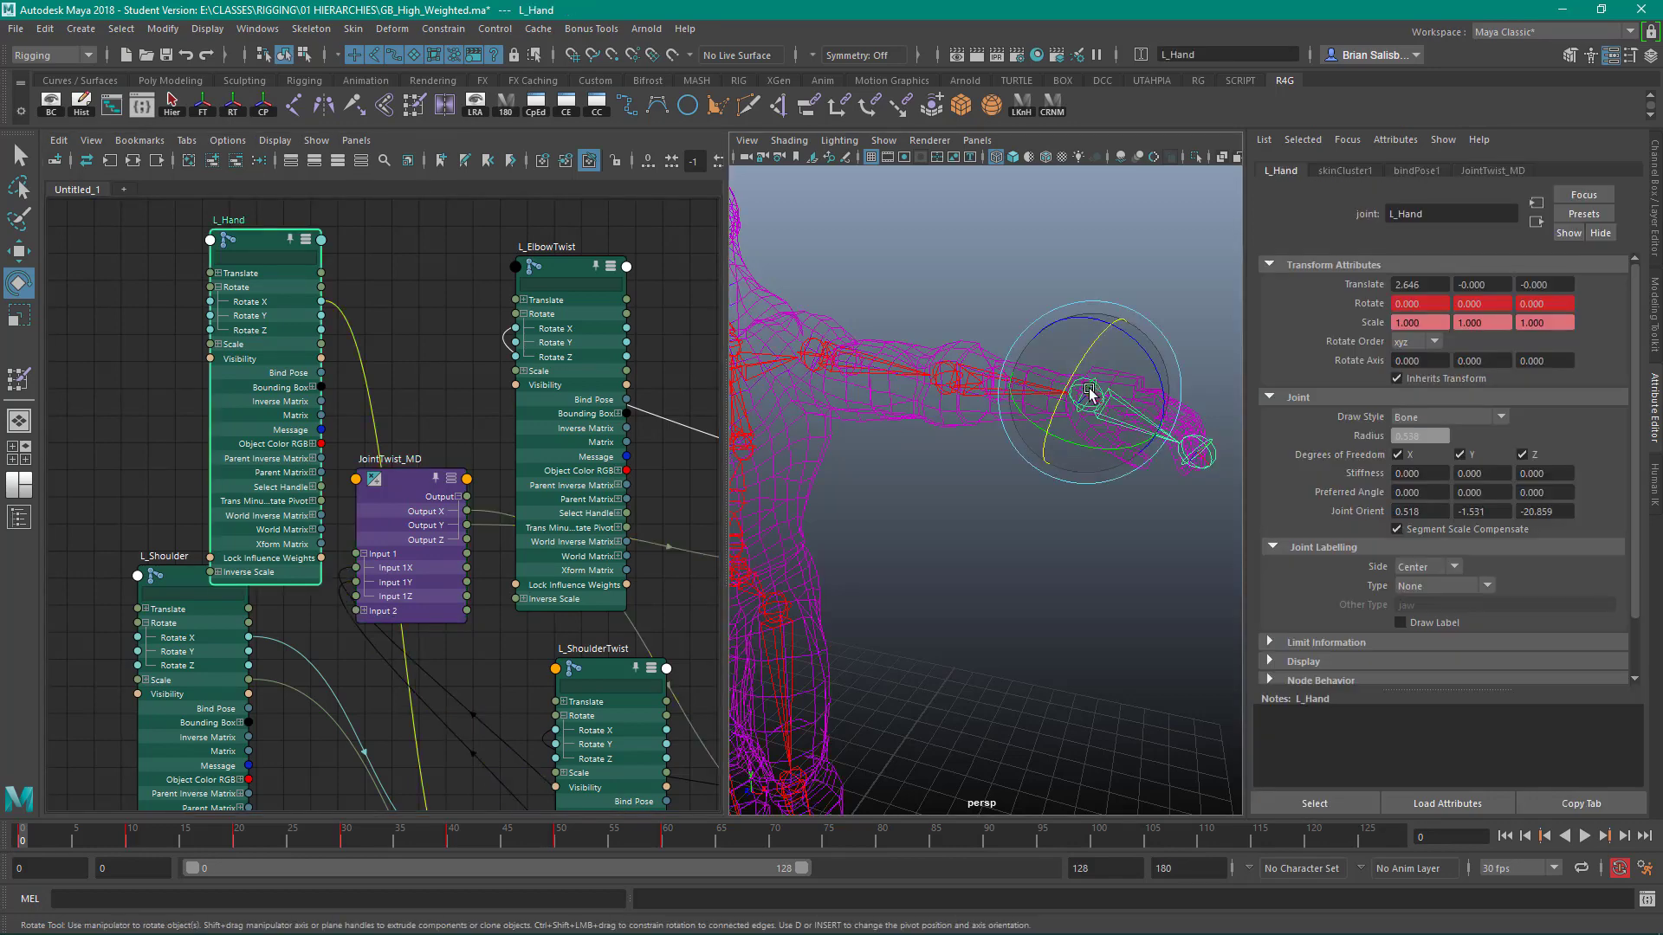
Twist L_Hand on X to -11.630 to test the forearm twist, keeping the joint selected.
{"action": "mouse_move", "coordinate": [1095, 391]}
{"action": "left_mouse_down"}
{"action": "mouse_move", "coordinate": [1076, 433]}
{"action": "mouse_move", "coordinate": [1083, 376]}
{"action": "mouse_move", "coordinate": [1082, 405]}
{"action": "left_mouse_up"}
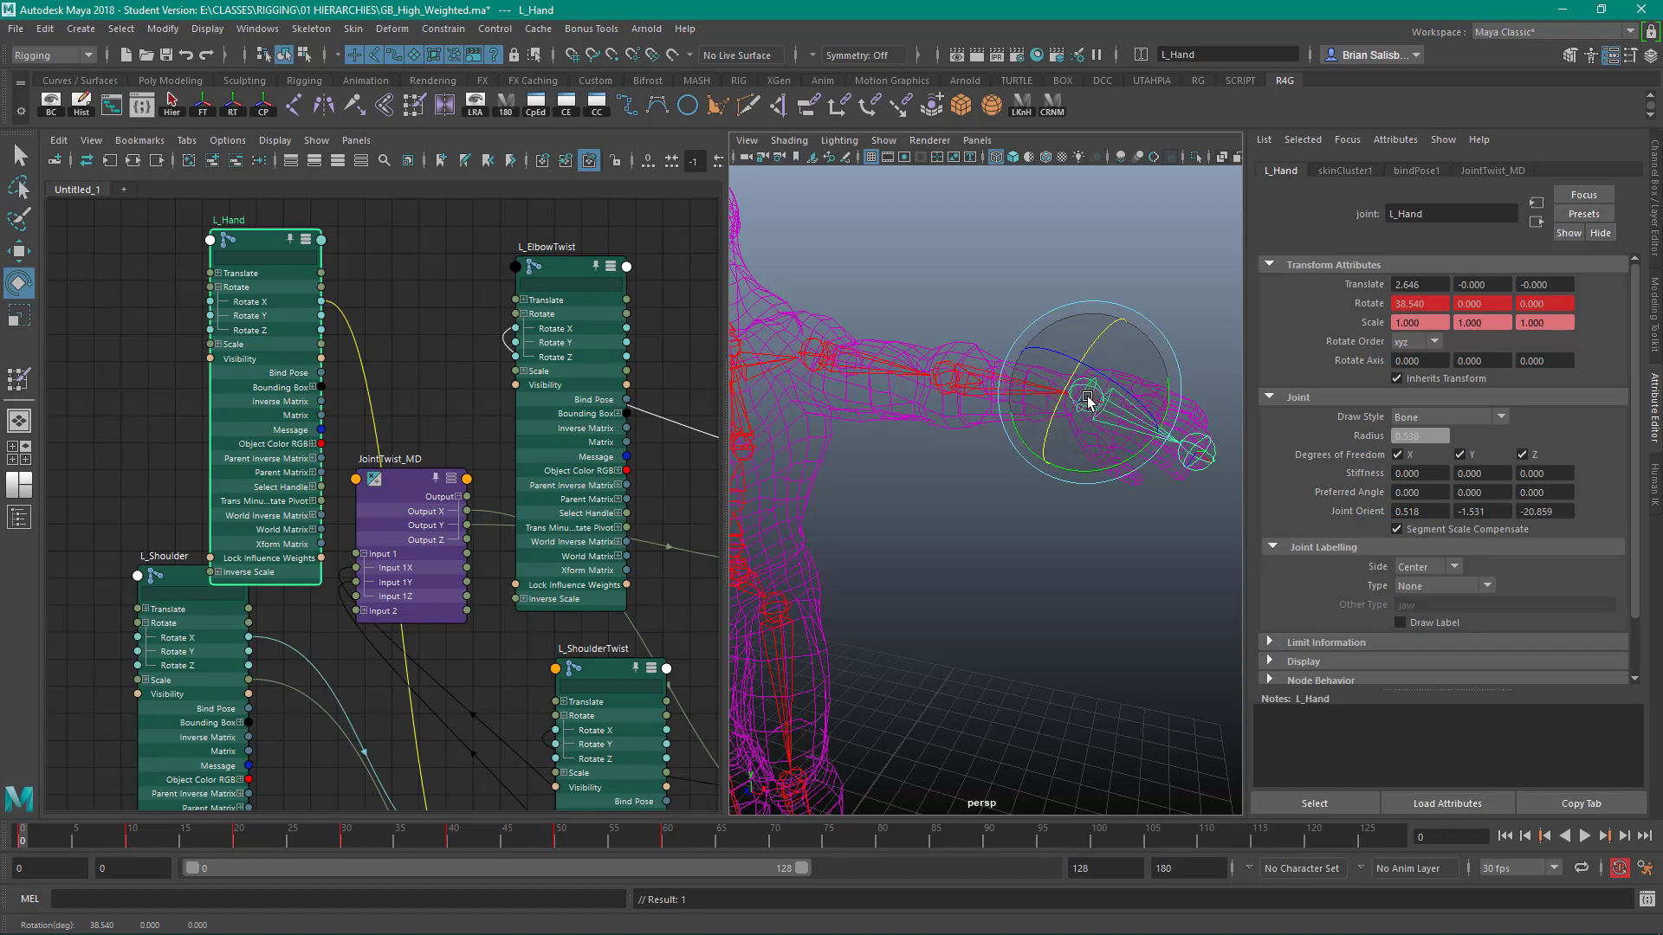
{"action": "left_click_drag", "start_coordinate": [1060, 403], "coordinate": [1087, 307]}
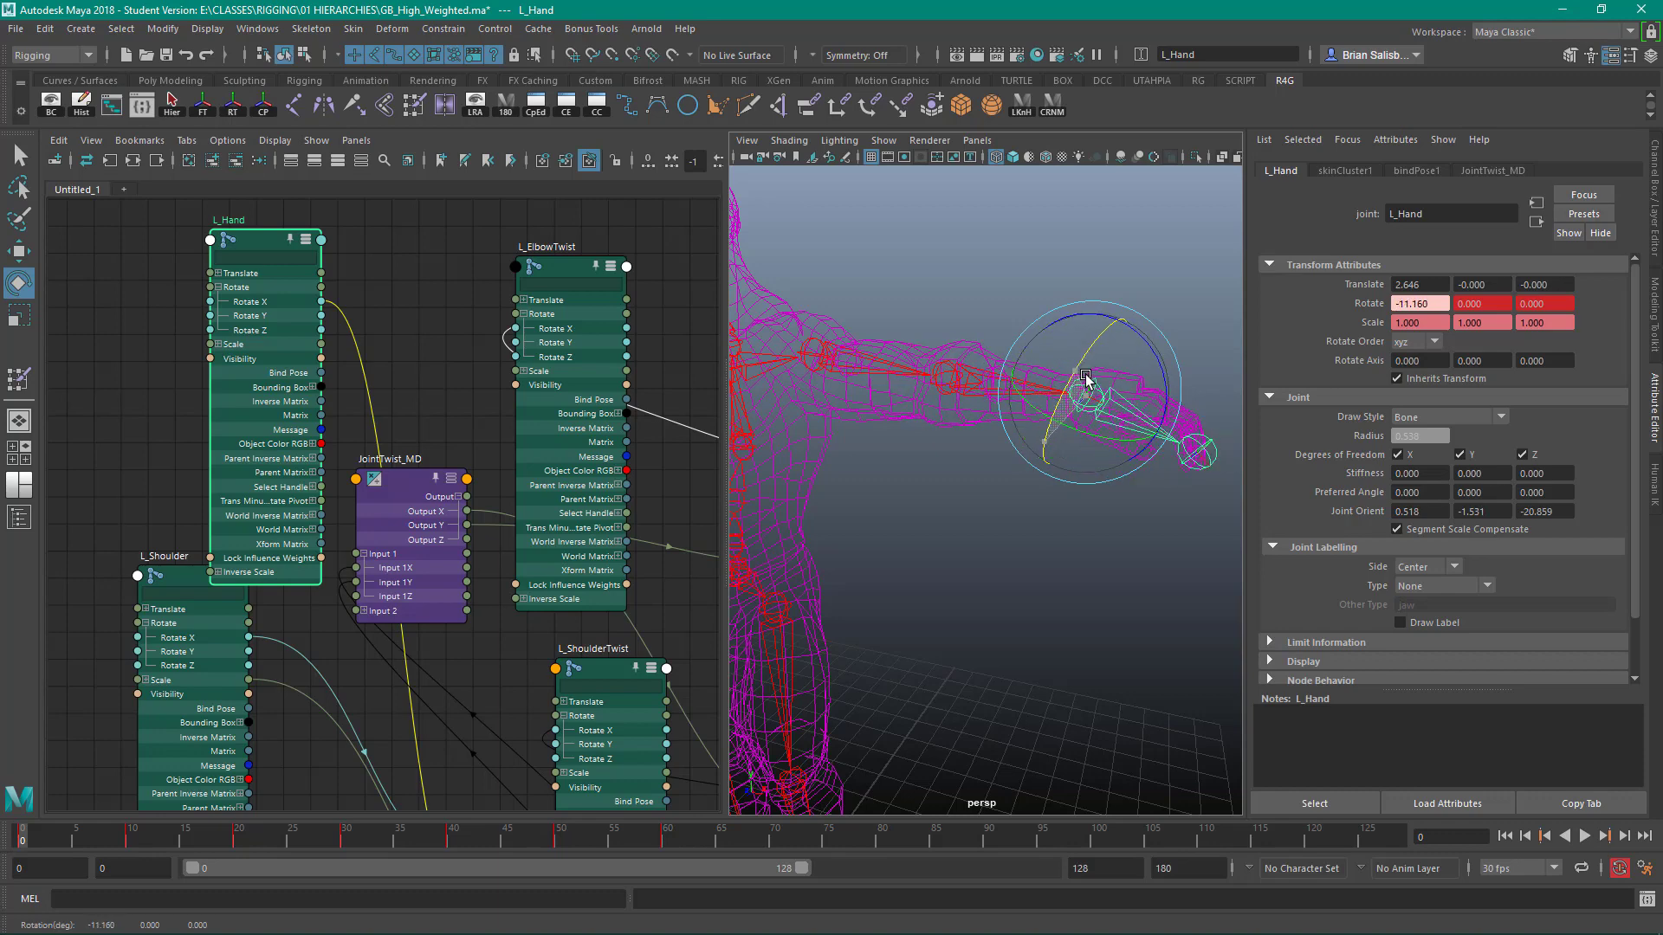
{"action": "mouse_move", "coordinate": [1085, 381]}
{"action": "left_mouse_down"}
{"action": "mouse_move", "coordinate": [1152, 351]}
{"action": "mouse_move", "coordinate": [1164, 394]}
{"action": "mouse_move", "coordinate": [1138, 452]}
{"action": "mouse_move", "coordinate": [1070, 433]}
{"action": "mouse_move", "coordinate": [1097, 351]}
{"action": "mouse_move", "coordinate": [1086, 382]}
{"action": "mouse_move", "coordinate": [1161, 356]}
{"action": "mouse_move", "coordinate": [1081, 392]}
{"action": "mouse_move", "coordinate": [1095, 383]}
{"action": "left_mouse_up"}
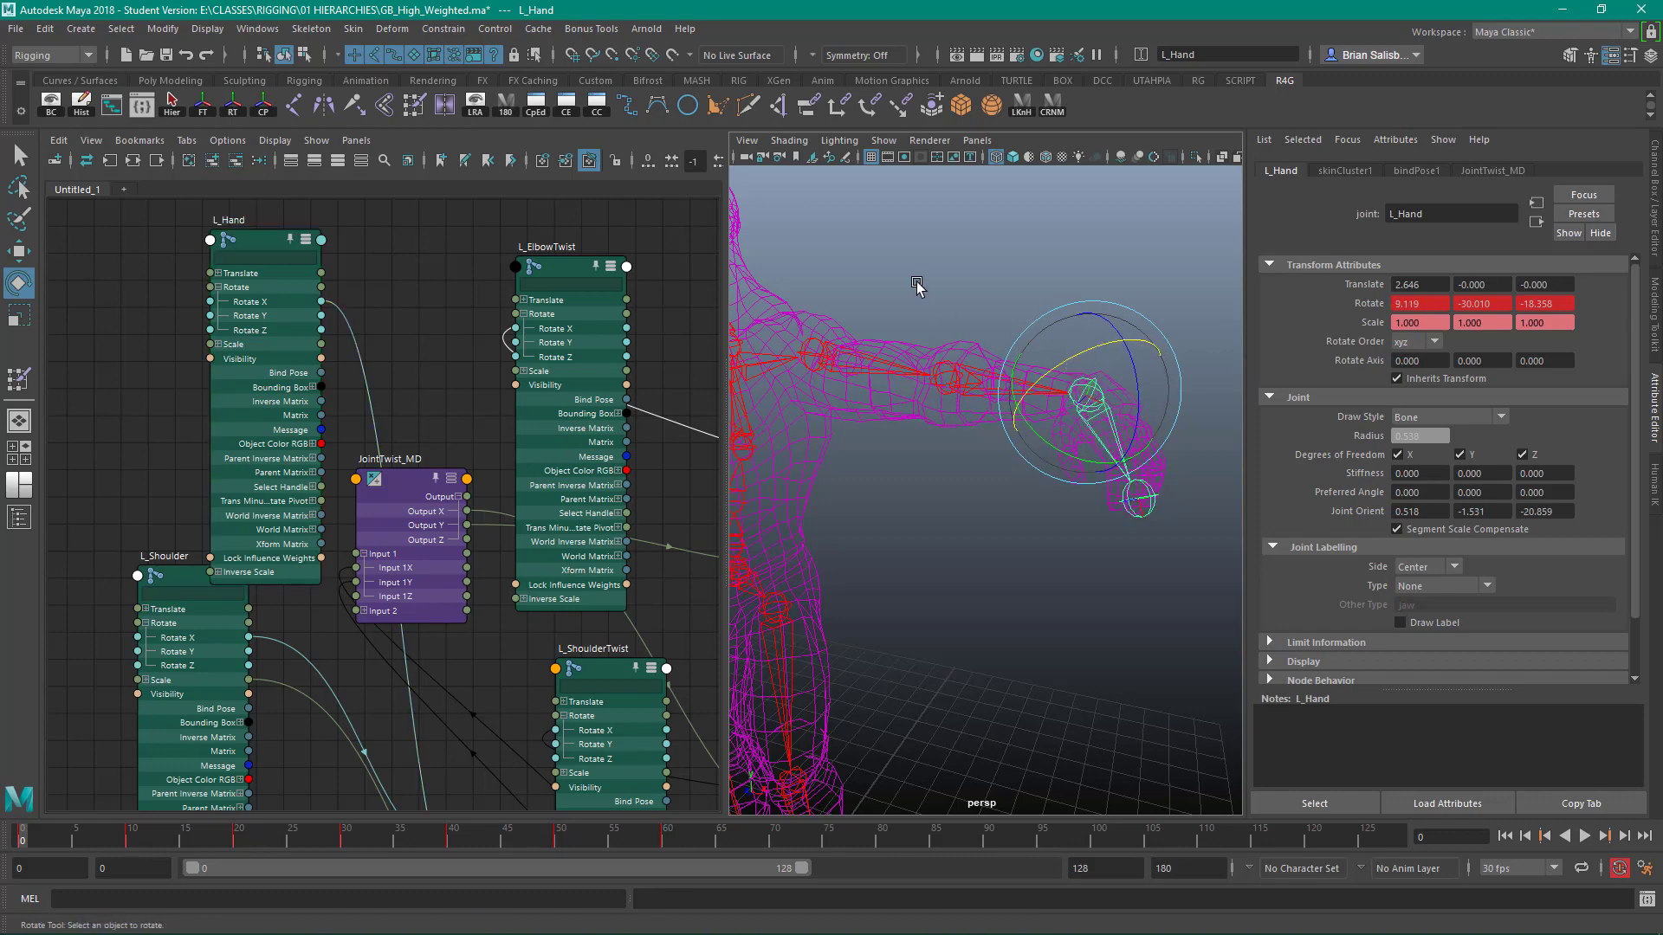
{"action": "left_click", "coordinate": [916, 291]}
{"action": "key", "text": "ctrl+z"}
{"action": "key", "text": "ctrl+z"}
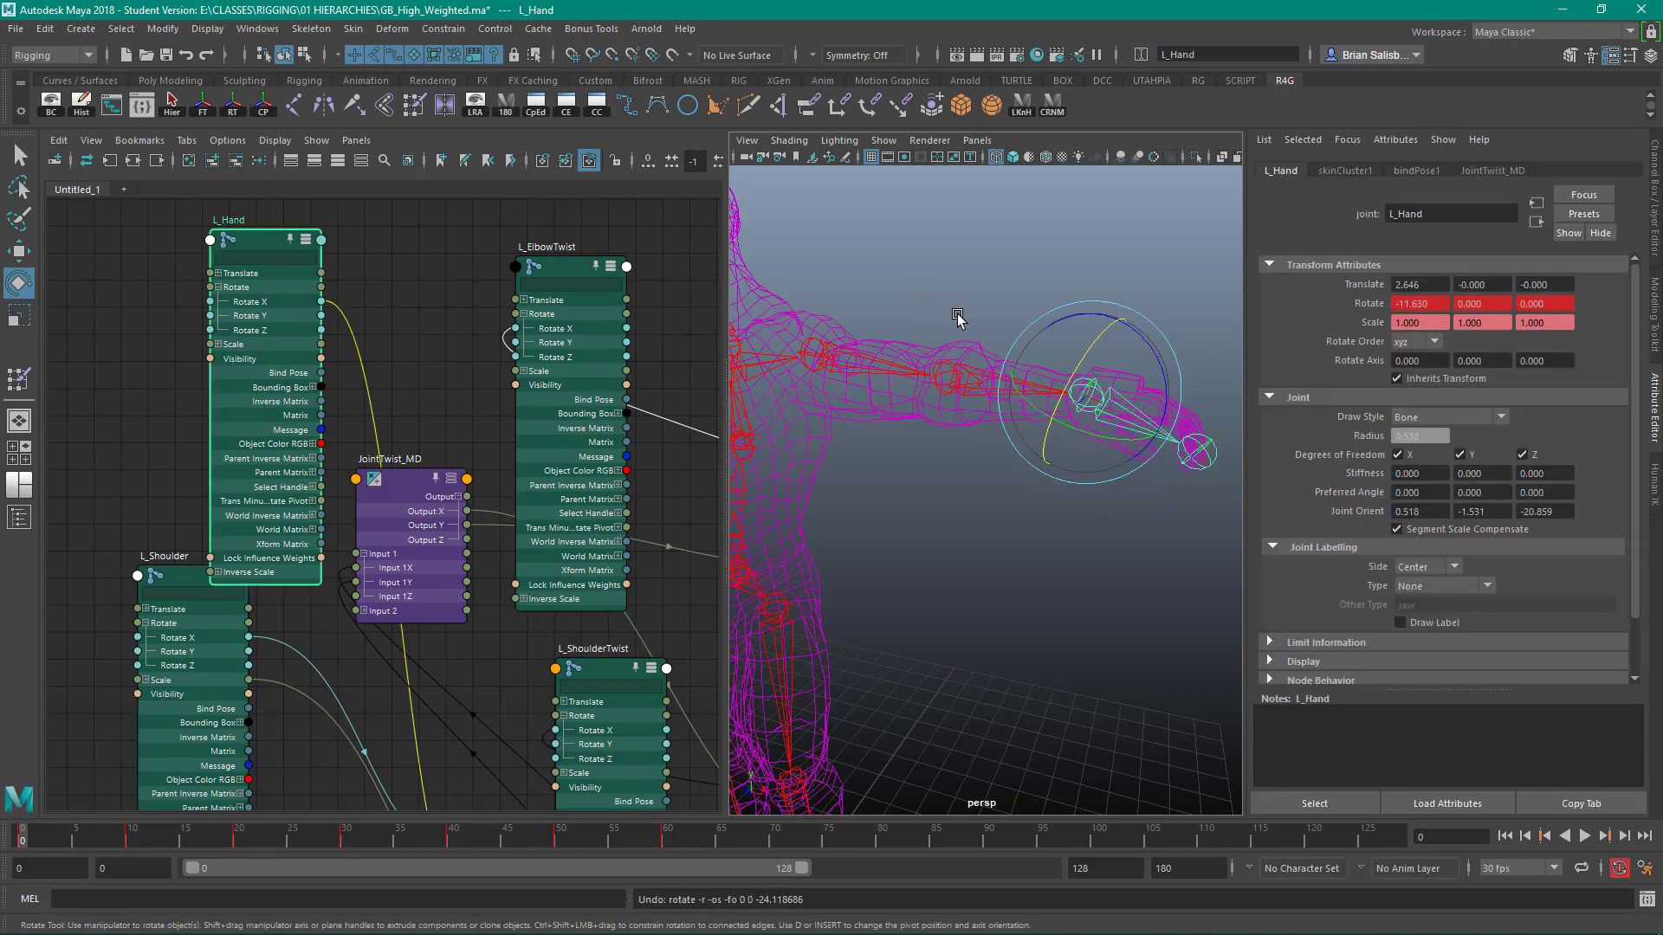
{"action": "scroll", "coordinate": [887, 297], "scroll_direction": "down", "scroll_amount": 5}
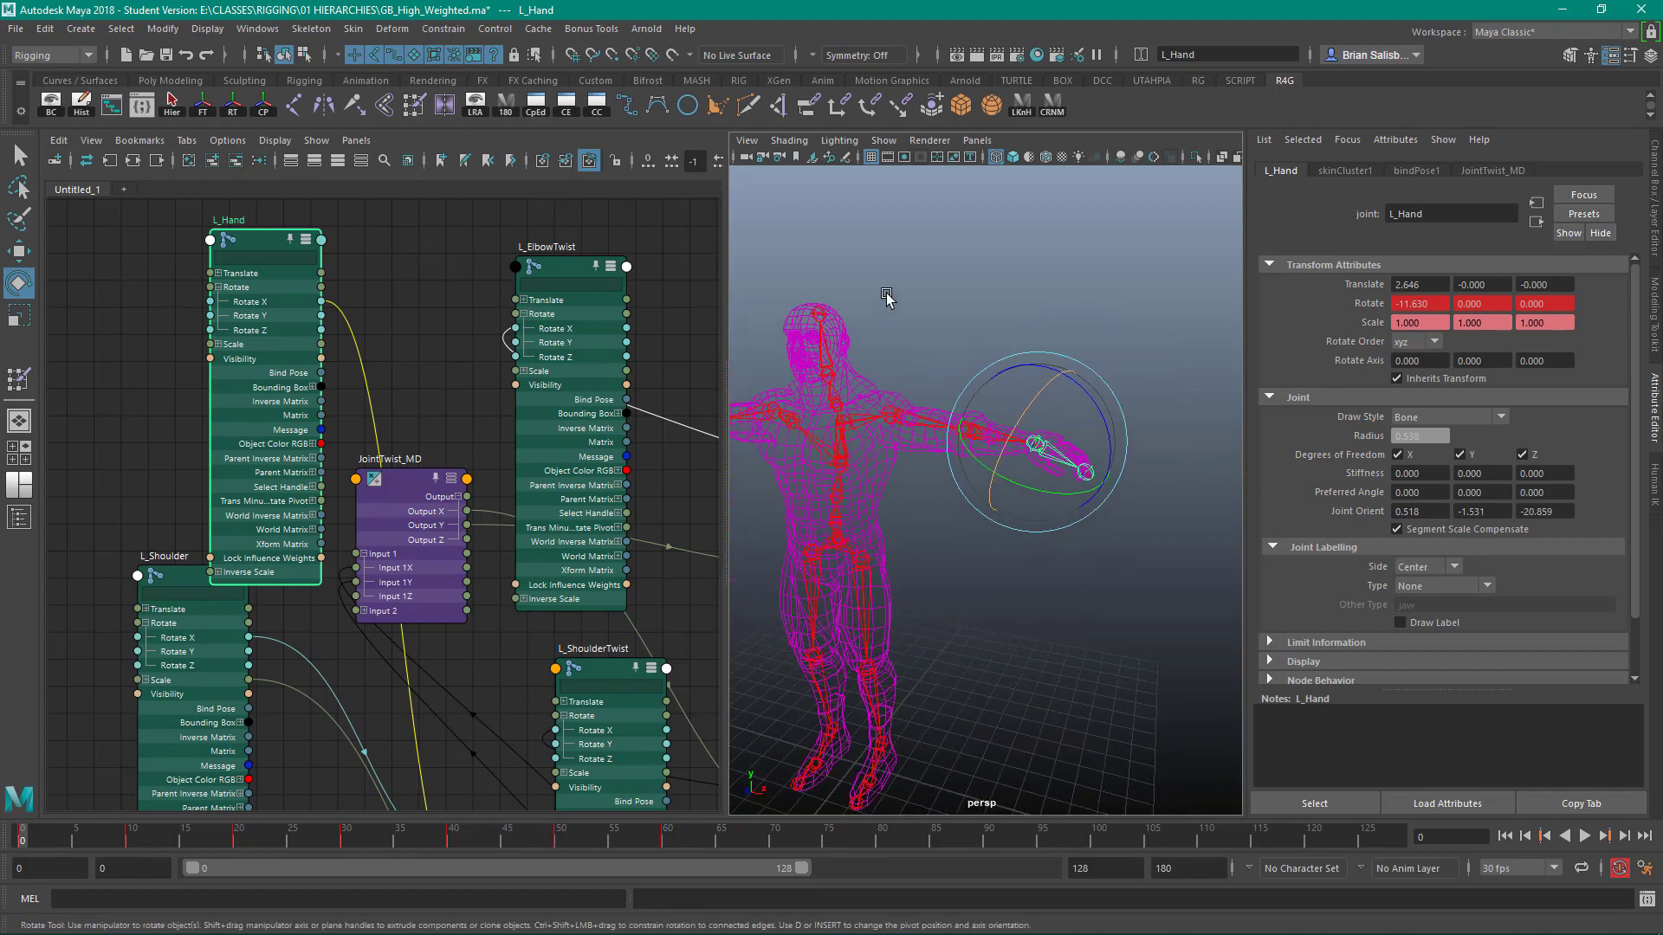
Frame the character and bring the unitConversion nodes into view in the Node Editor.
{"action": "middle_click_drag", "start_coordinate": [887, 297], "coordinate": [962, 271], "text": "alt"}
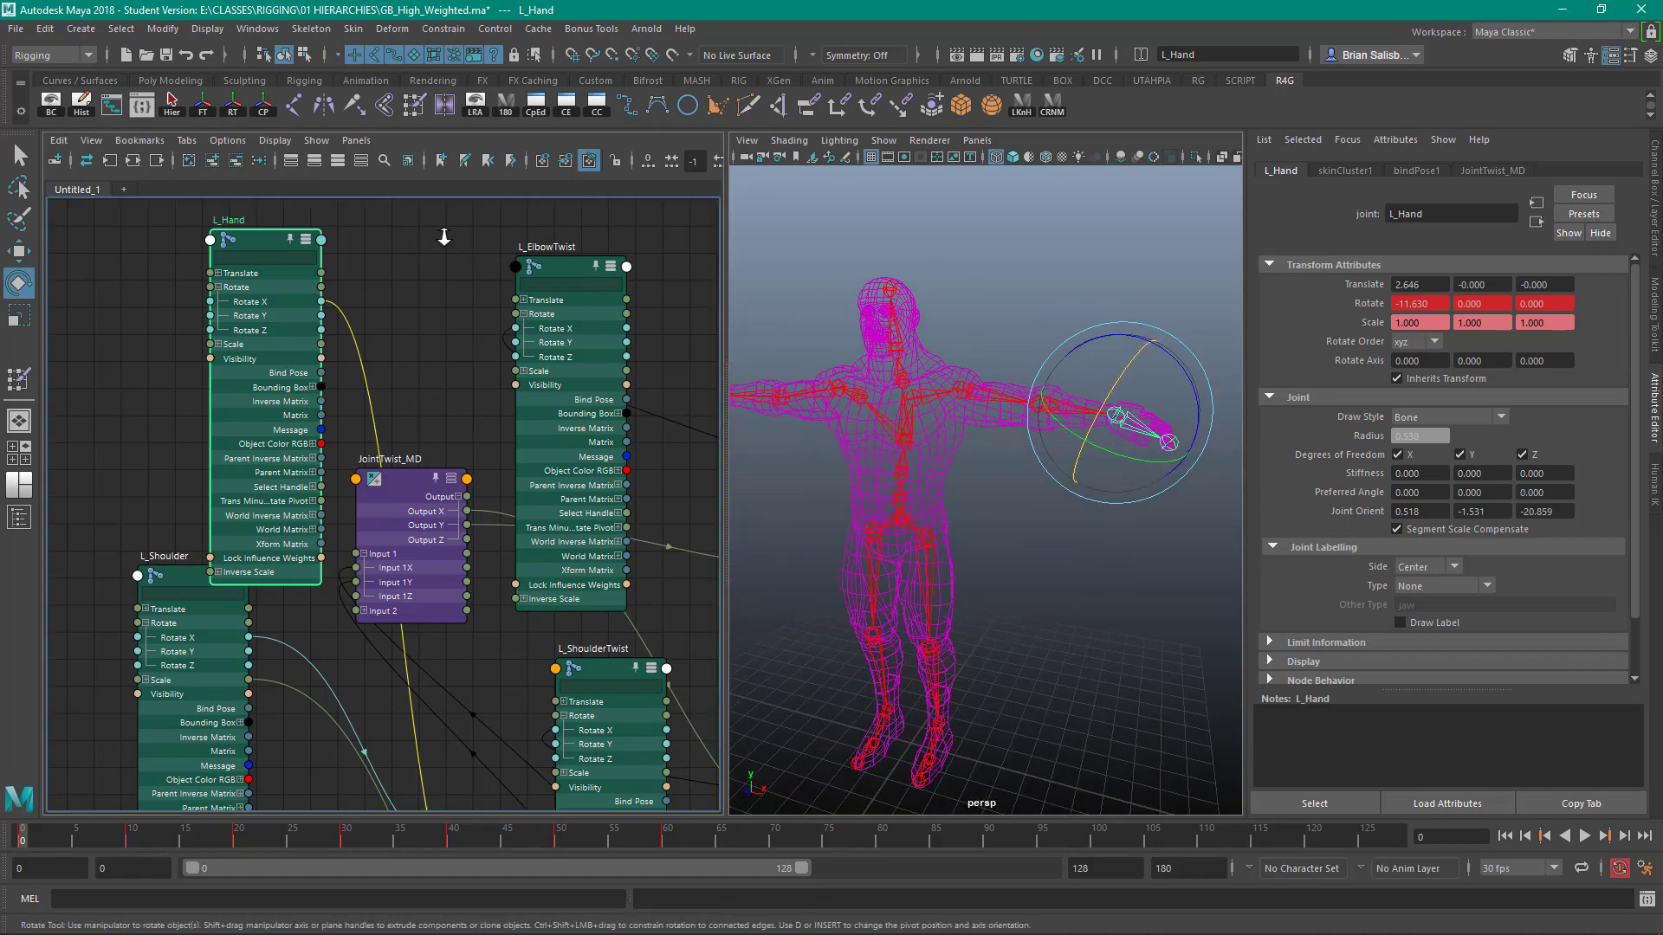
{"action": "scroll", "coordinate": [454, 237], "scroll_direction": "down", "scroll_amount": 2}
{"action": "middle_click_drag", "start_coordinate": [631, 260], "coordinate": [515, 303], "text": "alt"}
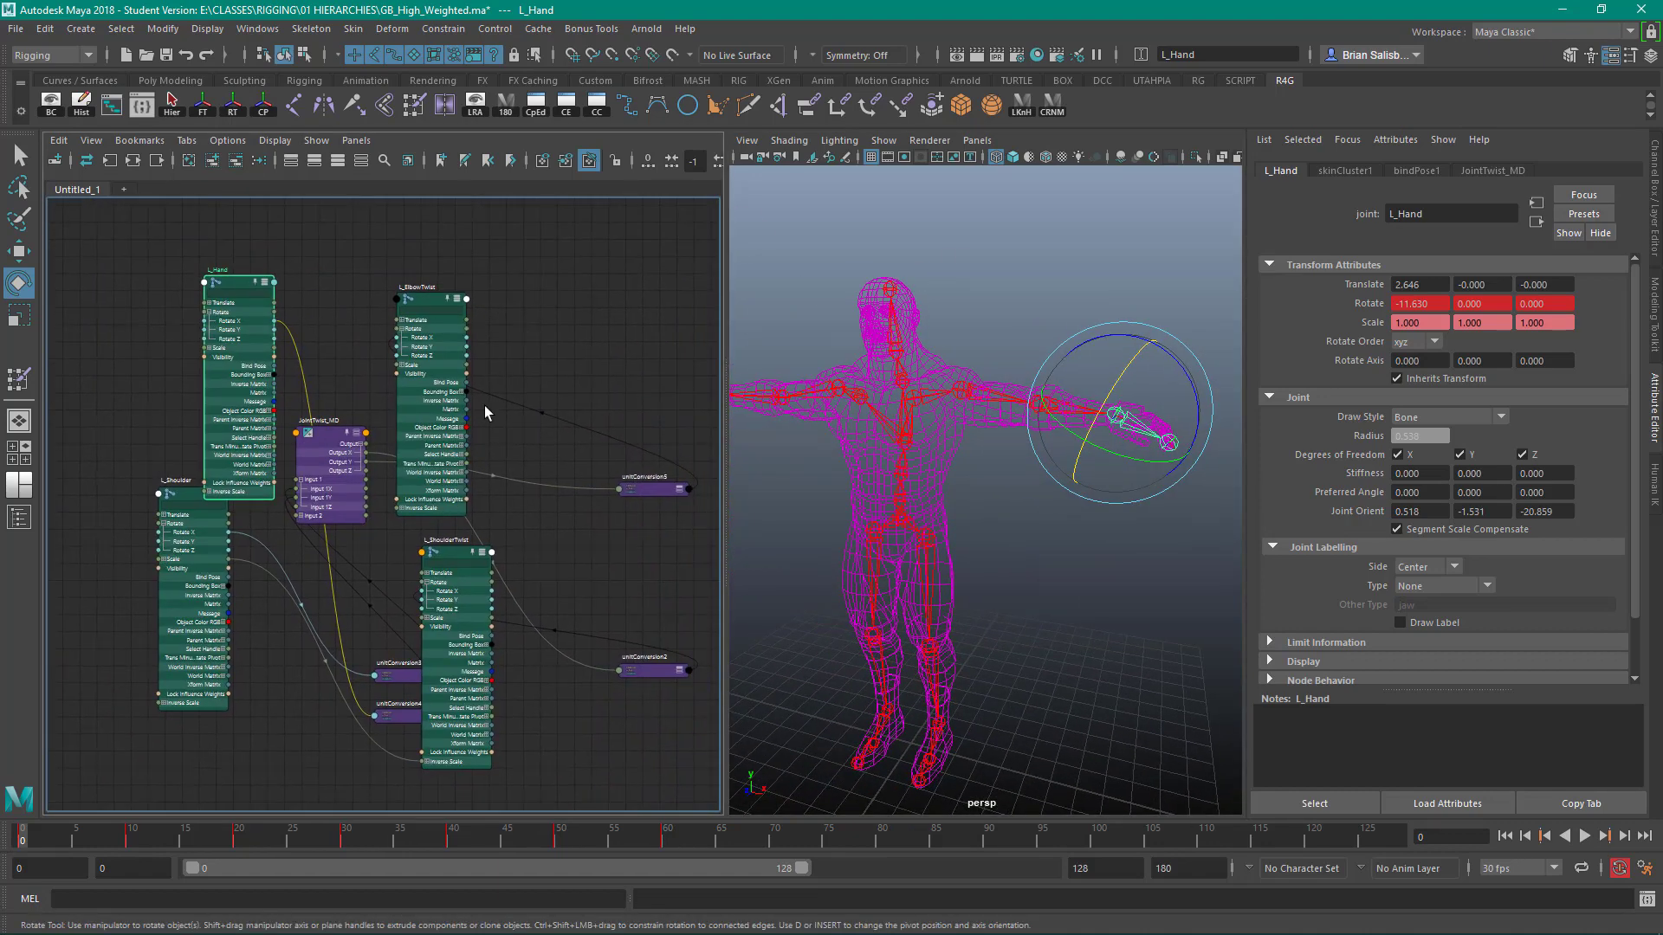
Move the L_Shoulder node lower and nudge the L_ElbowTwist and JointTwist_MD nodes into place.
{"action": "left_click_drag", "start_coordinate": [183, 493], "coordinate": [190, 553]}
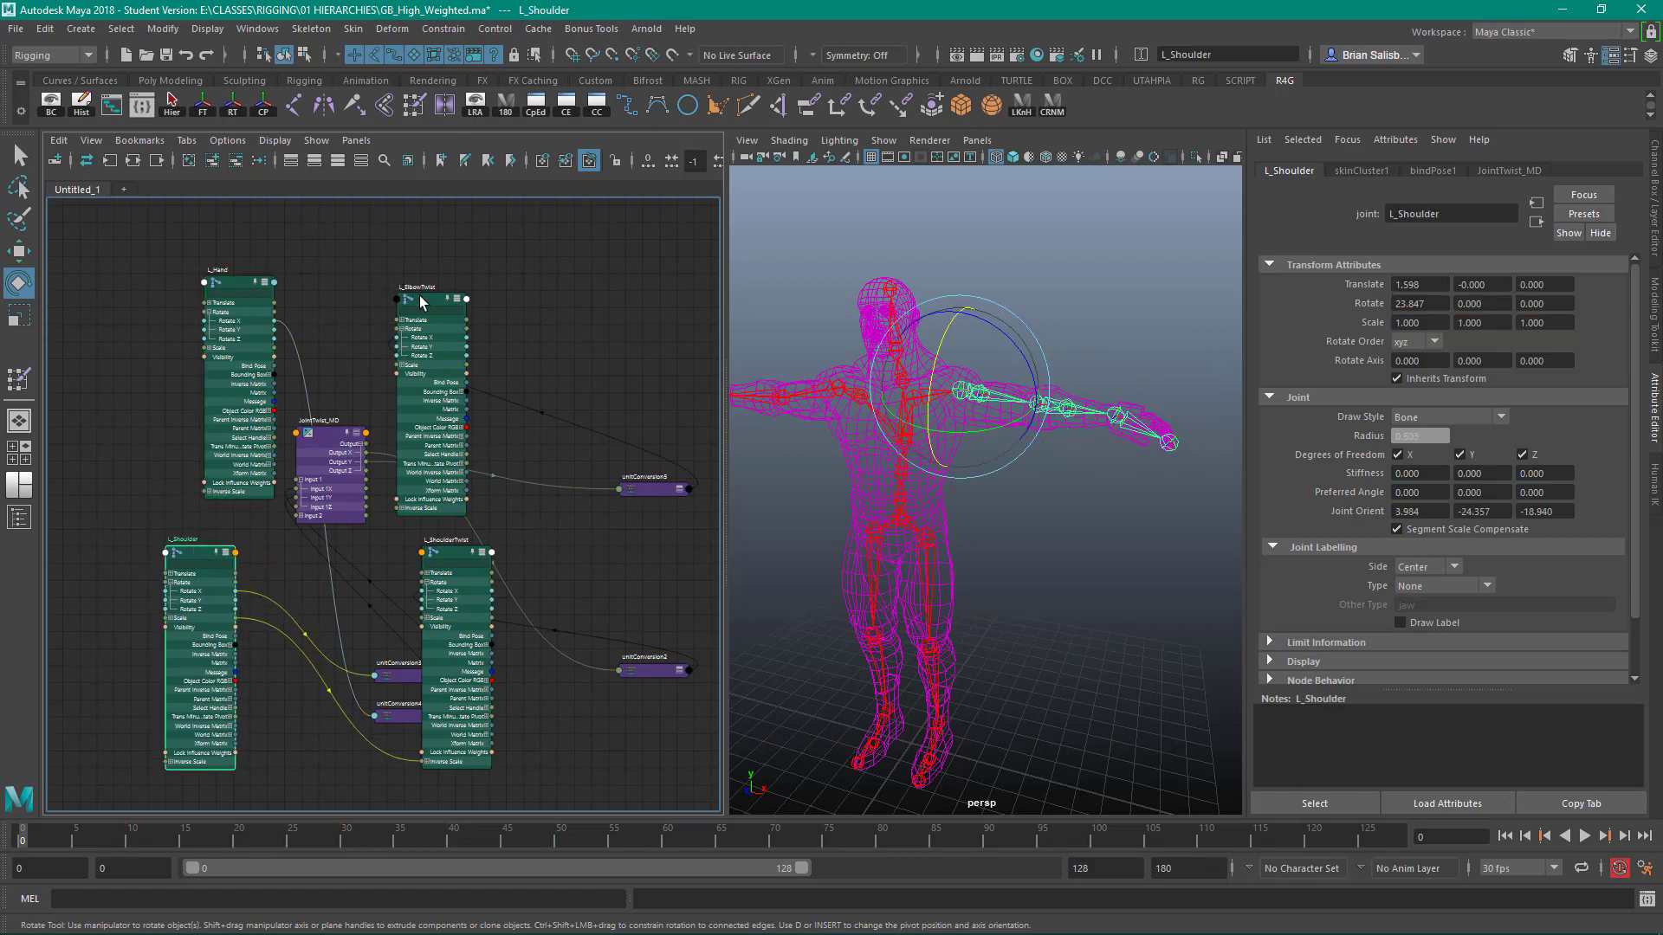
{"action": "left_click_drag", "start_coordinate": [421, 301], "coordinate": [426, 295]}
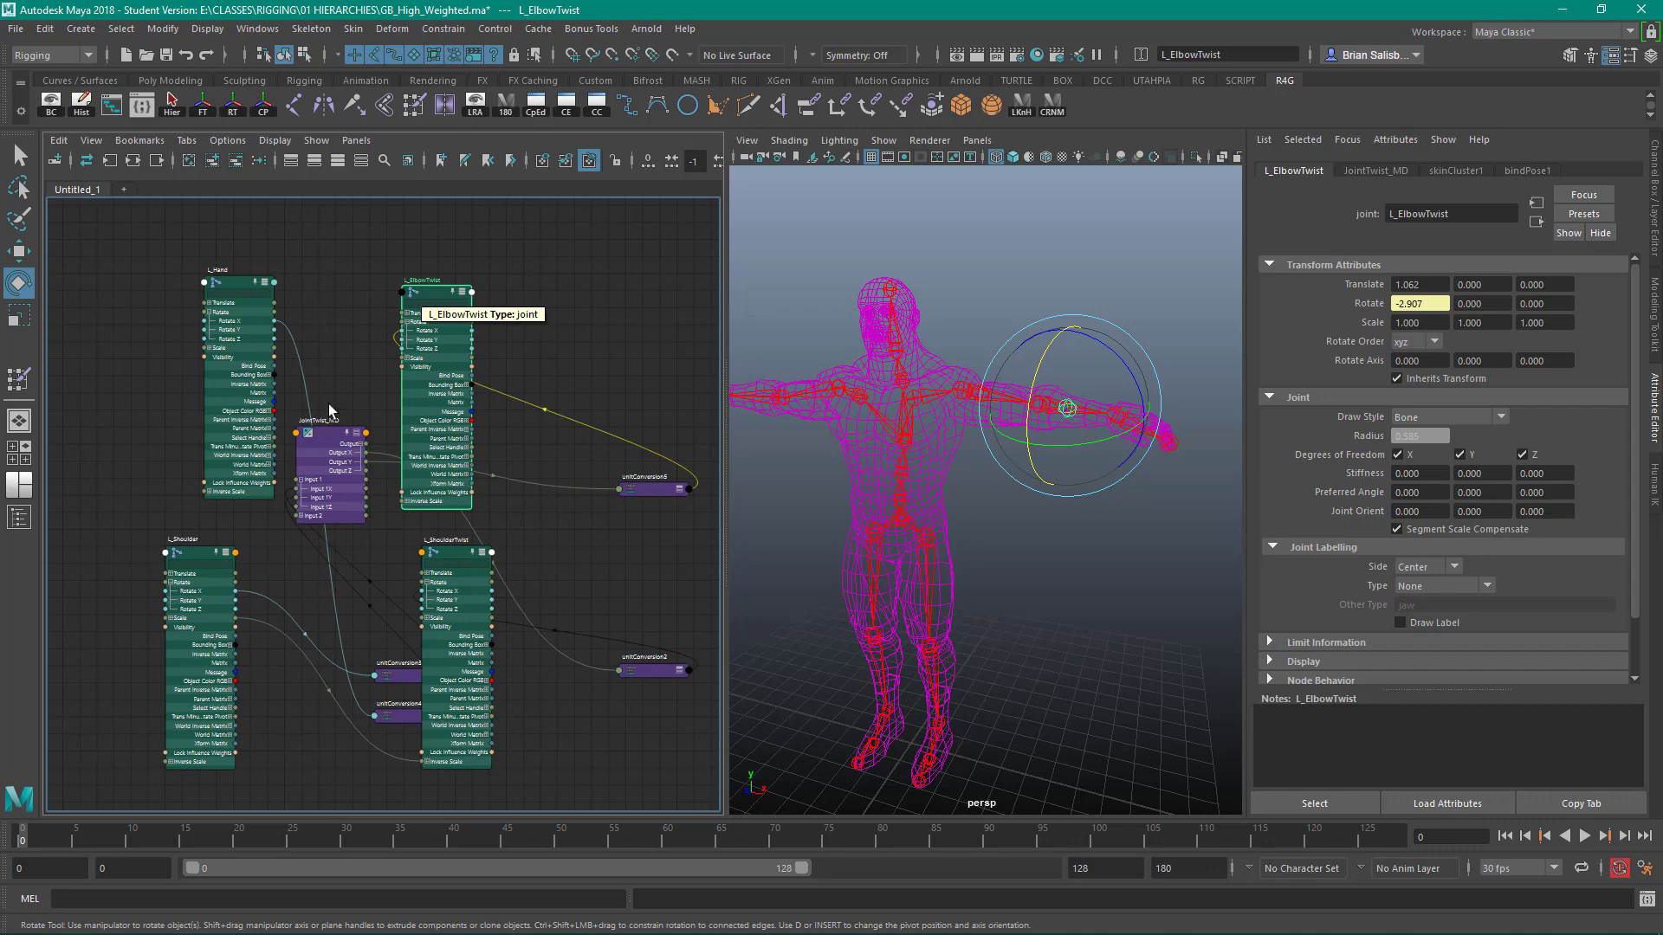
{"action": "left_click", "coordinate": [334, 444]}
{"action": "left_click_drag", "start_coordinate": [334, 443], "coordinate": [341, 455]}
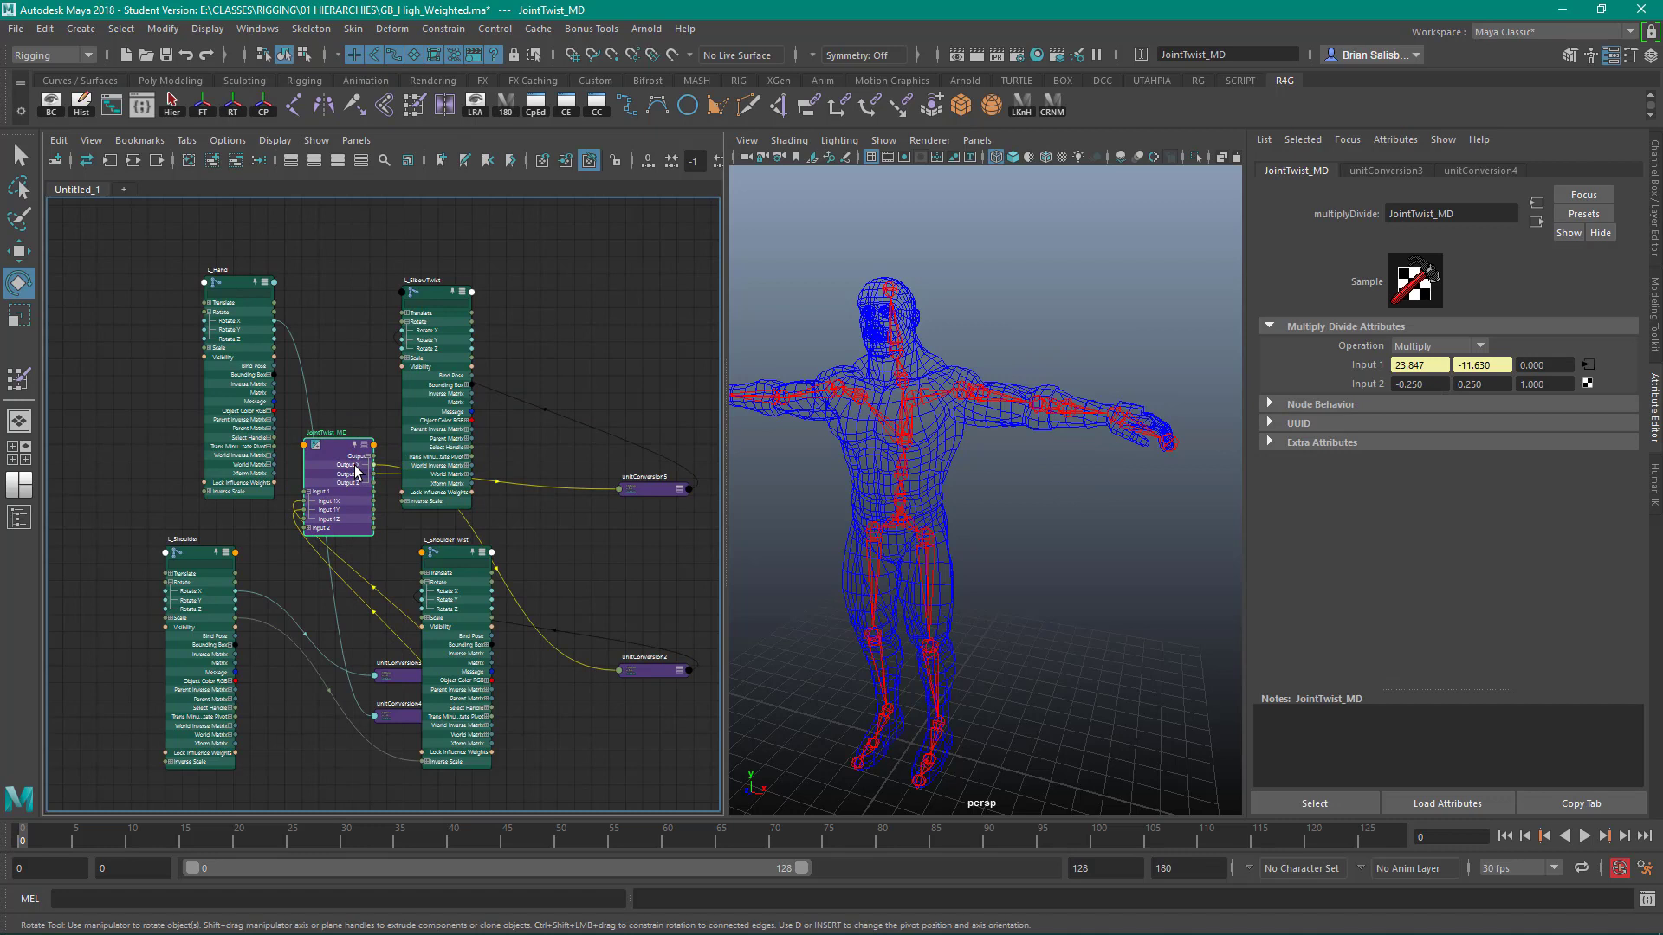
{"action": "left_click", "coordinate": [1479, 347]}
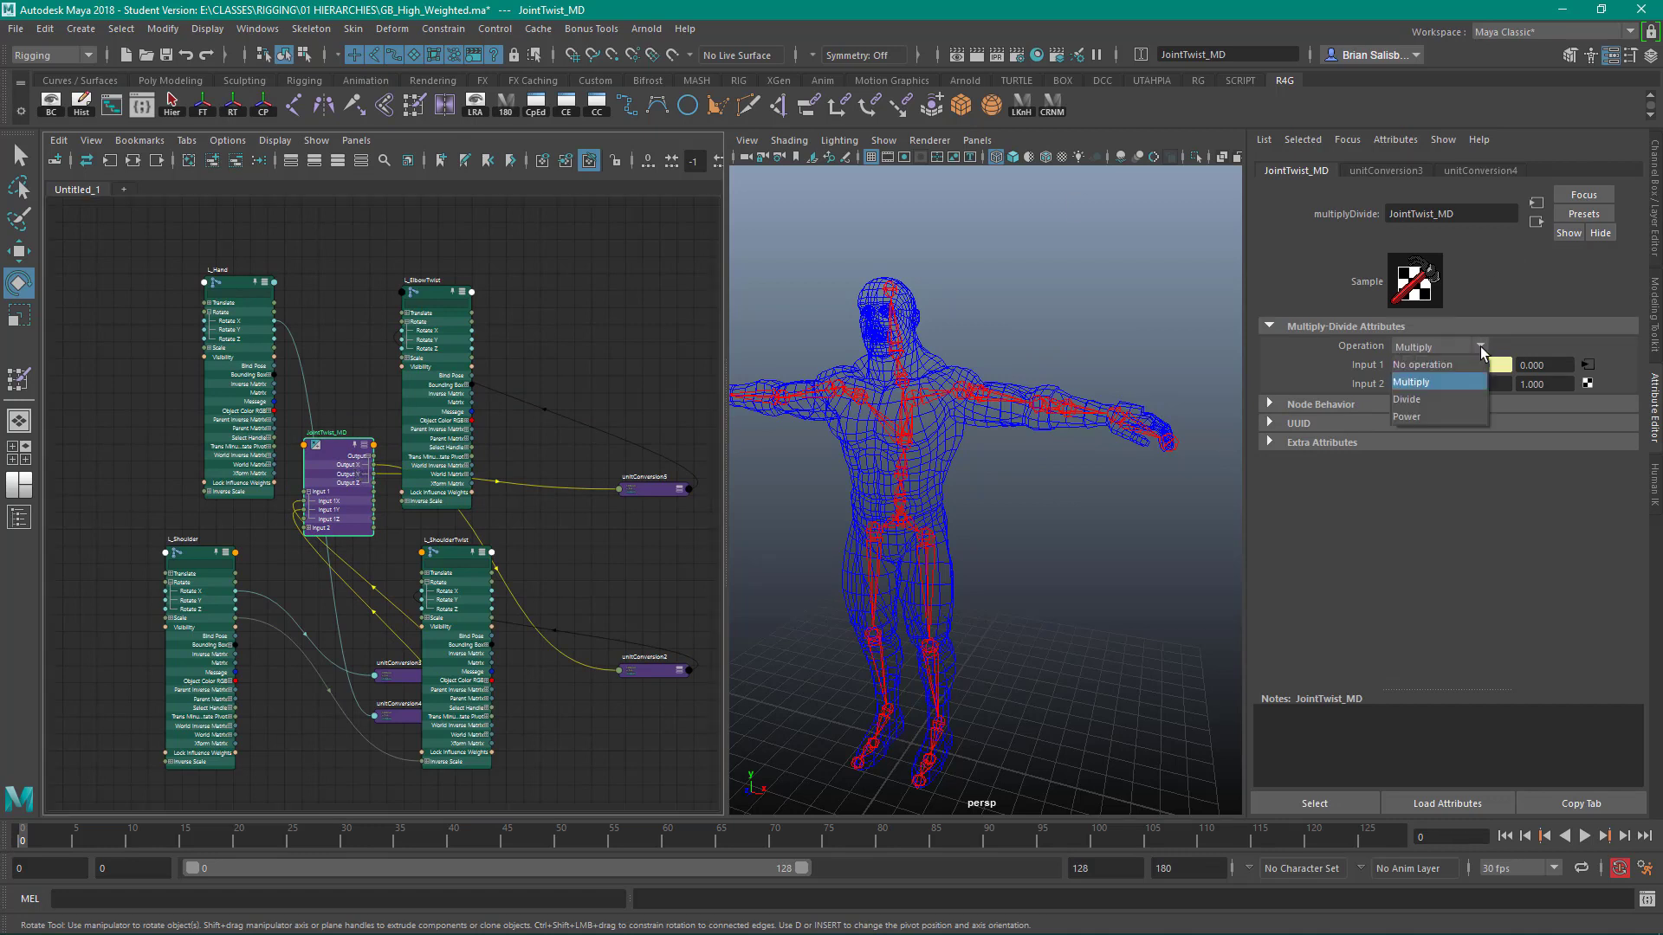
{"action": "left_click", "coordinate": [1515, 339]}
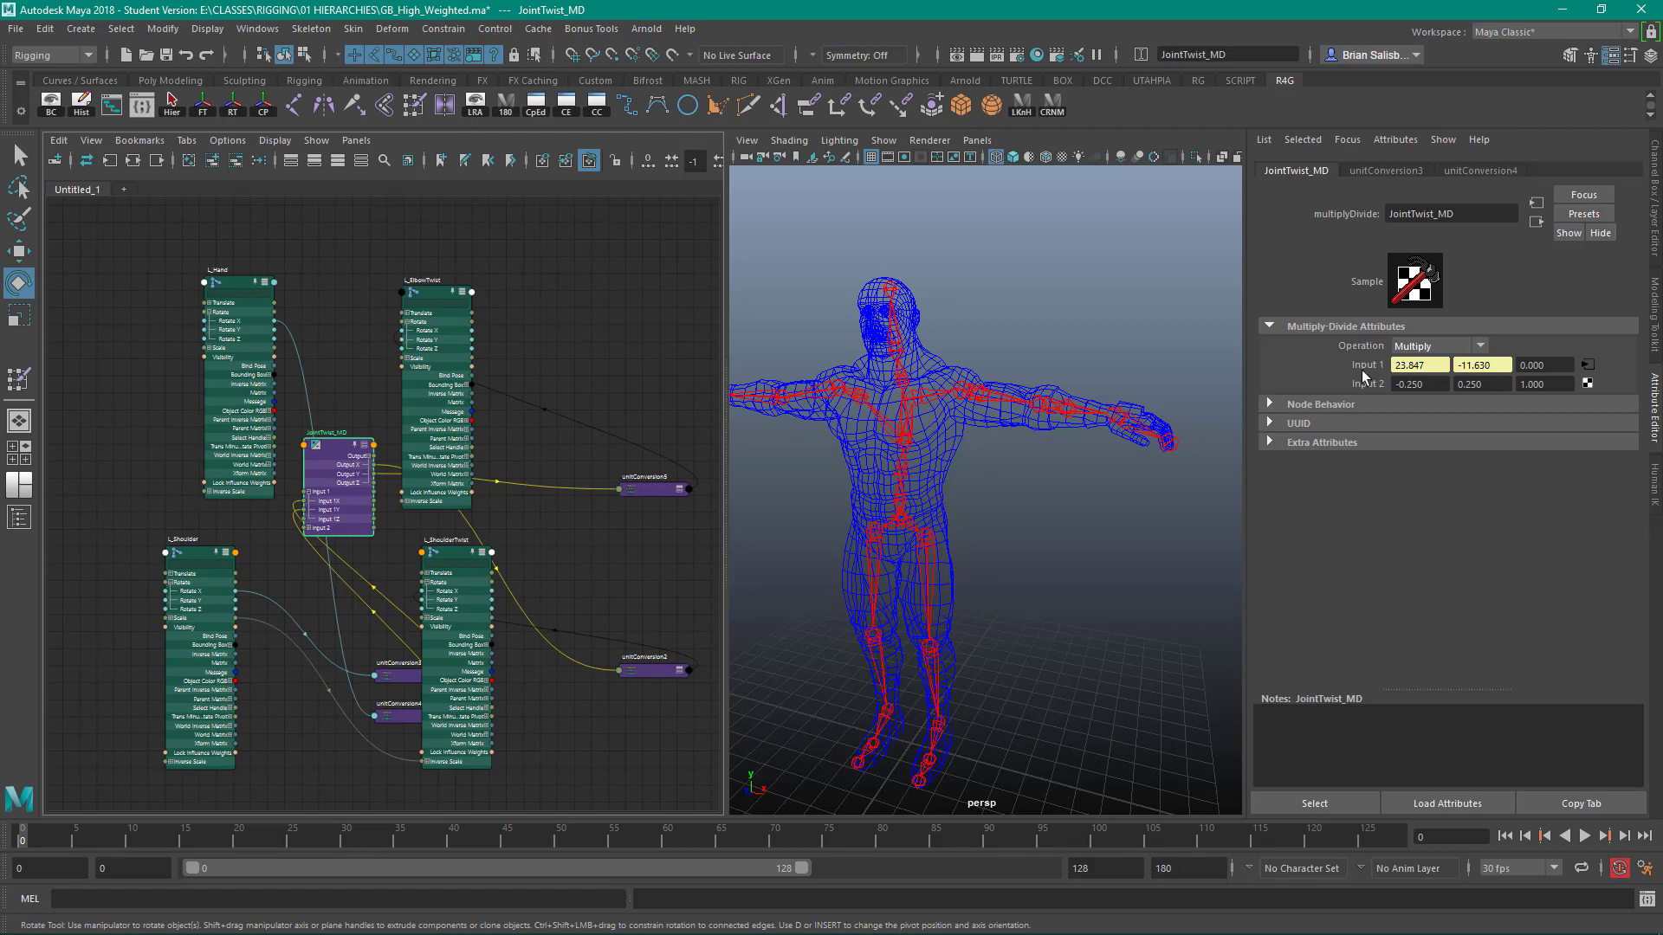
{"action": "left_click", "coordinate": [198, 559]}
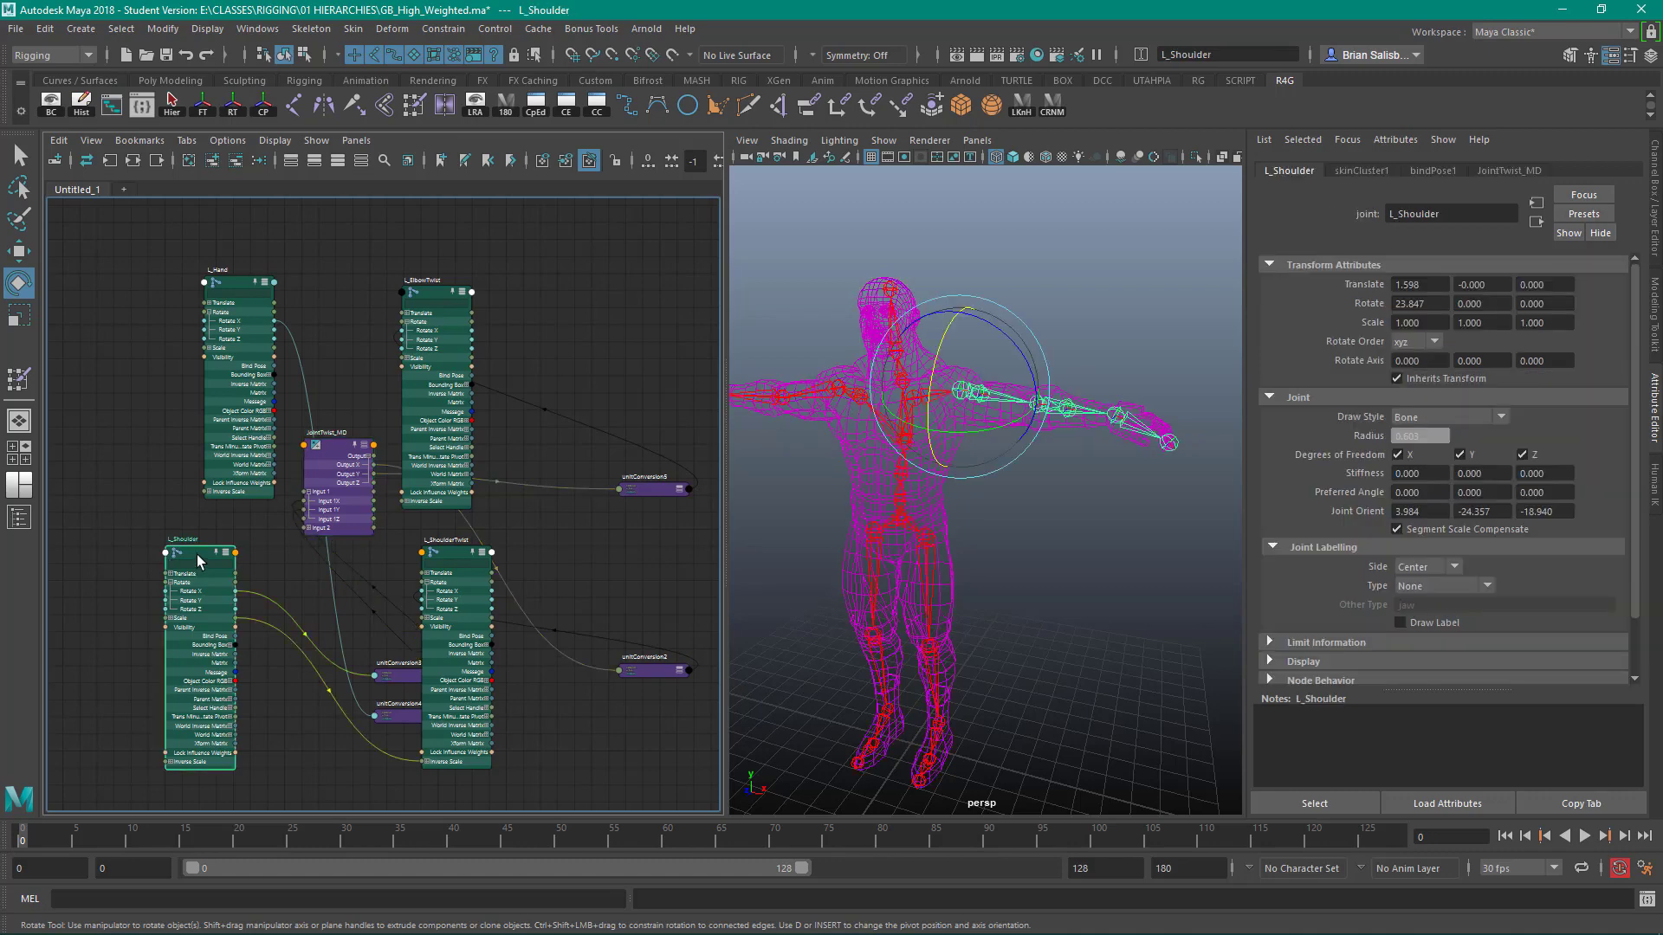
{"action": "left_click", "coordinate": [340, 449]}
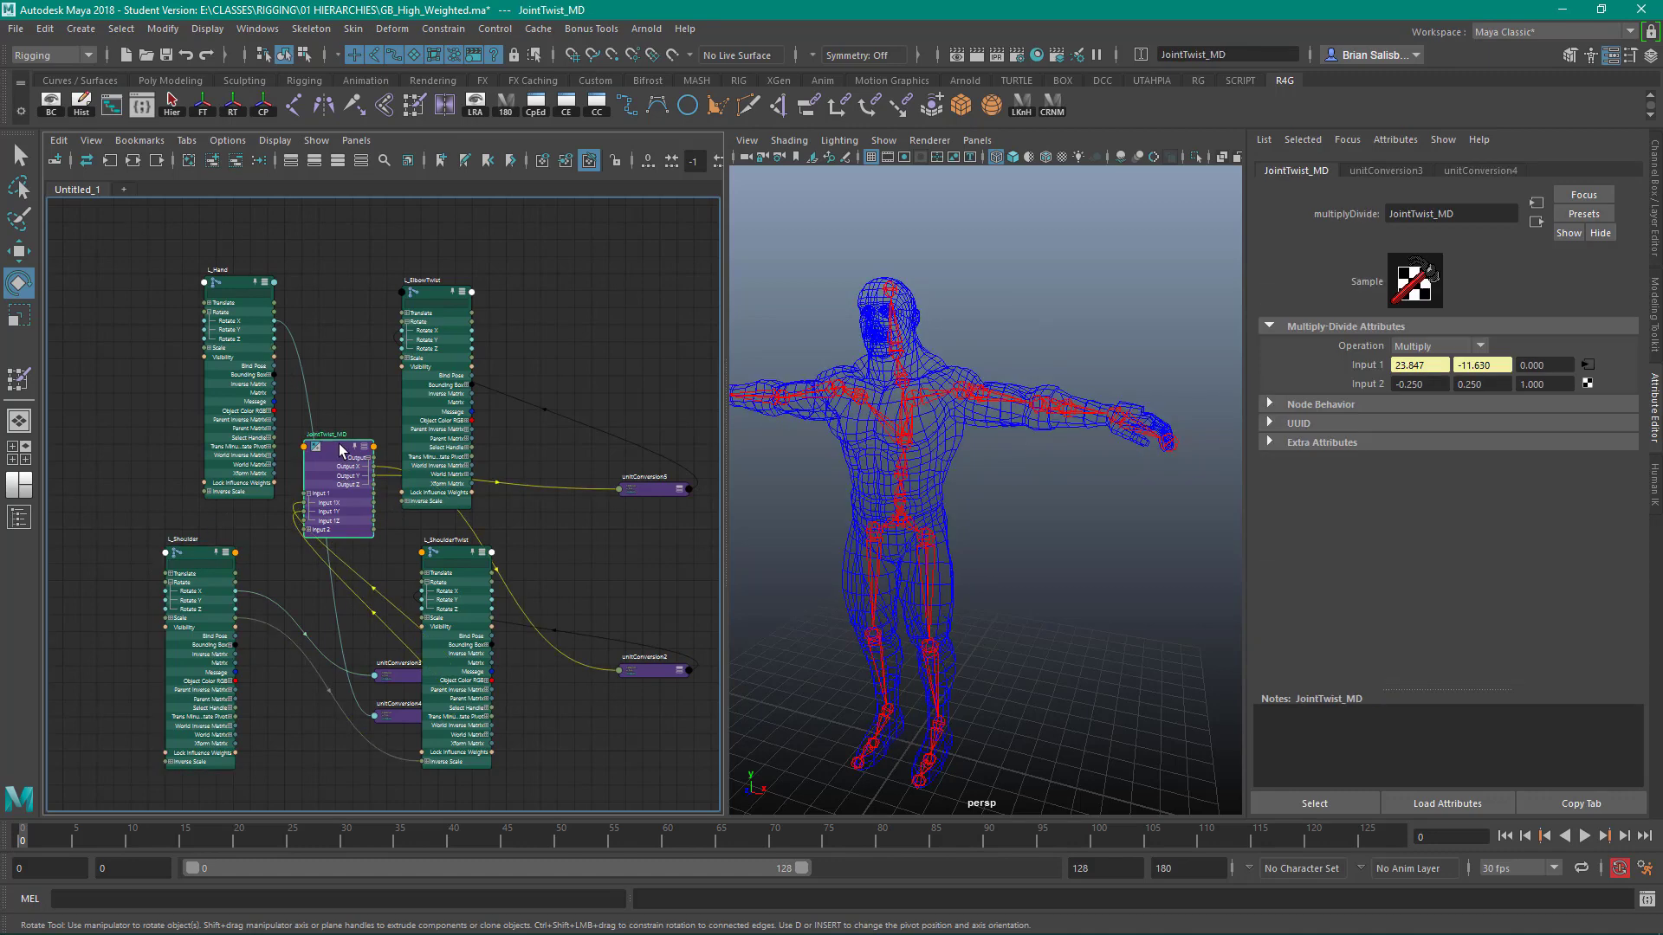
{"action": "left_click", "coordinate": [232, 289]}
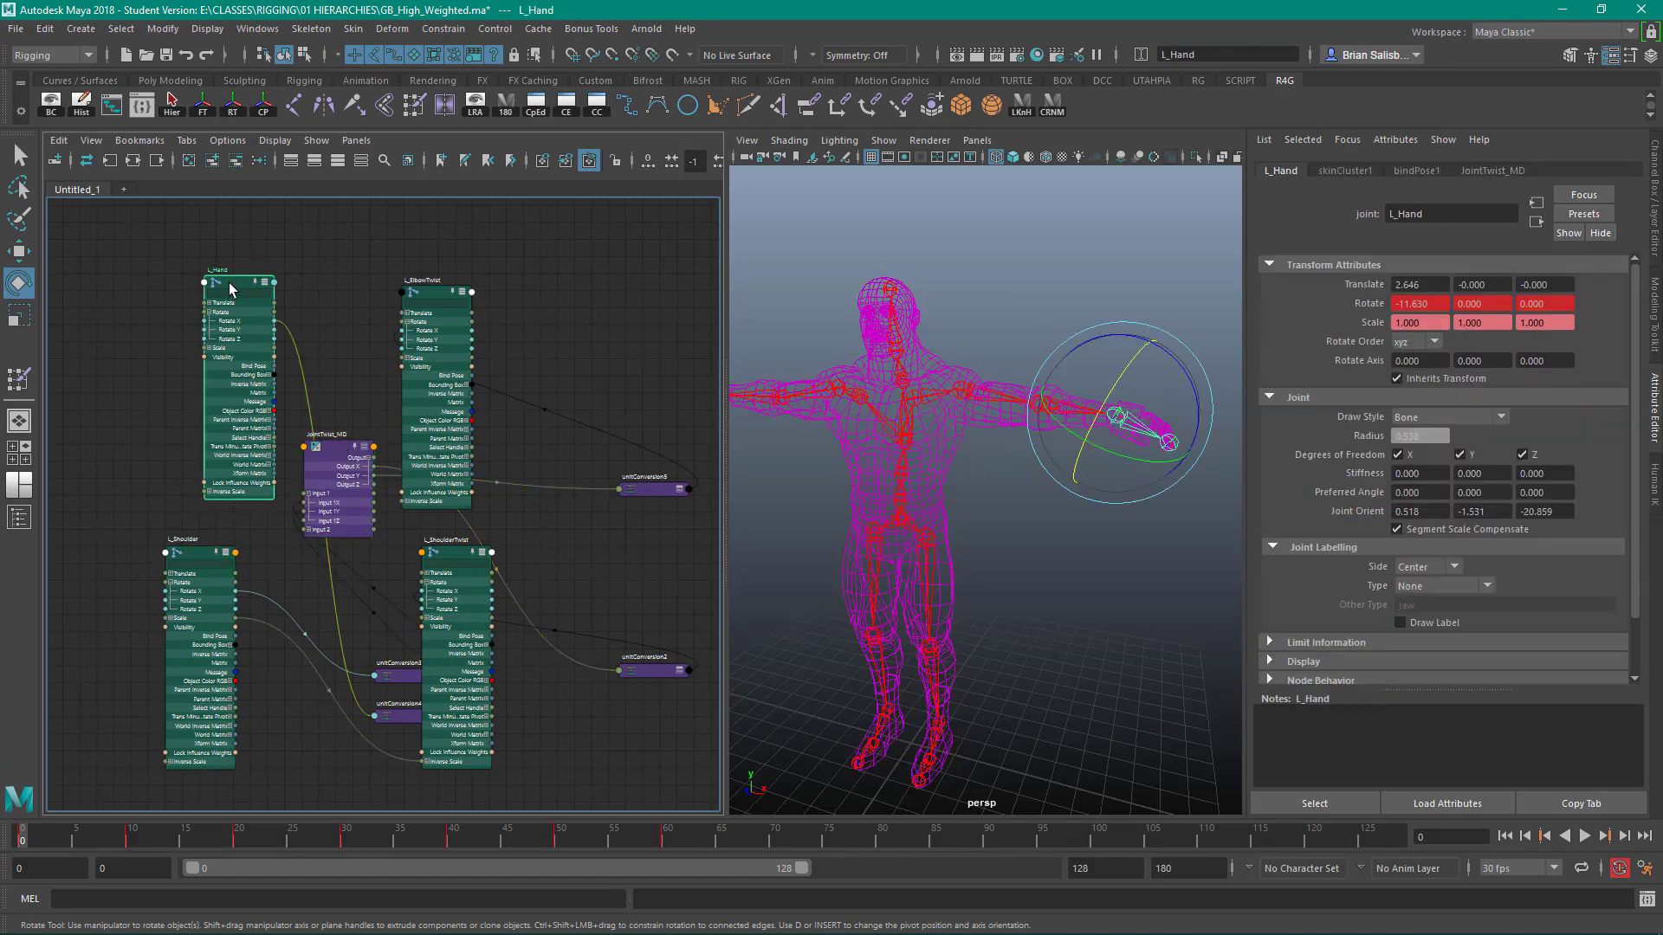
{"action": "left_click", "coordinate": [431, 294]}
{"action": "left_click", "coordinate": [456, 555]}
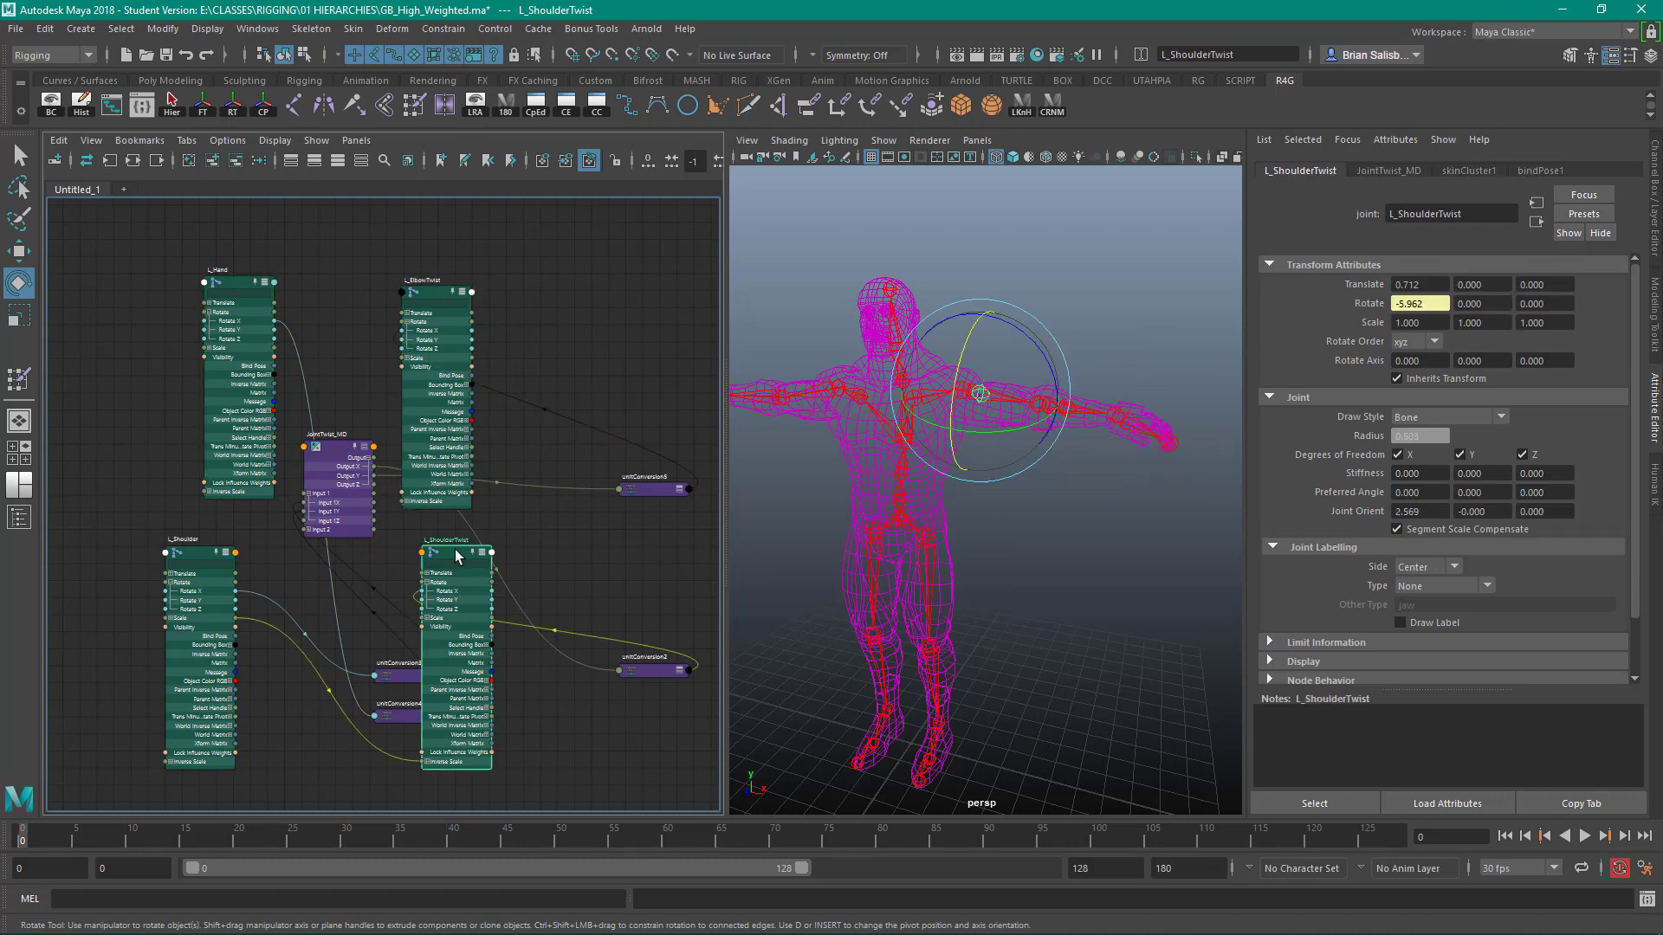
{"action": "left_click", "coordinate": [334, 454]}
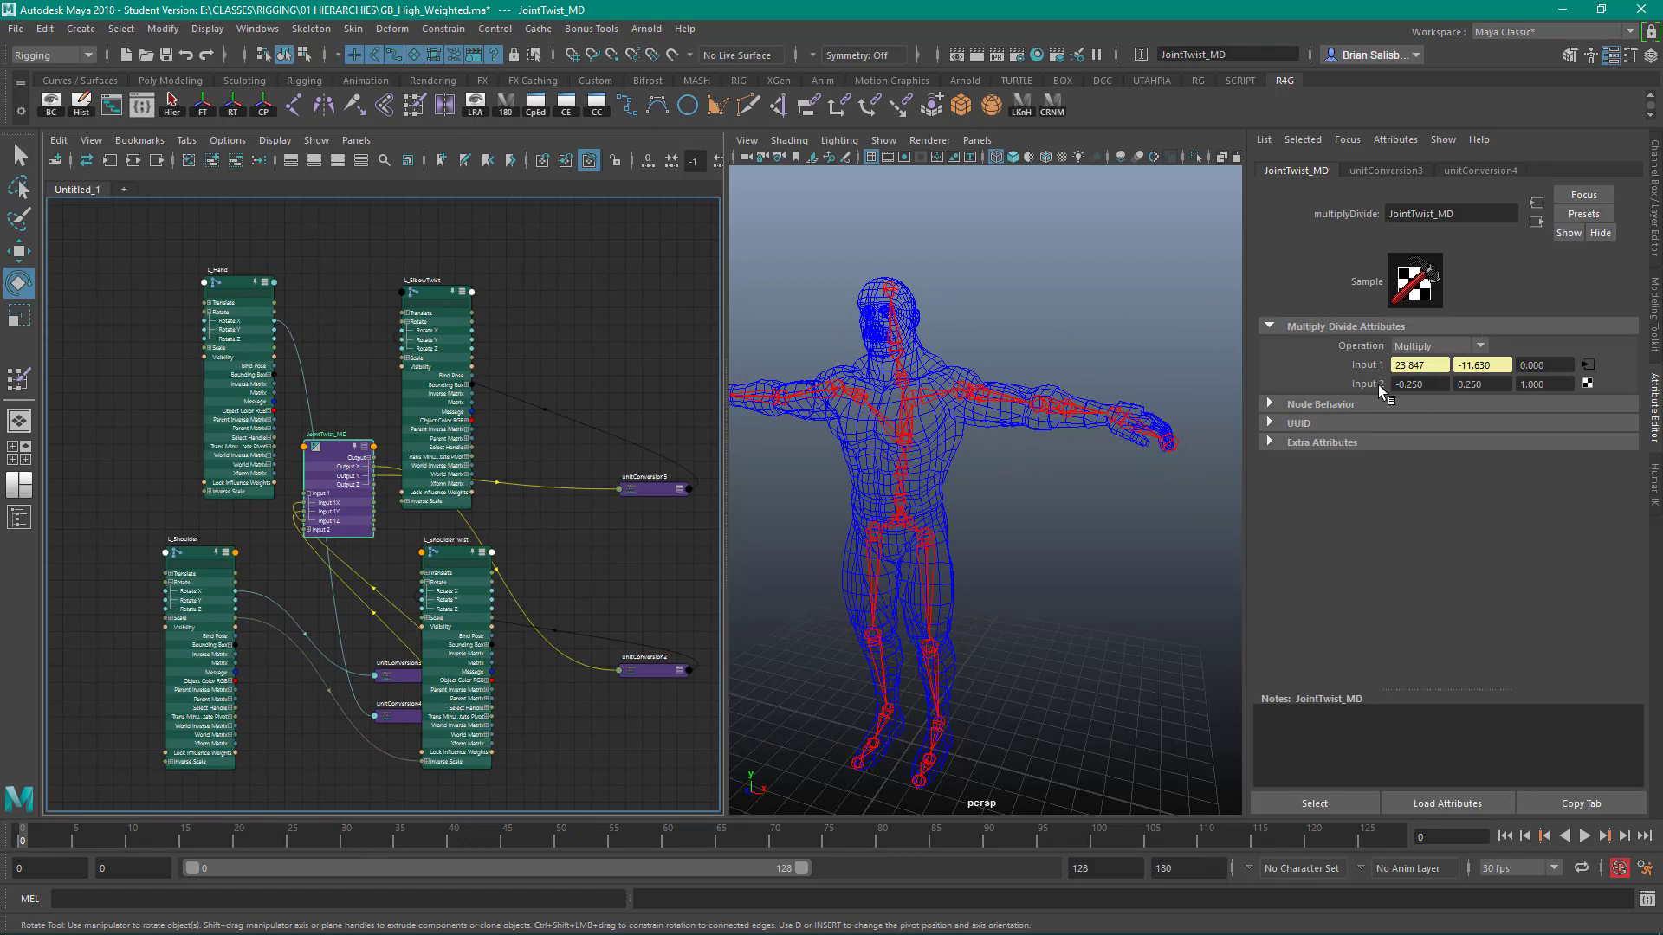
{"action": "left_click", "coordinate": [1498, 384]}
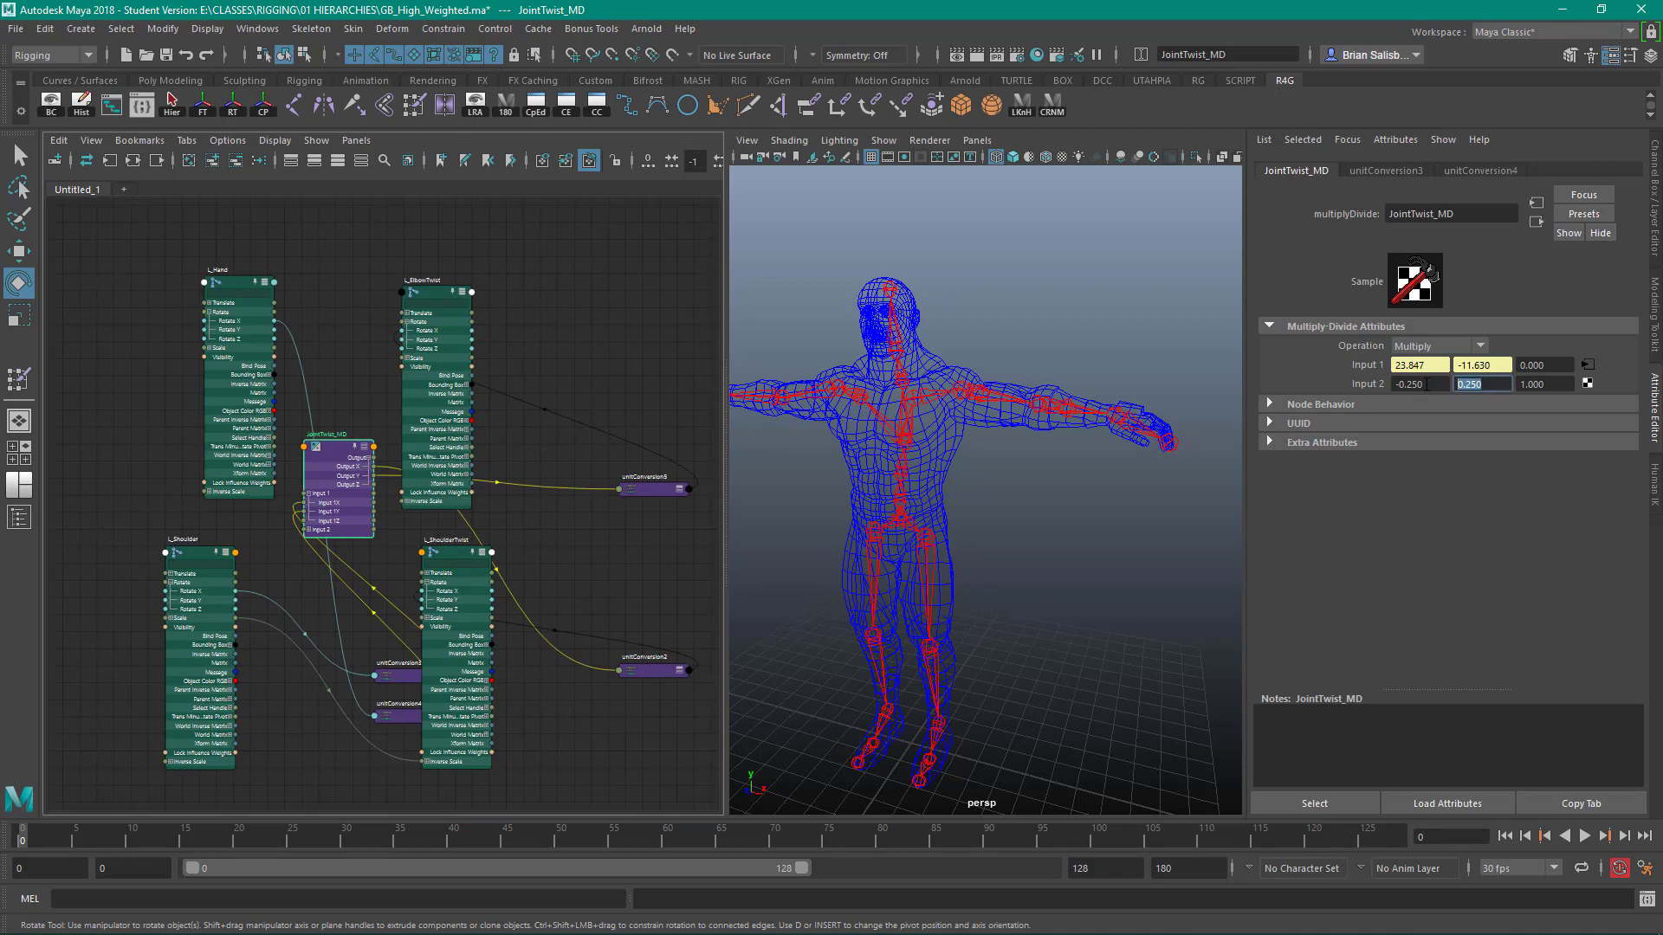
{"action": "left_click", "coordinate": [1484, 385]}
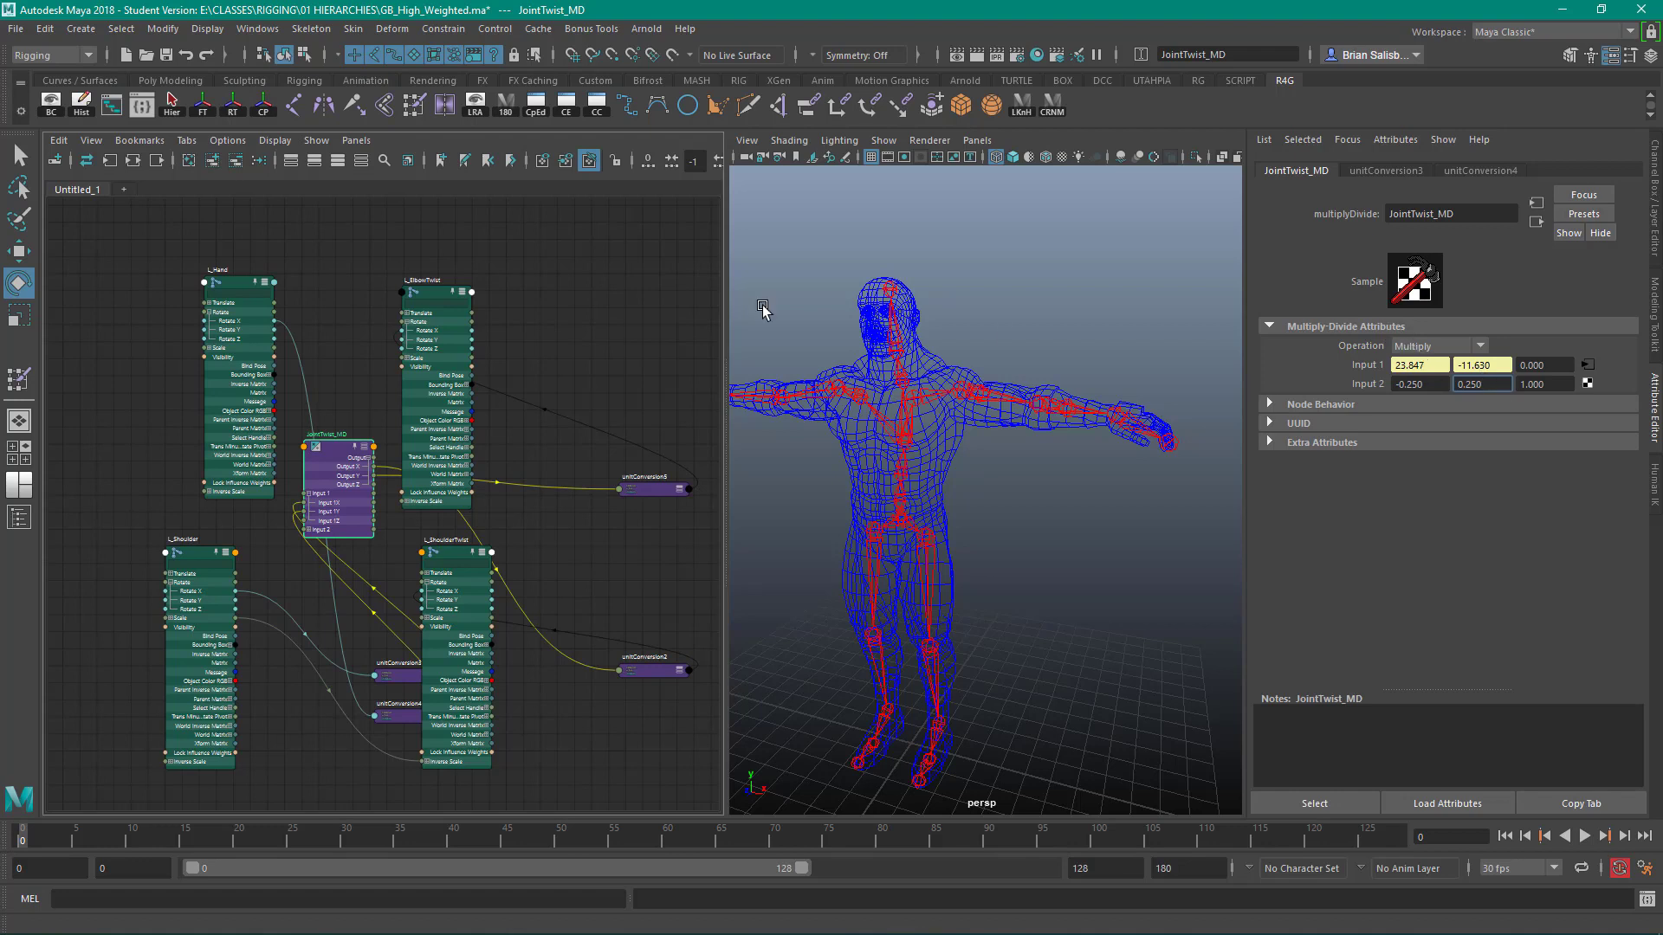
{"action": "left_click", "coordinate": [591, 281]}
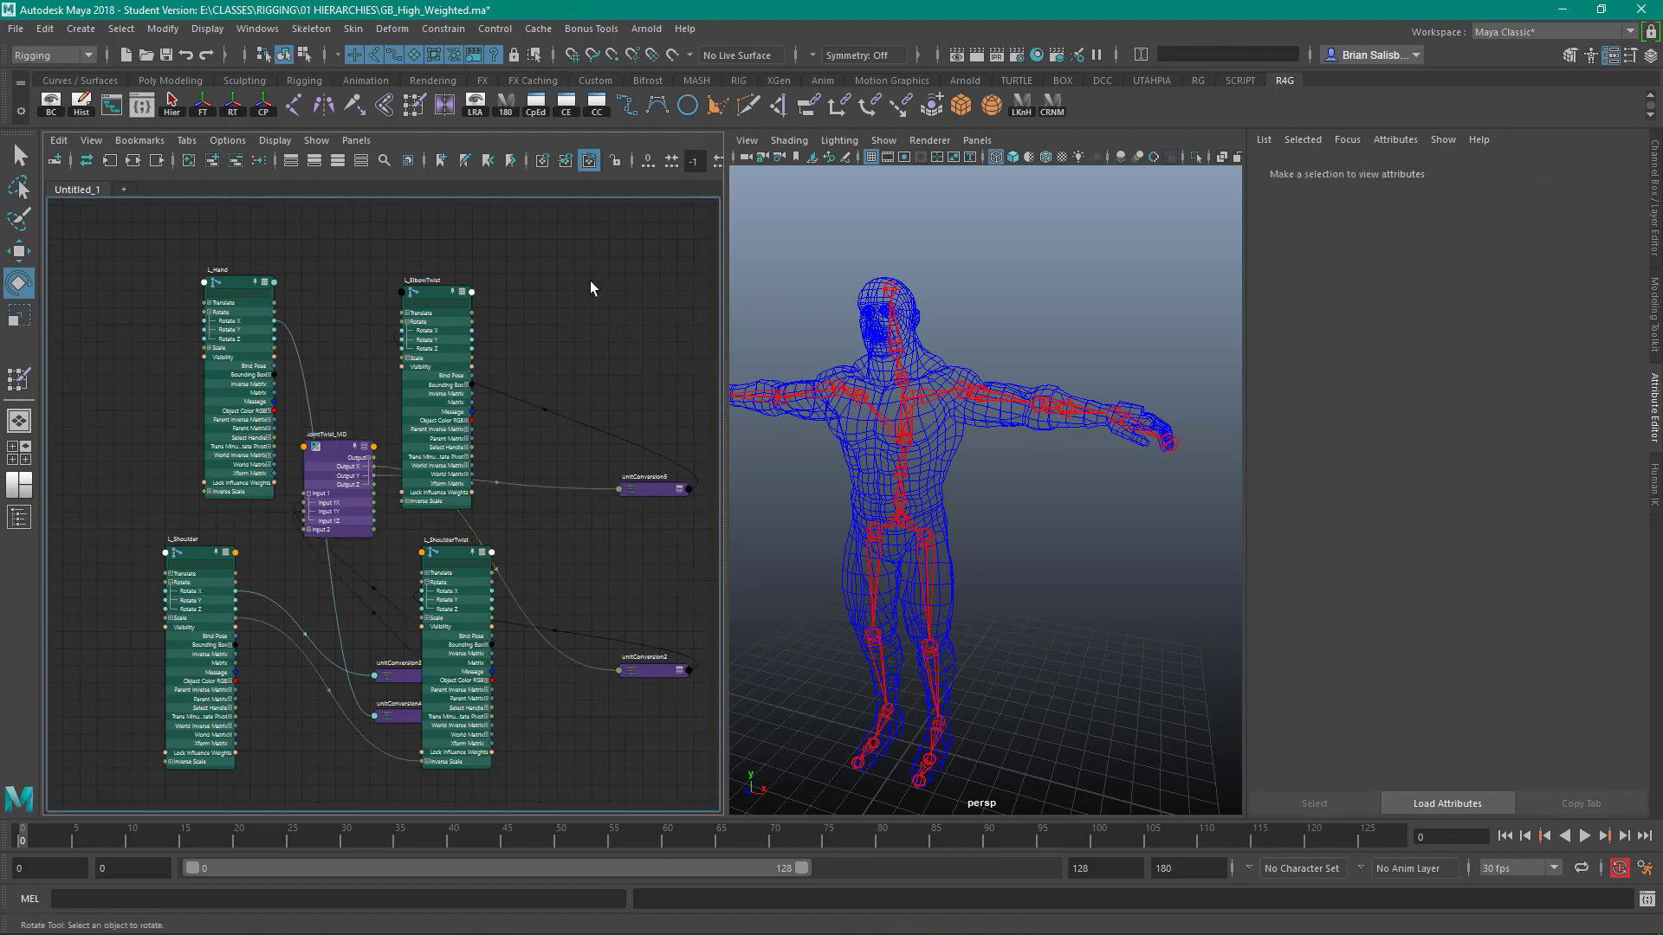